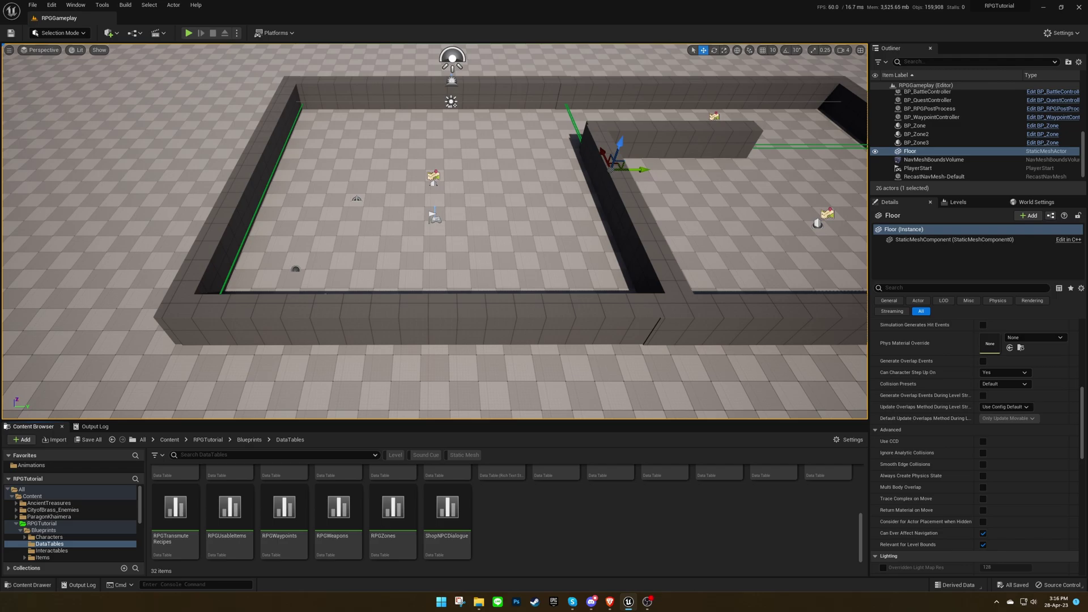
Create a new data table in the DataTables folder using the S_QuestData row structure
{"action": "mouse_move", "coordinate": [1087, 126]}
{"action": "left_mouse_down"}
{"action": "mouse_move", "coordinate": [450, 107]}
{"action": "mouse_move", "coordinate": [452, 0]}
{"action": "mouse_move", "coordinate": [851, 109]}
{"action": "mouse_move", "coordinate": [1087, 119]}
{"action": "left_mouse_up"}
{"action": "right_click", "coordinate": [623, 530]}
{"action": "mouse_move", "coordinate": [595, 470]}
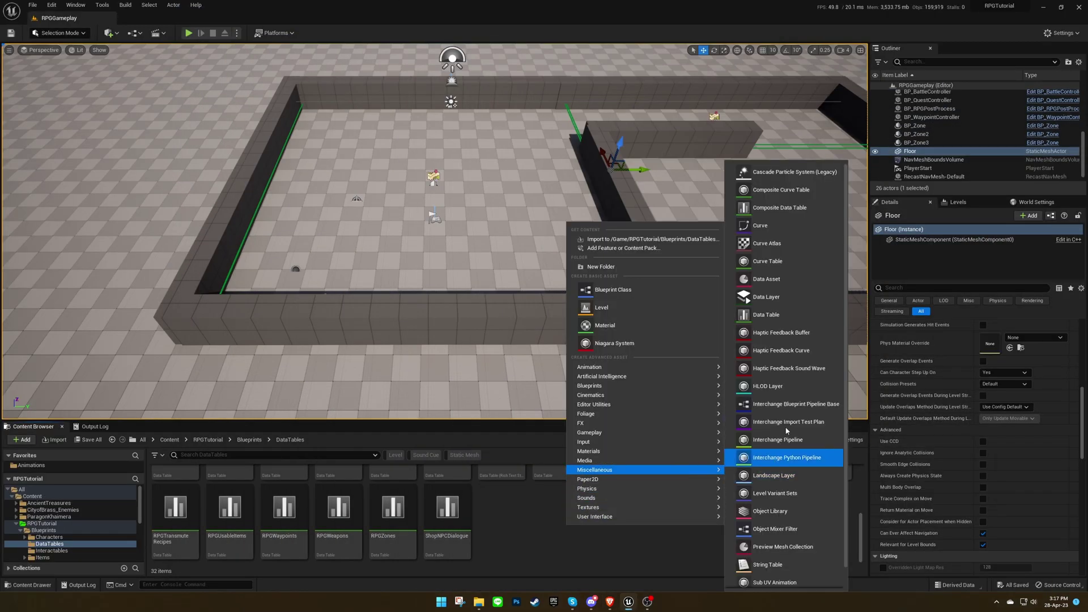
{"action": "left_click", "coordinate": [767, 315]}
{"action": "left_click", "coordinate": [534, 291]}
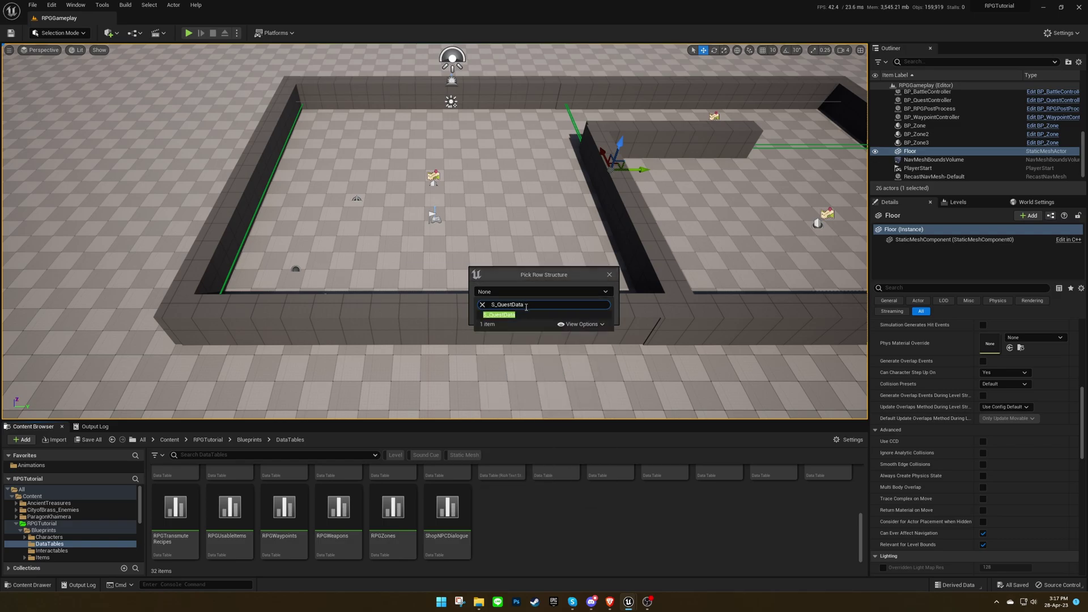
{"action": "left_click", "coordinate": [522, 319]}
{"action": "left_click", "coordinate": [573, 301]}
Name the new data table RPGQuests, open it and dock its editor beside the level editor
{"action": "type", "text": "RP"}
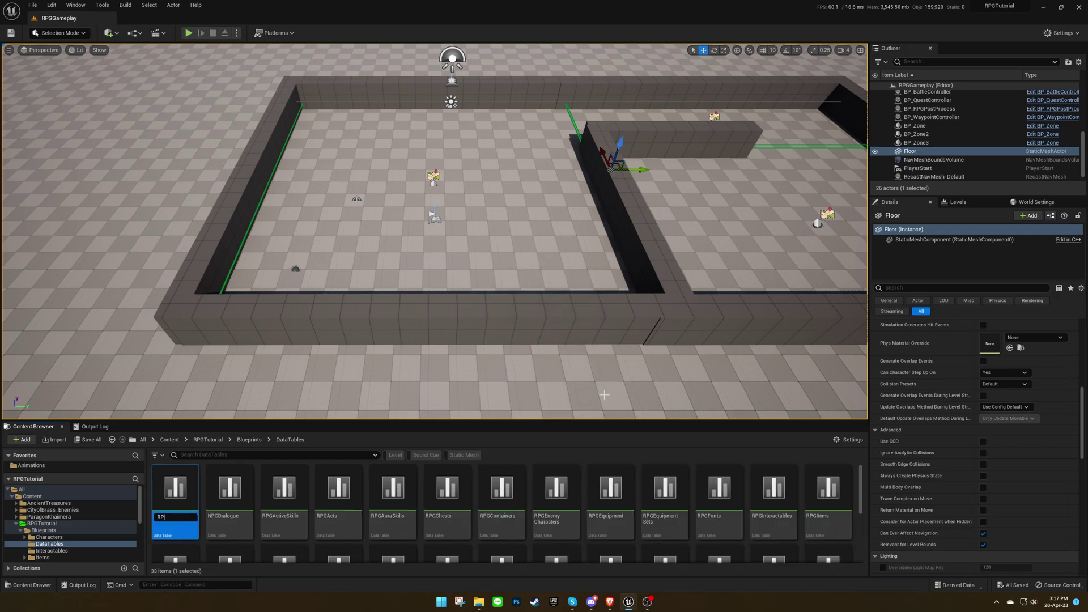
{"action": "type", "text": "GQuests"}
{"action": "key", "text": "Return"}
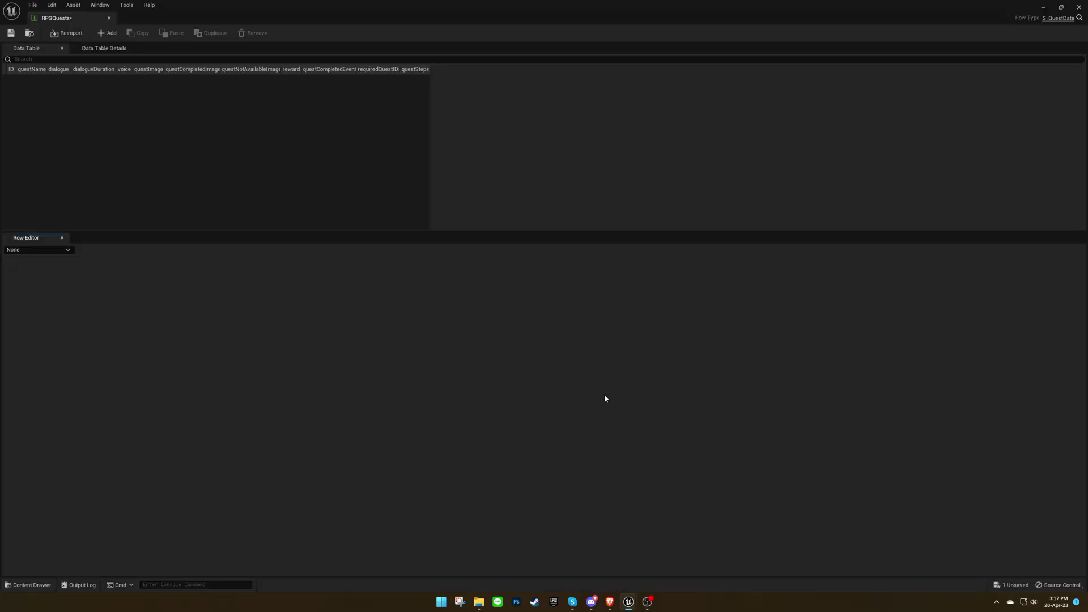
{"action": "left_click_drag", "start_coordinate": [56, 18], "coordinate": [209, 24]}
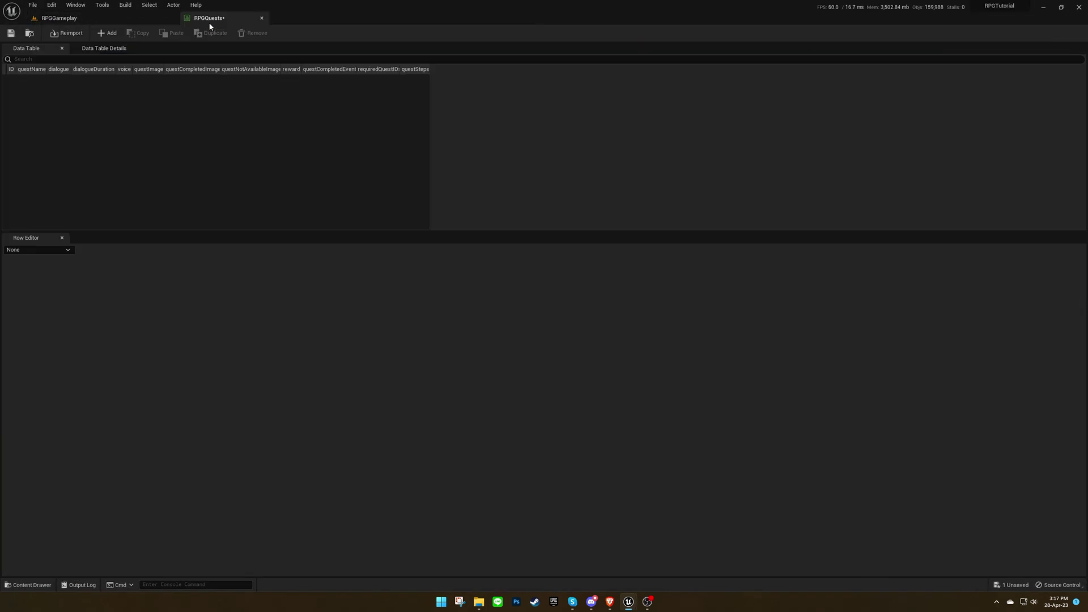
Switch to the template documentation in the browser, copy the composite table name CDT_Quests and return to Unreal Editor
{"action": "left_click_drag", "start_coordinate": [1087, 76], "coordinate": [480, 156]}
{"action": "double_click", "coordinate": [479, 155]}
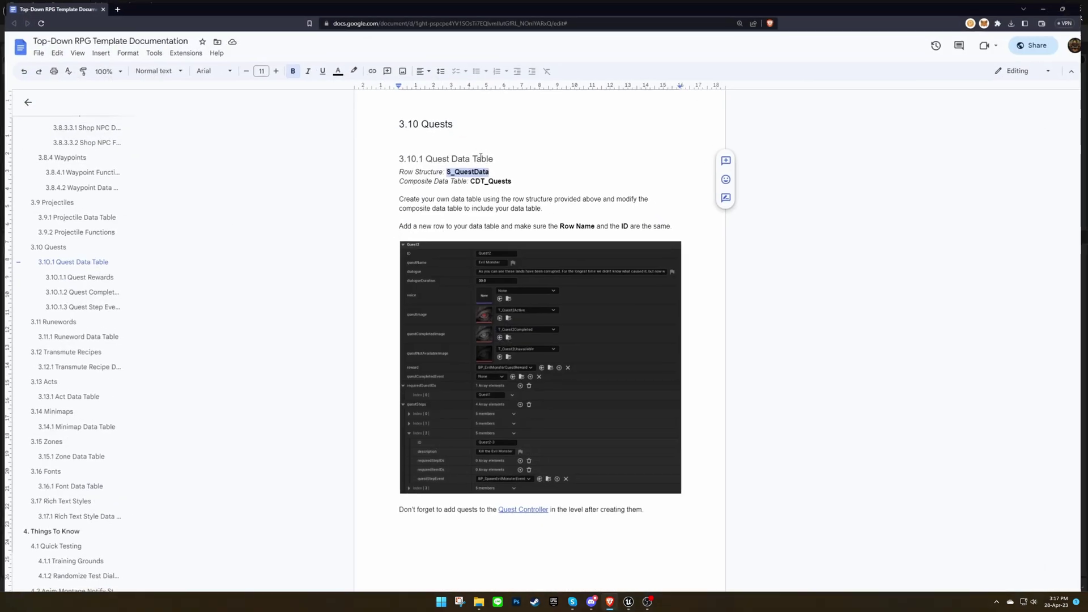
{"action": "double_click", "coordinate": [485, 178]}
{"action": "key", "text": "ctrl+c"}
{"action": "key", "text": "alt+Tab"}
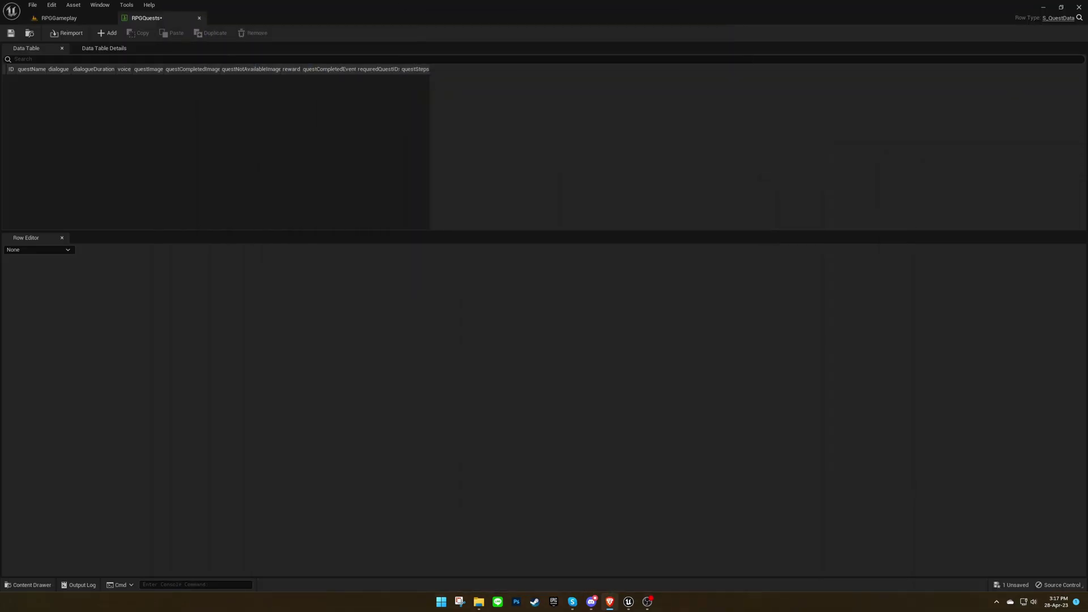
Find the CDT_Quests composite data table in the TopDownRPGTemplate content folder and open it
{"action": "left_click", "coordinate": [59, 18]}
{"action": "scroll", "coordinate": [86, 527], "scroll_direction": "down", "scroll_amount": 3}
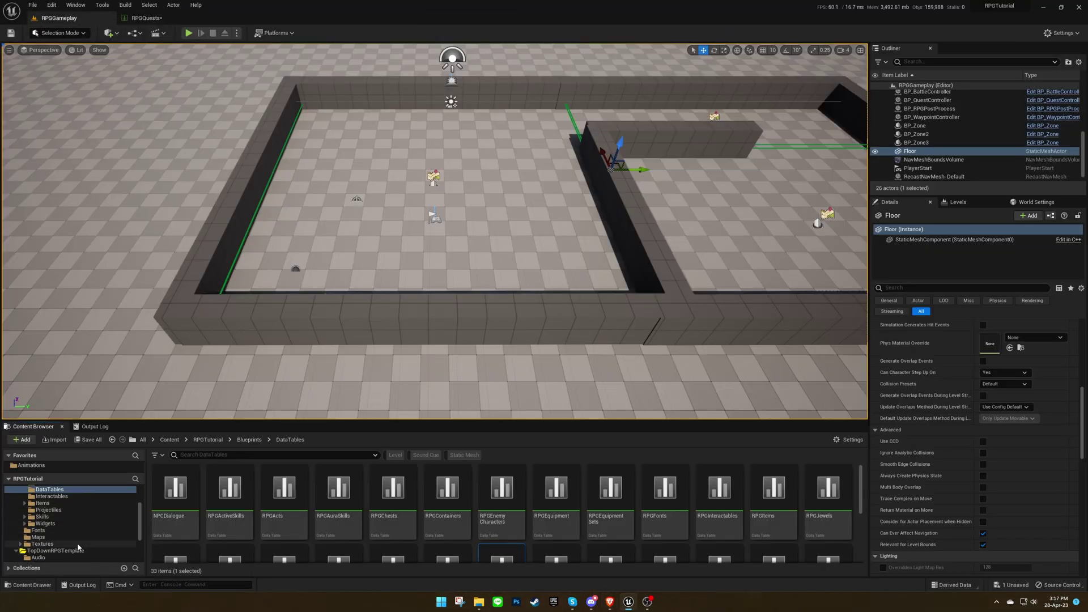
{"action": "left_click", "coordinate": [55, 510]}
{"action": "left_click", "coordinate": [282, 454]}
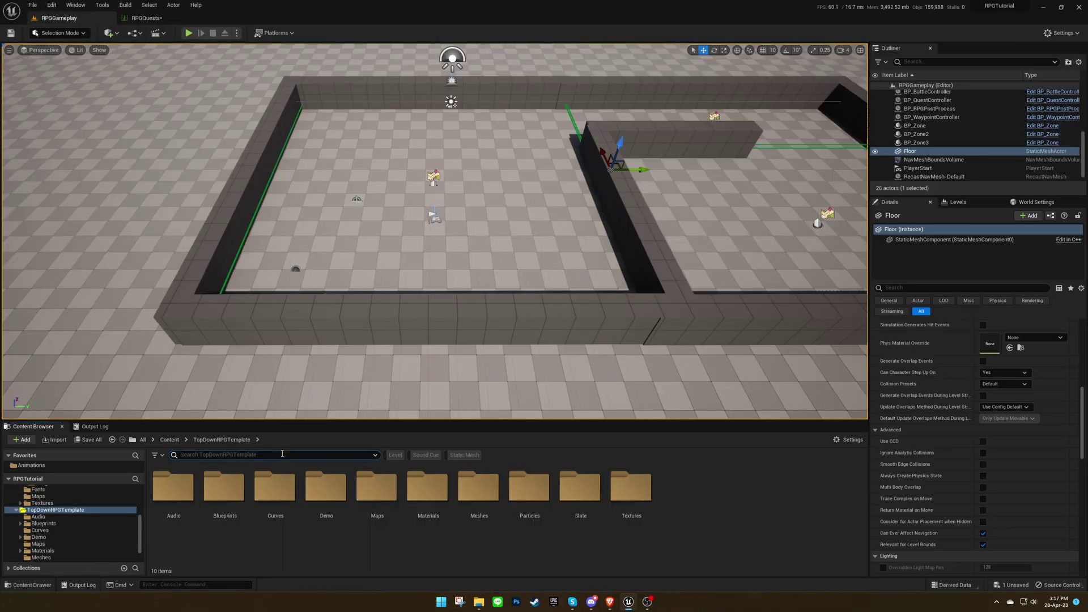
{"action": "key", "text": "ctrl+v"}
{"action": "double_click", "coordinate": [178, 498]}
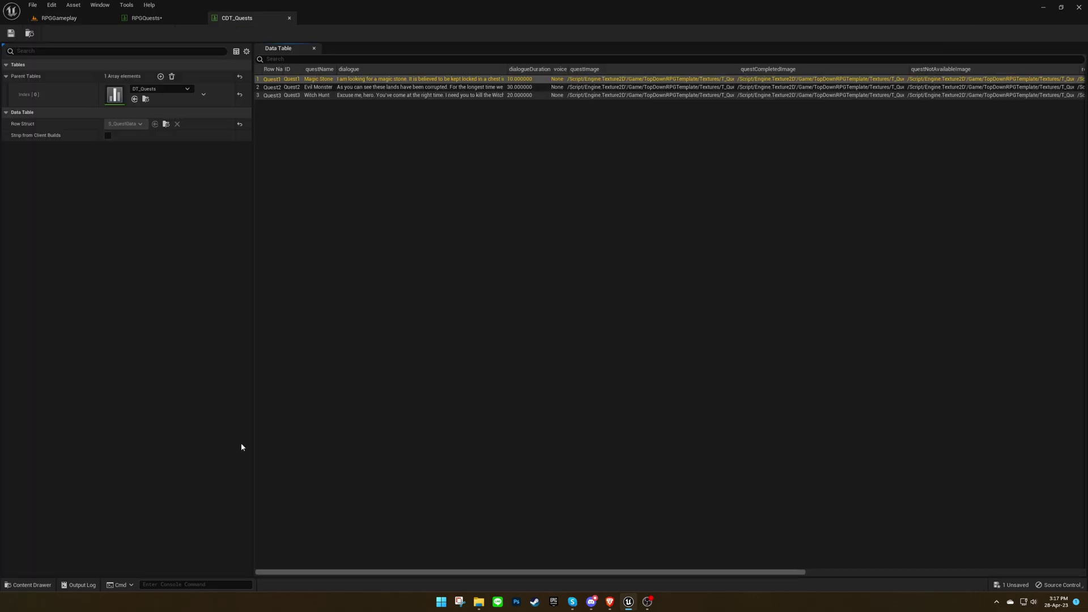
Set the parent table of CDT_Quests to RPGQuests and close the composite table
{"action": "left_click", "coordinate": [166, 89]}
{"action": "type", "text": "rpgq"}
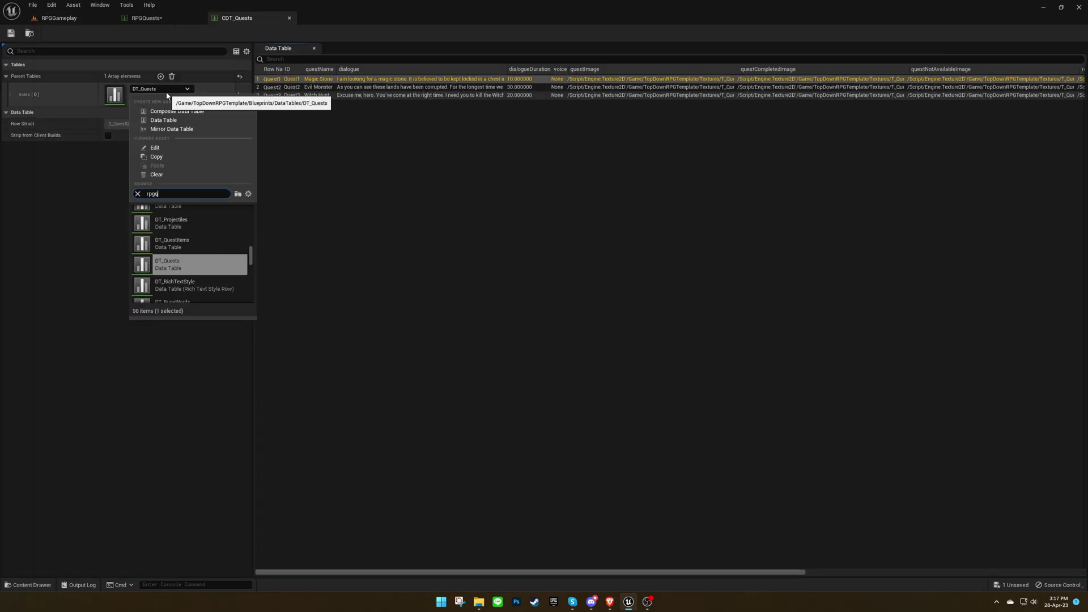
{"action": "left_click", "coordinate": [196, 231]}
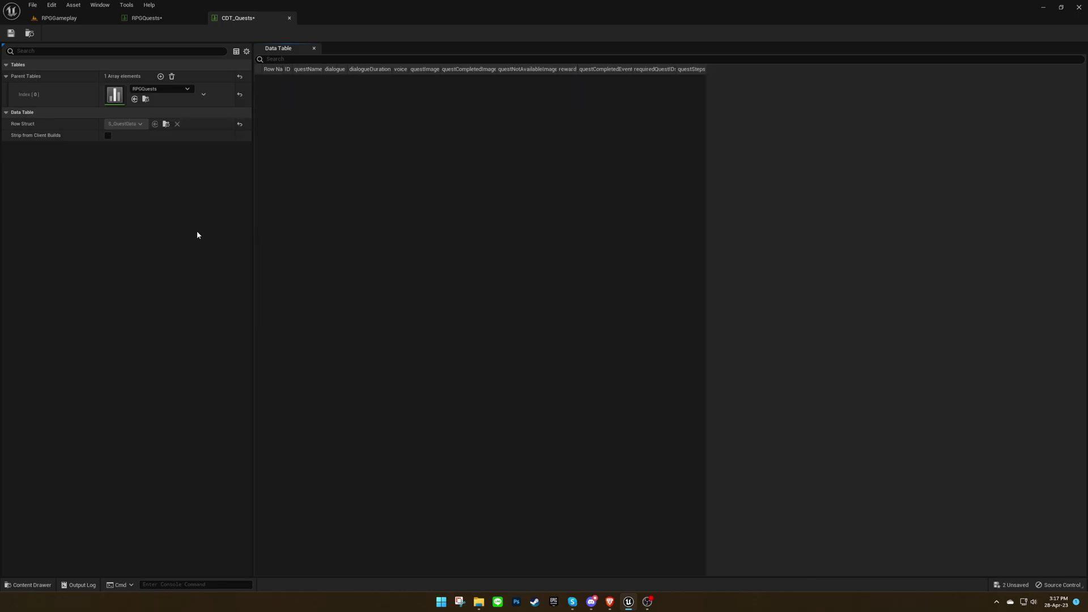
{"action": "left_click", "coordinate": [289, 18]}
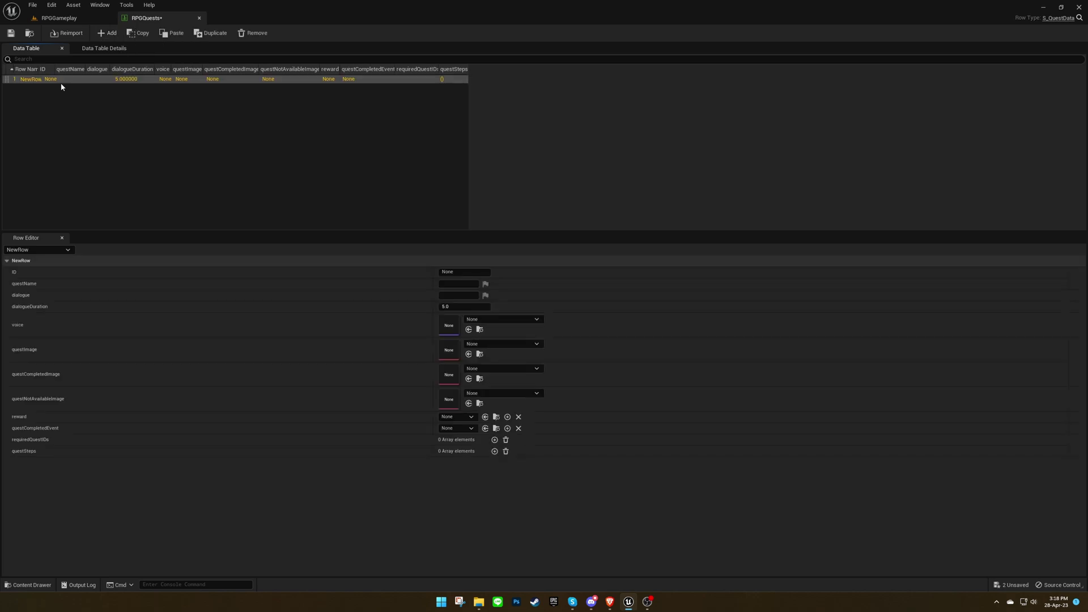
Rename the new row in RPGQuests to Quest1 and set its ID to Quest1
{"action": "double_click", "coordinate": [34, 80]}
{"action": "type", "text": "Quest1"}
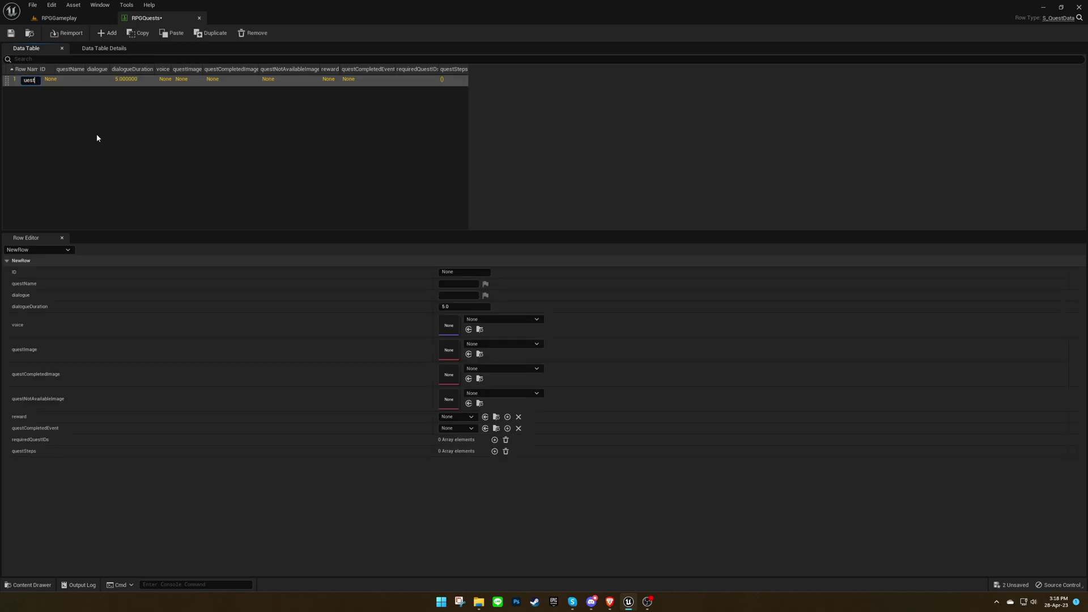
{"action": "key", "text": "Return"}
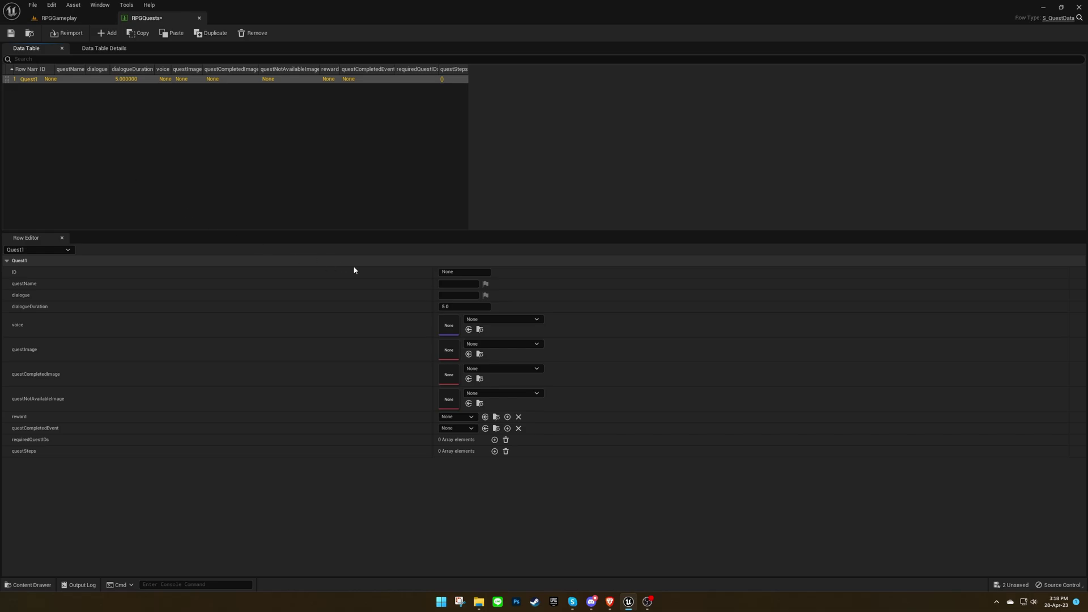
{"action": "left_click", "coordinate": [462, 272]}
{"action": "type", "text": "Quest1"}
Set the Quest1 row's quest name to "RPG Quest" and its dialogue to "This is the quest dialogue"
{"action": "left_click", "coordinate": [469, 283]}
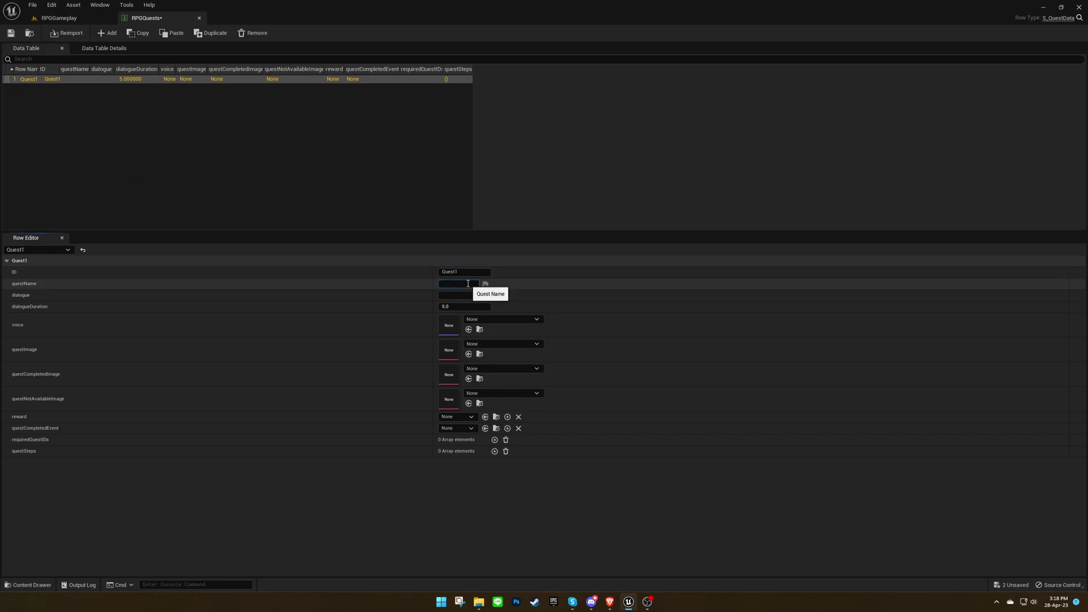
{"action": "type", "text": "RPG Quest"}
{"action": "key", "text": "Return"}
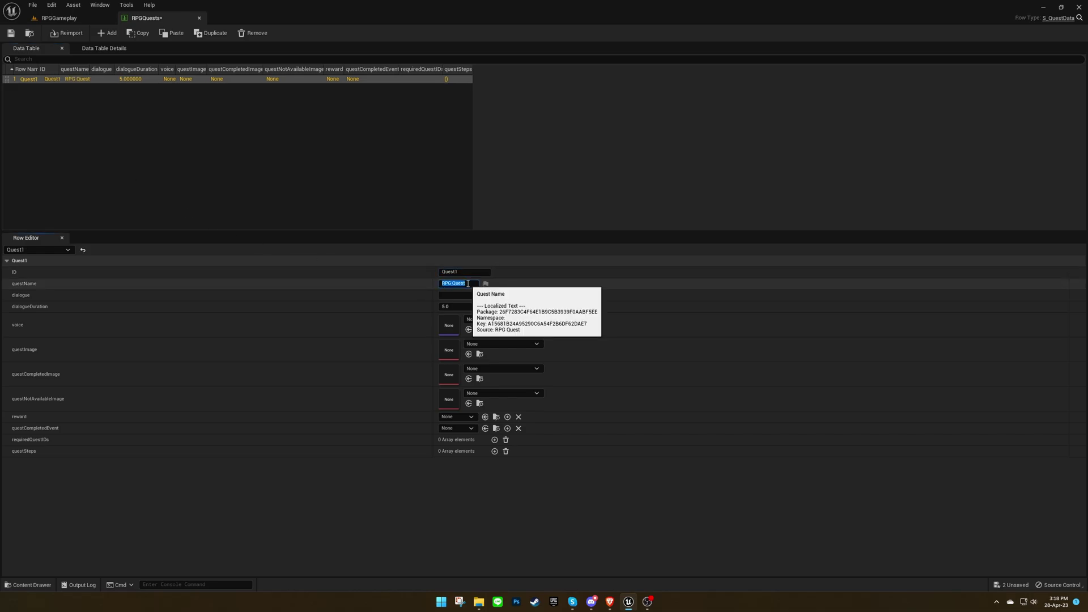
{"action": "left_click", "coordinate": [474, 294]}
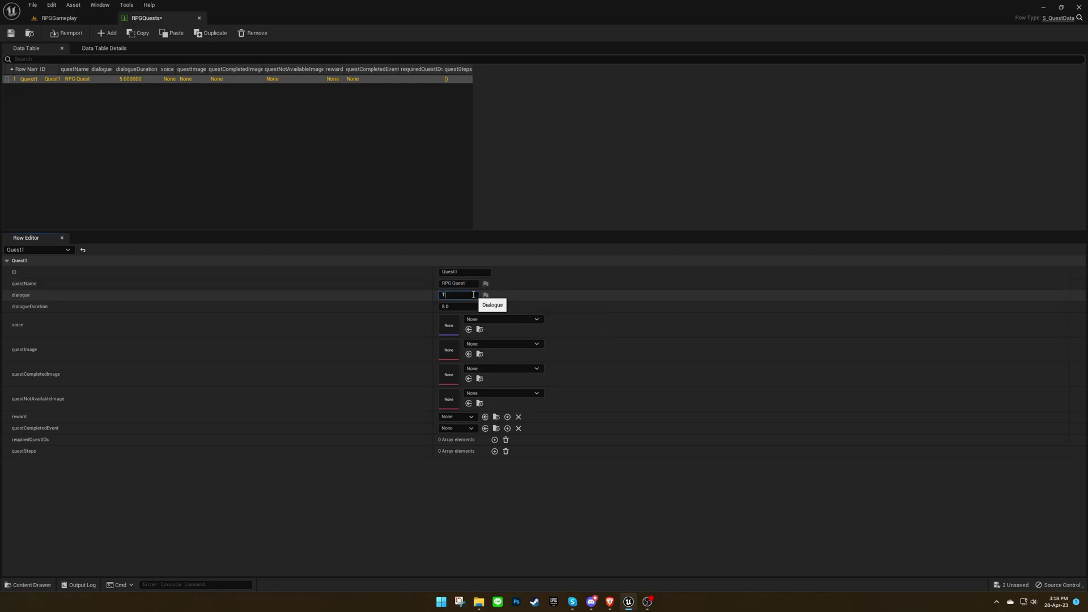
{"action": "type", "text": "This is the quest dialogue"}
{"action": "key", "text": "Return"}
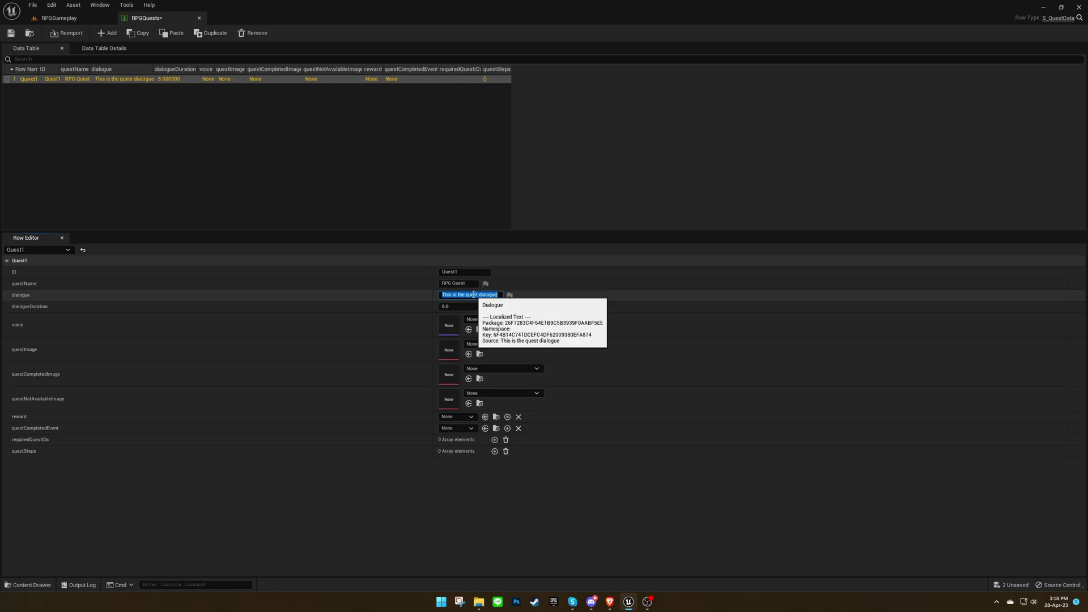
{"action": "left_click", "coordinate": [558, 310]}
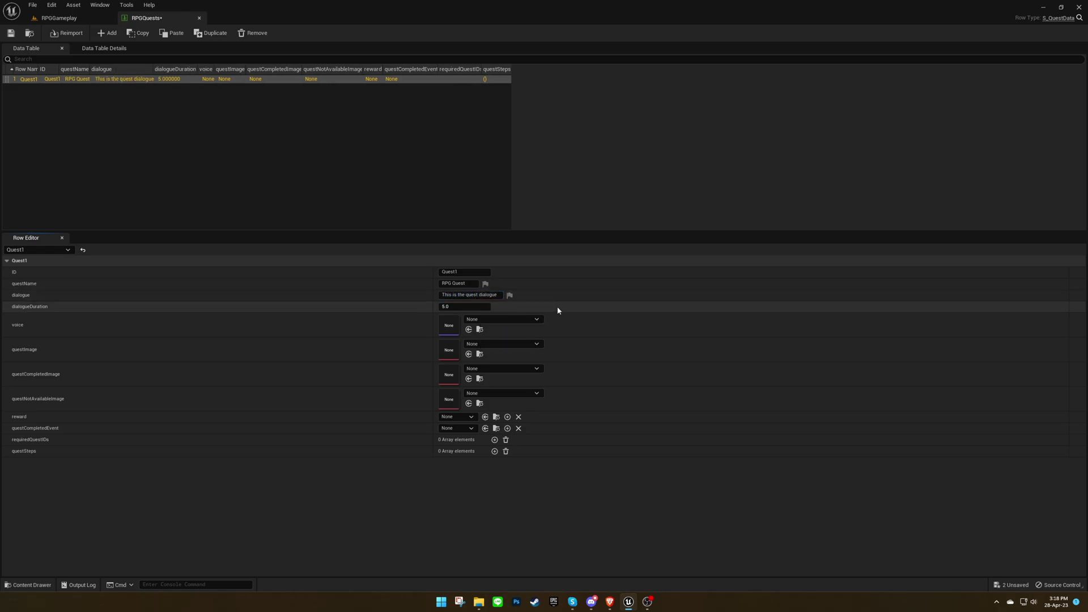
Assign T_Quest1Active as the quest image, T_Quest1Completed as the completed image and T_Quest1Unavailable as the not-available image
{"action": "left_click", "coordinate": [526, 350]}
{"action": "type", "text": "Quest1"}
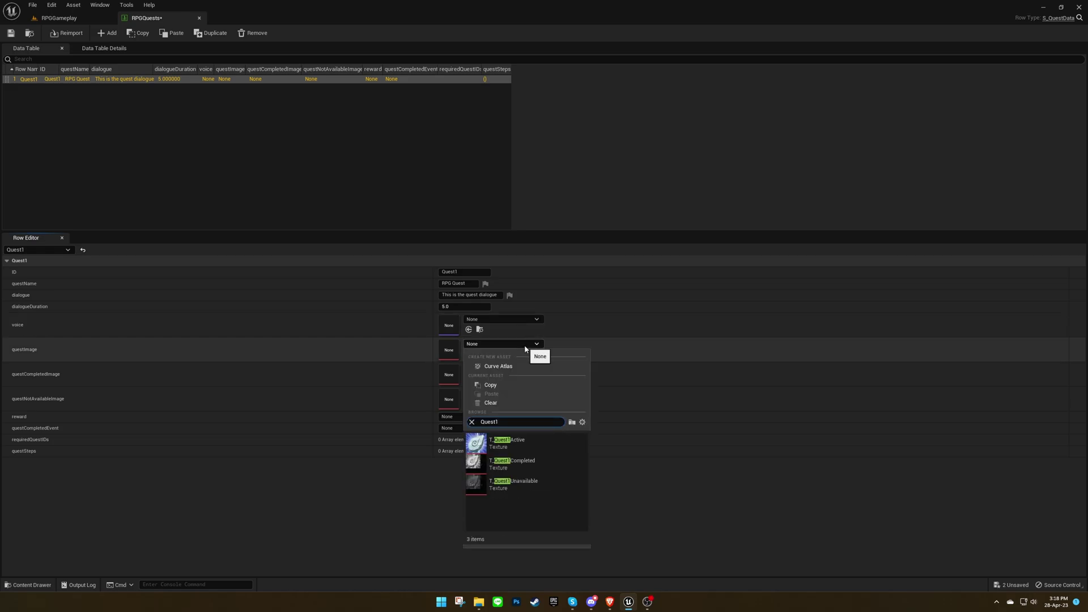
{"action": "left_click", "coordinate": [521, 448]}
{"action": "left_click", "coordinate": [510, 369]}
{"action": "type", "text": "Quest1"}
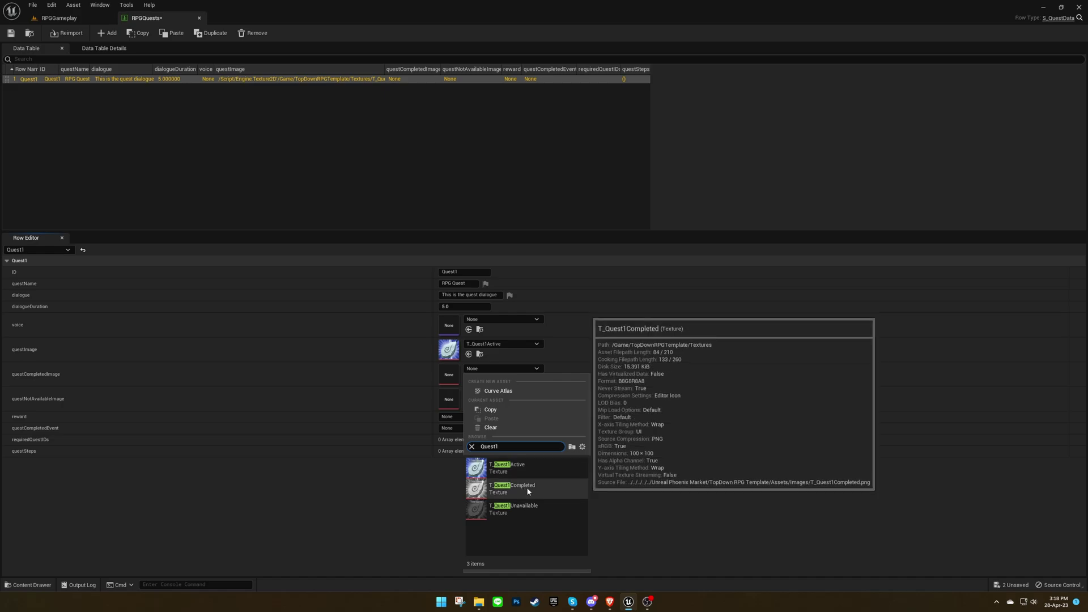
{"action": "left_click", "coordinate": [527, 491]}
{"action": "left_click", "coordinate": [516, 394]}
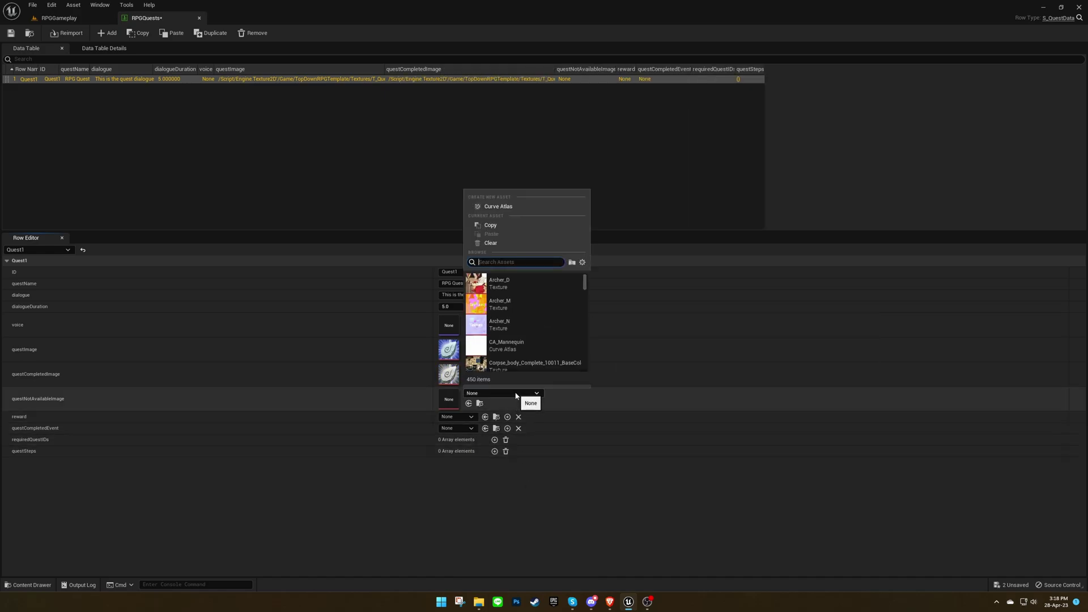
{"action": "type", "text": "Quest1"}
{"action": "left_click", "coordinate": [521, 324]}
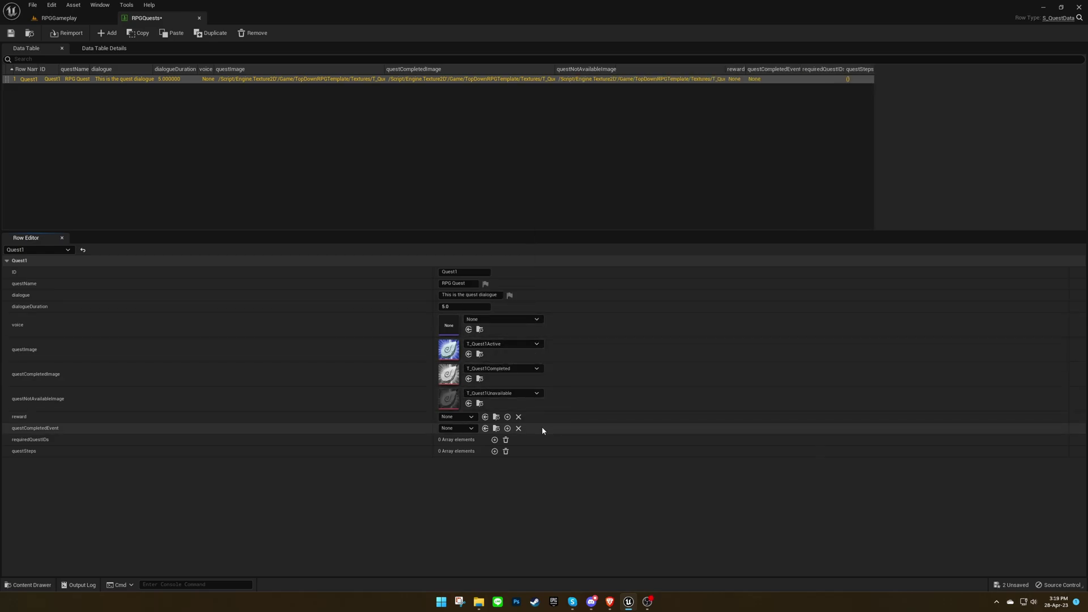
Add an element to the quest's required quest IDs and clear the array again
{"action": "left_click", "coordinate": [494, 440]}
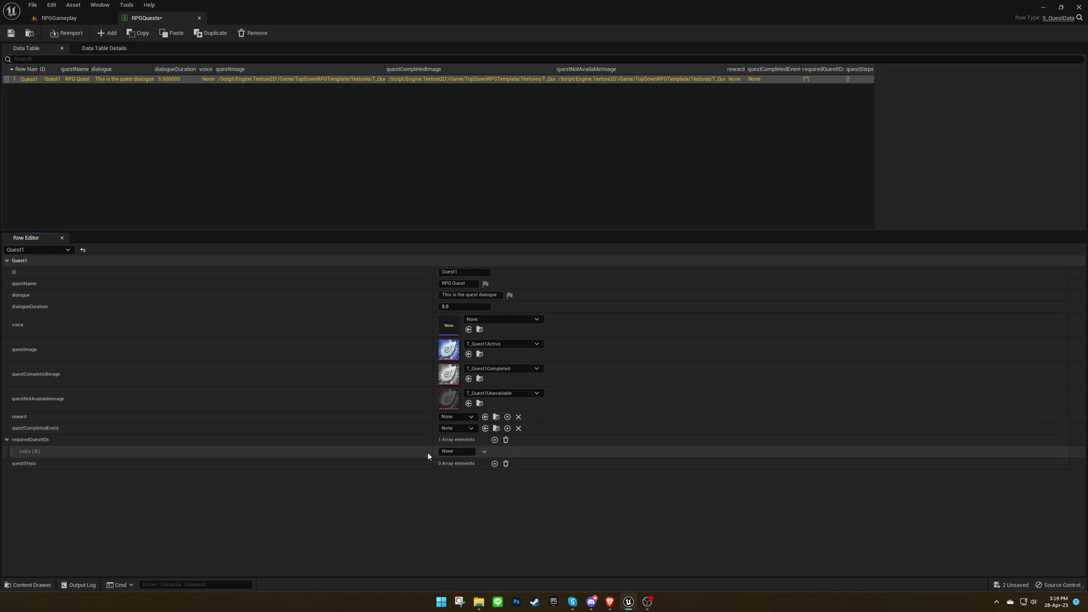
{"action": "left_click", "coordinate": [506, 441]}
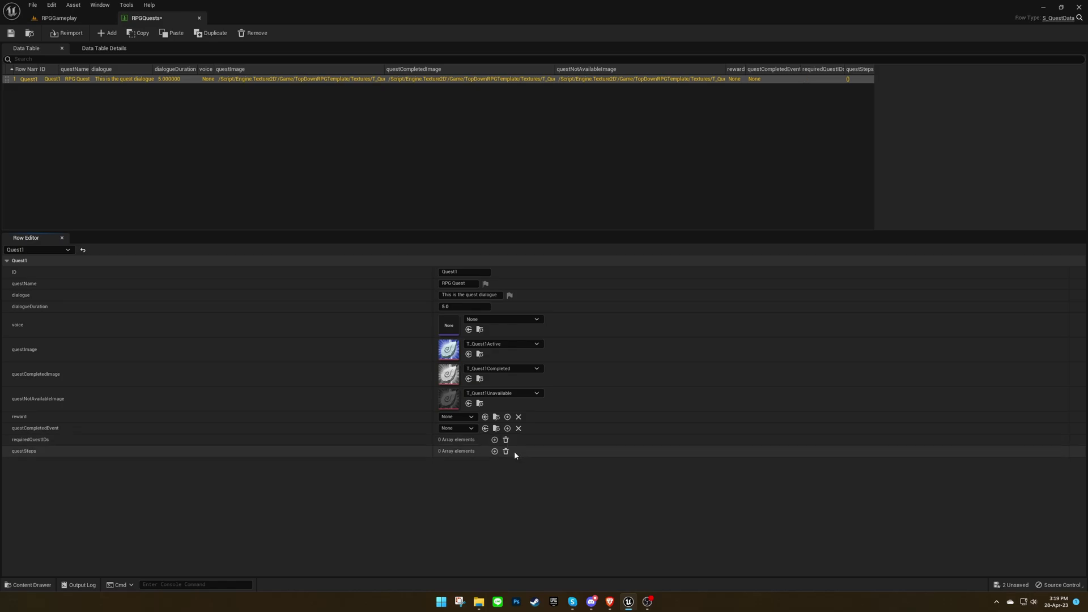
Add one quest step to the Quest1 row and set its ID to Quest1-1
{"action": "left_click", "coordinate": [495, 451]}
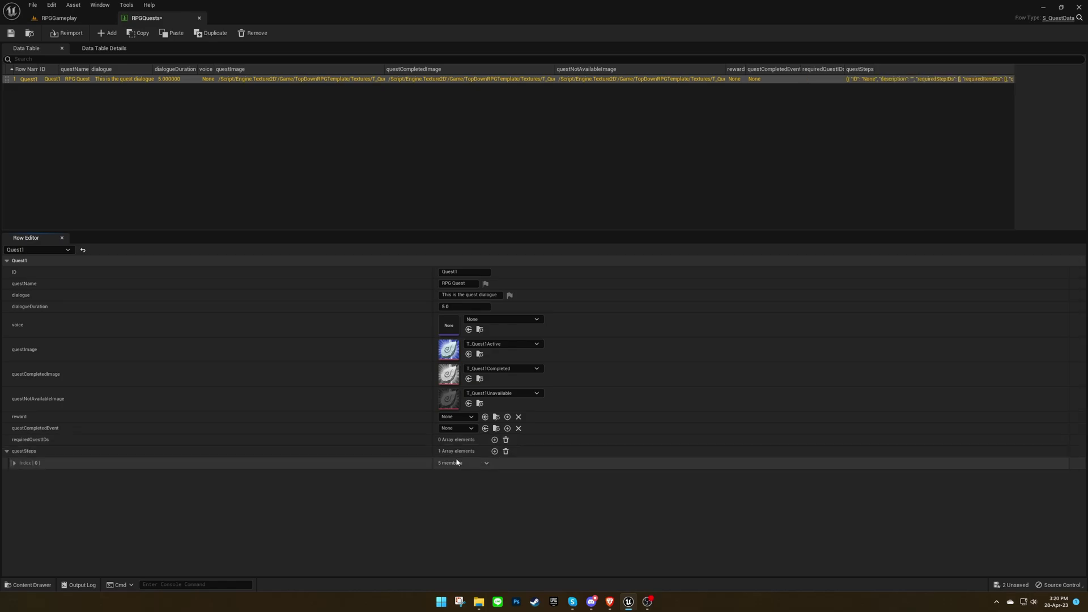
{"action": "double_click", "coordinate": [422, 461]}
{"action": "left_click", "coordinate": [486, 475]}
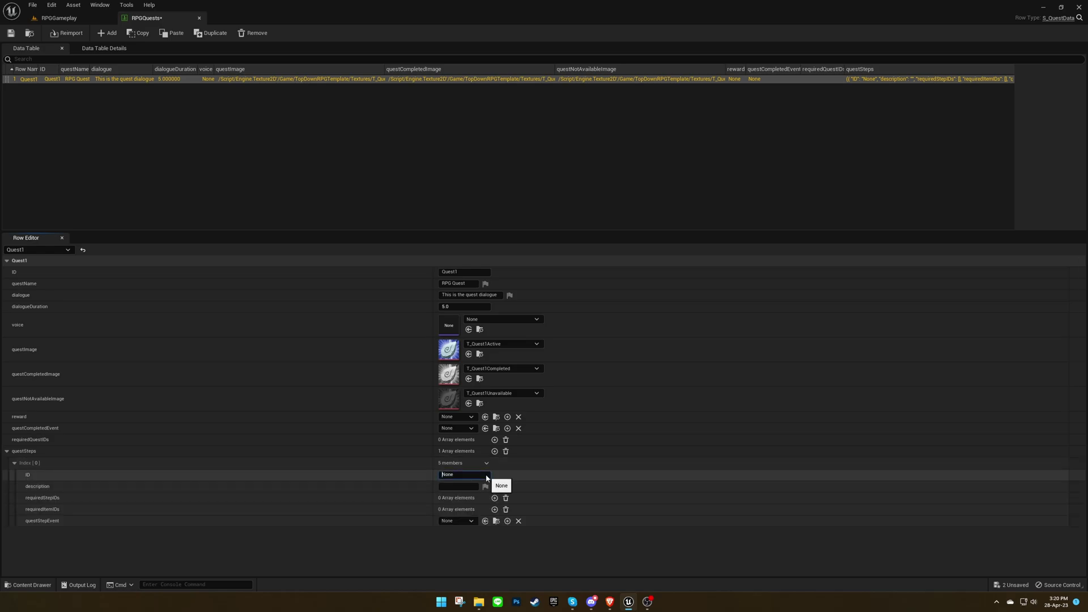
{"action": "type", "text": "Quest1-1"}
{"action": "key", "text": "Return"}
Set the description of quest step Quest1-1 to "Talk to the NPC"
{"action": "left_click", "coordinate": [478, 486]}
{"action": "type", "text": "Talk"}
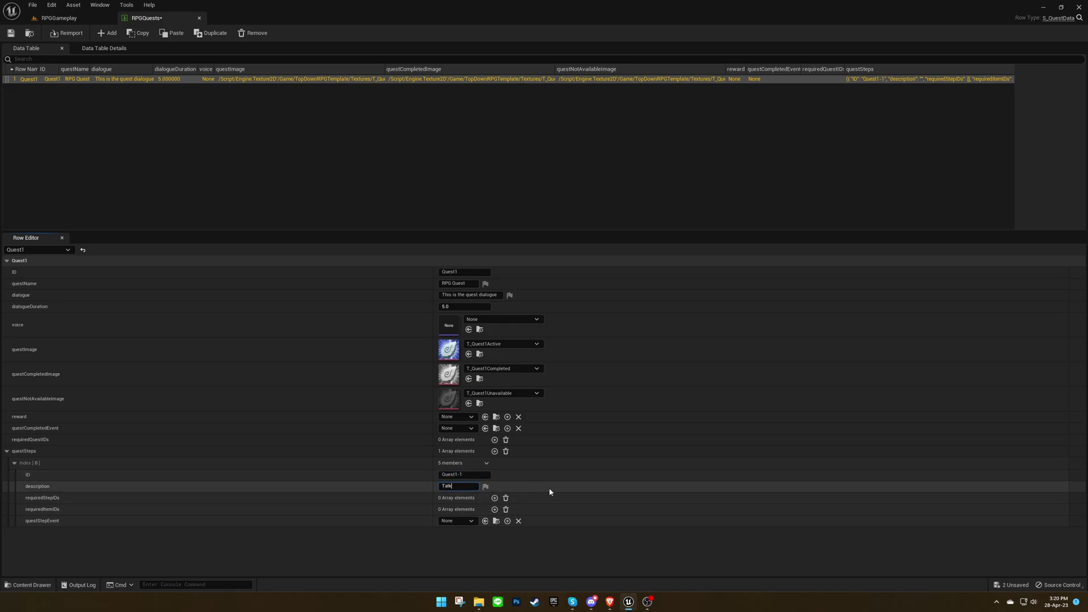
{"action": "type", "text": " to the NPC"}
{"action": "key", "text": "Return"}
{"action": "left_click", "coordinate": [550, 490]}
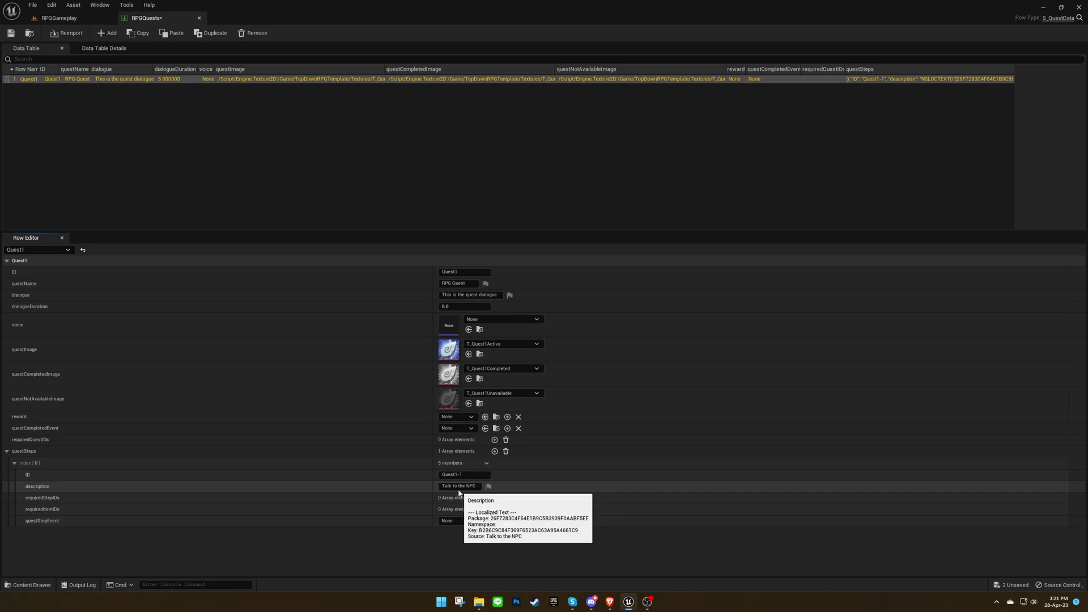
Find and open the RPGInteractables data table in the RPGTutorial folder and select its NPC row
{"action": "left_click", "coordinate": [59, 18]}
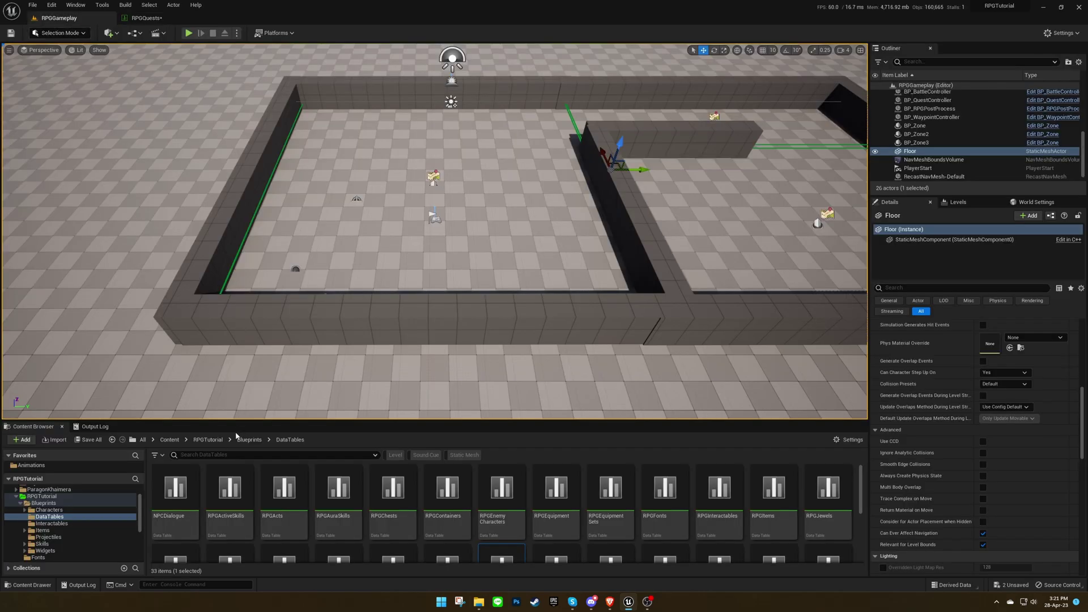
{"action": "left_click", "coordinate": [208, 440]}
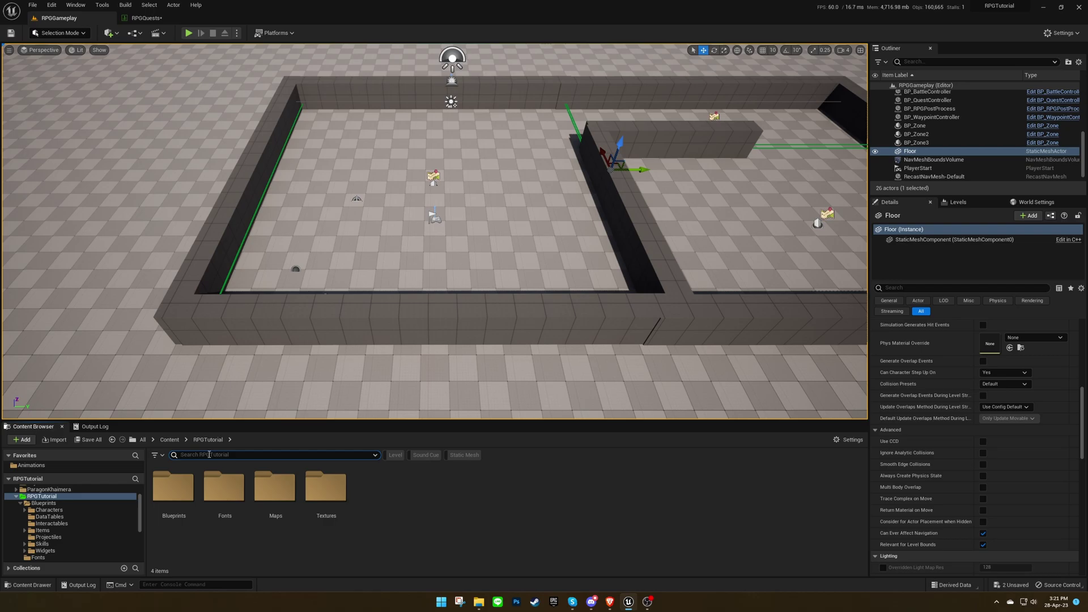
{"action": "type", "text": "rpgin"}
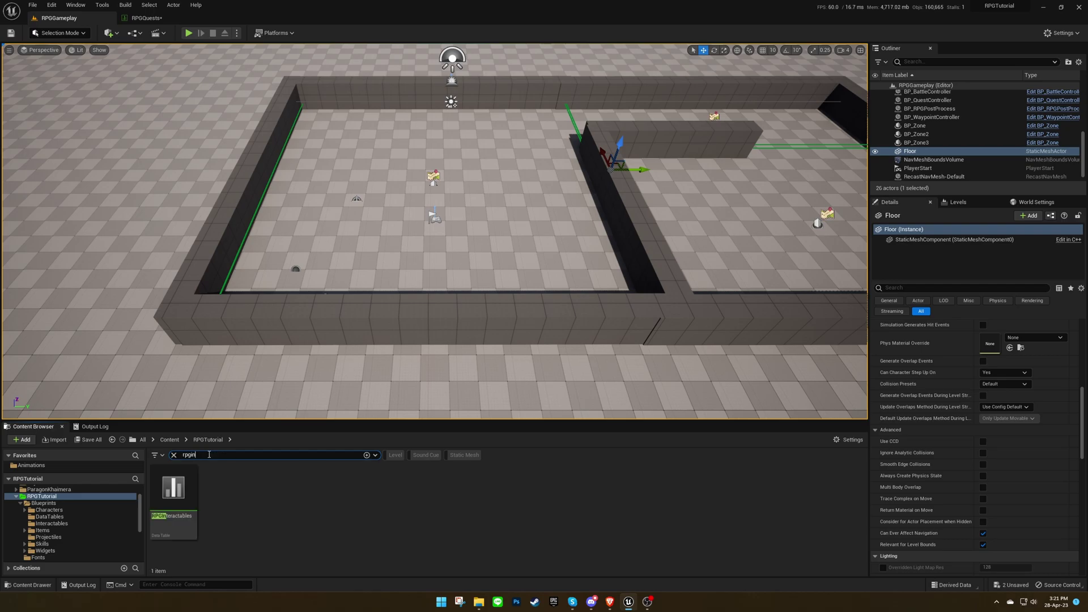
{"action": "double_click", "coordinate": [196, 485]}
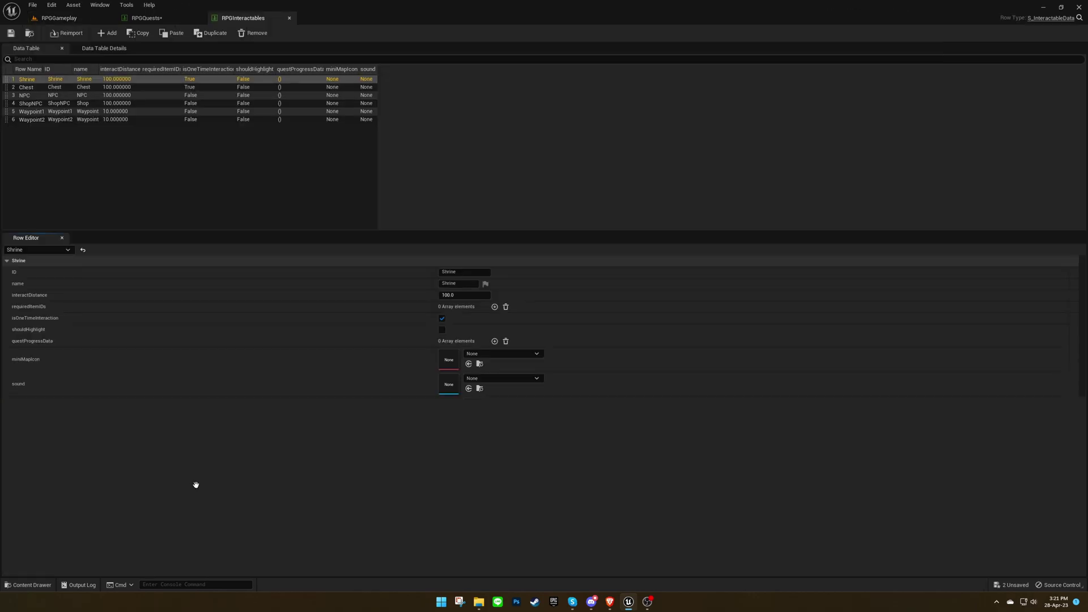
{"action": "left_click", "coordinate": [33, 96]}
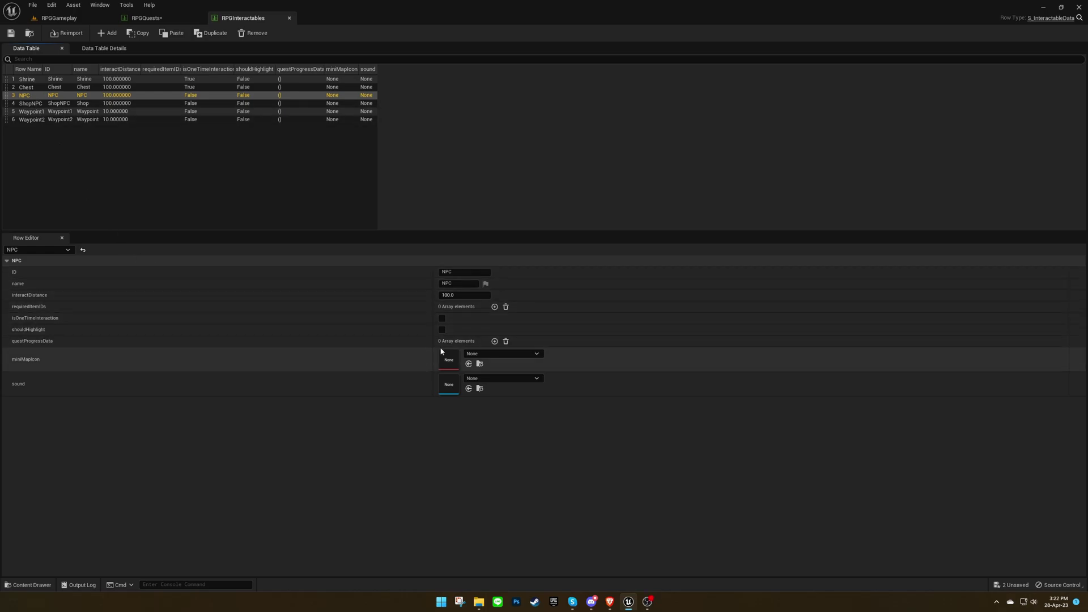
Add a quest progress entry to the NPC row with quest ID Quest1 and quest step ID Quest1-1
{"action": "left_click", "coordinate": [495, 341]}
{"action": "left_click", "coordinate": [412, 351]}
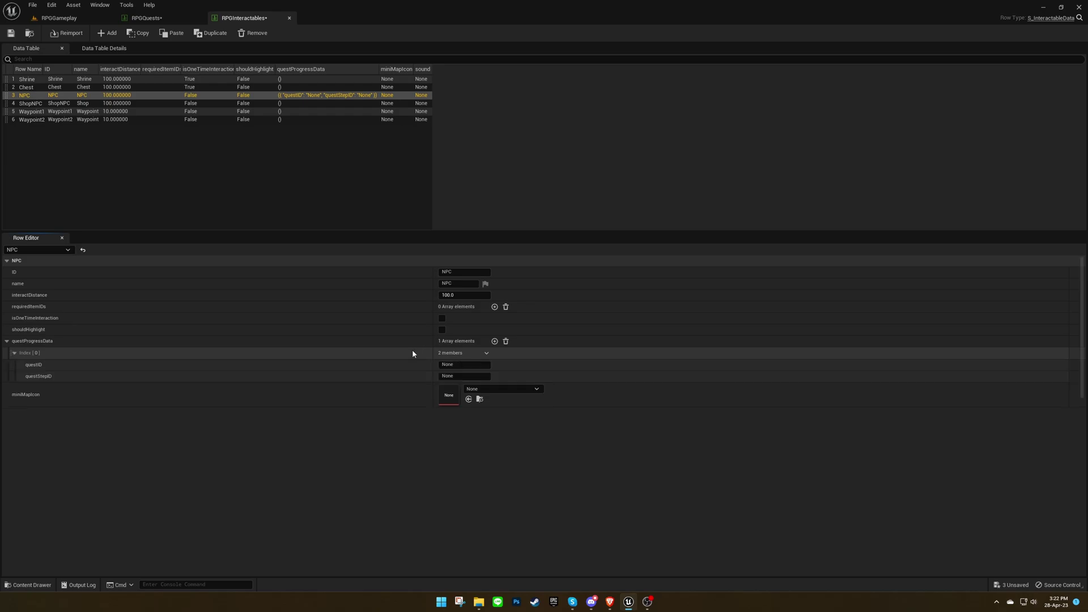
{"action": "left_click", "coordinate": [400, 365]}
{"action": "type", "text": "Quest1"}
{"action": "left_click", "coordinate": [462, 376]}
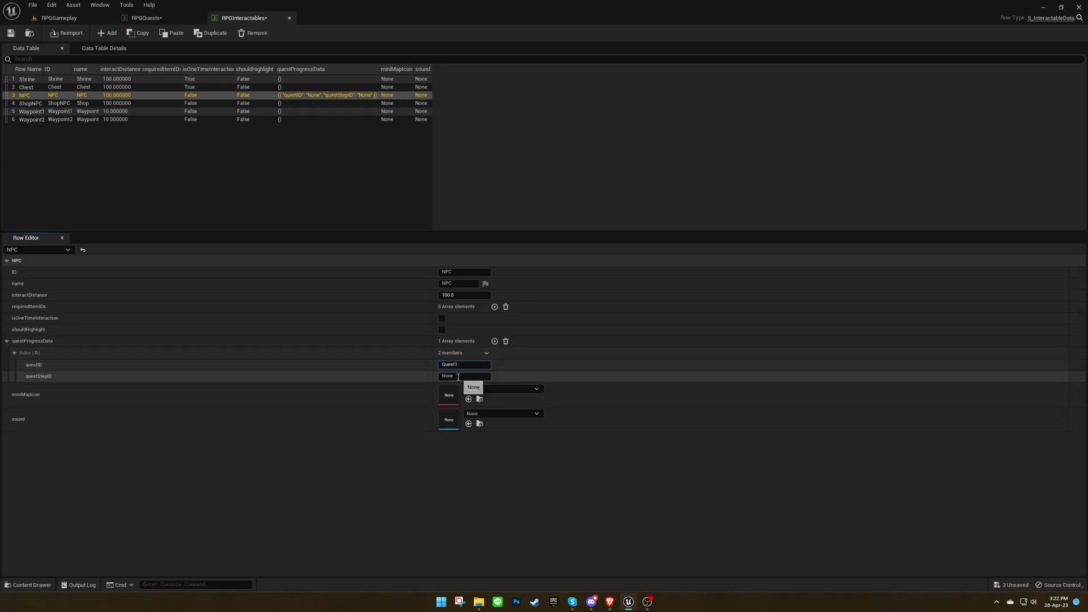
{"action": "type", "text": "Quest1-1"}
{"action": "key", "text": "Return"}
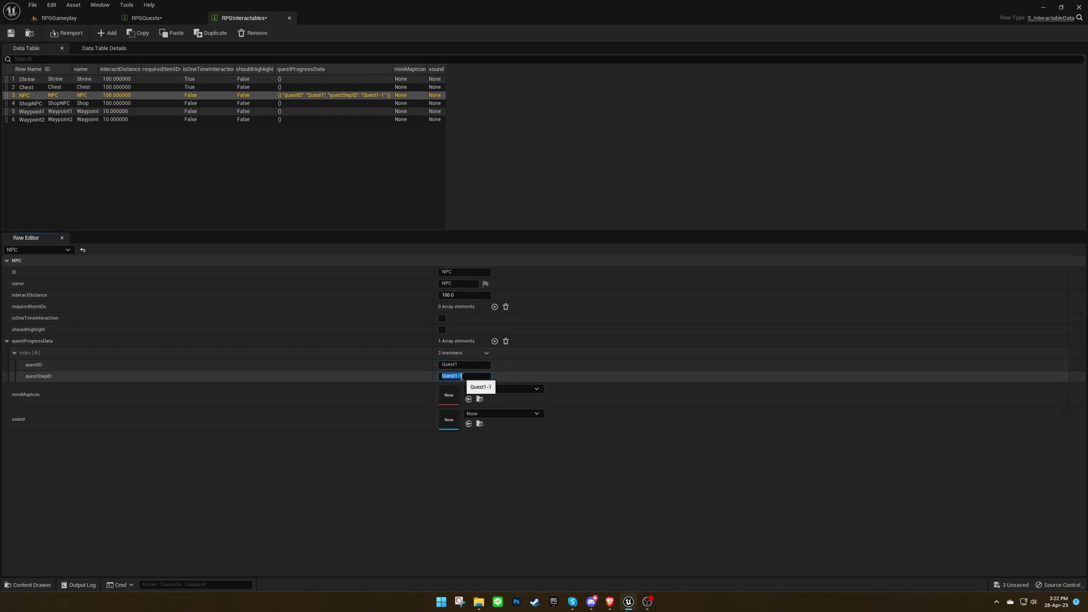
{"action": "left_click", "coordinate": [515, 370]}
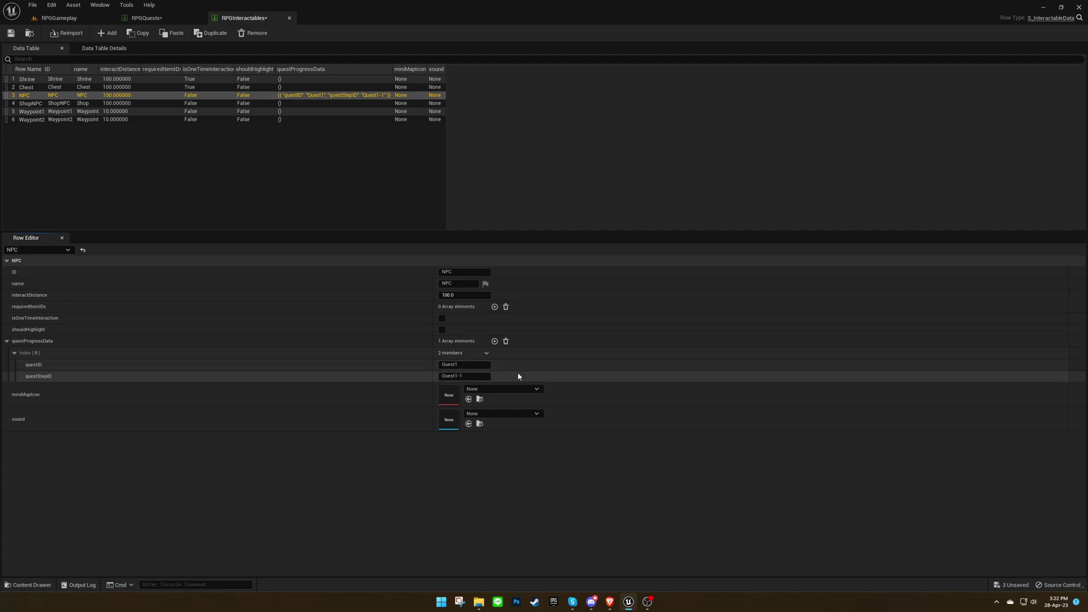
Find and open the RPGNPCs data table, and from its NPC row open the NPCDialogue data table
{"action": "left_click", "coordinate": [68, 18]}
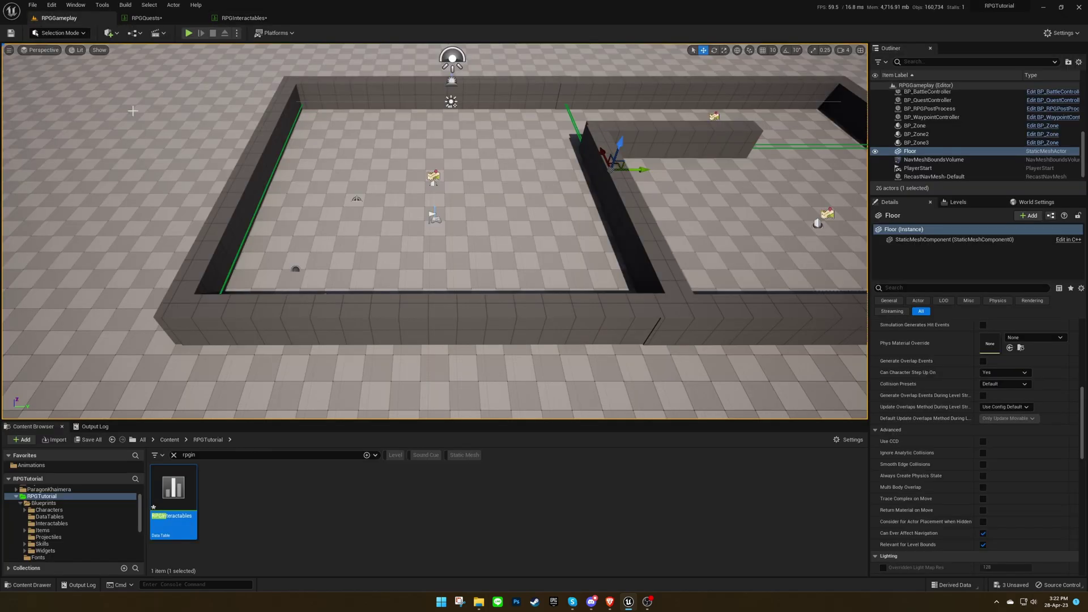
{"action": "left_click", "coordinate": [262, 455]}
{"action": "key", "text": "ctrl+a"}
{"action": "type", "text": "RPGNP"}
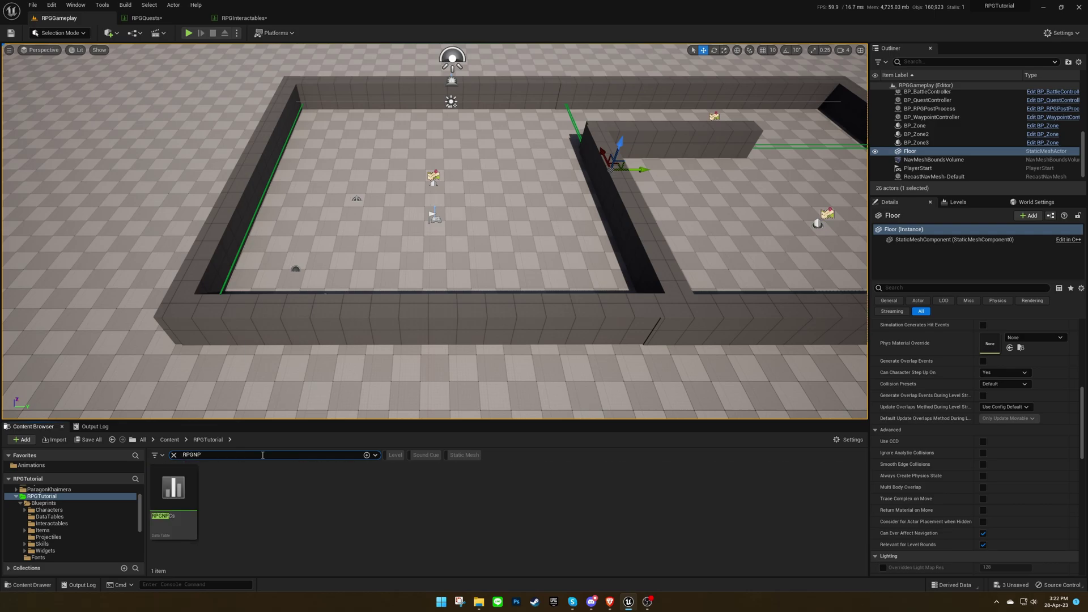
{"action": "double_click", "coordinate": [173, 502]}
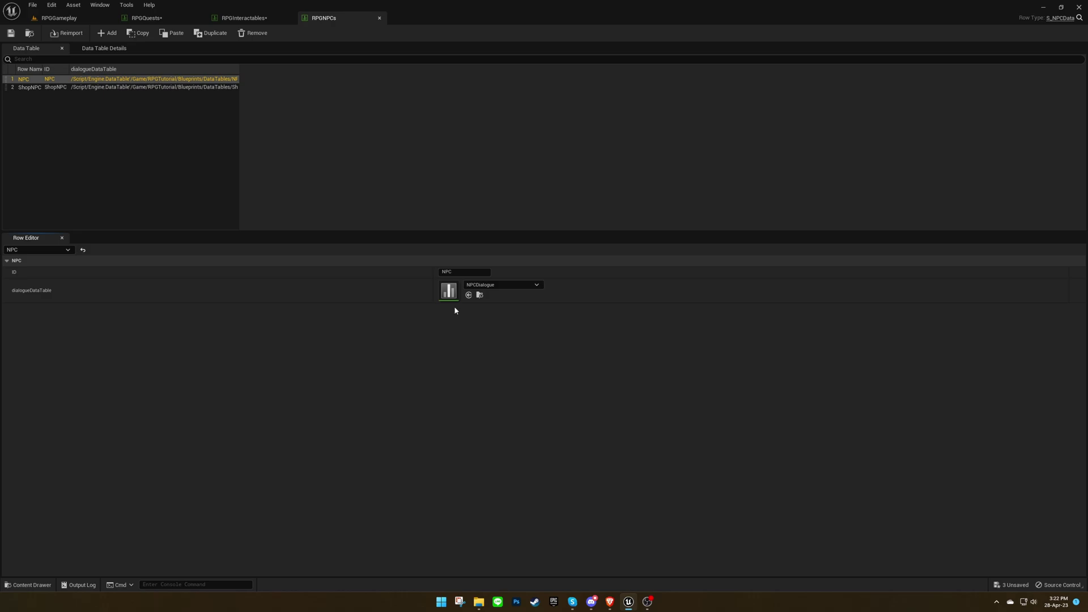
{"action": "double_click", "coordinate": [450, 293]}
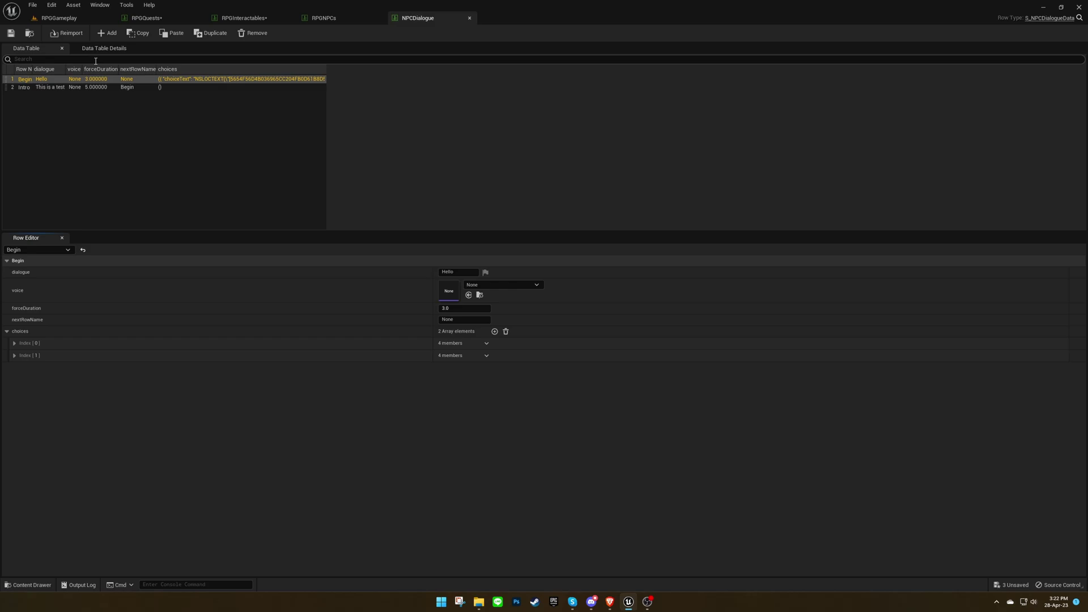
Add a row to the NPCDialogue table and rename it Quest1-1
{"action": "left_click", "coordinate": [106, 33]}
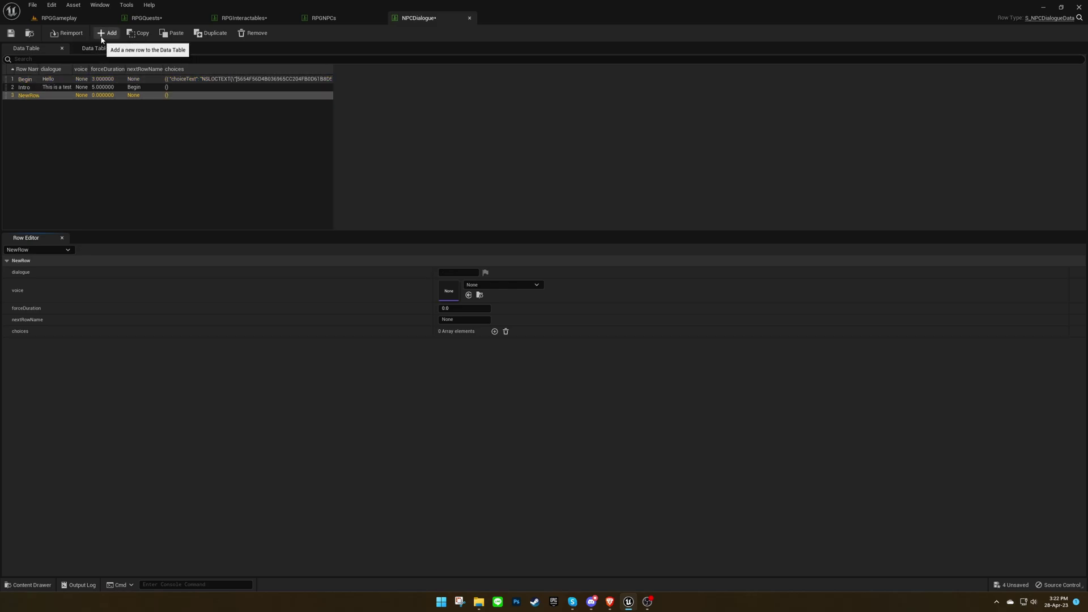
{"action": "double_click", "coordinate": [29, 95]}
{"action": "type", "text": "est1"}
{"action": "type", "text": "-1"}
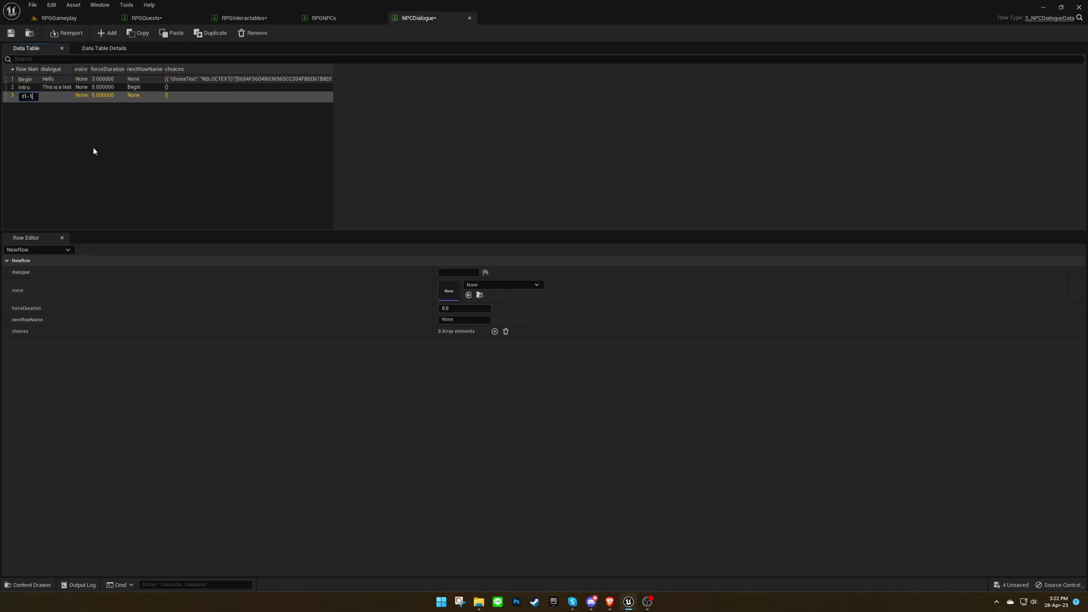
{"action": "key", "text": "Return"}
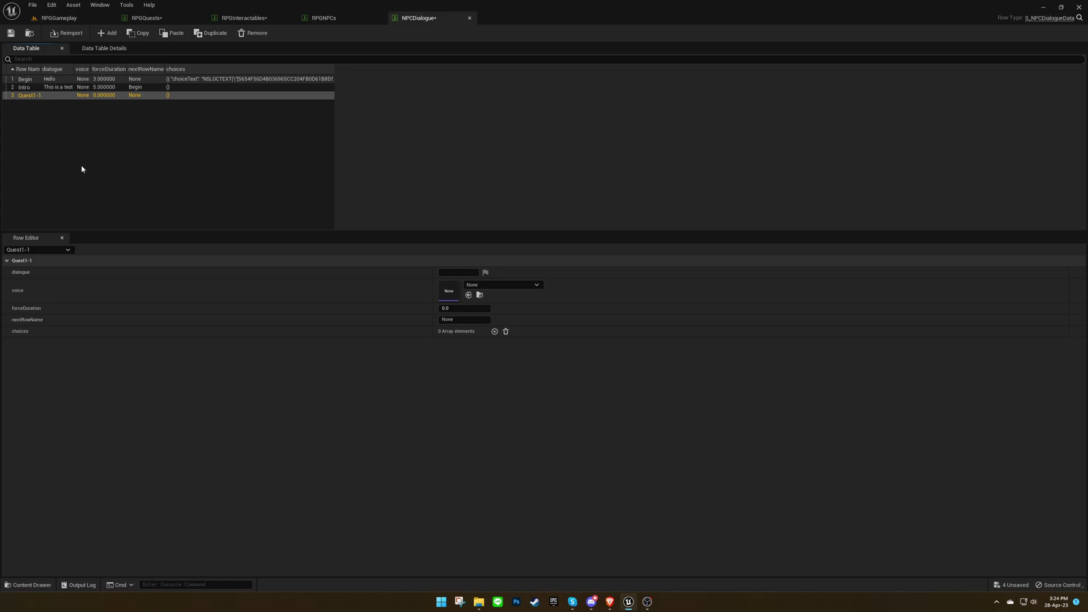
Set the dialogue of the Quest1-1 row to "This is the NPC dialogue for quest step 1"
{"action": "left_click", "coordinate": [461, 272]}
{"action": "type", "text": "This is the NPC c"}
{"action": "type", "text": "ialogue for que"}
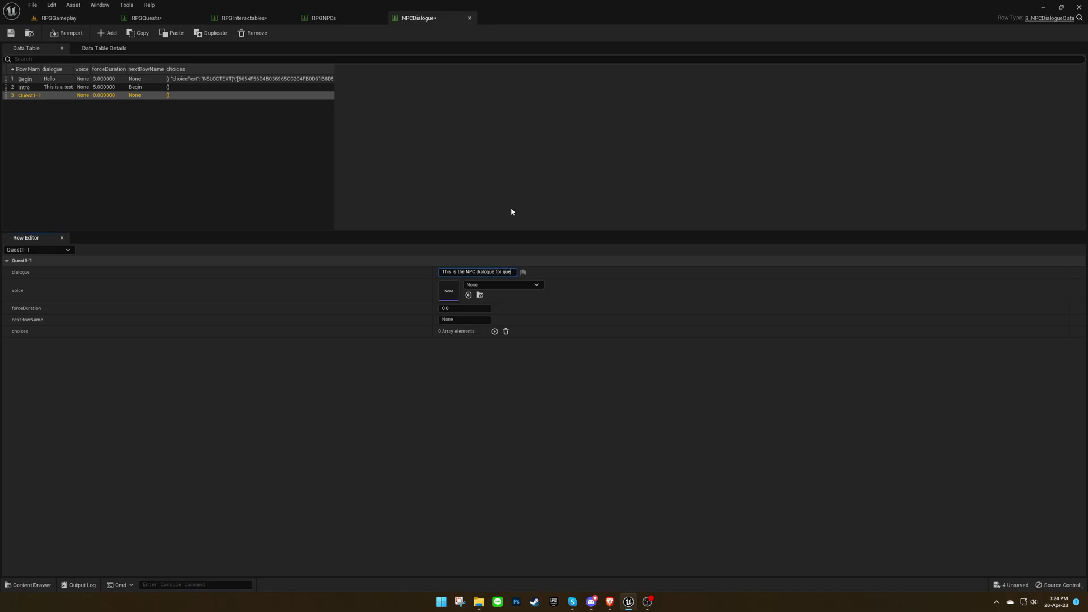
{"action": "type", "text": "st step 1"}
{"action": "key", "text": "Return"}
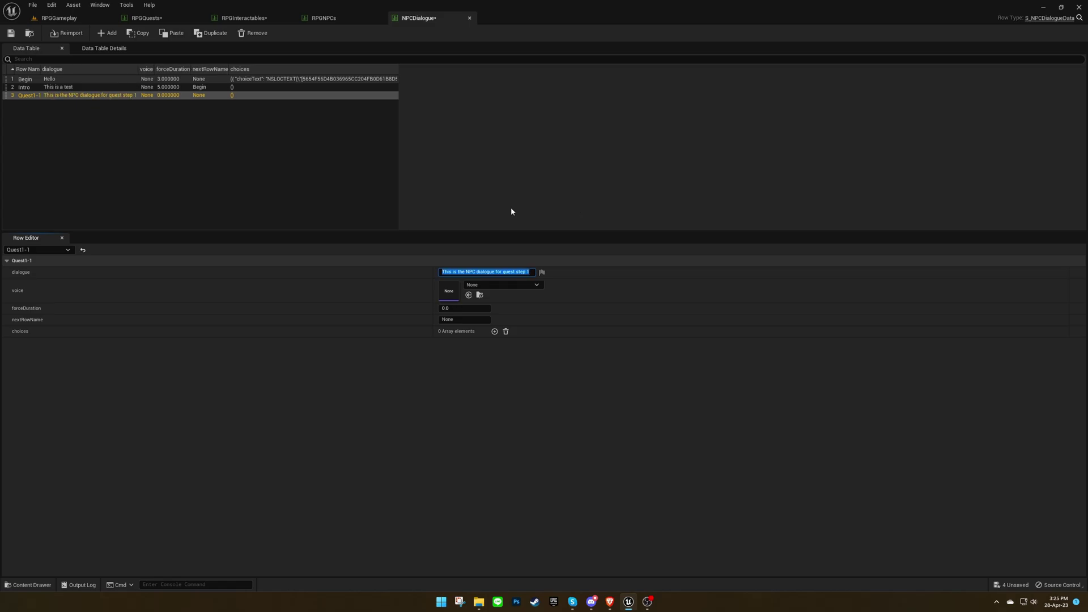
Set the Quest1-1 row's force duration to 5 and its next row name to Begin
{"action": "left_click", "coordinate": [483, 309]}
{"action": "type", "text": "5"}
{"action": "left_click", "coordinate": [480, 319]}
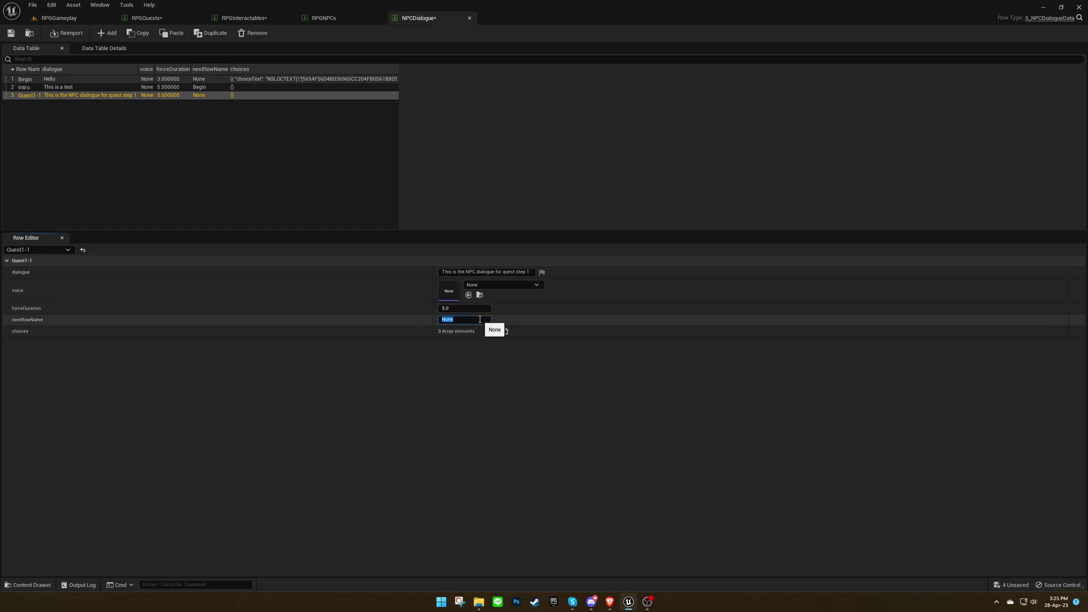
{"action": "type", "text": "Begin"}
{"action": "key", "text": "Return"}
{"action": "left_click", "coordinate": [507, 322]}
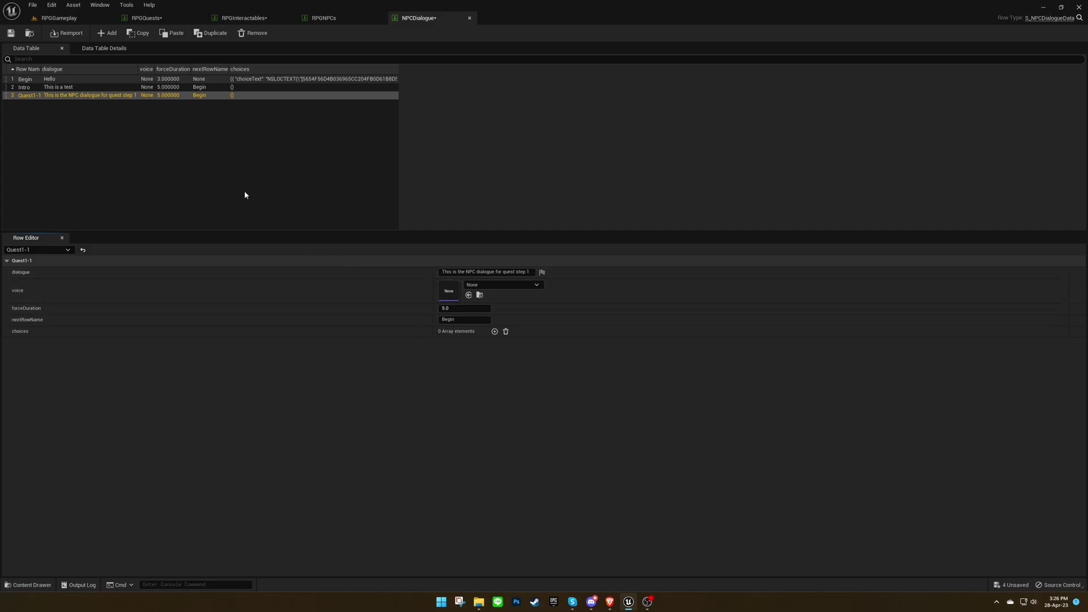
In the RPGGameplay level, add Quest1 to the quest IDs of BP_QuestController
{"action": "left_click", "coordinate": [59, 18]}
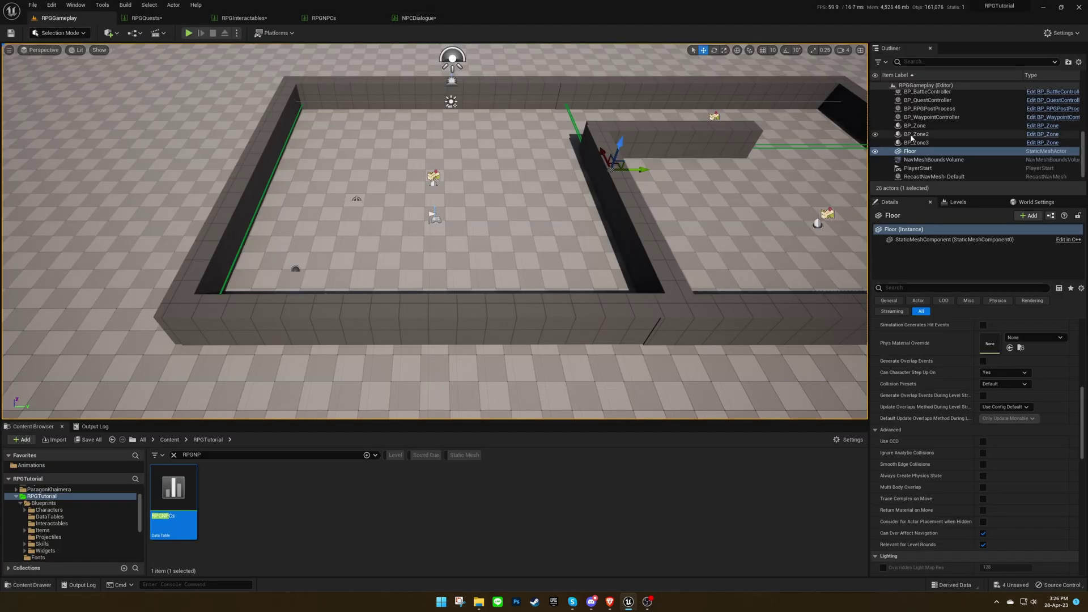
{"action": "scroll", "coordinate": [938, 123], "scroll_direction": "up", "scroll_amount": 3}
{"action": "left_click", "coordinate": [945, 149]}
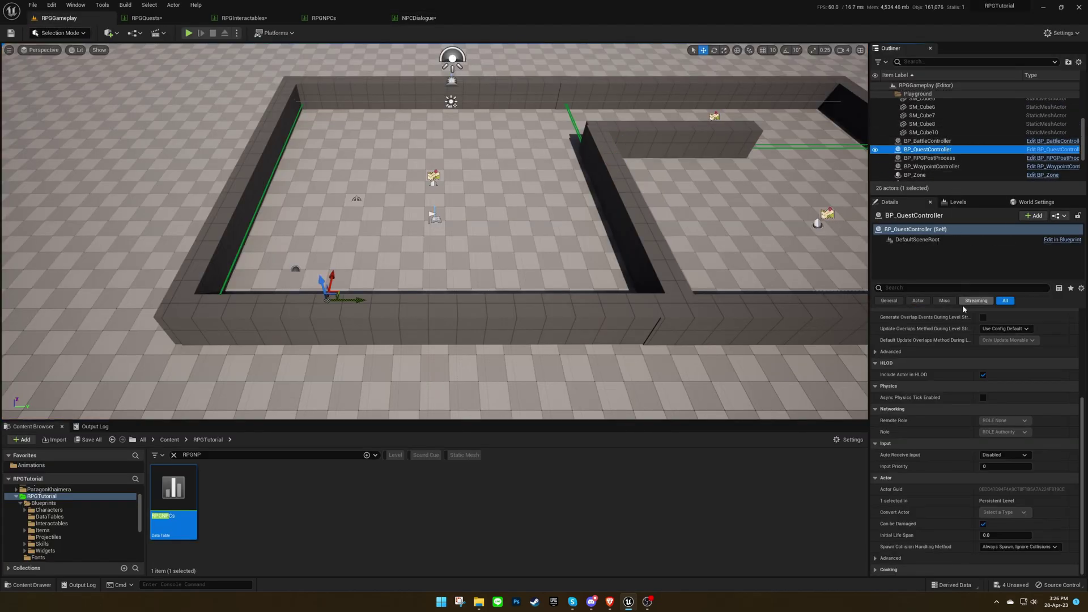
{"action": "scroll", "coordinate": [975, 352], "scroll_direction": "up", "scroll_amount": 5}
{"action": "left_click", "coordinate": [1036, 371]}
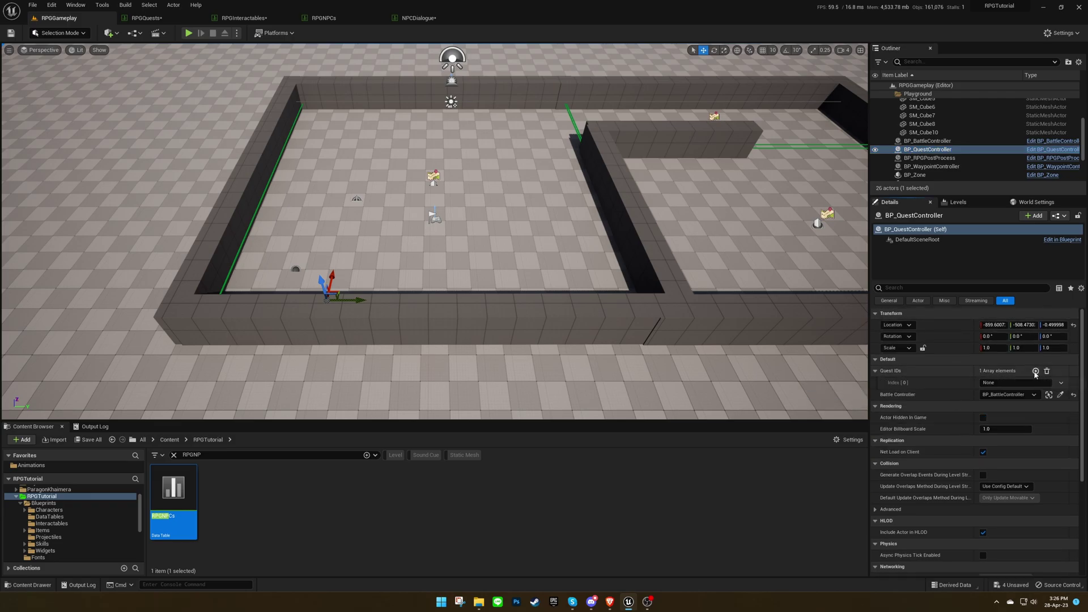
{"action": "left_click", "coordinate": [1015, 383]}
{"action": "type", "text": "Ques"}
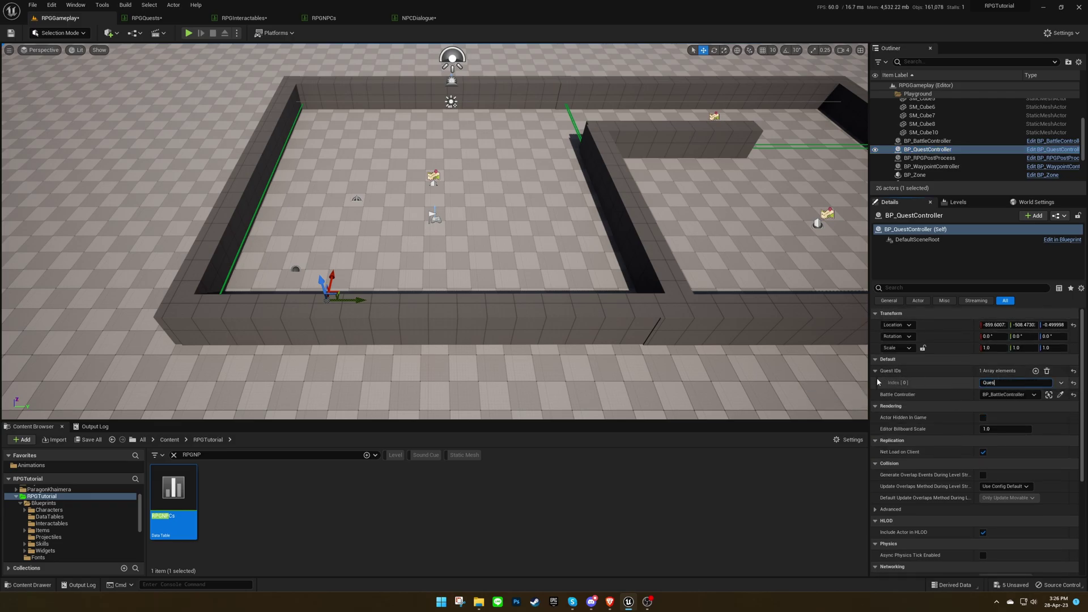
{"action": "type", "text": "t1"}
{"action": "key", "text": "Return"}
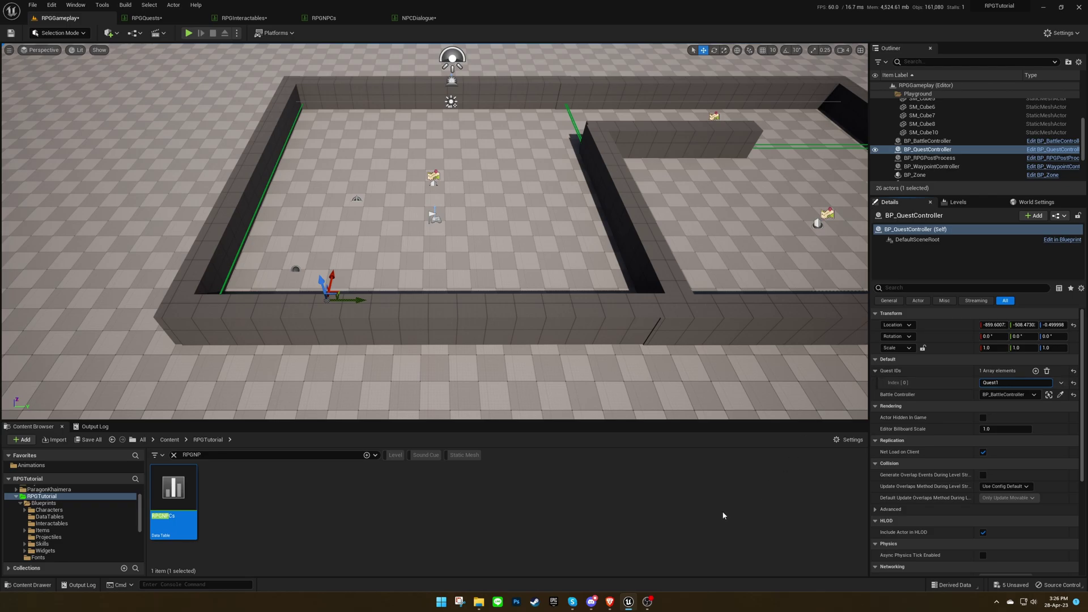
{"action": "left_click", "coordinate": [568, 504]}
Place the NPC blueprint in the level at about X -333, Y 448, and rotate it to about -111° around Z
{"action": "left_click", "coordinate": [223, 455]}
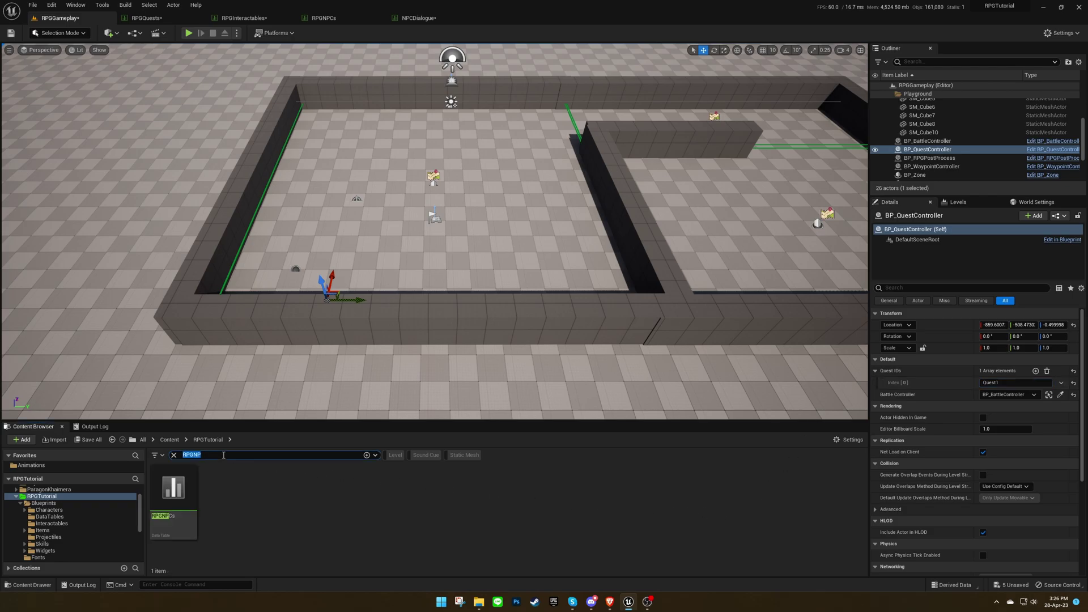
{"action": "type", "text": "NPC"}
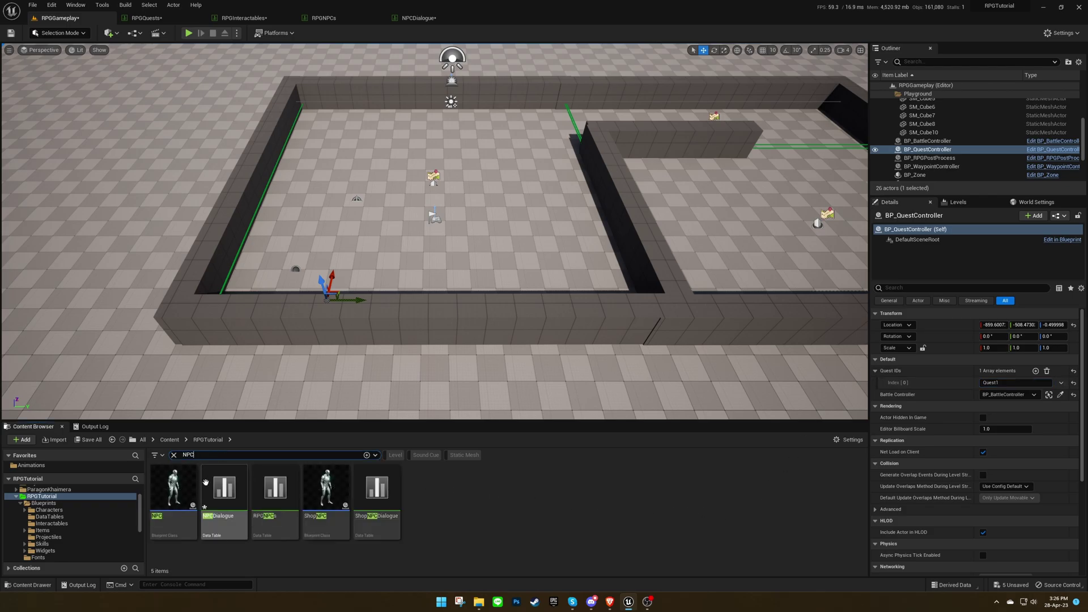
{"action": "left_click_drag", "start_coordinate": [181, 499], "coordinate": [487, 228]}
{"action": "key", "text": "e"}
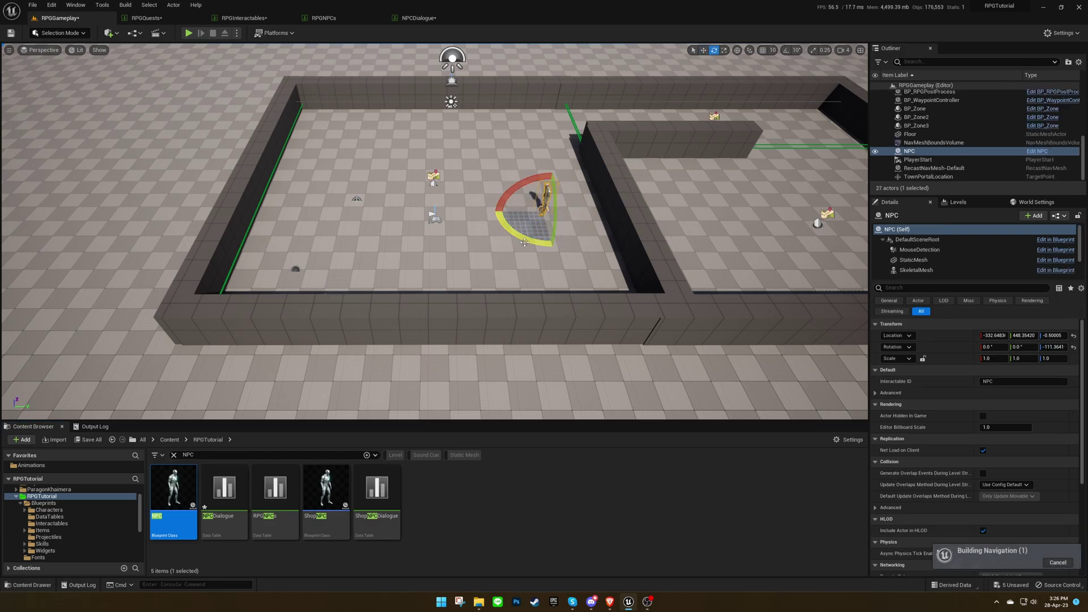
Save the level and all modified data tables
{"action": "left_click", "coordinate": [506, 482]}
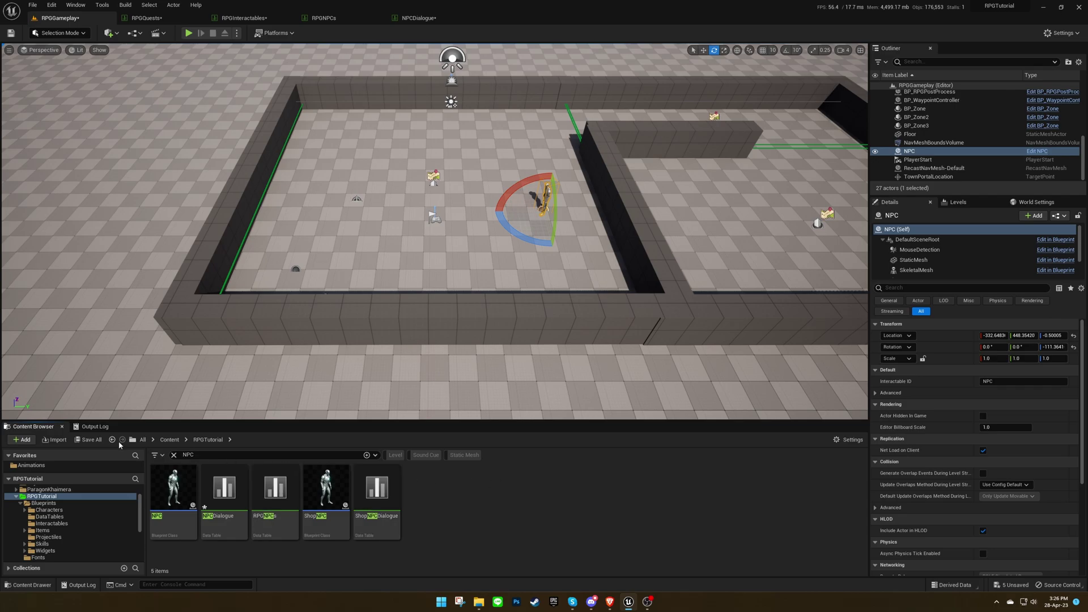
{"action": "left_click", "coordinate": [88, 440]}
{"action": "left_click", "coordinate": [591, 392]}
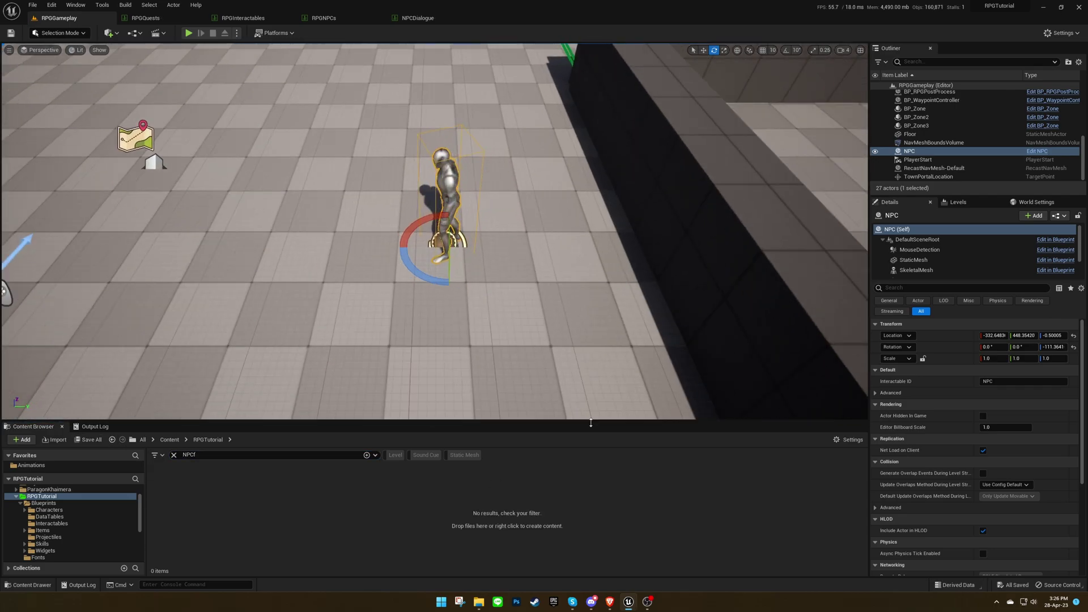
{"action": "scroll", "coordinate": [595, 371], "scroll_direction": "down", "scroll_amount": 10}
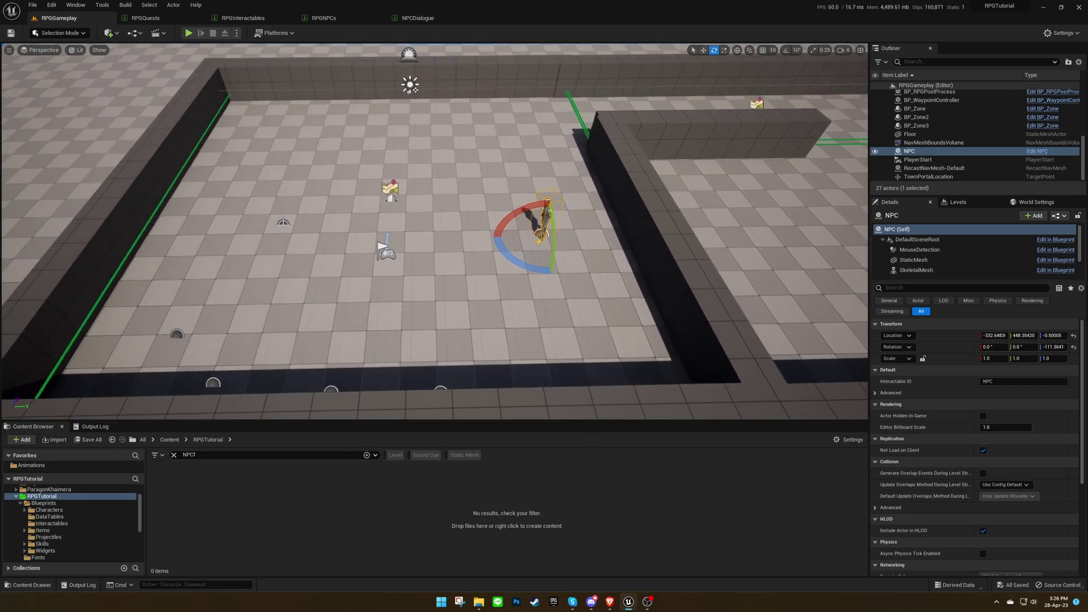
{"action": "right_click_drag", "start_coordinate": [596, 372], "coordinate": [589, 370]}
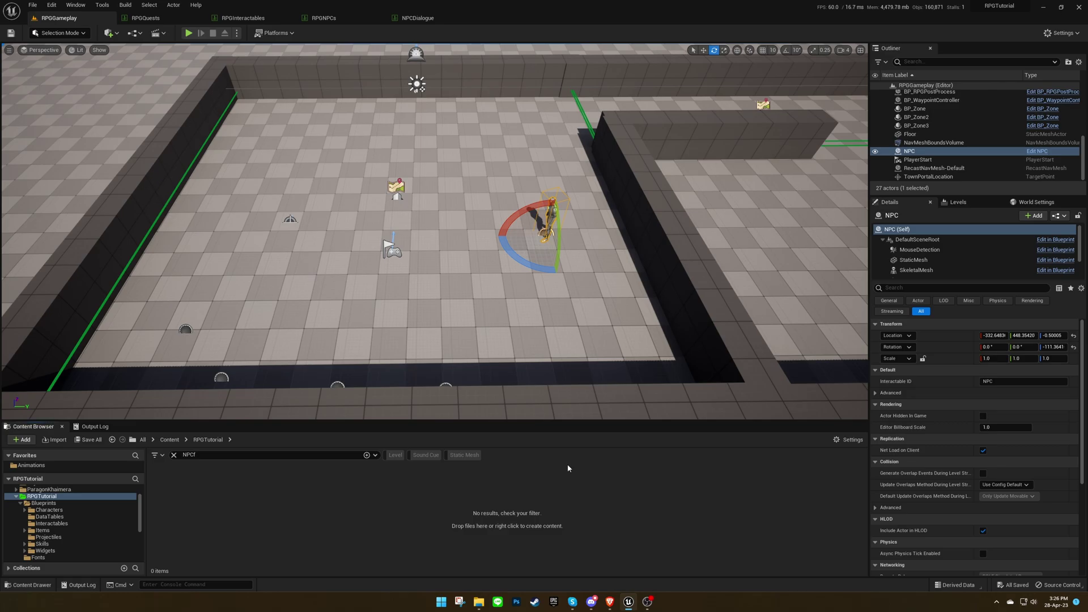
Play-test the level as the Berserker class and check the RPG Quest's status in the quest log
{"action": "left_click", "coordinate": [188, 33]}
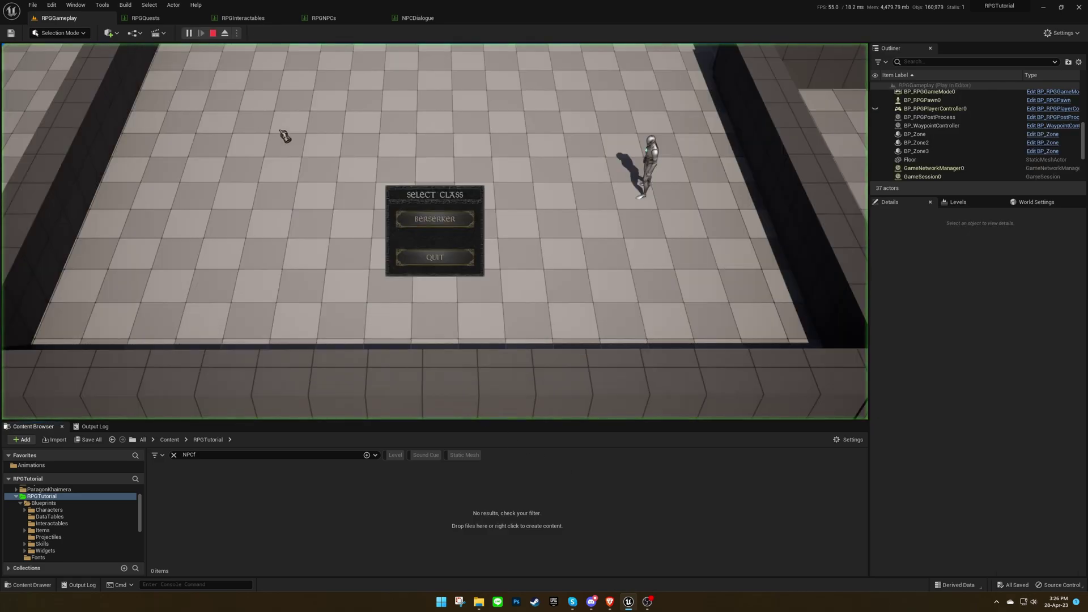
{"action": "left_click", "coordinate": [435, 219]}
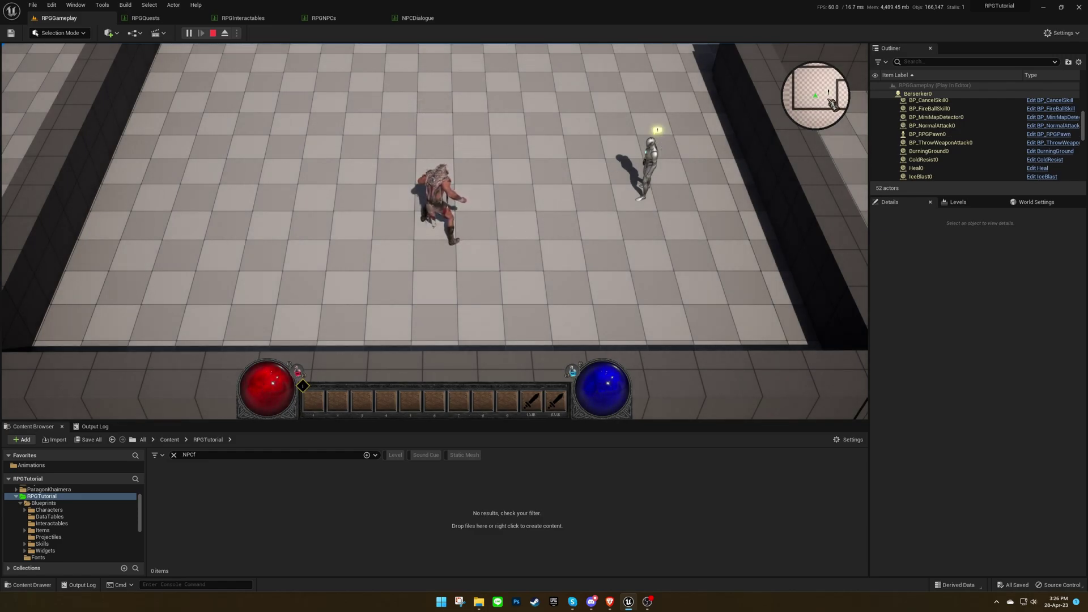
{"action": "left_click", "coordinate": [510, 212]}
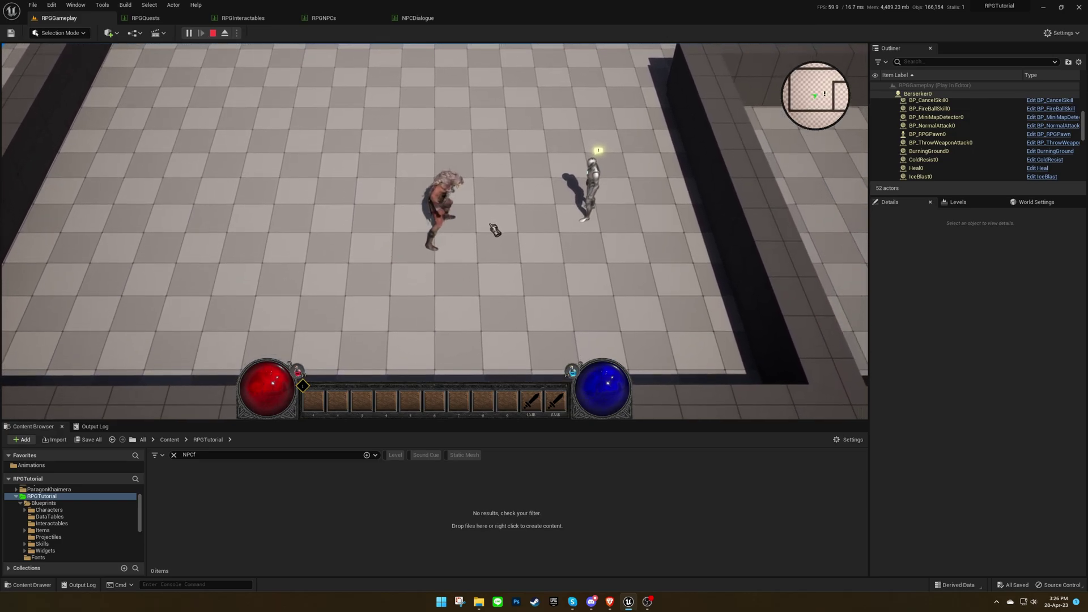
{"action": "key", "text": "l"}
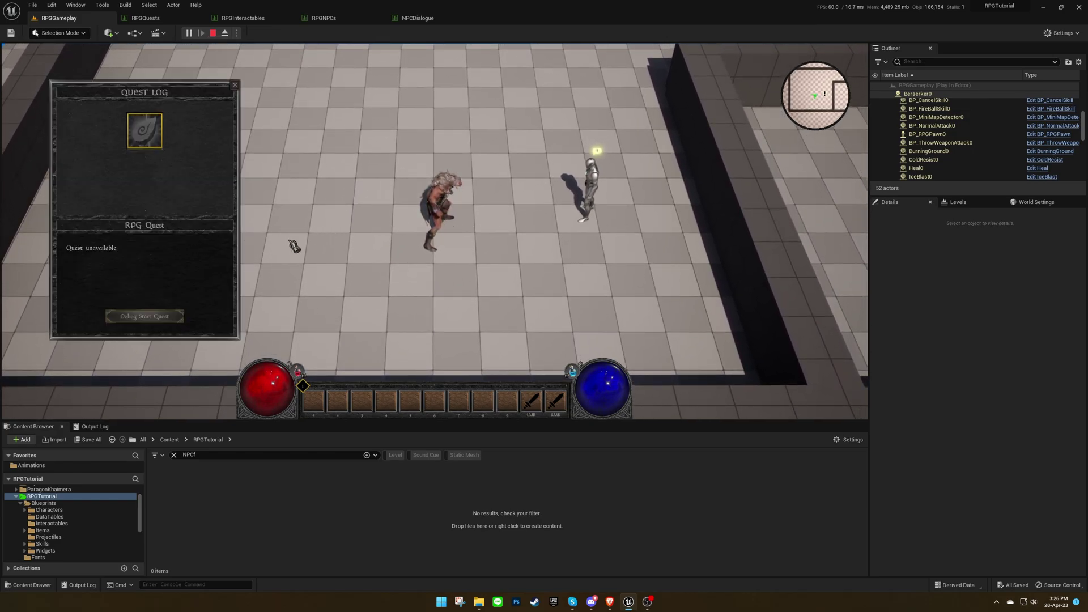
{"action": "key", "text": "l"}
Talk to the NPC, check the quest log again, and end the play session
{"action": "left_click", "coordinate": [590, 203]}
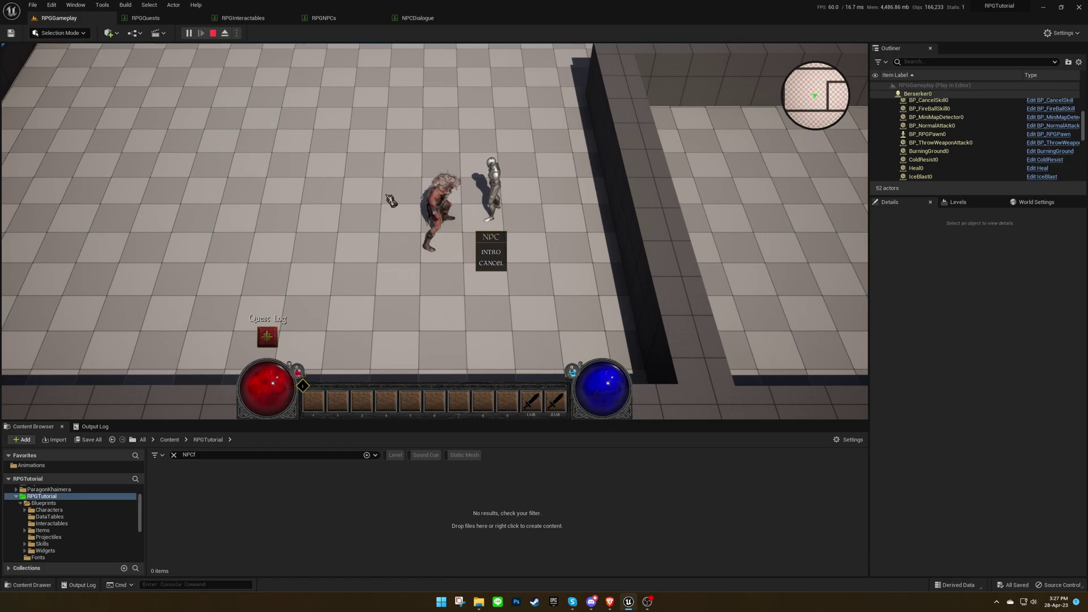
{"action": "left_click", "coordinate": [374, 208]}
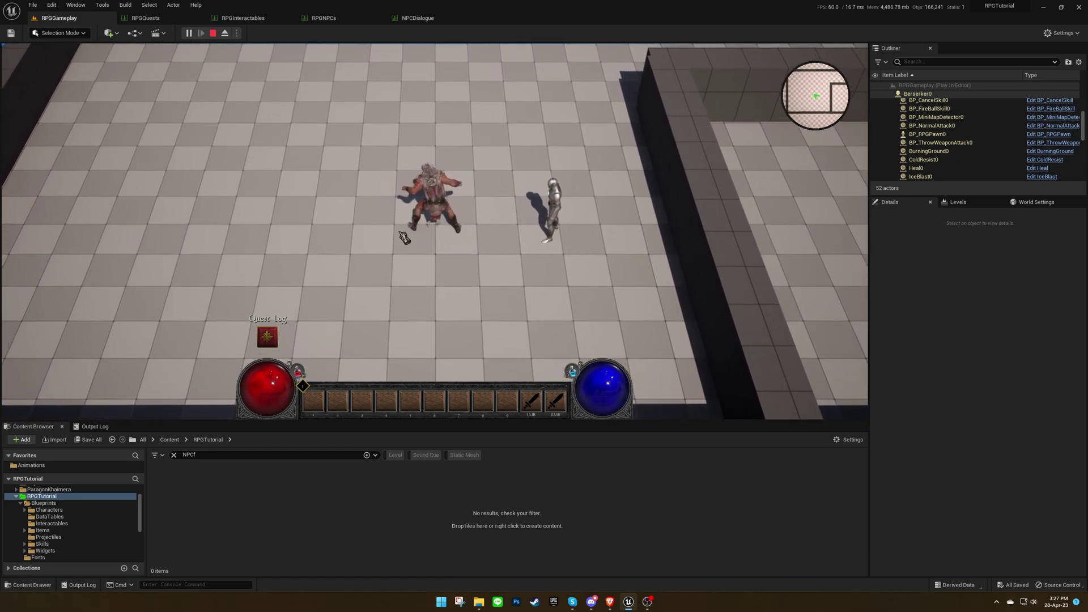
{"action": "left_click", "coordinate": [272, 335]}
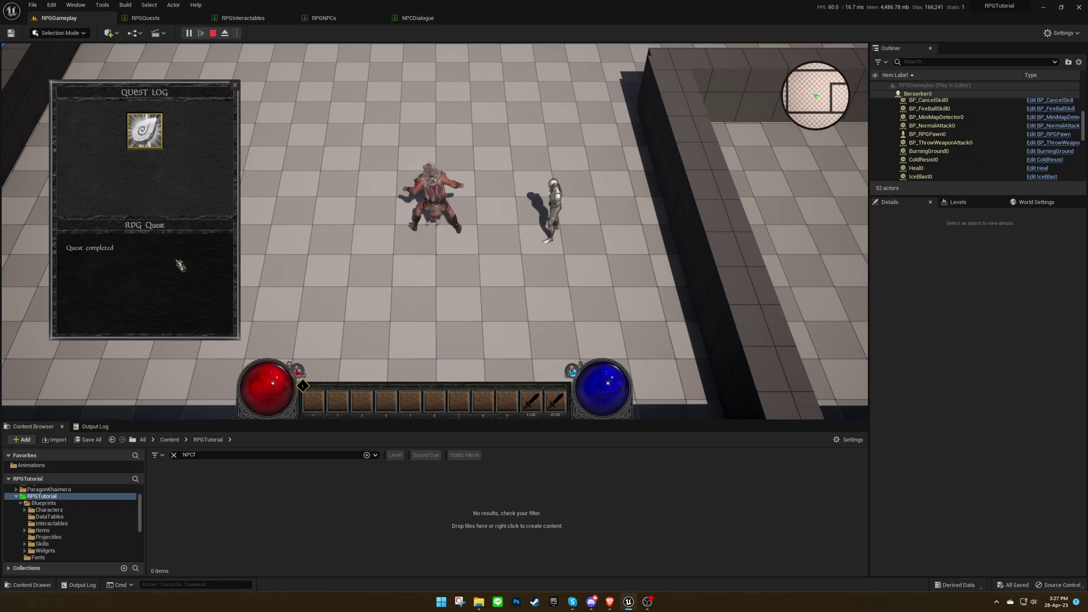
{"action": "left_click", "coordinate": [213, 33]}
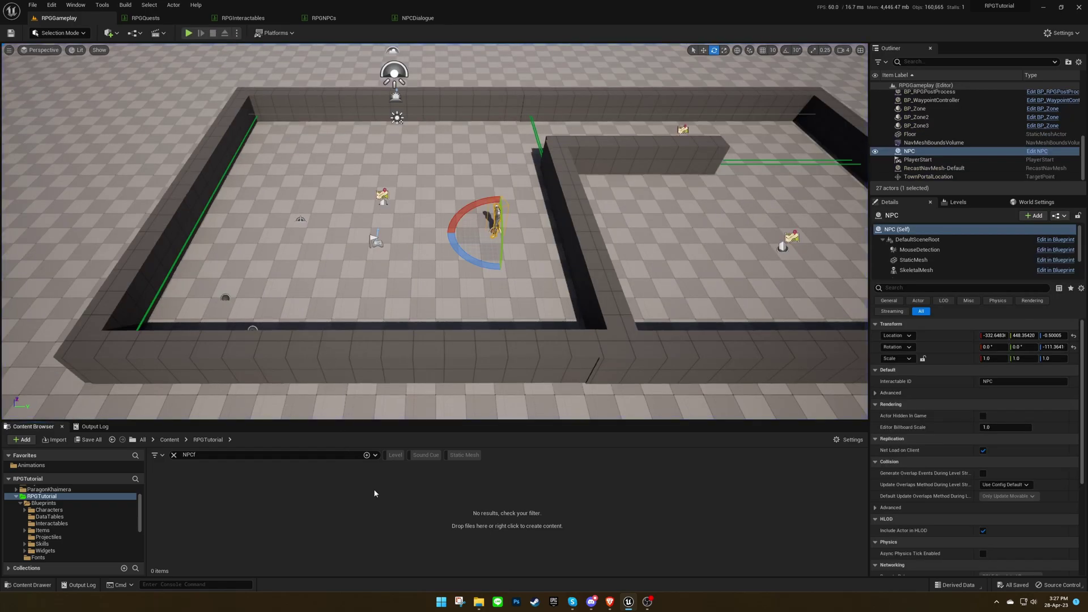
Add a second quest step to Quest1 in the RPGQuests table with ID Quest1-2 and description "Go to Danger Zone"
{"action": "left_click", "coordinate": [154, 19]}
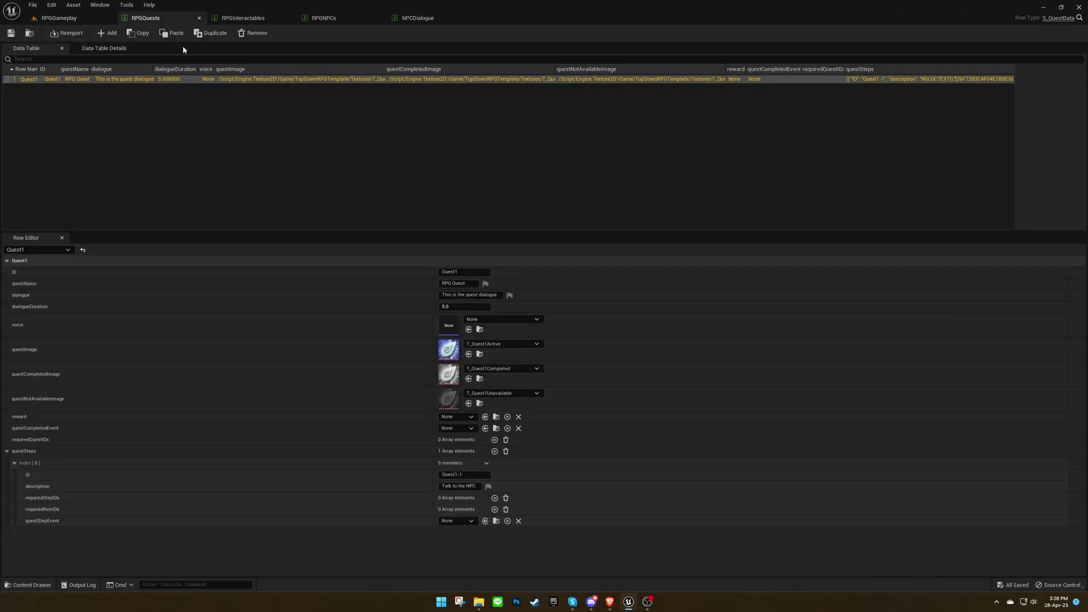
{"action": "left_click", "coordinate": [495, 451]}
{"action": "scroll", "coordinate": [424, 531], "scroll_direction": "down", "scroll_amount": 1}
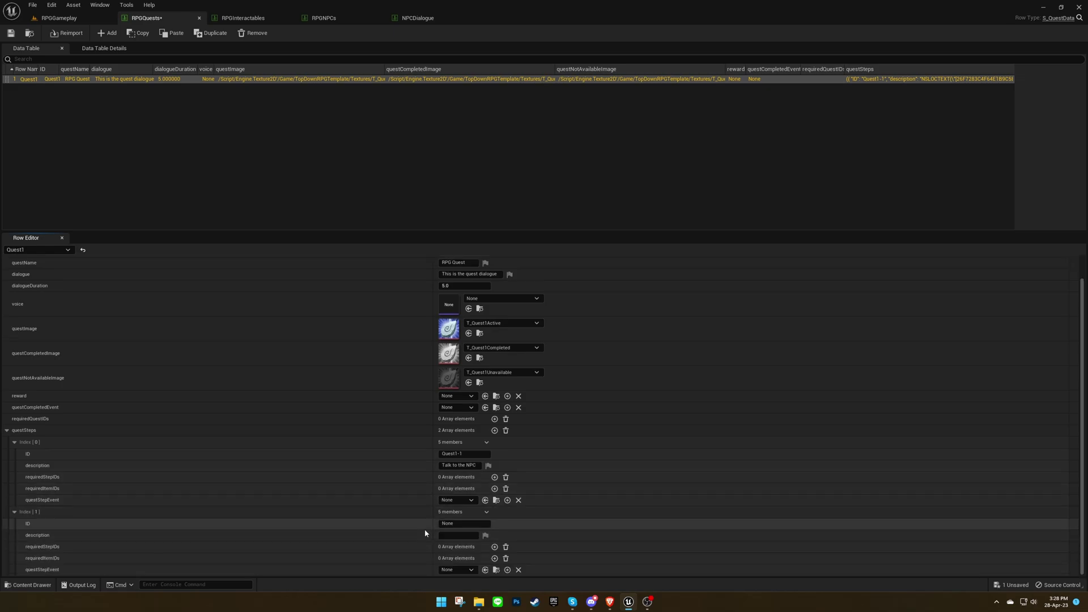
{"action": "left_click", "coordinate": [462, 453]}
{"action": "left_click", "coordinate": [465, 522]}
{"action": "type", "text": "Quest1-2"}
{"action": "key", "text": "Return"}
{"action": "left_click", "coordinate": [467, 535]}
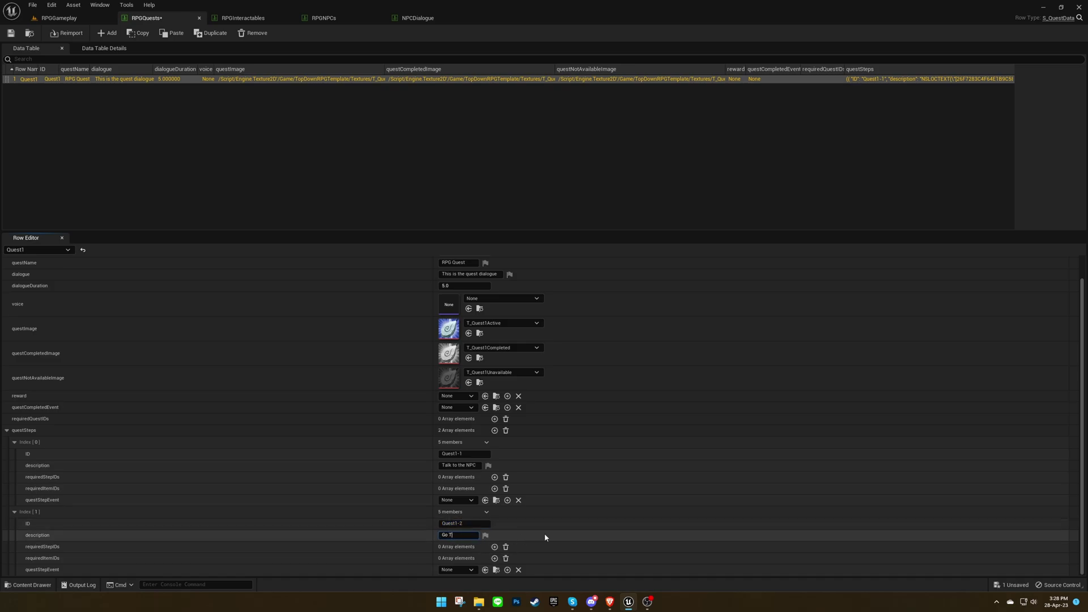
{"action": "type", "text": "Go to Danger Zone"}
{"action": "key", "text": "Return"}
{"action": "left_click", "coordinate": [557, 547]}
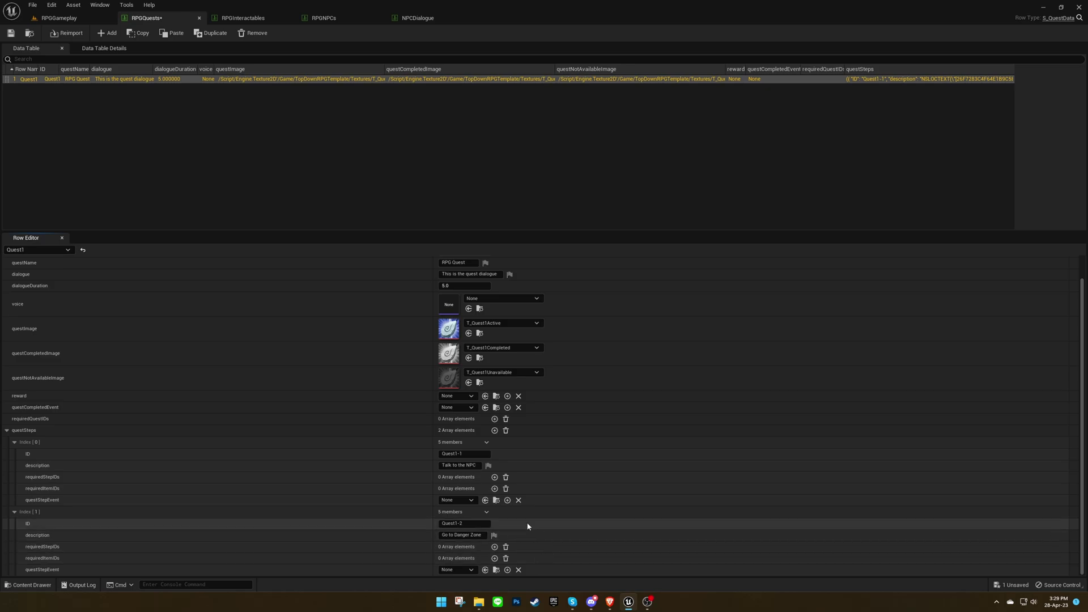
Search the project content for "RPGZ" and open the RPGZones data table
{"action": "left_click", "coordinate": [60, 18]}
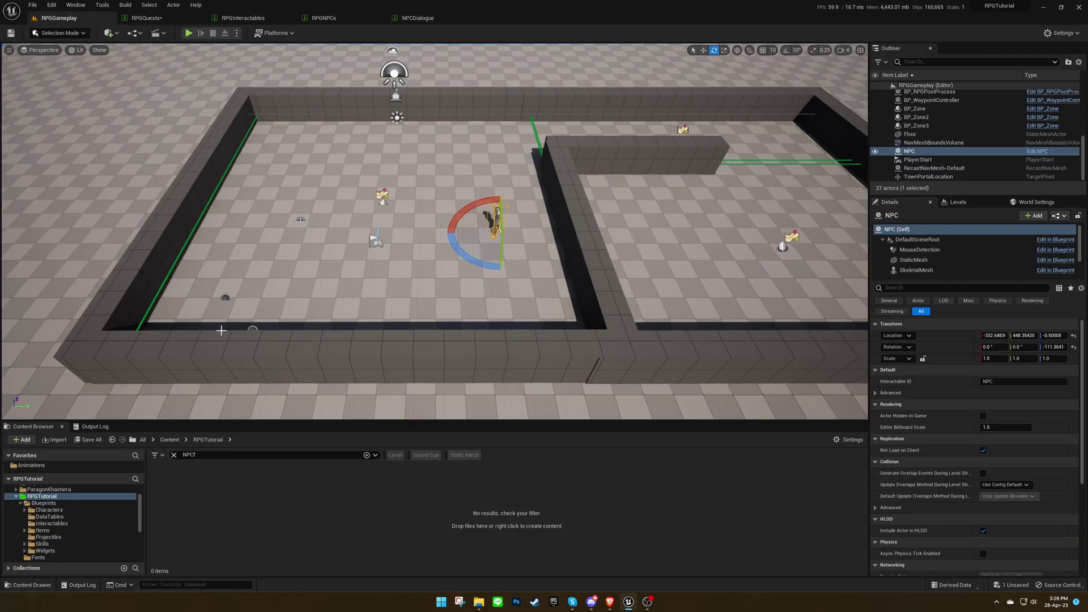
{"action": "left_click", "coordinate": [209, 455]}
{"action": "type", "text": "RPGZ"}
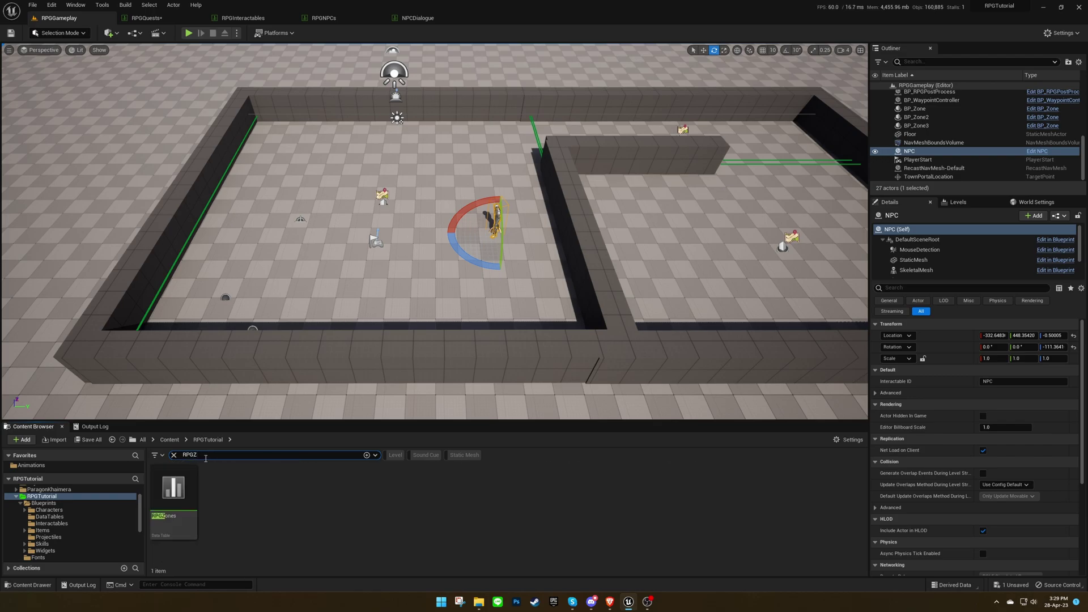
{"action": "double_click", "coordinate": [185, 503]}
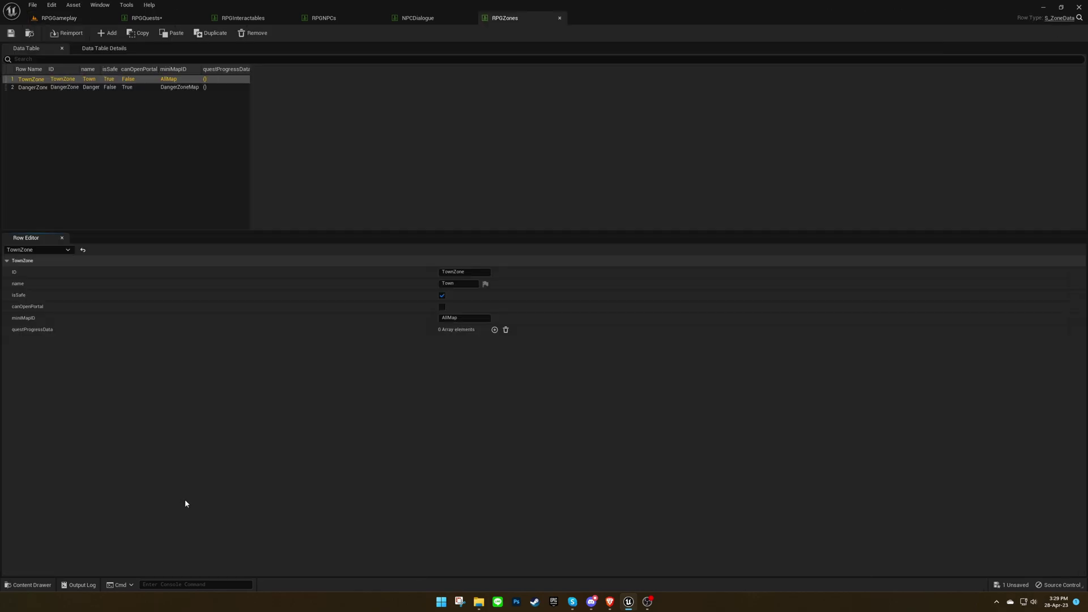
Add a questProgressData entry to the DangerZone row with questID Quest1 and questStepID Quest1-2
{"action": "left_click", "coordinate": [35, 88]}
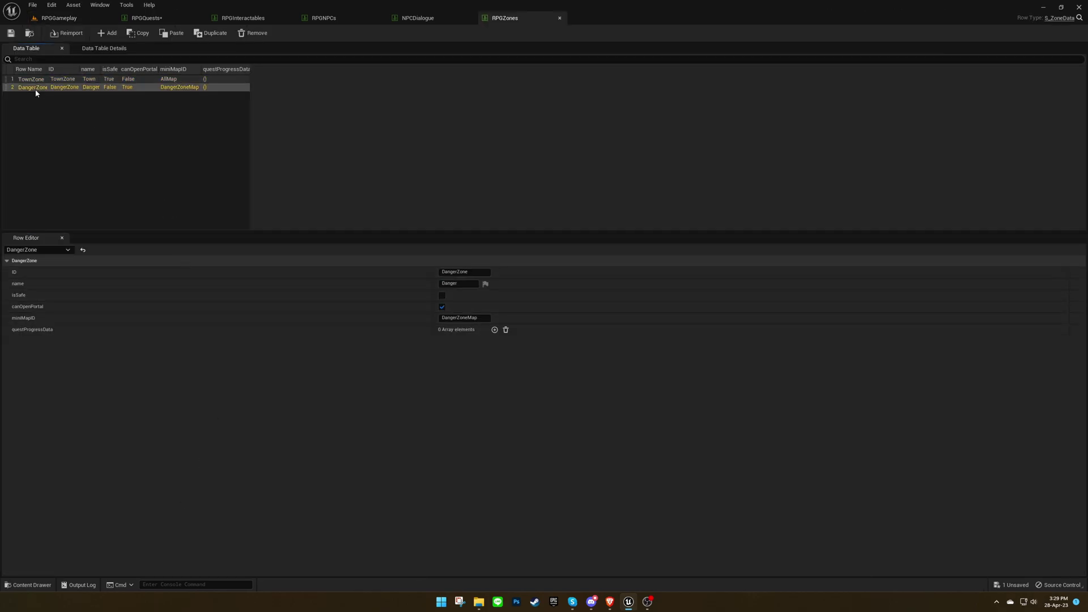
{"action": "left_click", "coordinate": [494, 330]}
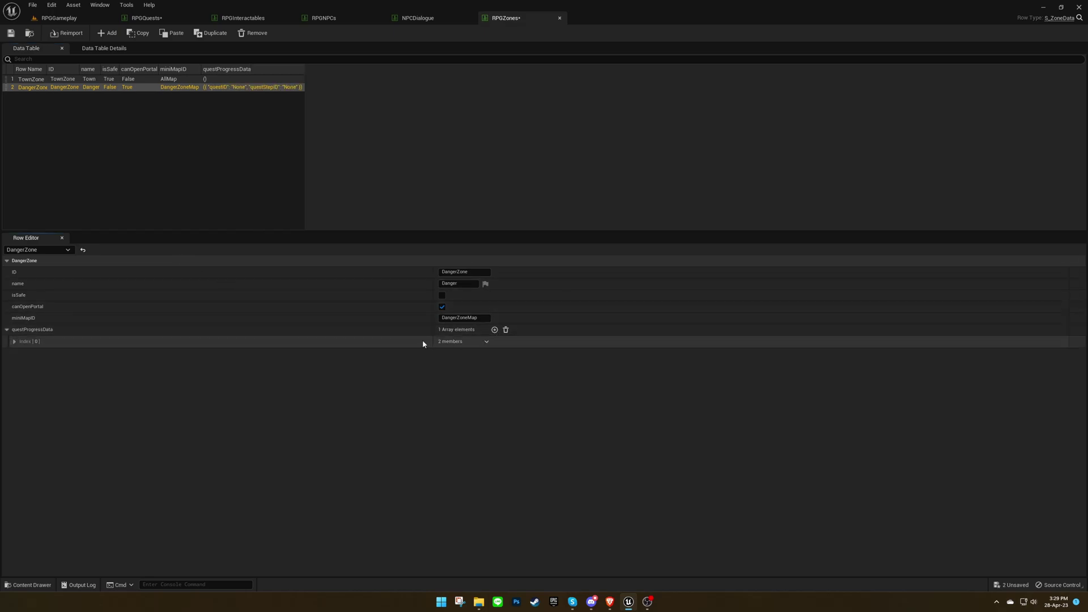
{"action": "left_click", "coordinate": [423, 340]}
{"action": "left_click", "coordinate": [470, 353]}
{"action": "type", "text": "Quest1-1"}
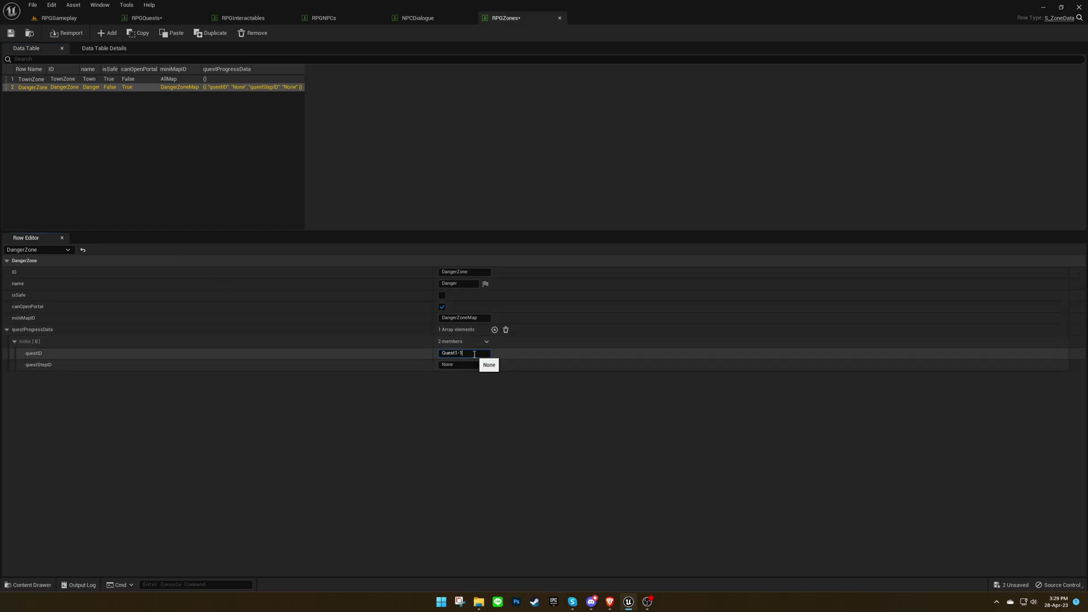
{"action": "key", "text": "Tab"}
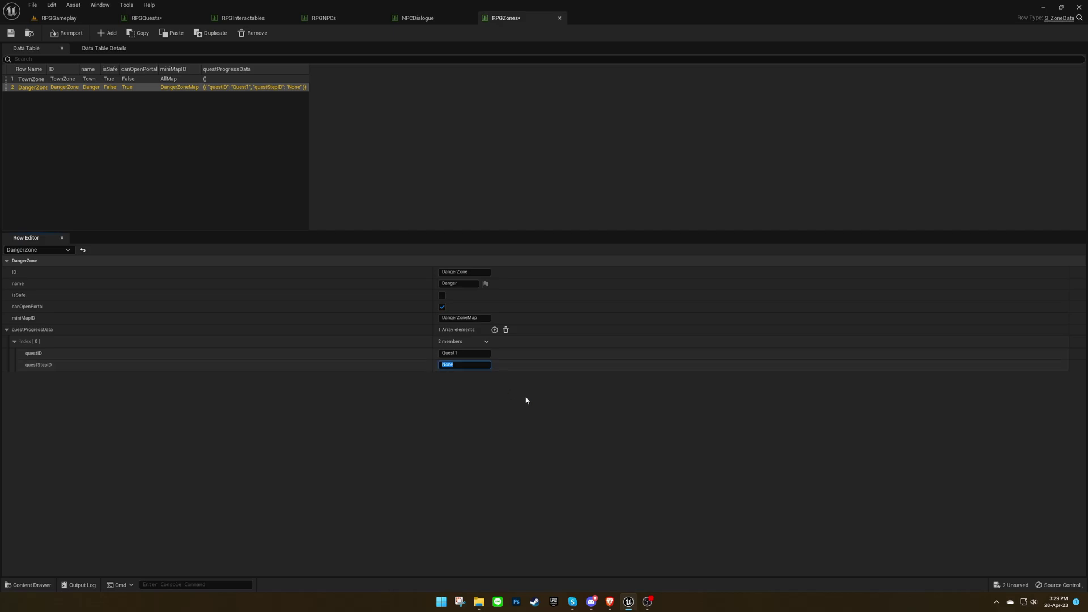
{"action": "type", "text": "Quest1-1"}
{"action": "key", "text": "BackSpace"}
{"action": "type", "text": "2"}
{"action": "key", "text": "Return"}
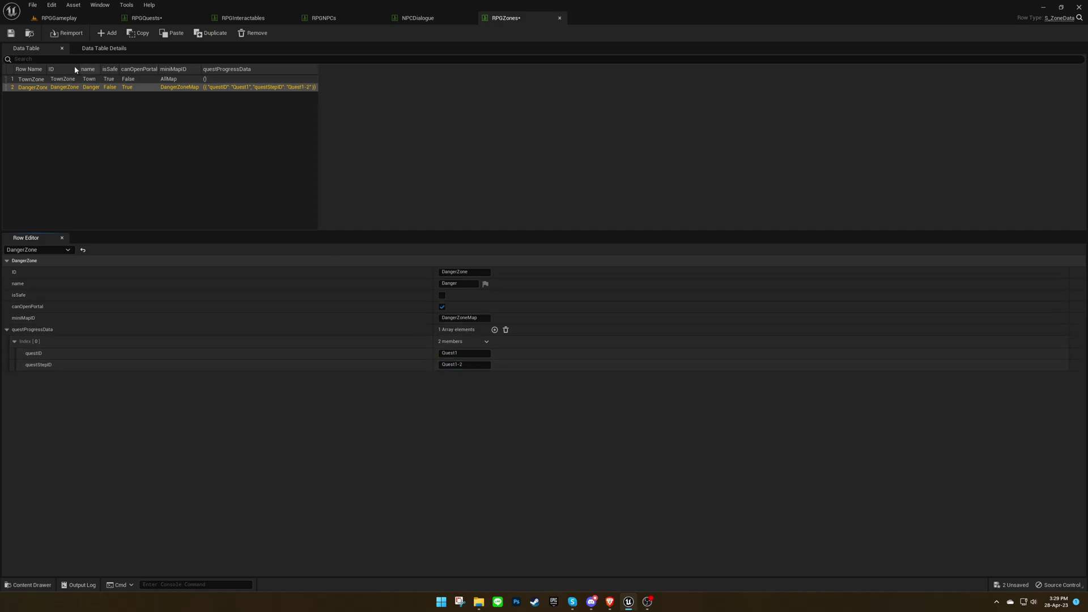
Save the modified RPGQuests and RPGZones data tables from the level editor
{"action": "left_click", "coordinate": [57, 18]}
{"action": "left_click", "coordinate": [88, 440]}
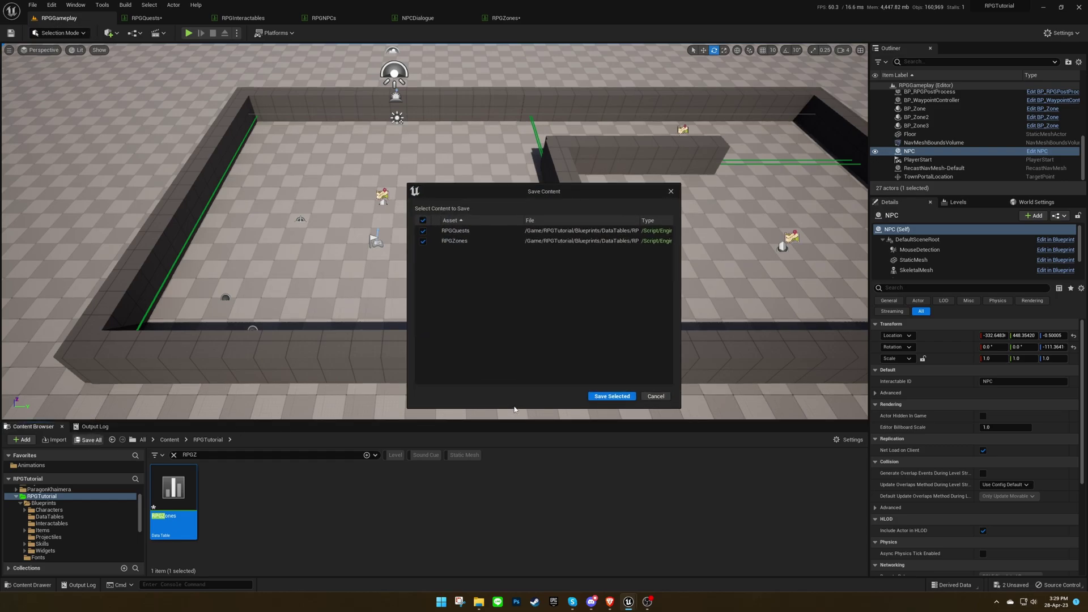
{"action": "left_click", "coordinate": [611, 396]}
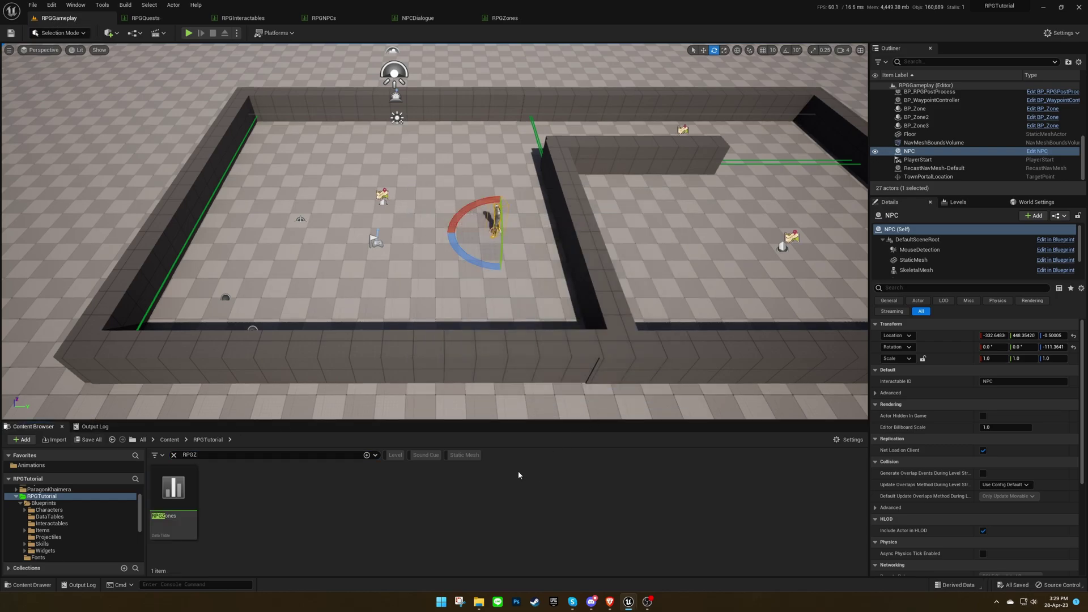
Play-test the level as the Berserker class, talk to the NPC, and check the quest log
{"action": "left_click", "coordinate": [189, 33]}
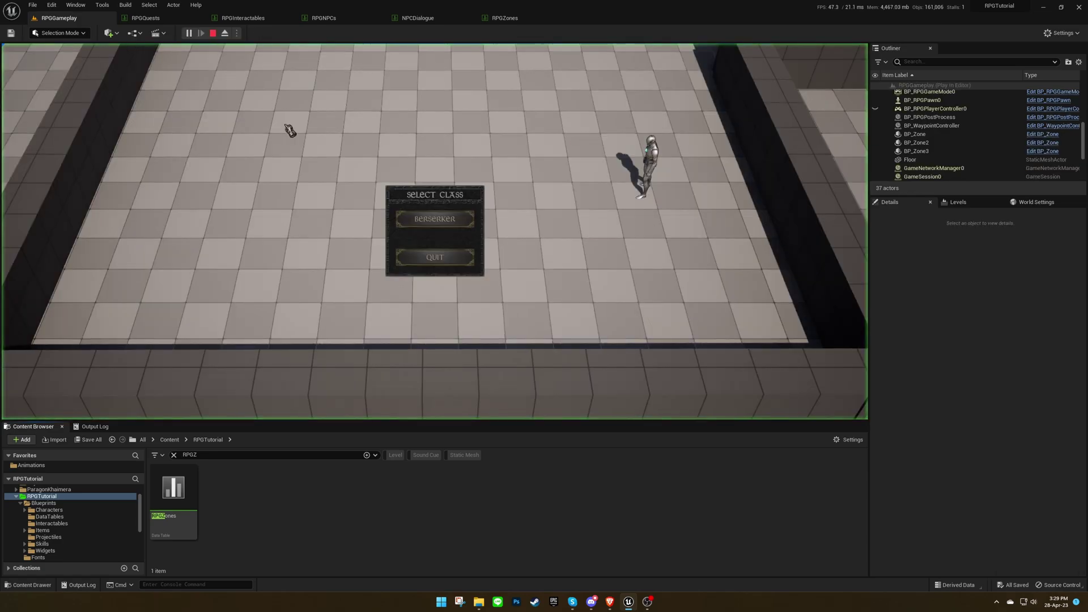
{"action": "left_click", "coordinate": [436, 219]}
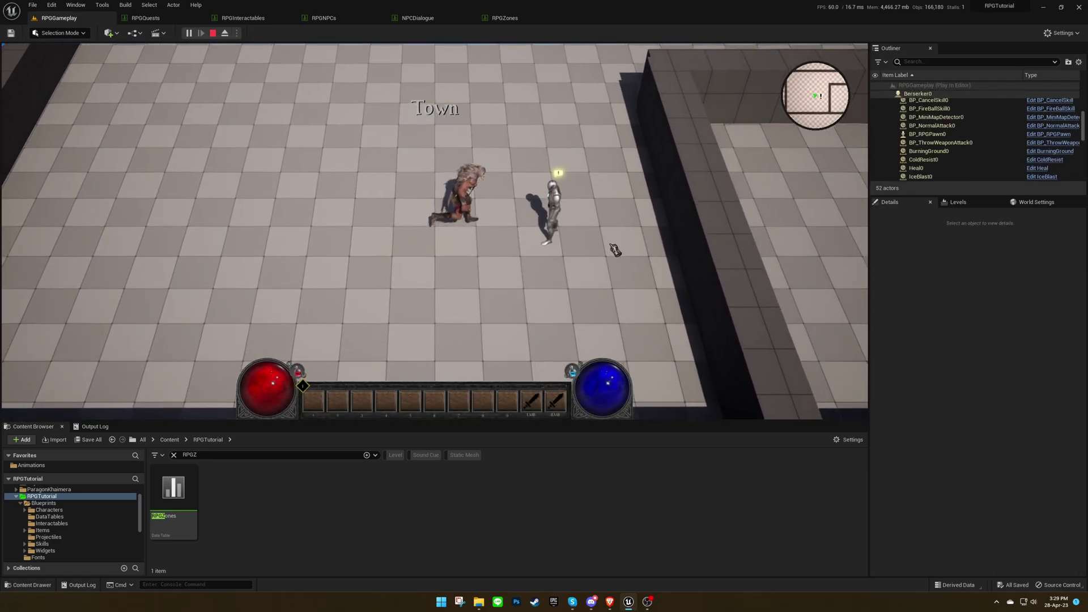
{"action": "left_click", "coordinate": [551, 208]}
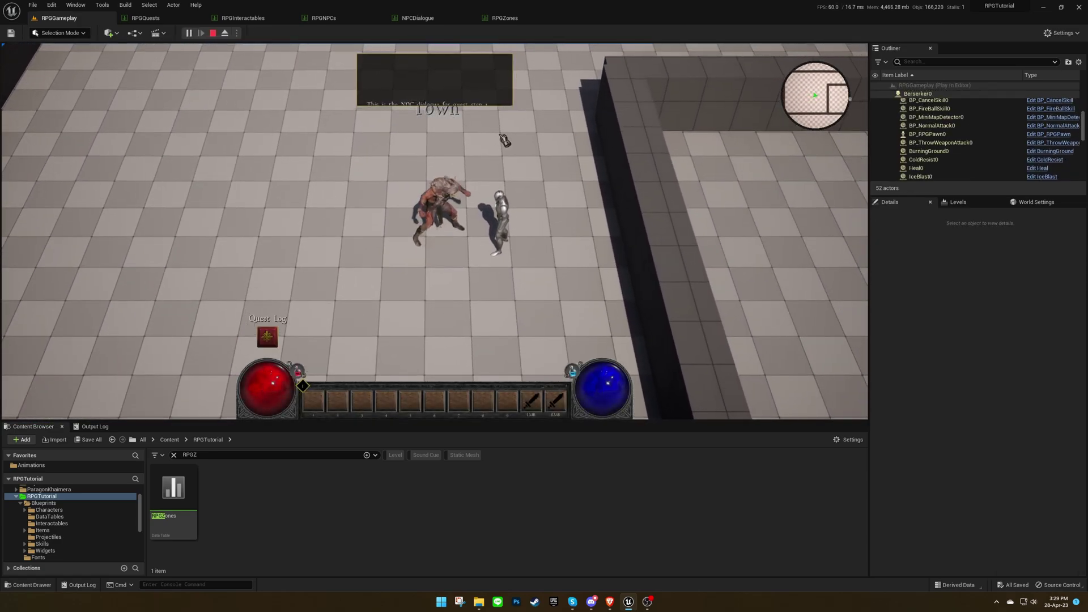
{"action": "left_click", "coordinate": [454, 103]}
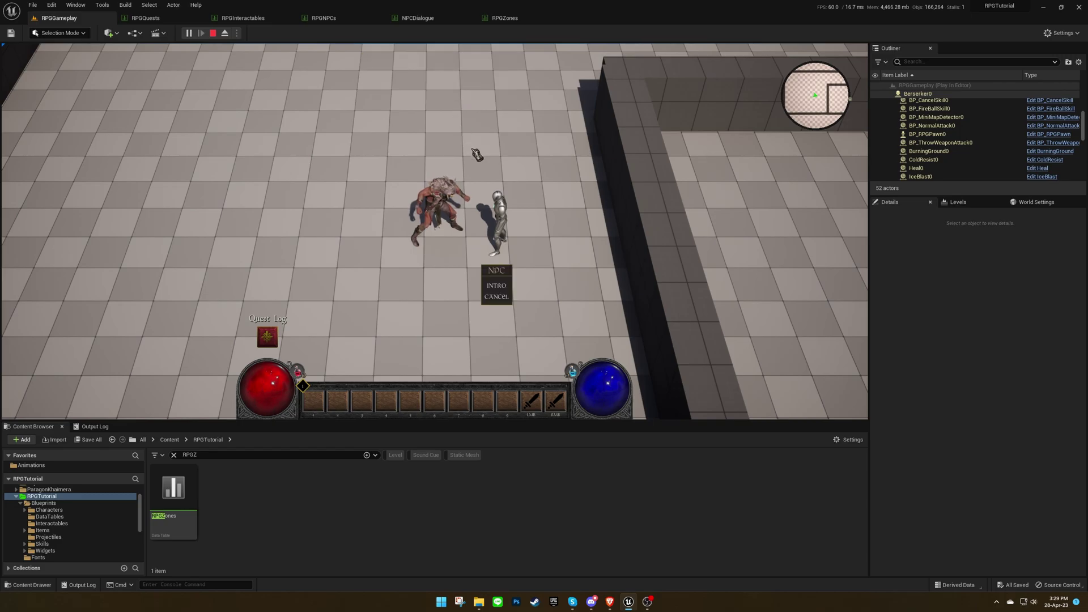
{"action": "key", "text": "space"}
{"action": "key", "text": "q"}
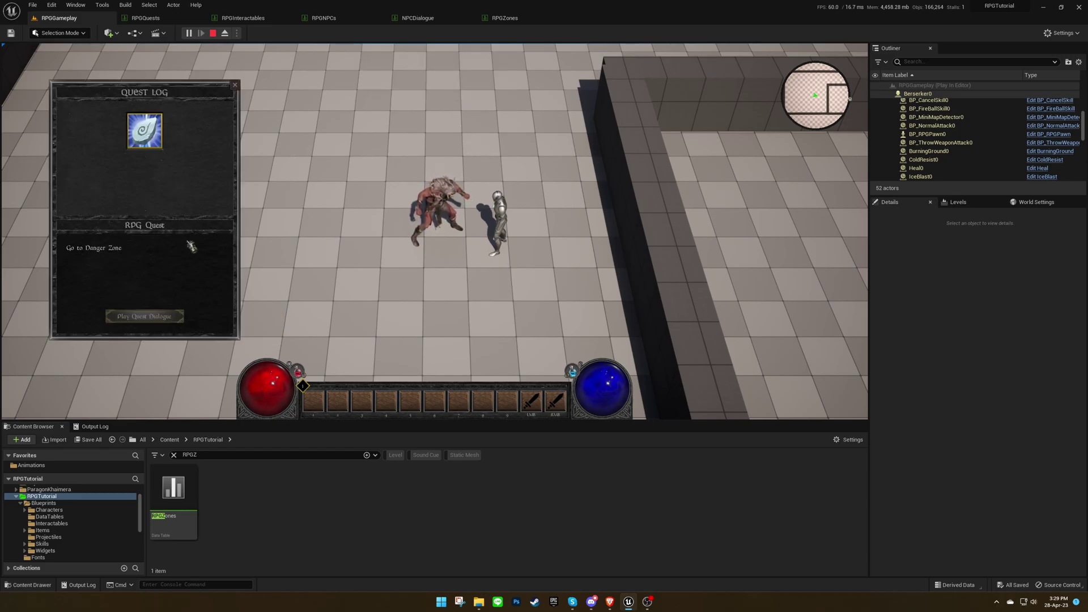
Walk the character around the wall into the Danger zone with the quest log open, and end the play session
{"action": "left_click", "coordinate": [535, 191]}
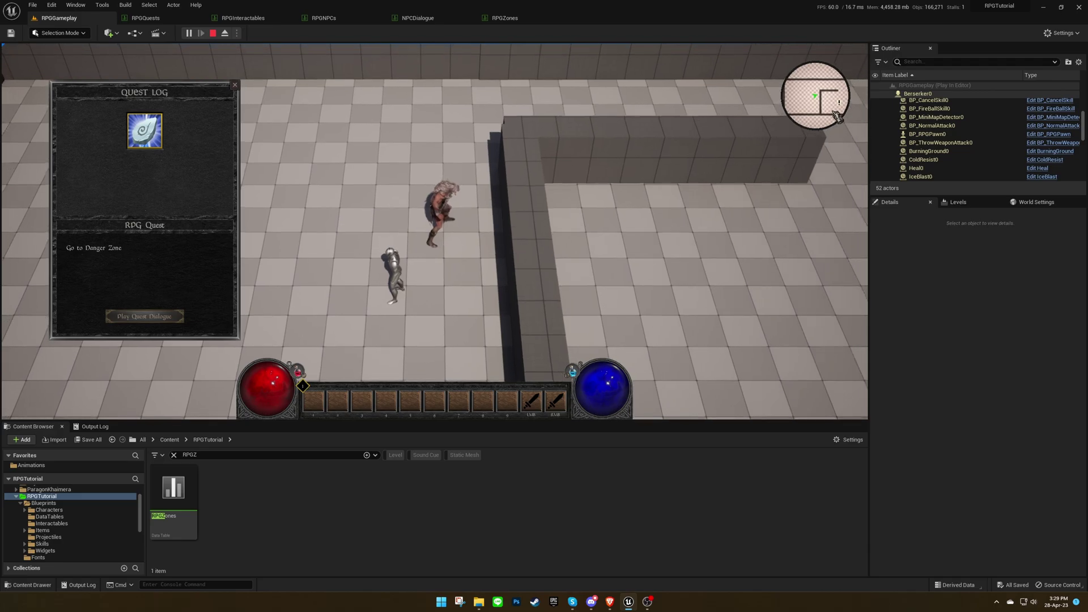
{"action": "left_click", "coordinate": [652, 117]}
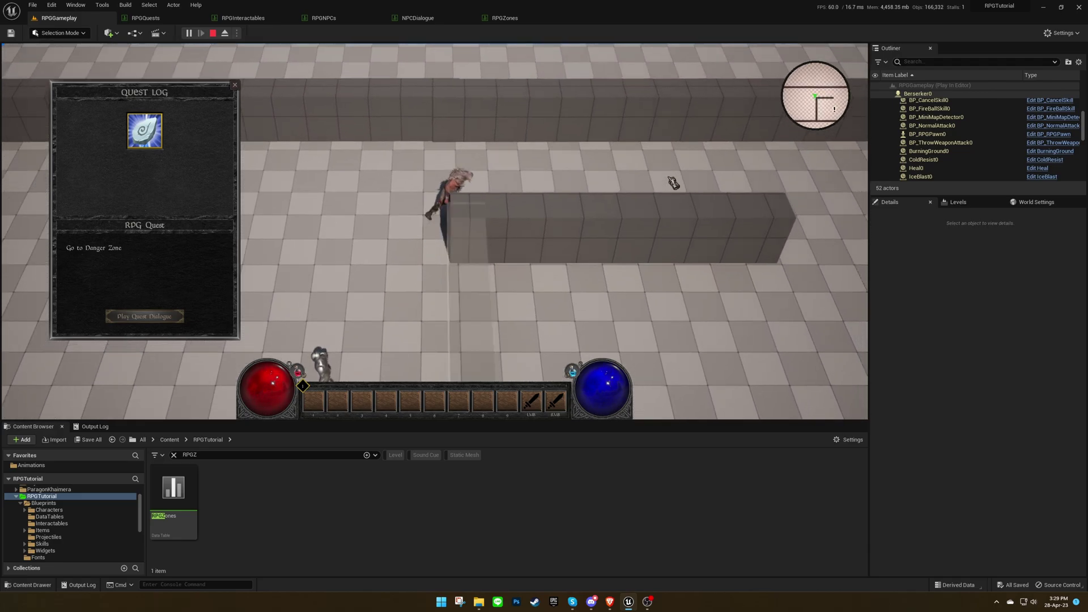
{"action": "left_click", "coordinate": [689, 201]}
{"action": "left_click", "coordinate": [630, 262]}
{"action": "left_click", "coordinate": [539, 298]}
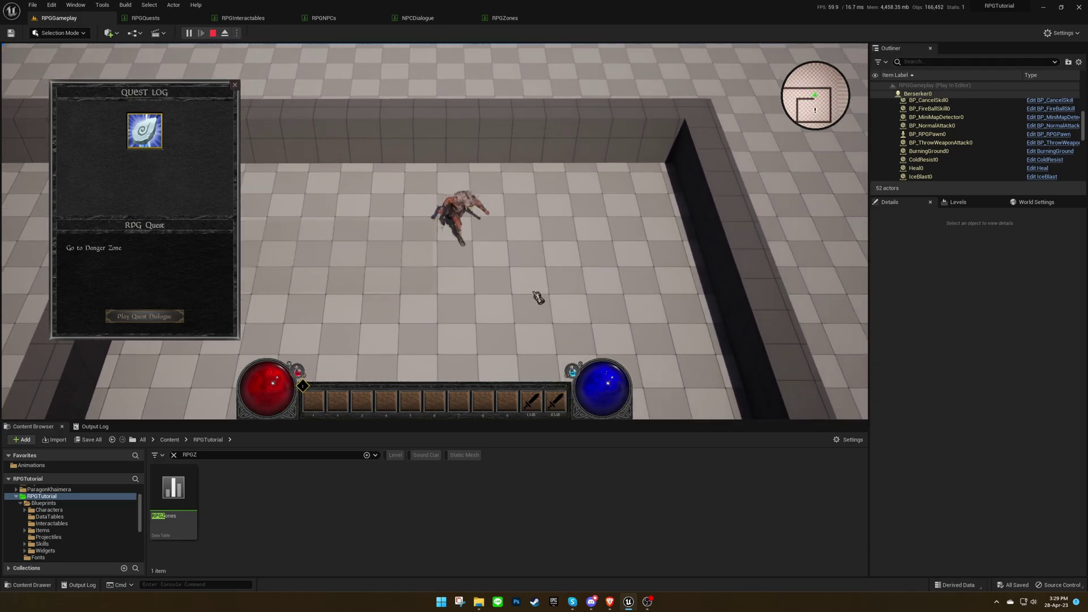
{"action": "left_click", "coordinate": [410, 325]}
{"action": "left_click", "coordinate": [341, 316]}
{"action": "left_click", "coordinate": [340, 316]}
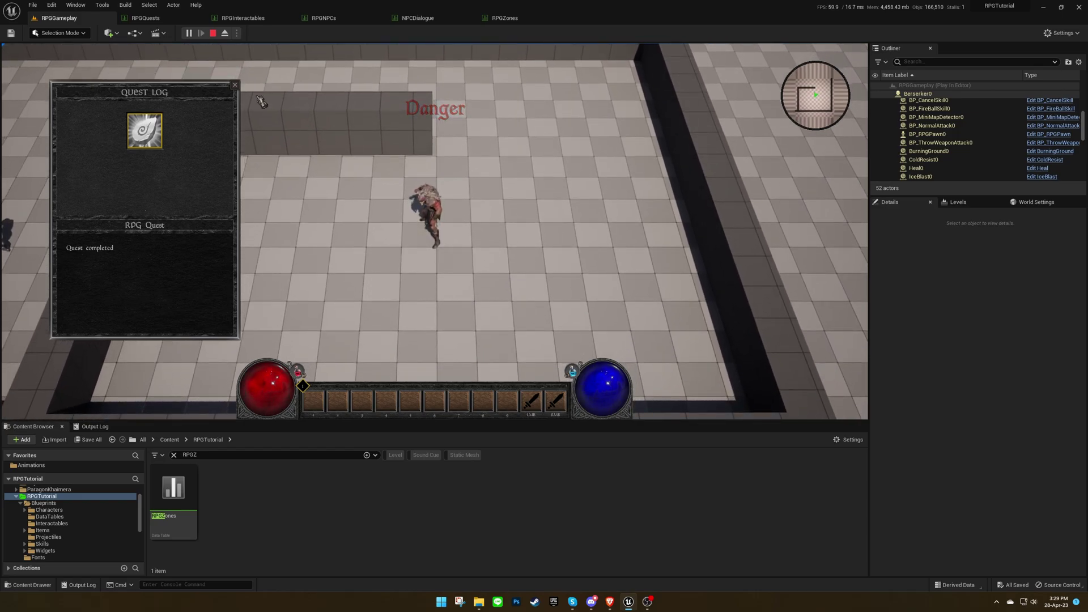
{"action": "left_click", "coordinate": [213, 33]}
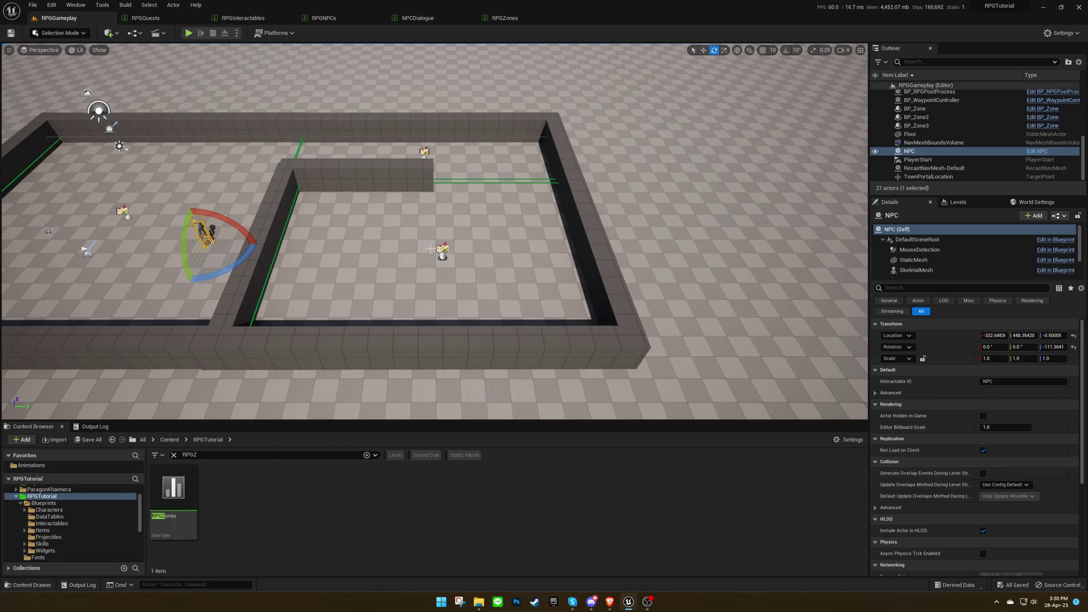
Move BP_Zone3's MiniMapIconLocation near the Danger zone's entrance, to about X 438, Y 294, and save the level
{"action": "left_click", "coordinate": [441, 250]}
{"action": "key", "text": "f"}
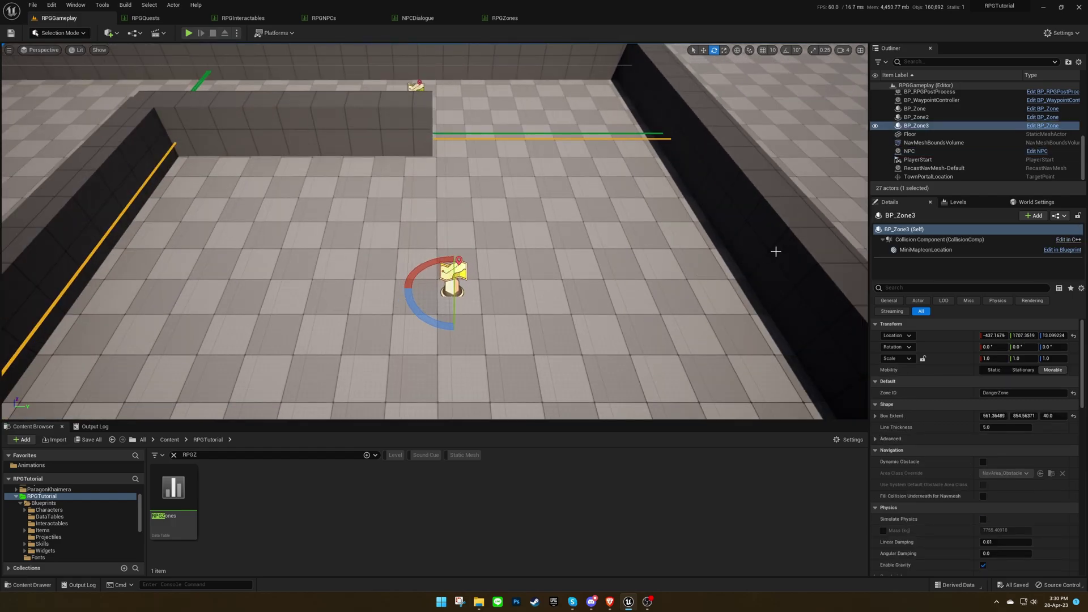
{"action": "left_click", "coordinate": [929, 250]}
{"action": "key", "text": "w"}
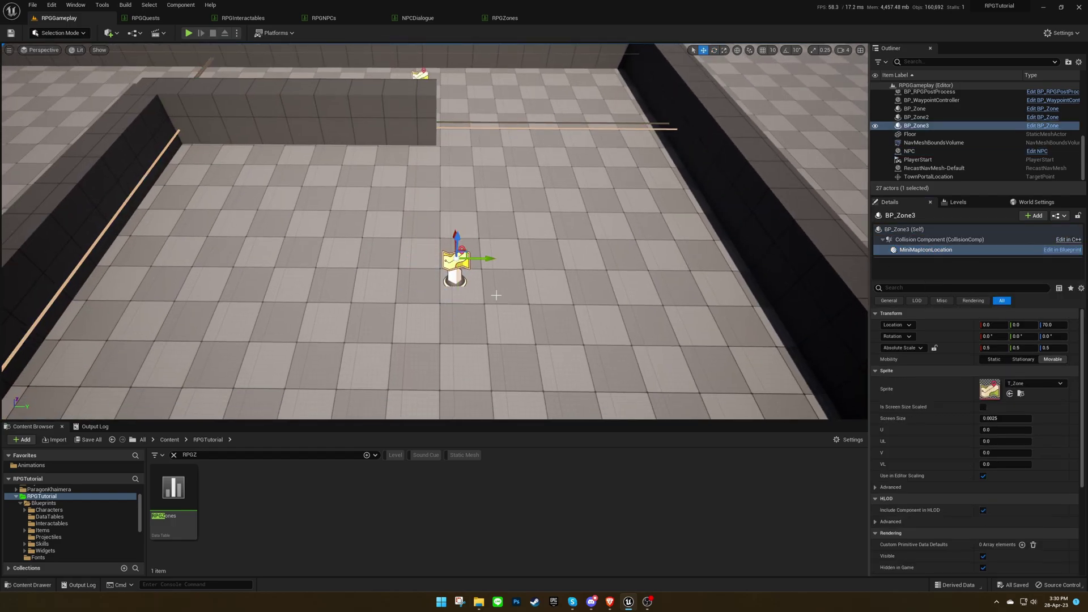
{"action": "left_click_drag", "start_coordinate": [456, 258], "coordinate": [551, 131]}
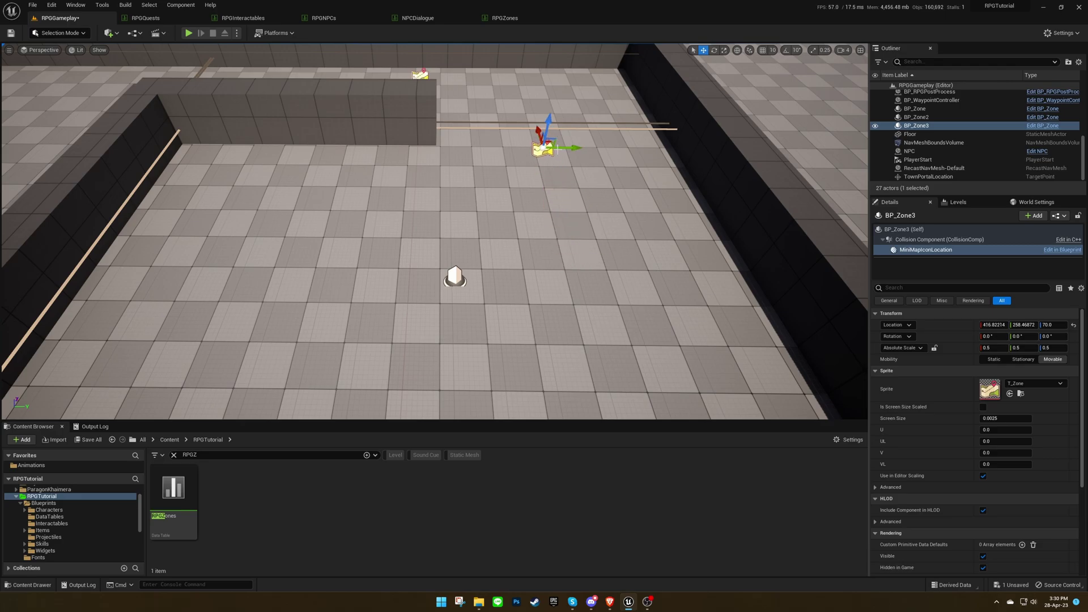
{"action": "key", "text": "w"}
{"action": "right_click_drag", "start_coordinate": [519, 164], "coordinate": [609, 164]}
{"action": "left_click_drag", "start_coordinate": [511, 164], "coordinate": [473, 157]}
{"action": "key", "text": "d"}
{"action": "mouse_move", "coordinate": [528, 214]}
{"action": "right_mouse_down"}
{"action": "mouse_move", "coordinate": [414, 214]}
{"action": "mouse_move", "coordinate": [477, 208]}
{"action": "mouse_move", "coordinate": [459, 204]}
{"action": "mouse_move", "coordinate": [448, 205]}
{"action": "mouse_move", "coordinate": [544, 214]}
{"action": "right_mouse_up"}
{"action": "key", "text": "s"}
{"action": "key", "text": "a"}
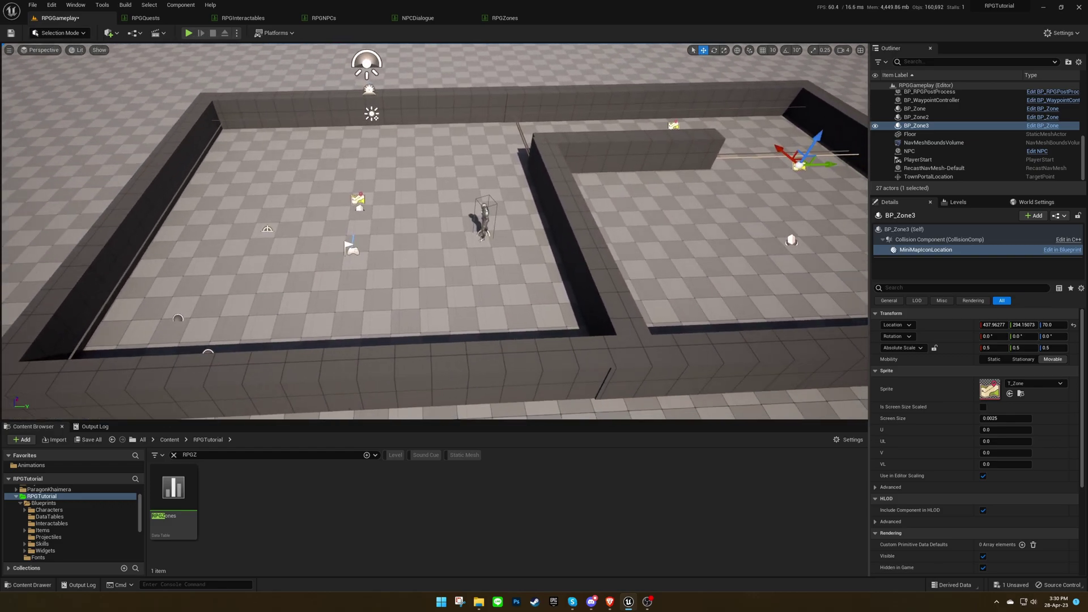
{"action": "key", "text": "ctrl+s"}
{"action": "left_click", "coordinate": [612, 397]}
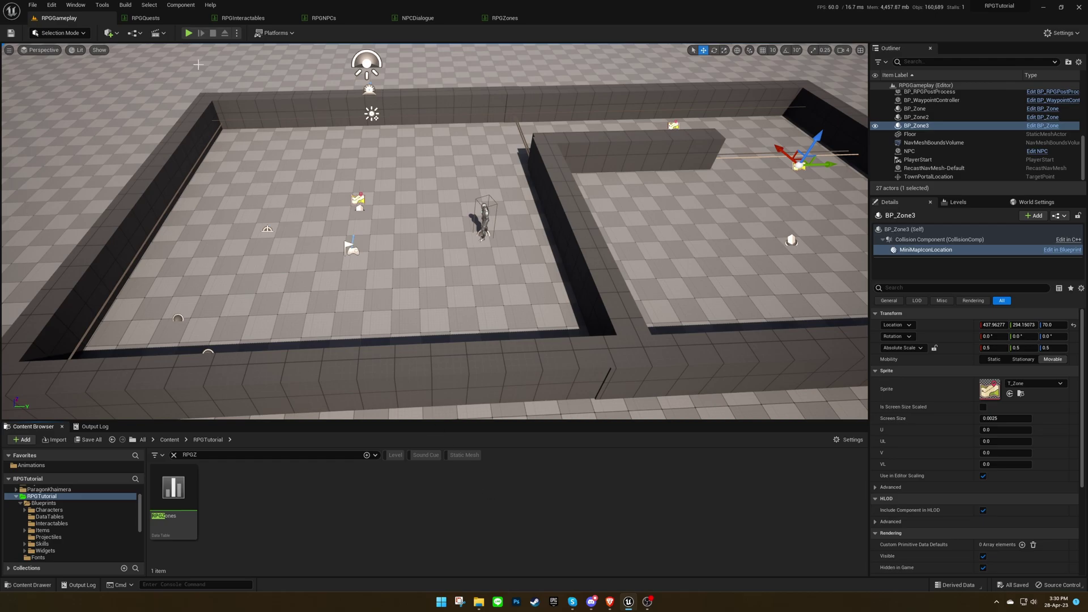
Review Quest1's steps in the RPGQuests table, and start a play-test of the level as the Berserker class
{"action": "left_click", "coordinate": [148, 17]}
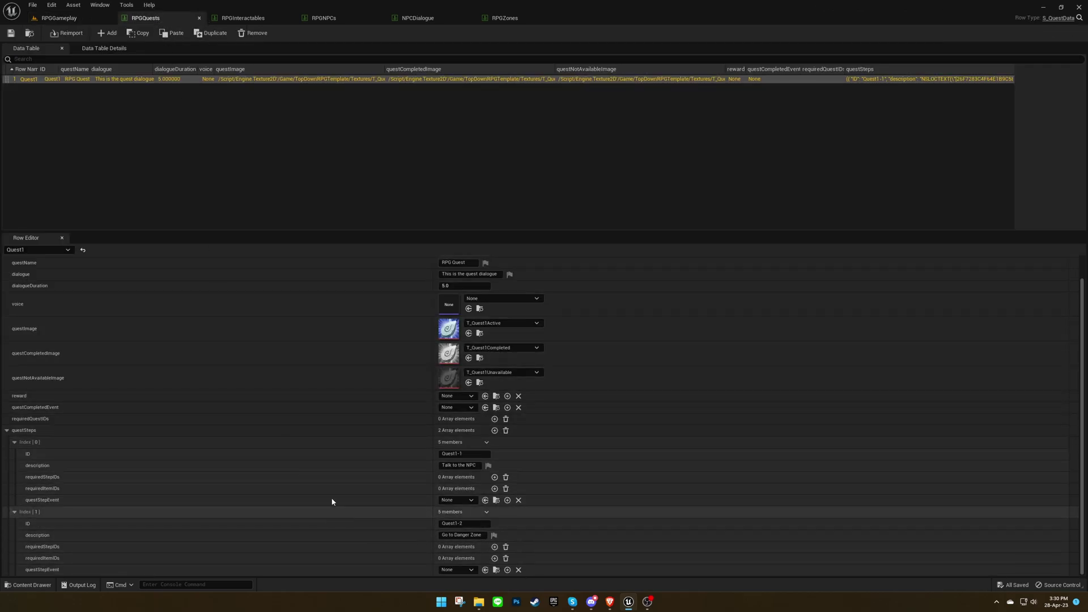
{"action": "left_click", "coordinate": [59, 17]}
{"action": "left_click", "coordinate": [189, 33]}
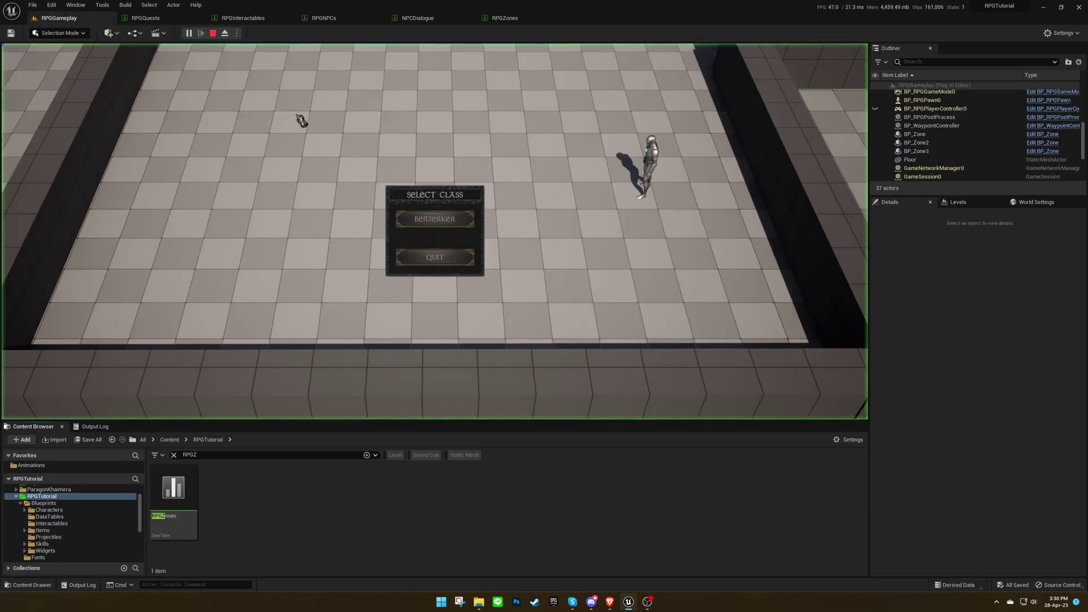
{"action": "left_click", "coordinate": [444, 218]}
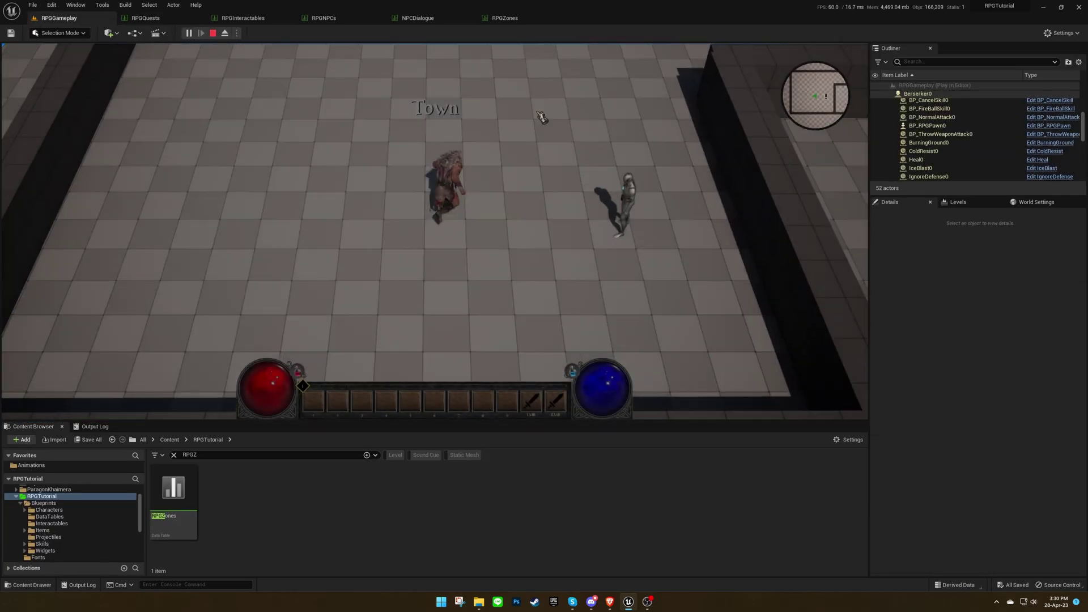
Walk straight into the Danger zone without talking to the NPC, check the quest log, and end the play session
{"action": "left_click", "coordinate": [543, 115]}
{"action": "mouse_move", "coordinate": [577, 115]}
{"action": "left_mouse_down"}
{"action": "mouse_move", "coordinate": [679, 189]}
{"action": "mouse_move", "coordinate": [687, 225]}
{"action": "mouse_move", "coordinate": [475, 333]}
{"action": "mouse_move", "coordinate": [388, 336]}
{"action": "left_mouse_up"}
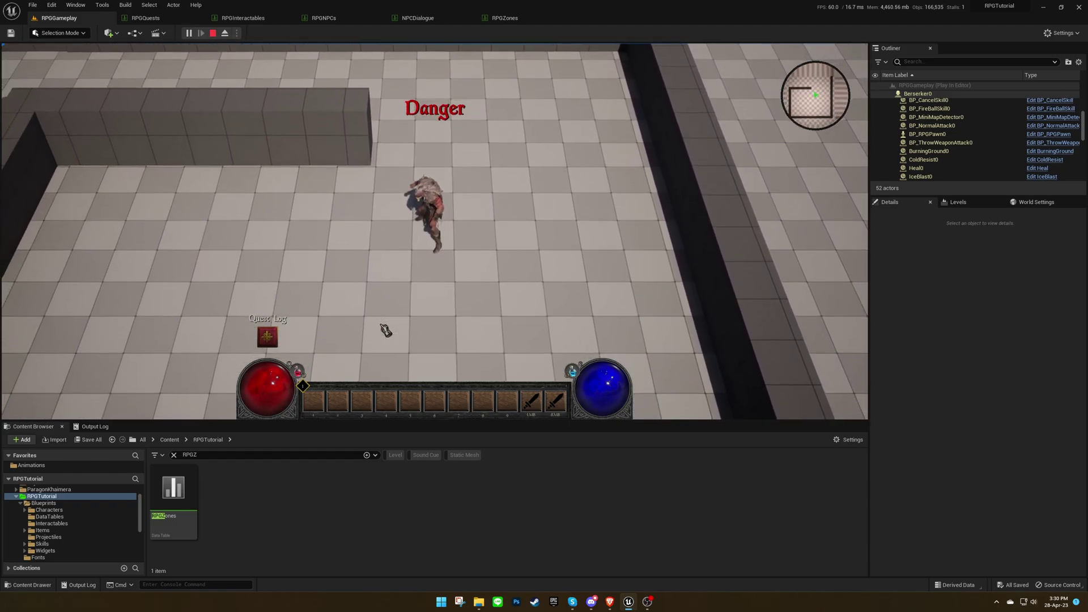
{"action": "left_click", "coordinate": [267, 338]}
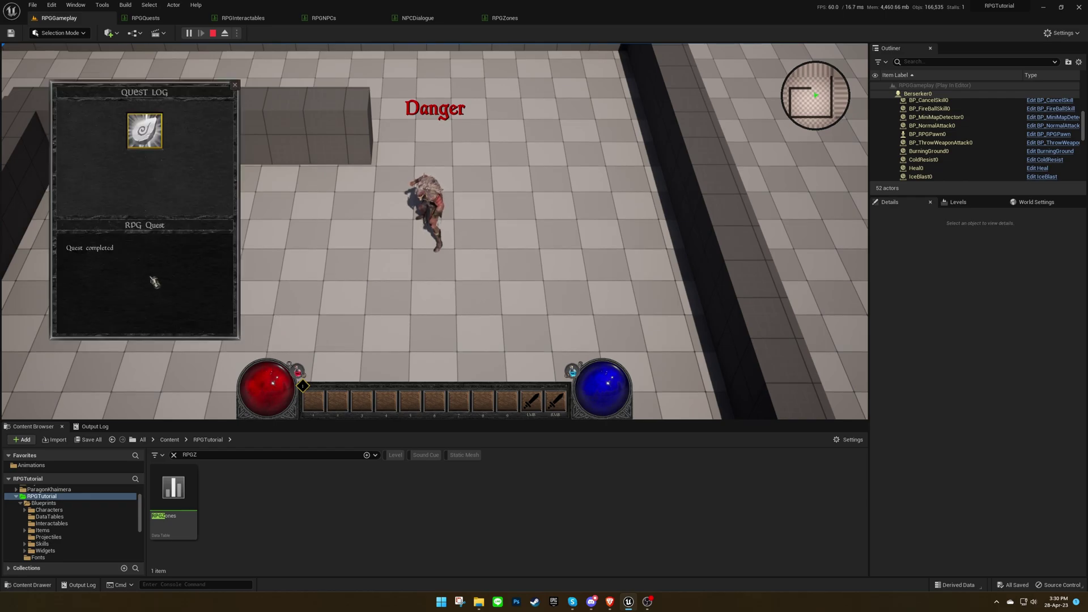
{"action": "left_click", "coordinate": [212, 33]}
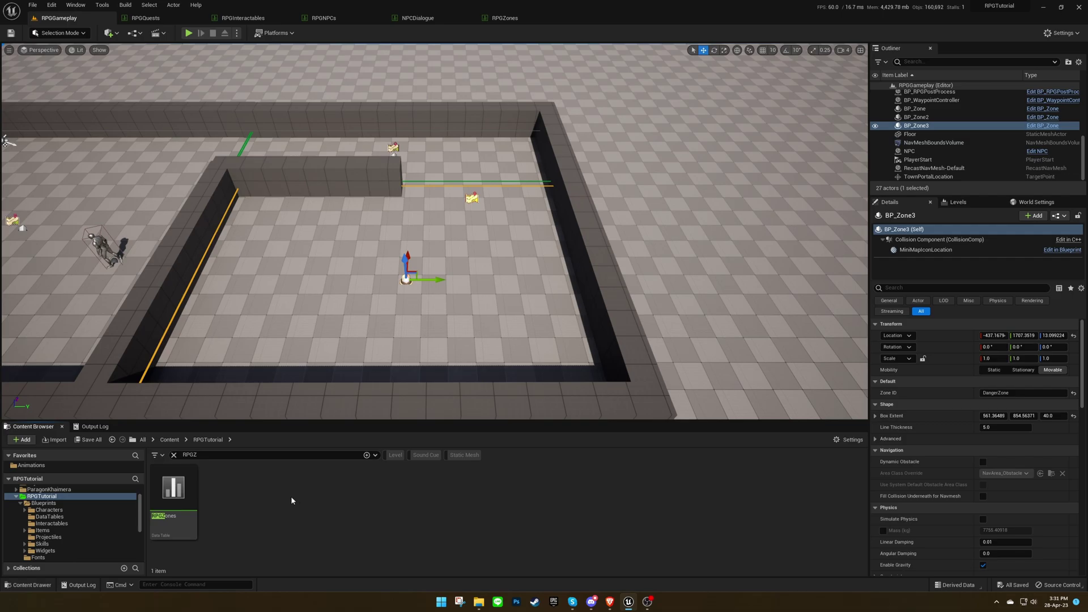
Add a third step to Quest1 in the RPGQuests table with ID Quest1-3 and description "Open the chest"
{"action": "left_click", "coordinate": [156, 18]}
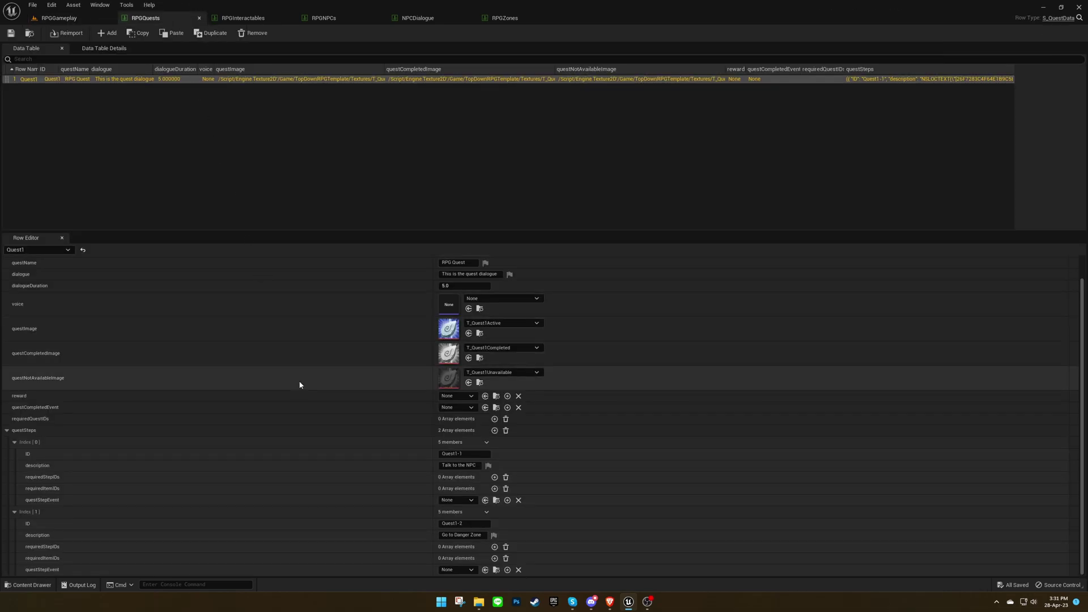
{"action": "left_click", "coordinate": [494, 430]}
{"action": "scroll", "coordinate": [394, 474], "scroll_direction": "down", "scroll_amount": 1}
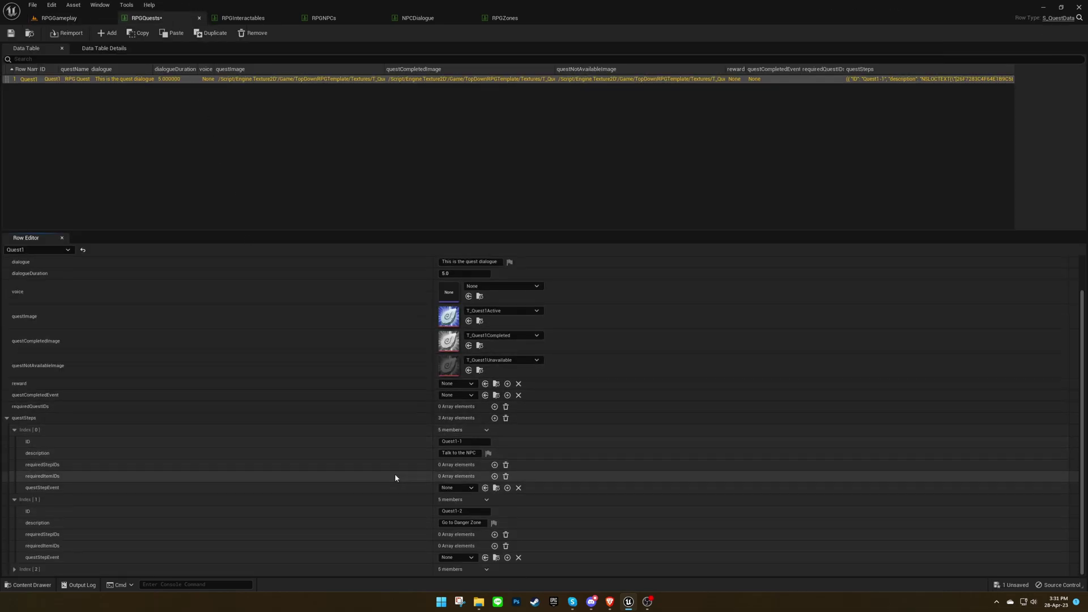
{"action": "scroll", "coordinate": [379, 547], "scroll_direction": "down", "scroll_amount": 5}
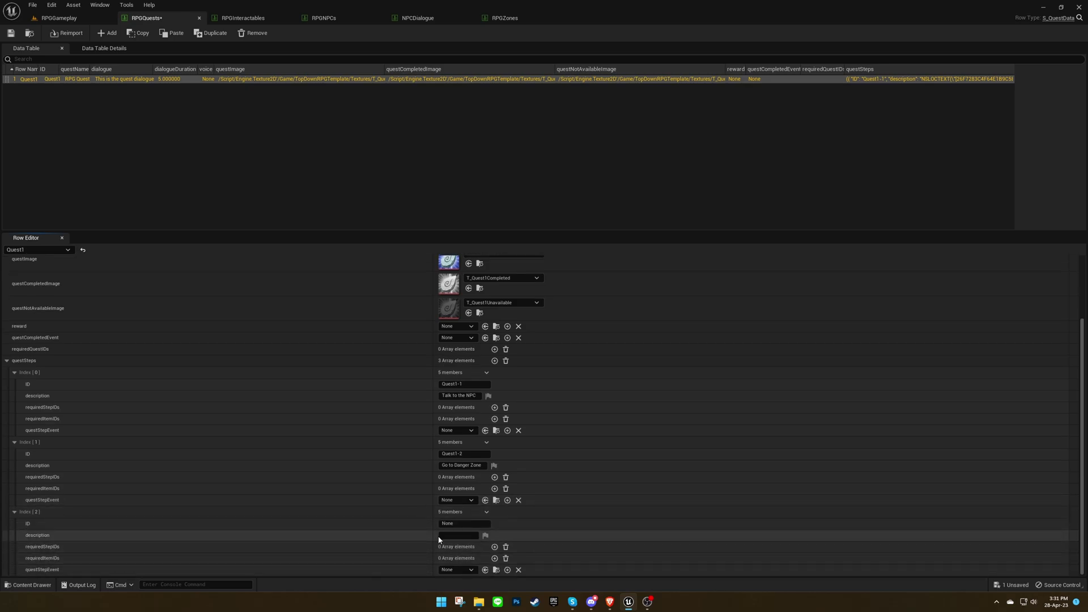
{"action": "left_click", "coordinate": [459, 536]}
{"action": "left_click", "coordinate": [474, 523]}
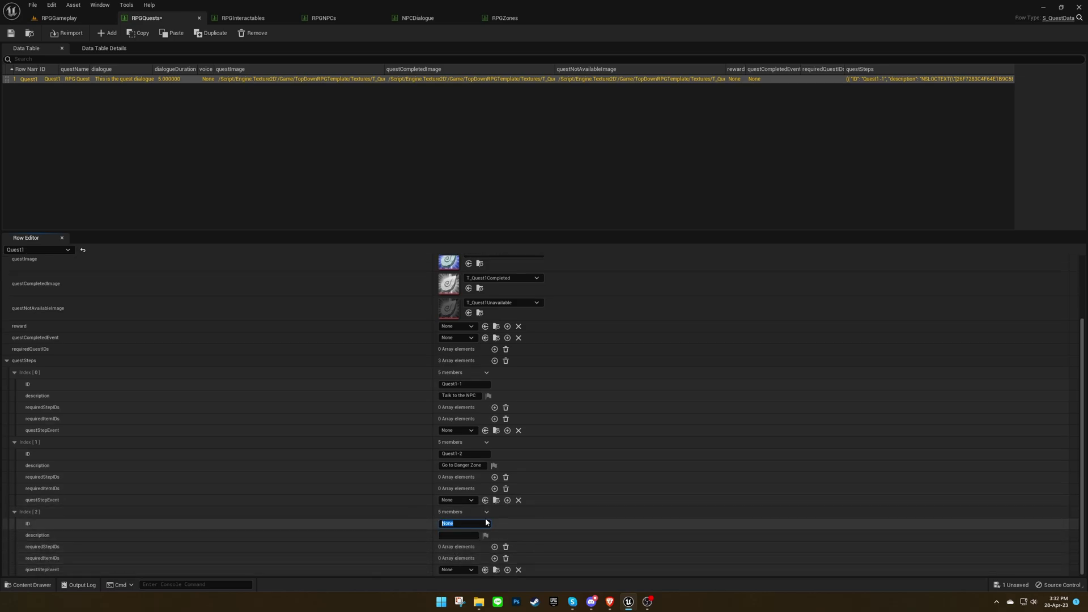
{"action": "type", "text": "Quest1-1"}
{"action": "key", "text": "Tab"}
{"action": "type", "text": "Open the chest"}
{"action": "key", "text": "Return"}
{"action": "left_click", "coordinate": [561, 531]}
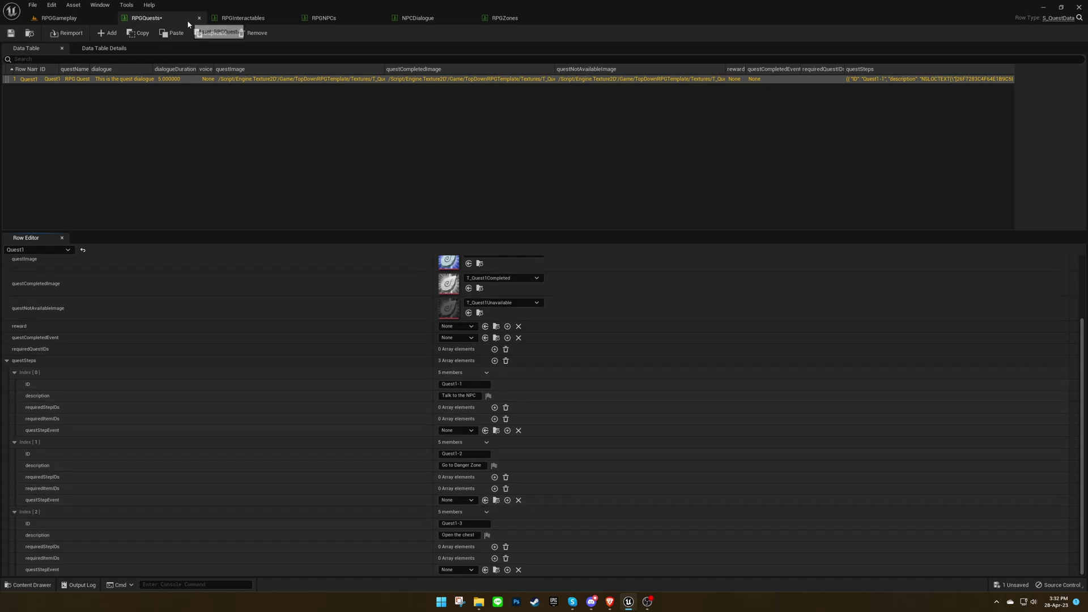
Duplicate the Chest row in the RPGInteractables table, and set the copy's row name and ID to QuestChest
{"action": "left_click", "coordinate": [241, 20]}
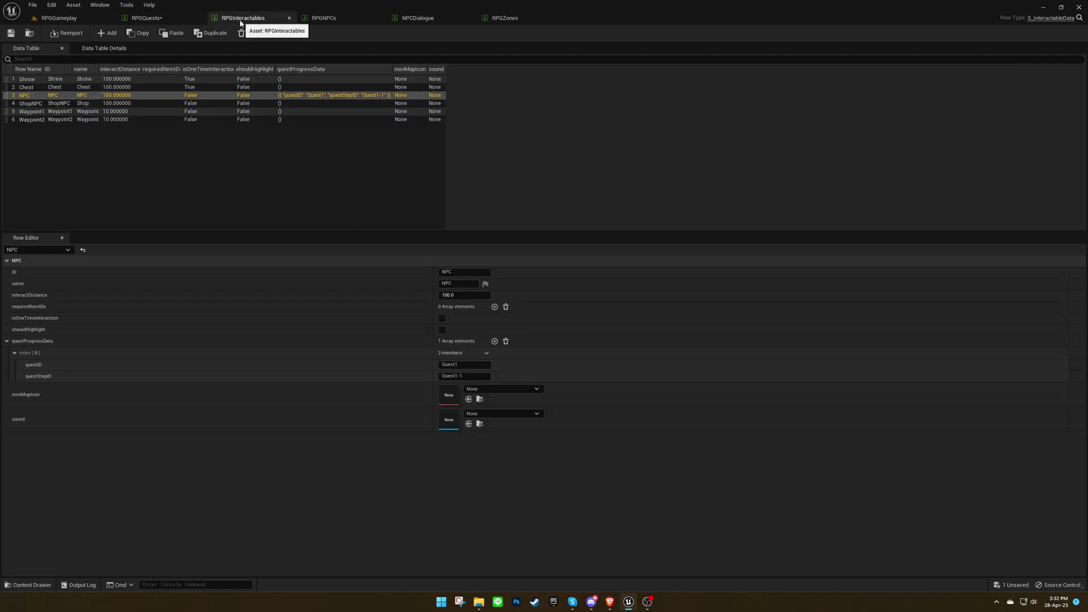
{"action": "left_click", "coordinate": [50, 88]}
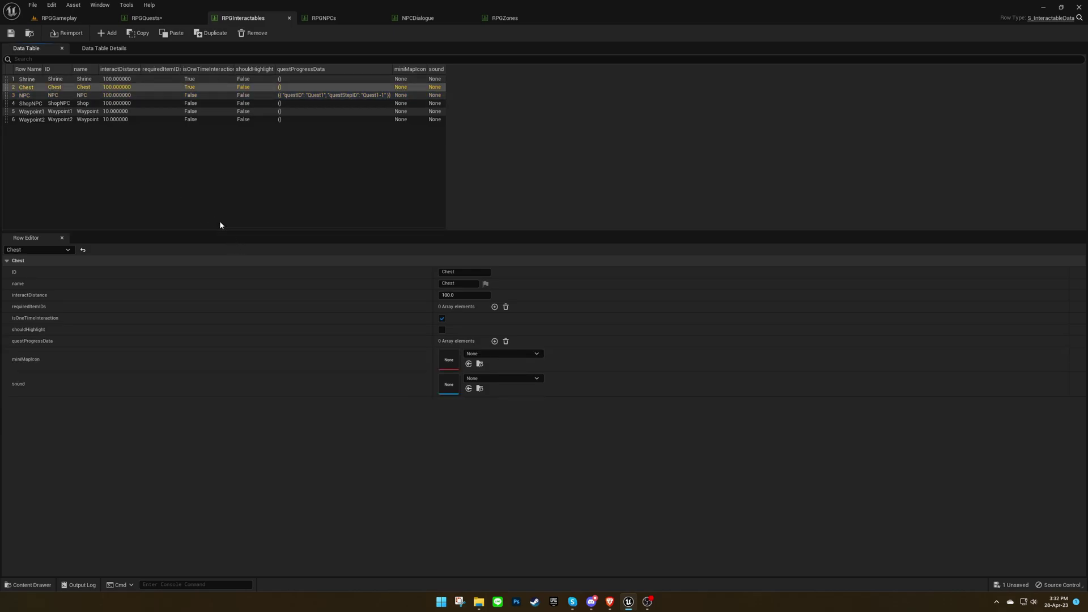
{"action": "key", "text": "ctrl+d"}
{"action": "key", "text": "F2"}
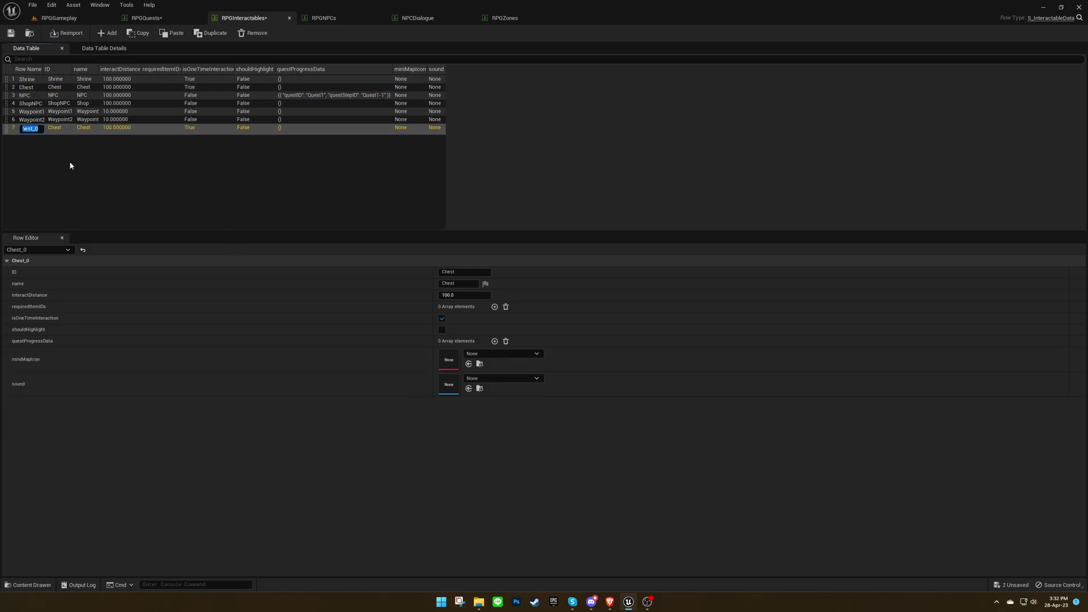
{"action": "type", "text": "QuestChest"}
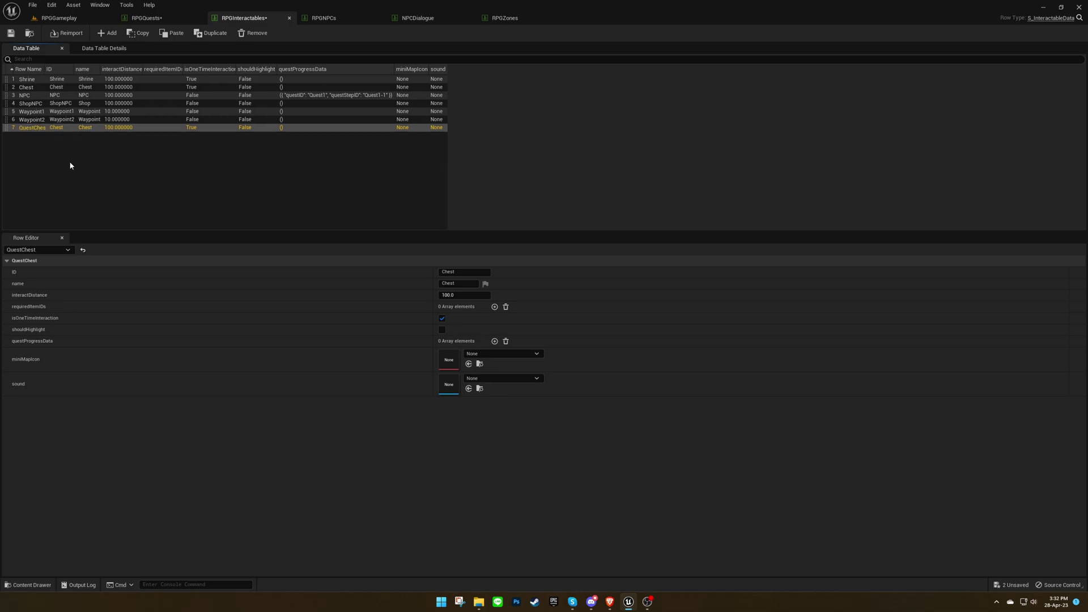
{"action": "key", "text": "Return"}
{"action": "left_click", "coordinate": [480, 272]}
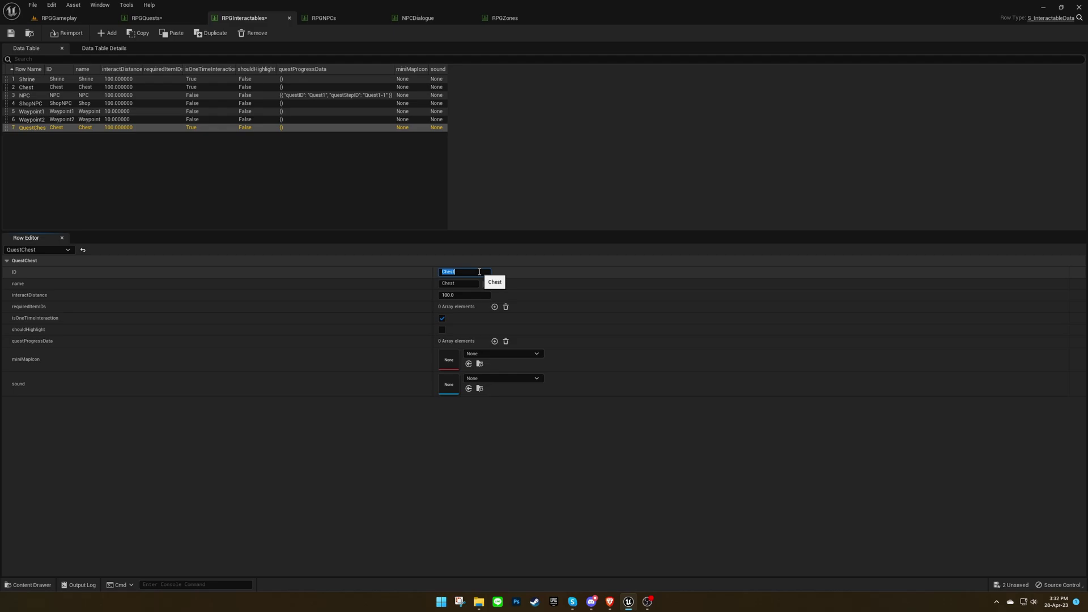
{"action": "type", "text": "QuestChest"}
{"action": "key", "text": "Return"}
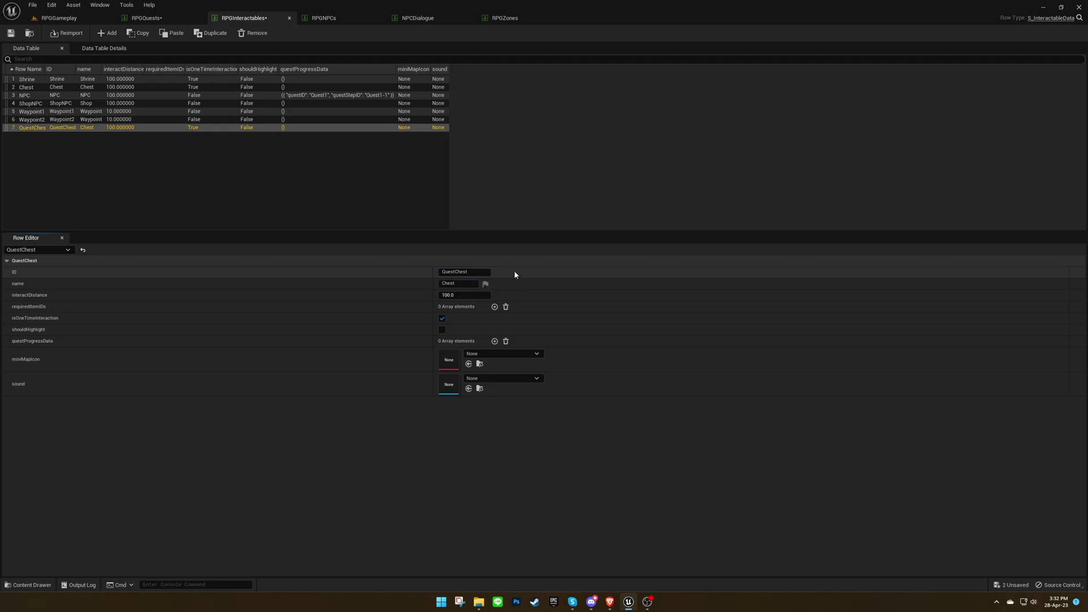
Duplicate the Chest row in the RPGChests table, and set the copy's row name and ID to QuestChest
{"action": "left_click", "coordinate": [473, 272]}
{"action": "left_click", "coordinate": [59, 17]}
{"action": "left_click", "coordinate": [213, 455]}
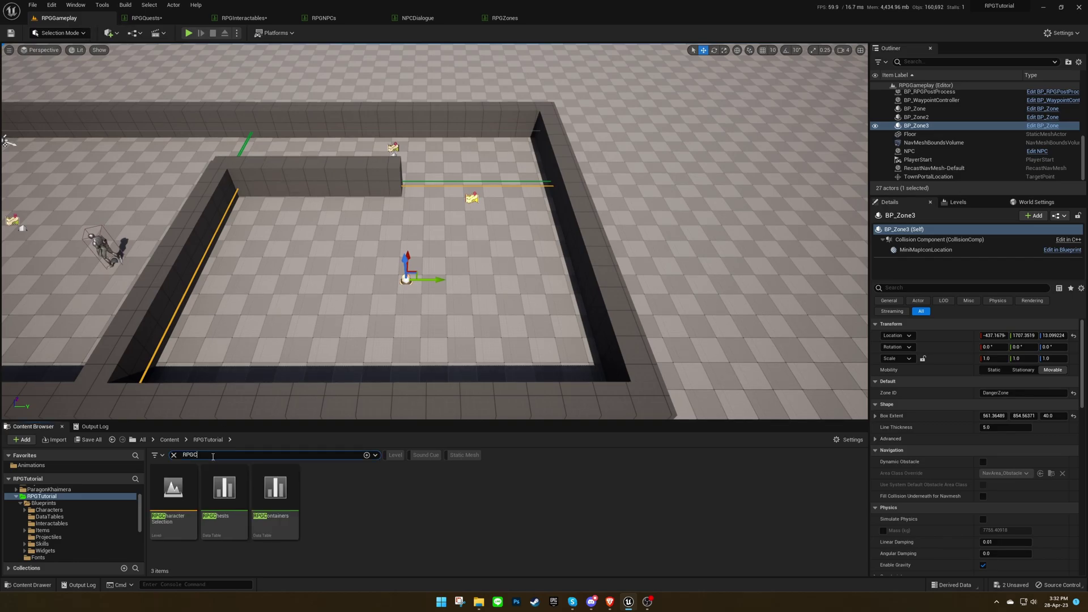
{"action": "double_click", "coordinate": [219, 488]}
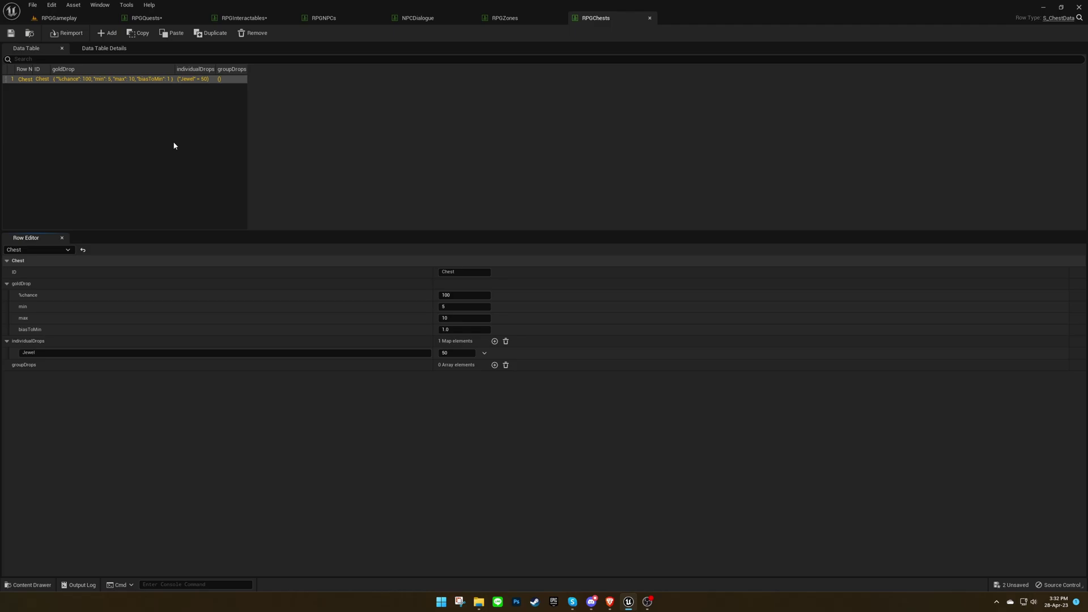
{"action": "key", "text": "ctrl+d"}
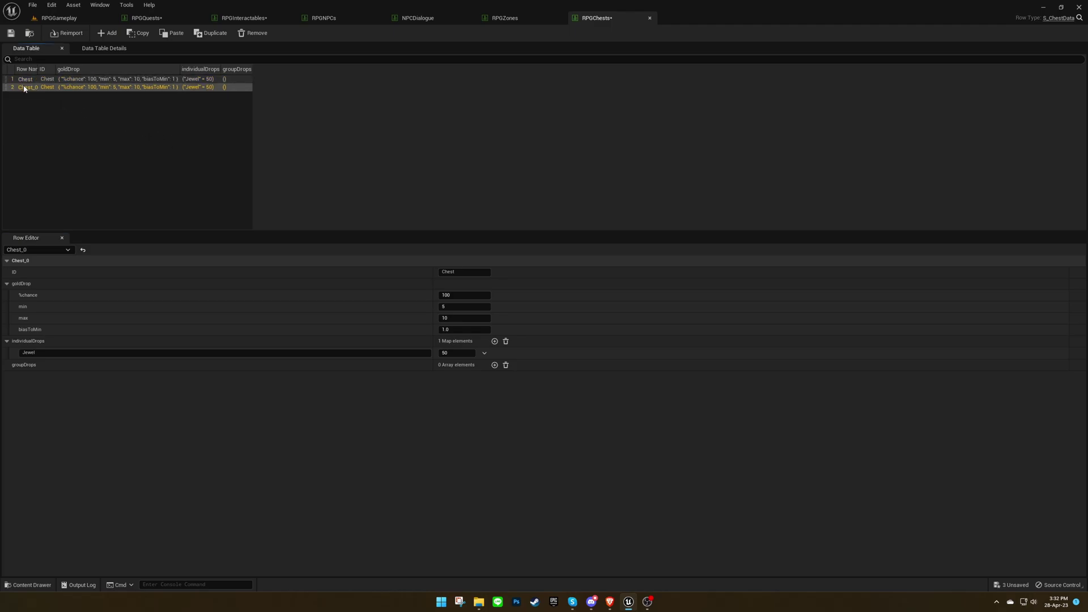
{"action": "double_click", "coordinate": [26, 88]}
{"action": "type", "text": "QuestChest"}
{"action": "key", "text": "Return"}
{"action": "left_click", "coordinate": [475, 272]}
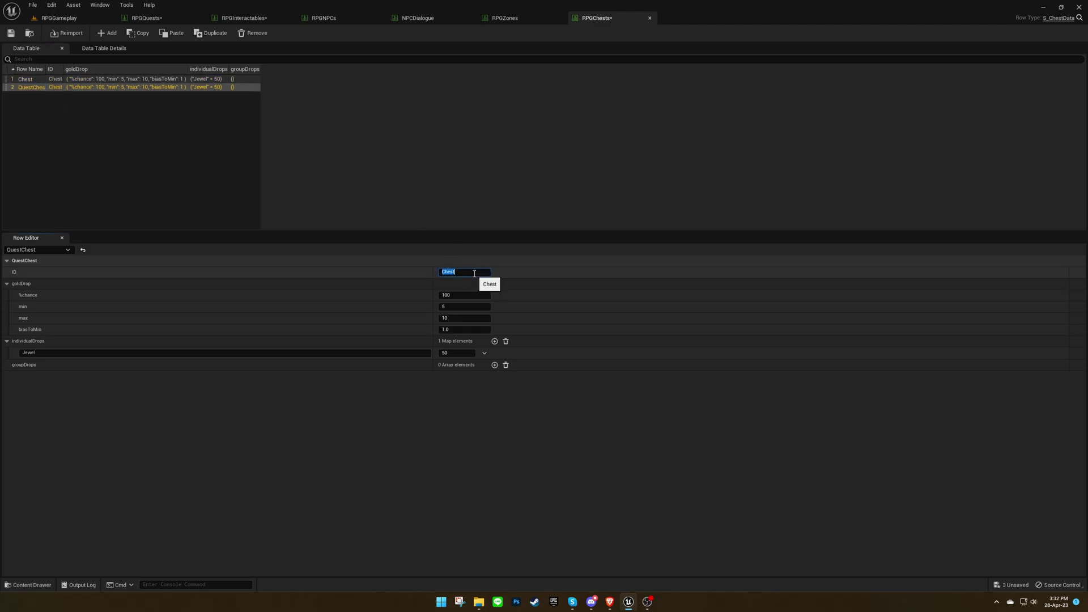
{"action": "key", "text": "Return"}
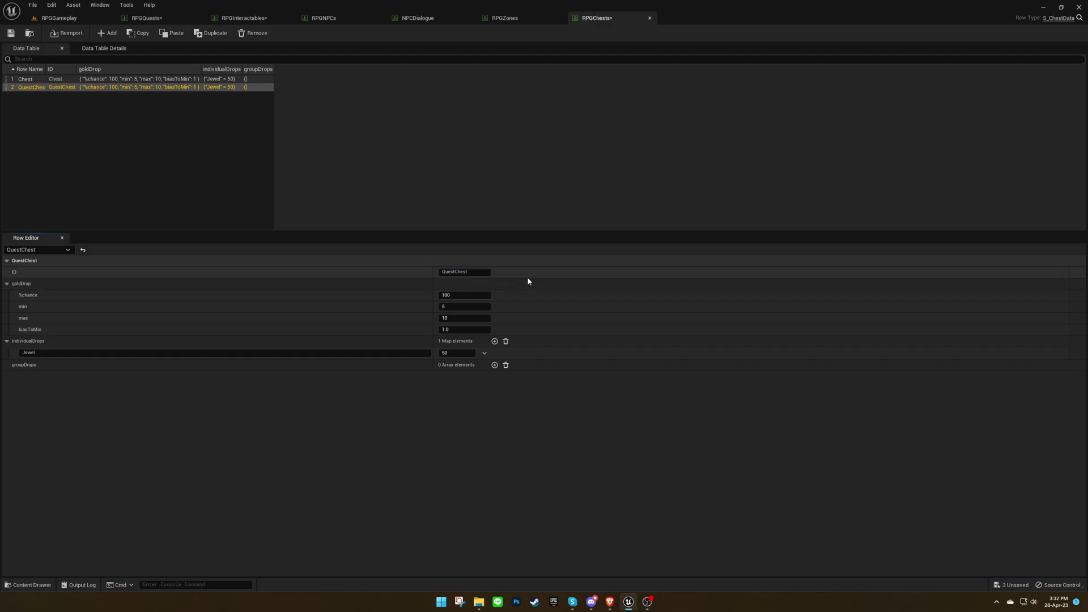
Change QuestChest's individual drop in the RPGChests table to MagicStone with a chance of 100
{"action": "left_click", "coordinate": [384, 353]}
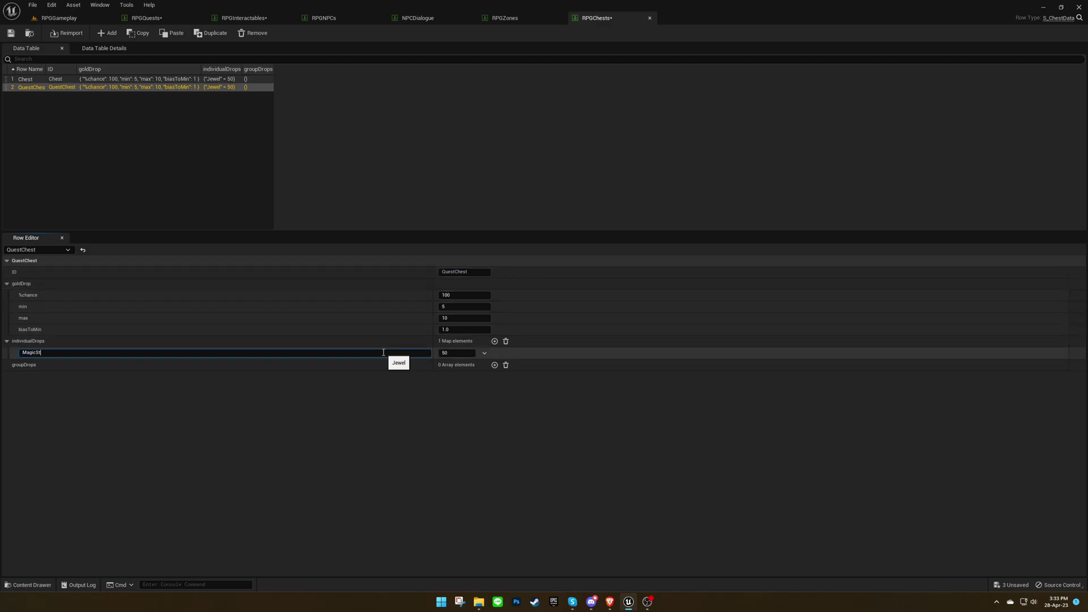
{"action": "key", "text": "Tab"}
{"action": "type", "text": "100"}
{"action": "key", "text": "Return"}
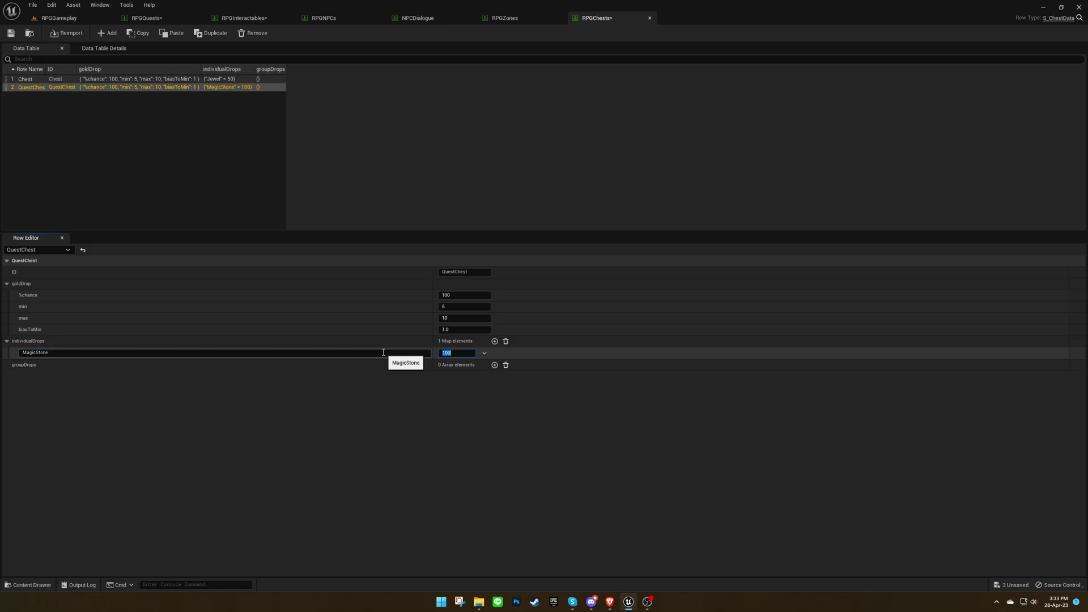
{"action": "left_click", "coordinate": [430, 406]}
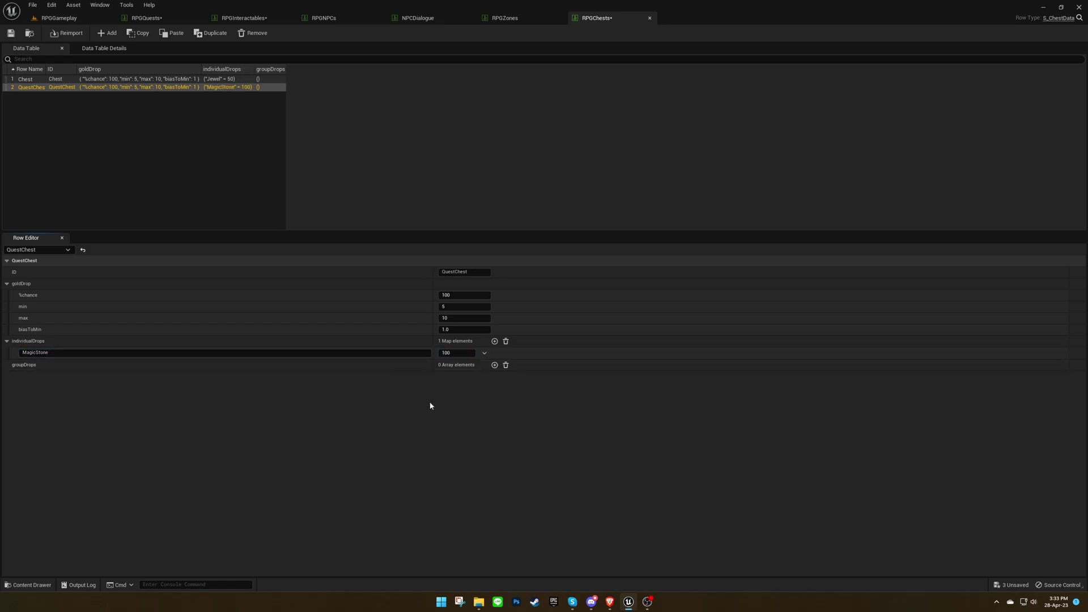
Place a Chest blueprint inside the Danger zone near the inner wall, at about X -51, Y 1267, rotated about -90° around Z
{"action": "left_click", "coordinate": [462, 272]}
{"action": "left_click", "coordinate": [59, 18]}
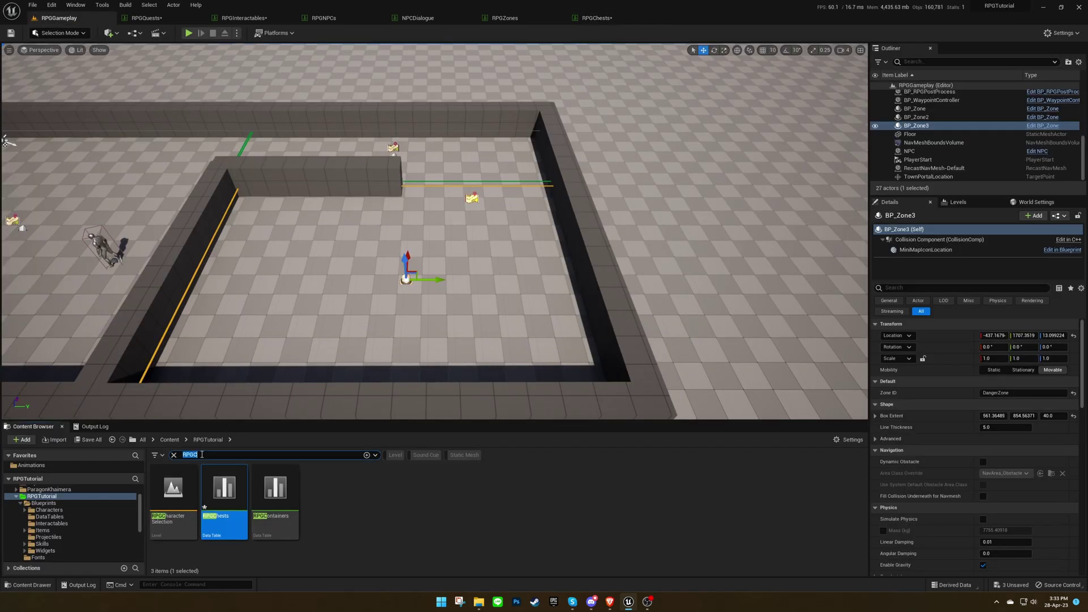
{"action": "type", "text": "hesty"}
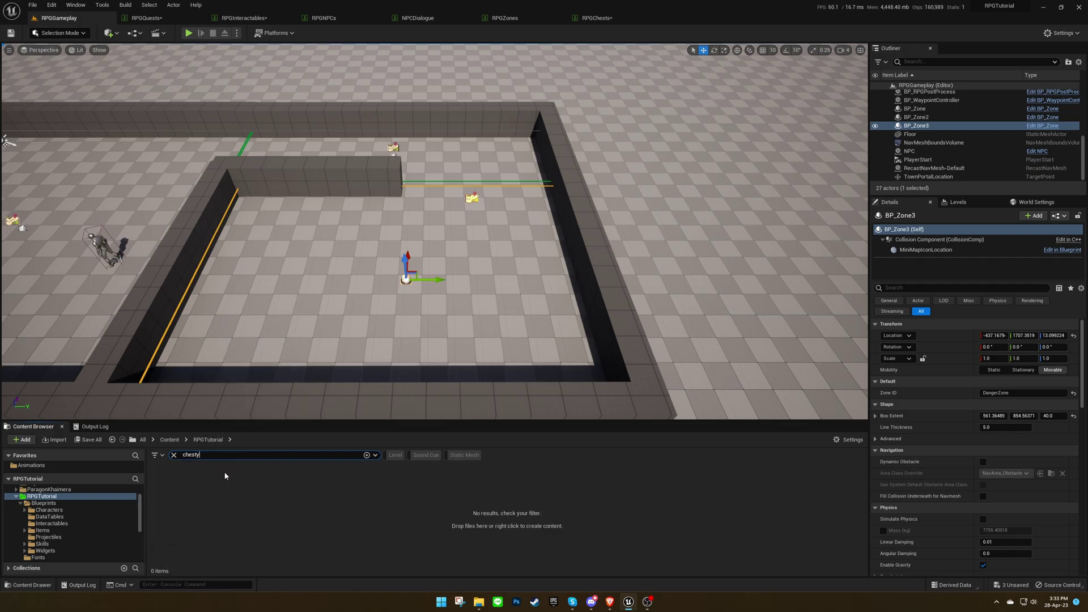
{"action": "left_click_drag", "start_coordinate": [173, 490], "coordinate": [391, 240]}
{"action": "key", "text": "e"}
{"action": "left_click_drag", "start_coordinate": [268, 218], "coordinate": [267, 221]}
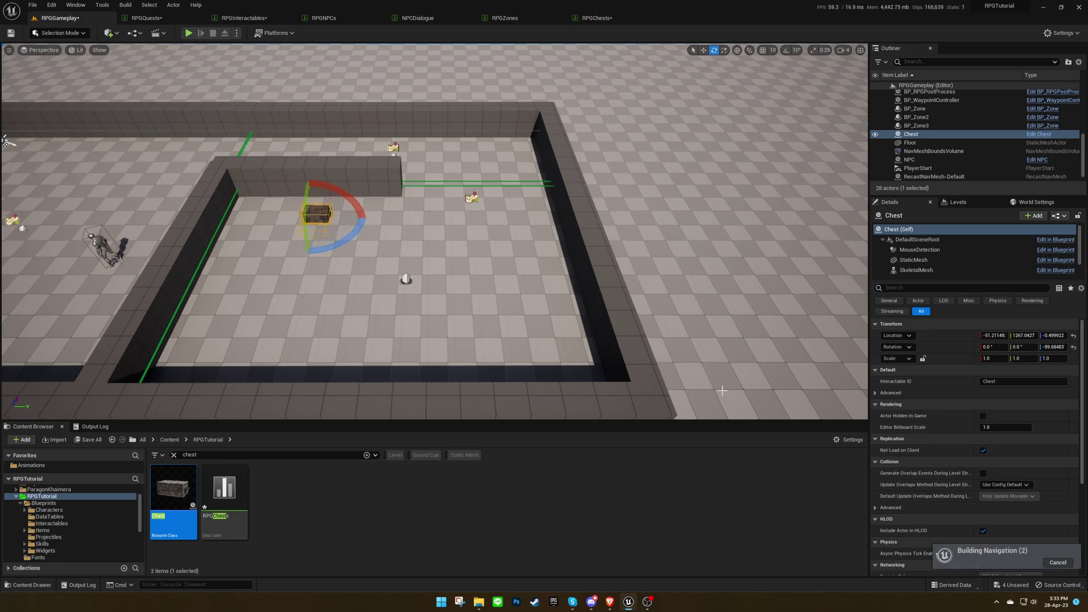
Set the placed chest's Interactable ID to QuestChest
{"action": "left_click", "coordinate": [1011, 381]}
{"action": "type", "text": "QuestChest"}
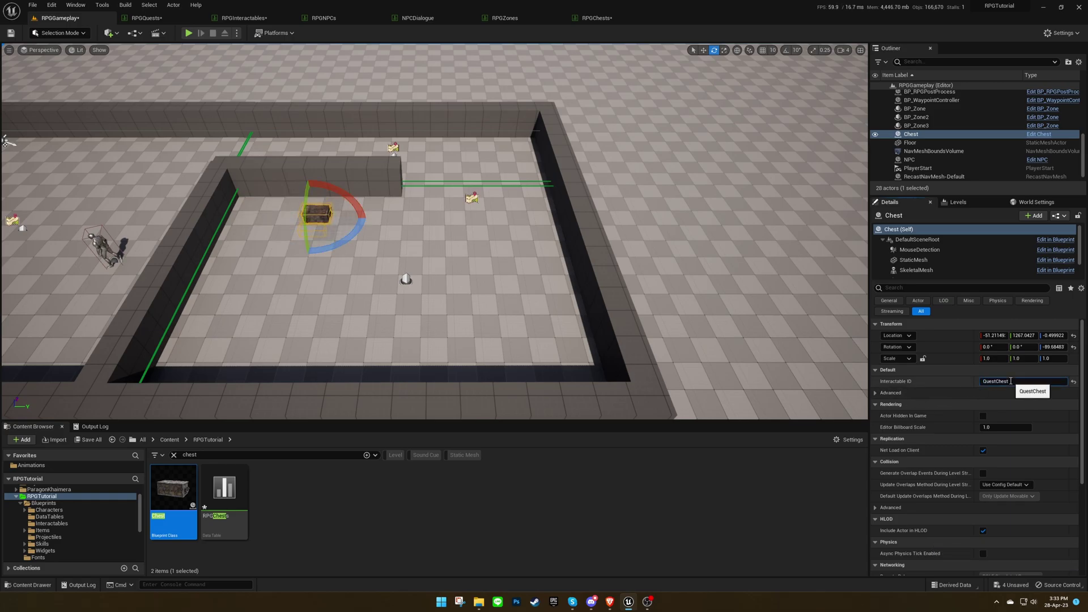
{"action": "left_click", "coordinate": [523, 522]}
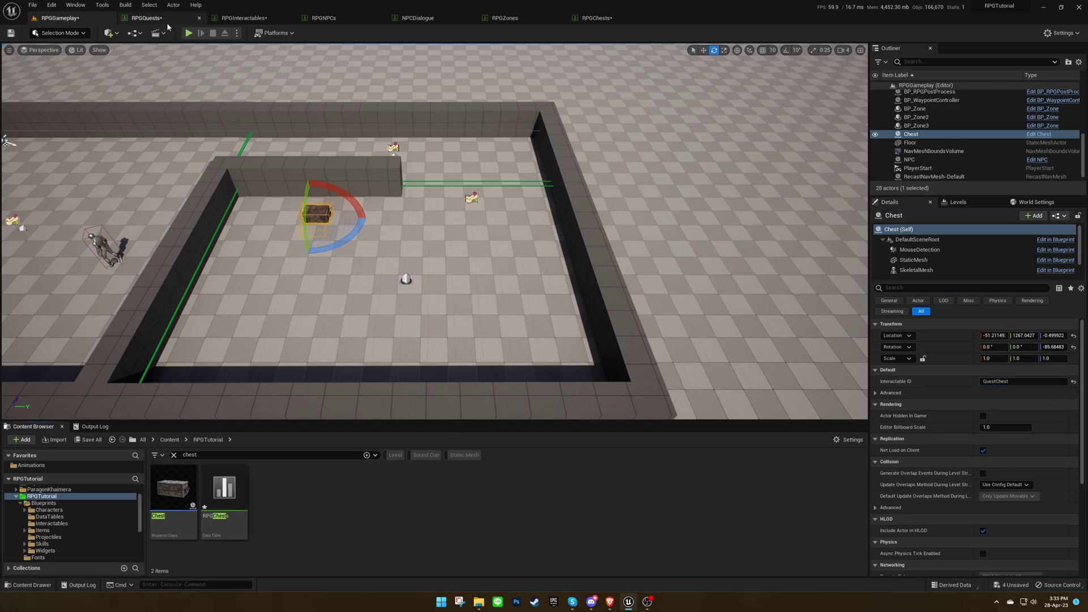
Add a quest progress entry to QuestChest in RPGInteractables, with questID Quest1 and questStepID Quest1-3 copied from the RPGQuests table
{"action": "left_click", "coordinate": [147, 18]}
{"action": "left_click", "coordinate": [456, 525]}
{"action": "key", "text": "ctrl+c"}
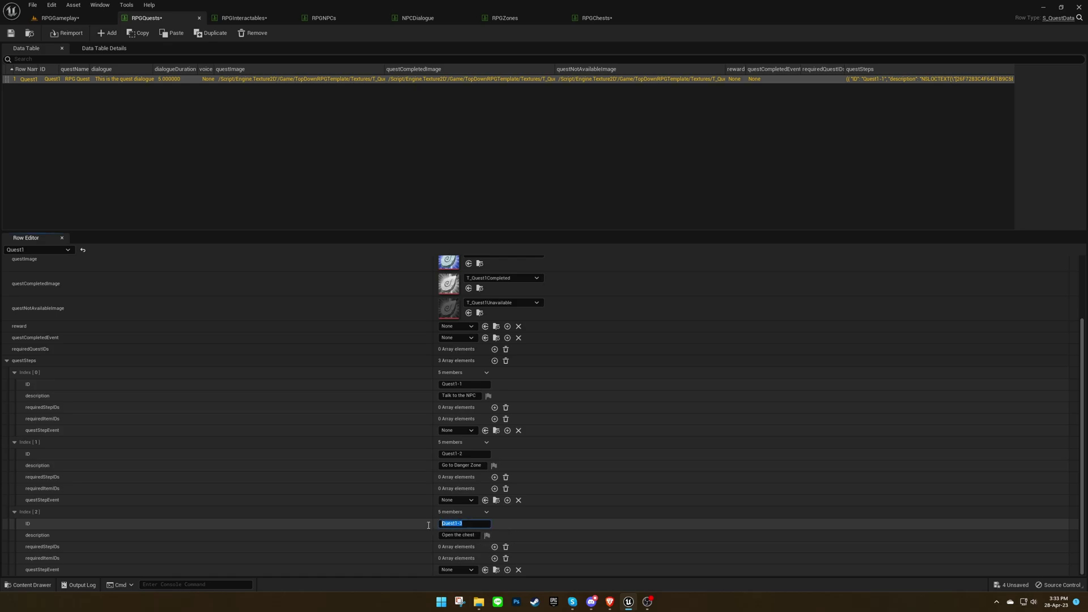
{"action": "left_click", "coordinate": [263, 19]}
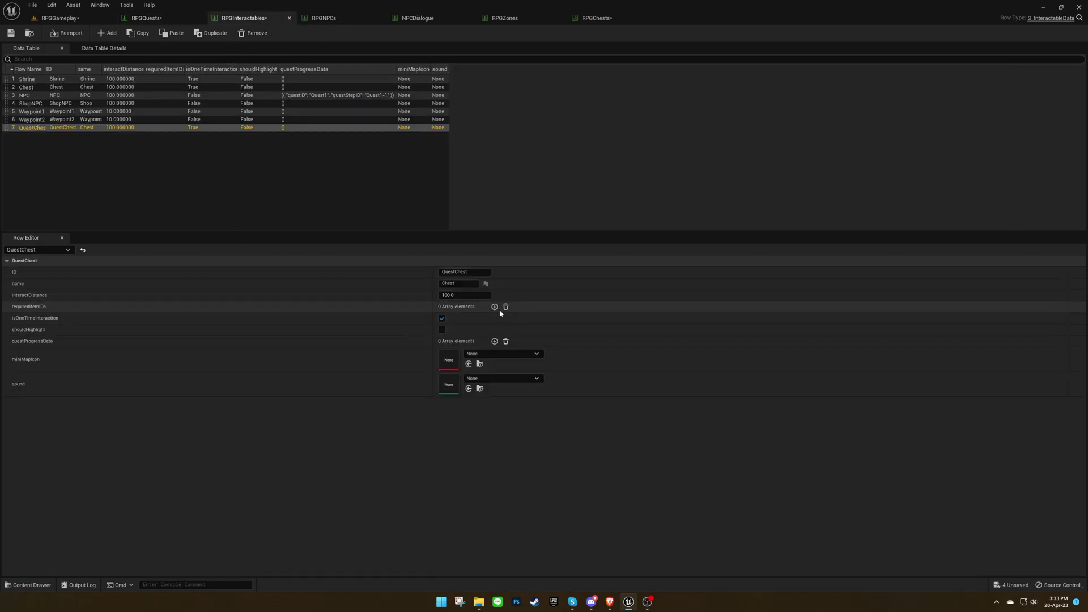
{"action": "left_click", "coordinate": [494, 341]}
{"action": "double_click", "coordinate": [416, 354]}
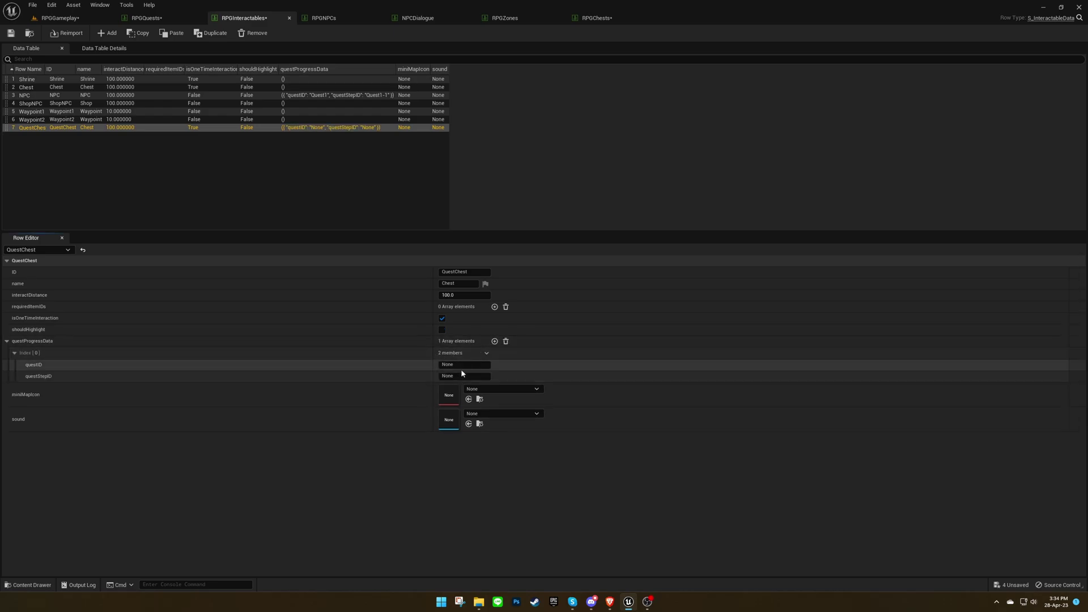
{"action": "left_click", "coordinate": [466, 376]}
{"action": "key", "text": "ctrl+v"}
{"action": "left_click", "coordinate": [468, 365]}
{"action": "type", "text": "Quest1"}
{"action": "key", "text": "Return"}
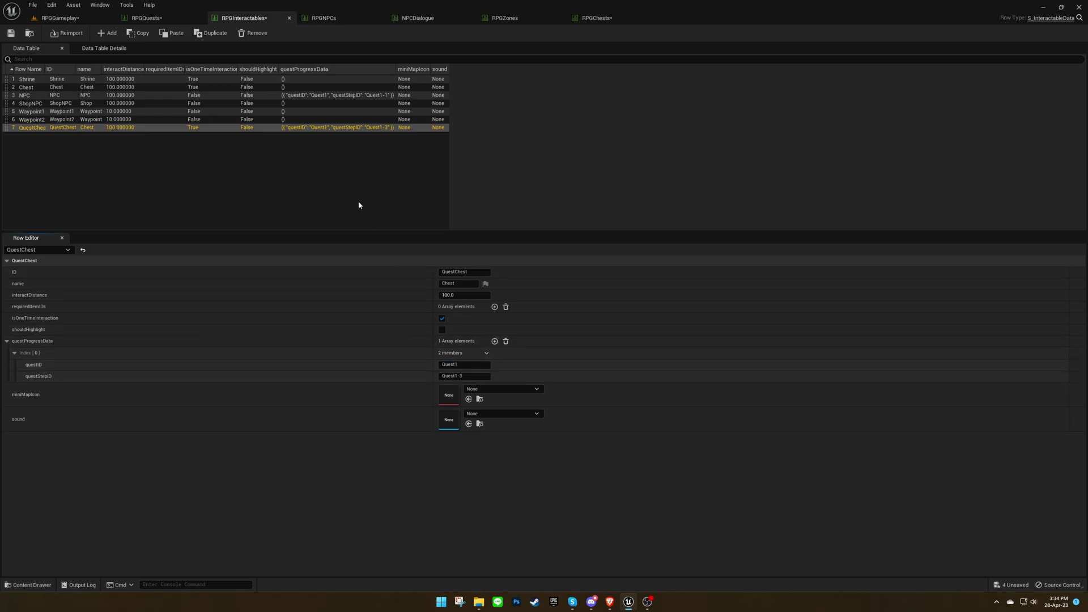
Save all modified content, including the RPGGameplay level and the RPGChests, RPGInteractables and RPGQuests tables
{"action": "left_click", "coordinate": [59, 17]}
{"action": "left_click", "coordinate": [87, 443]}
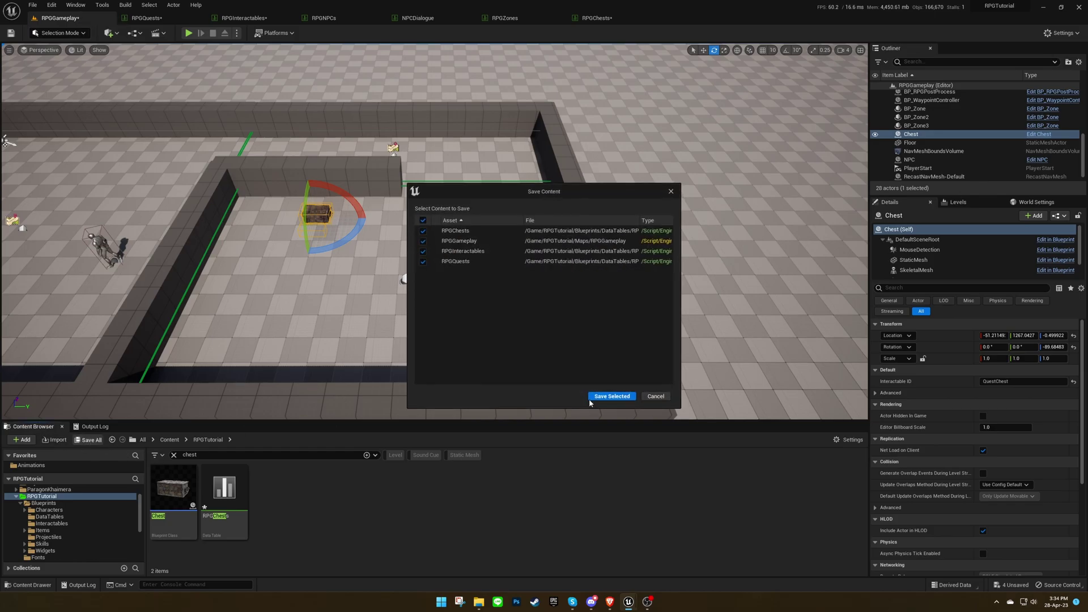
{"action": "left_click", "coordinate": [604, 396]}
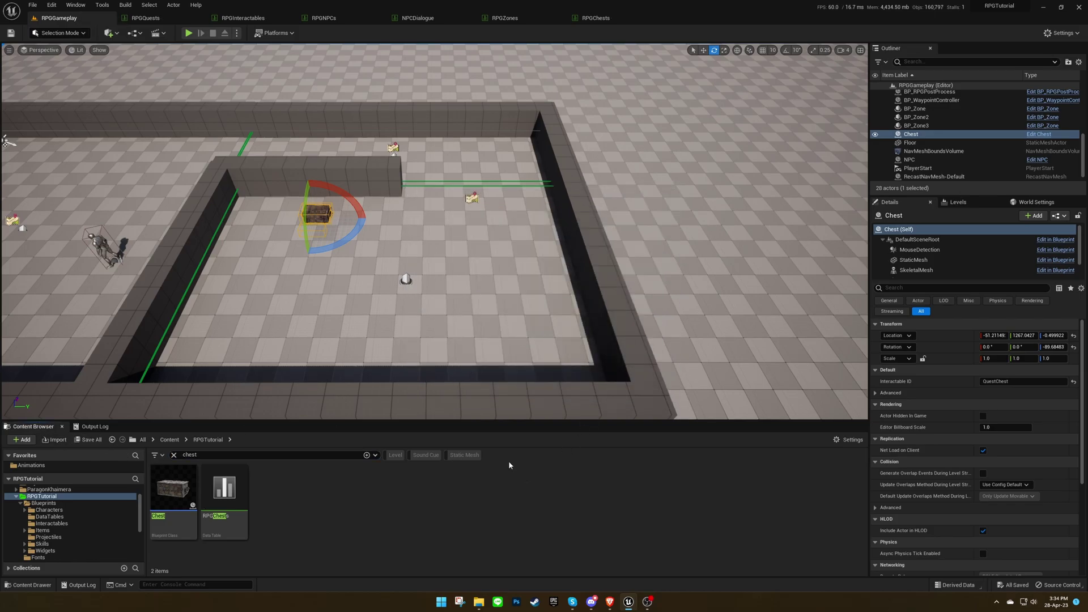
Add a fourth quest step to Quest1 in the RPGQuests table with ID Quest1-4 and description "Pick up the magic stone"
{"action": "left_click", "coordinate": [146, 18]}
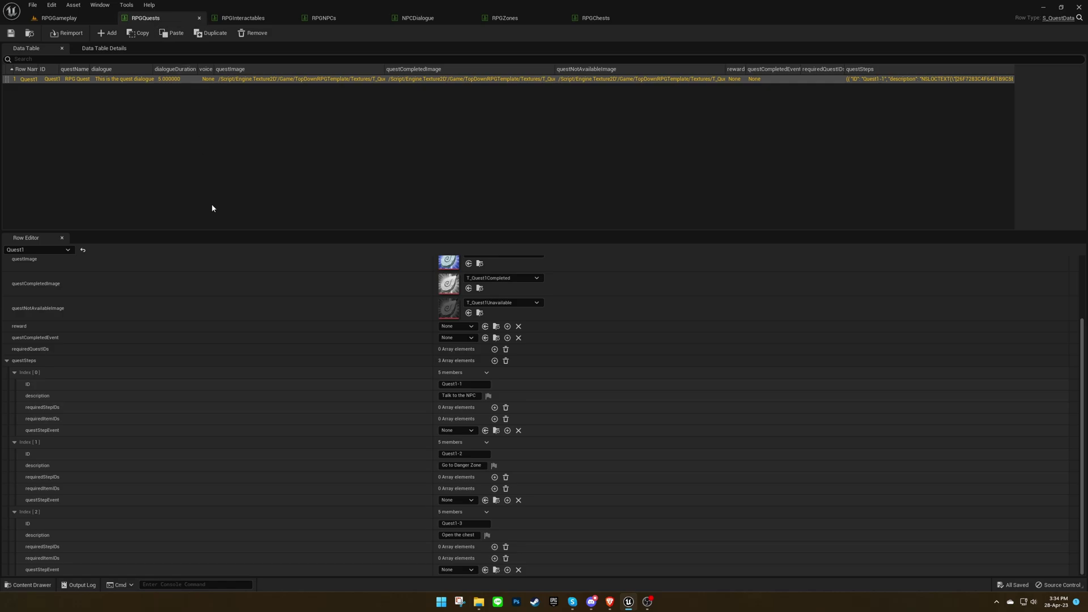
{"action": "left_click", "coordinate": [494, 361]}
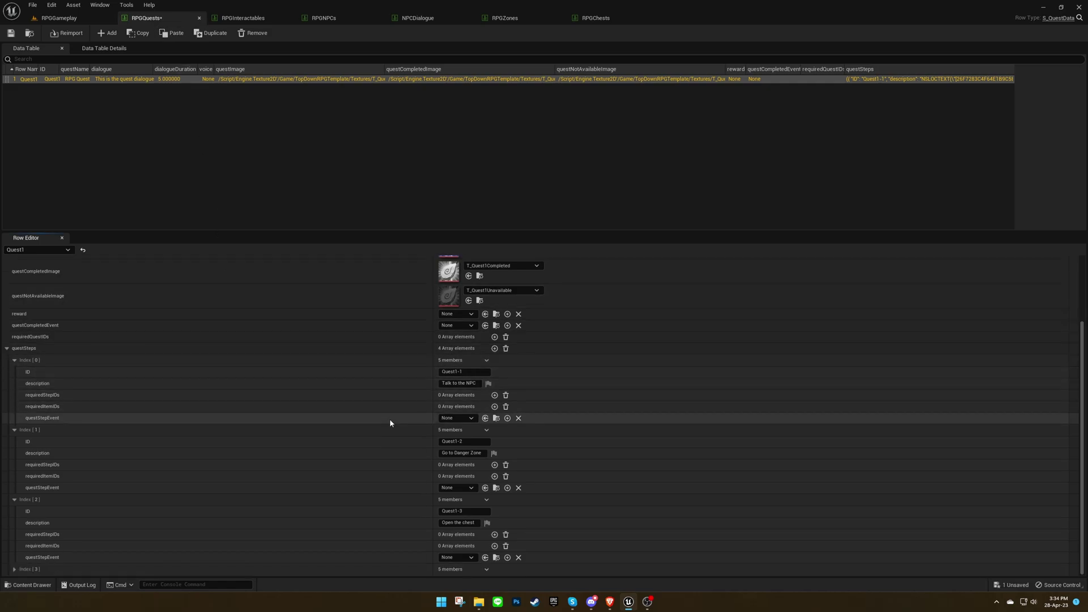
{"action": "left_click", "coordinate": [366, 570]}
{"action": "scroll", "coordinate": [366, 570], "scroll_direction": "down", "scroll_amount": 2}
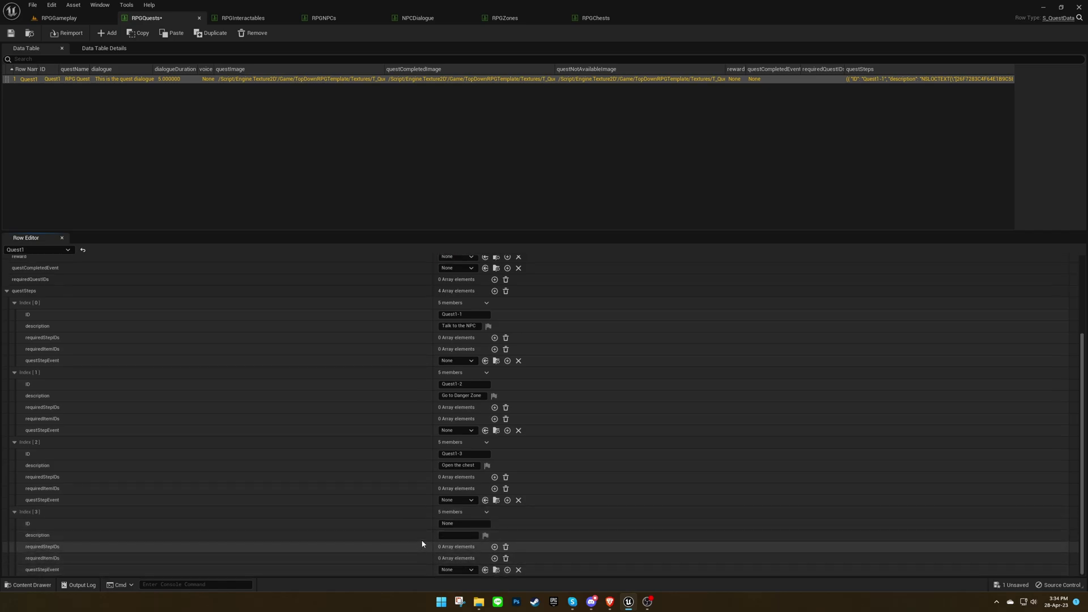
{"action": "left_click", "coordinate": [469, 523]}
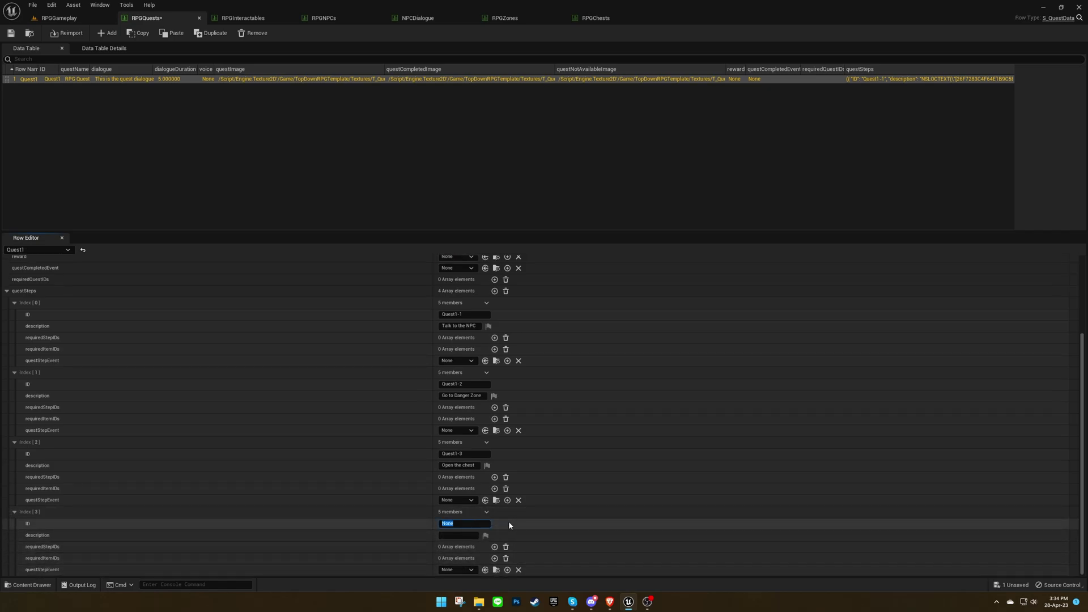
{"action": "type", "text": "Quest1-4"}
{"action": "key", "text": "Return"}
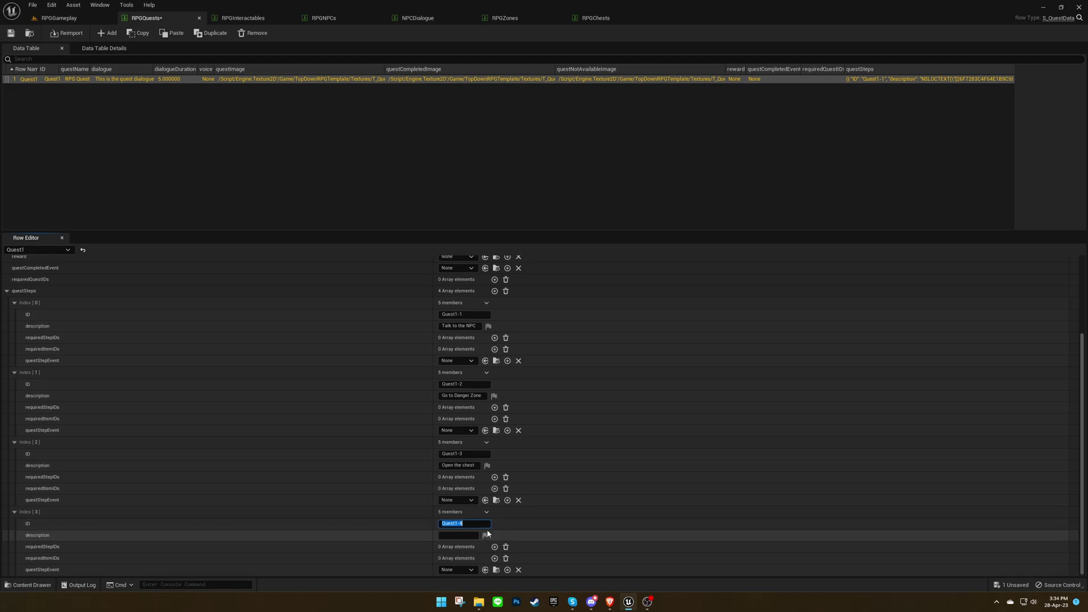
{"action": "left_click", "coordinate": [468, 536]}
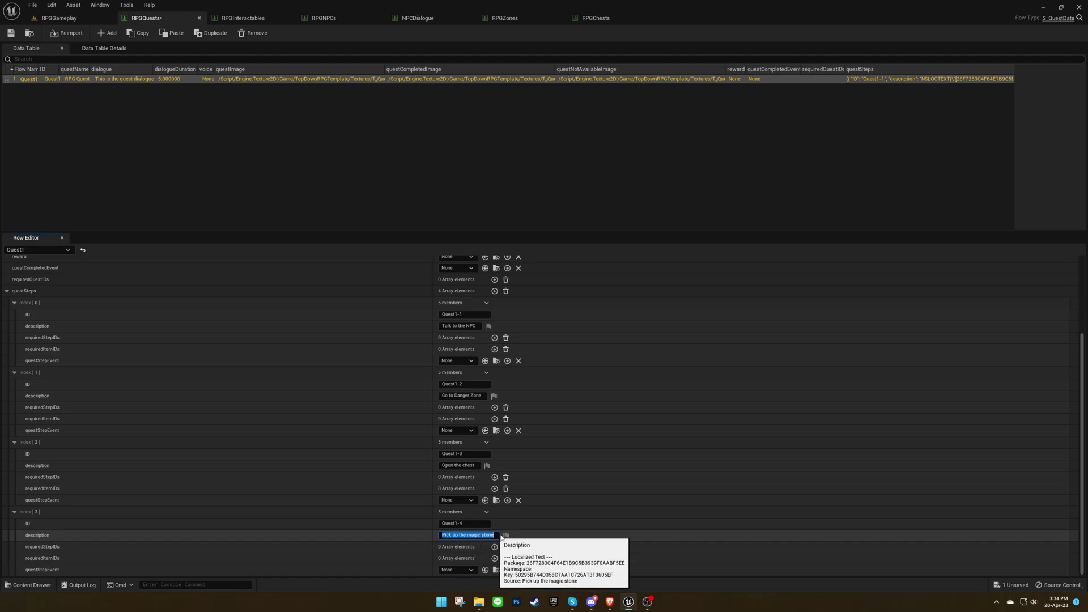
{"action": "key", "text": "Return"}
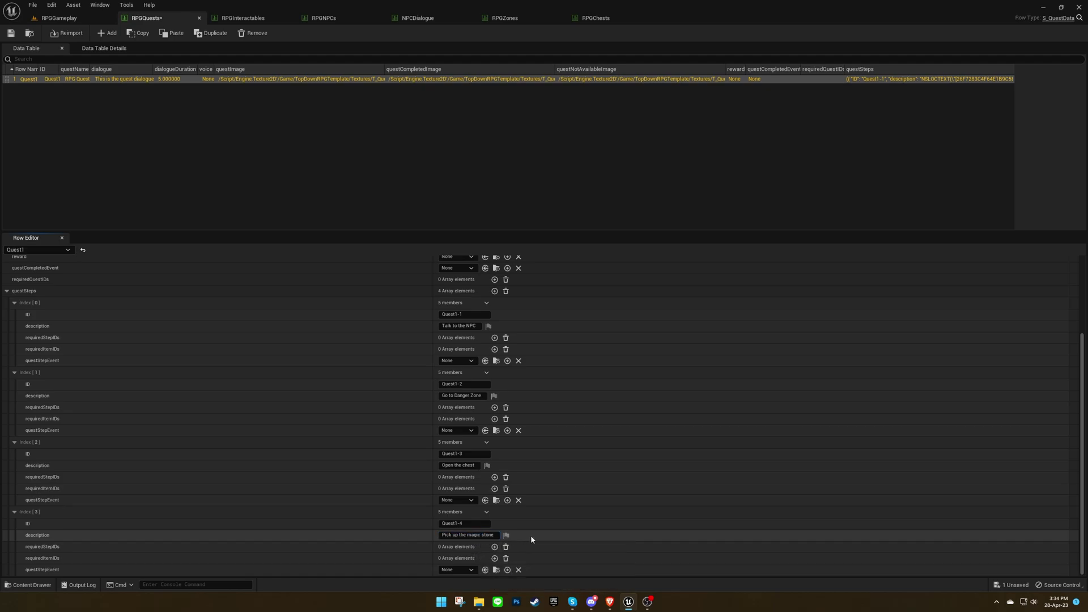
Copy the Quest1-4 step ID, search the project content for "RPGQ", and open the RPGQuestItems data table
{"action": "left_click", "coordinate": [462, 524]}
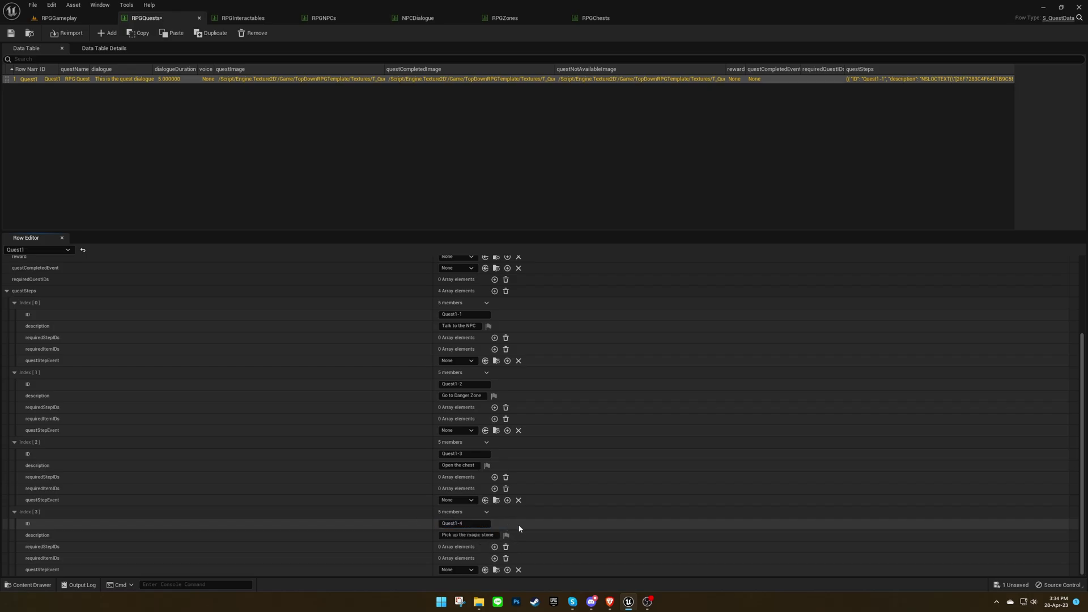
{"action": "left_click", "coordinate": [74, 18]}
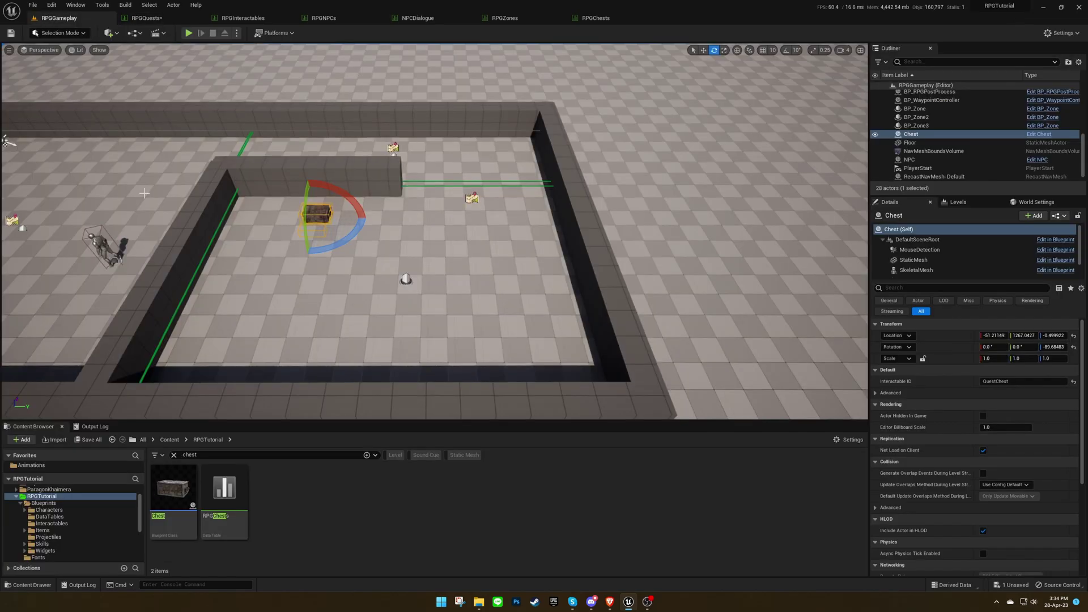
{"action": "double_click", "coordinate": [227, 455]}
{"action": "type", "text": "RPGQ"}
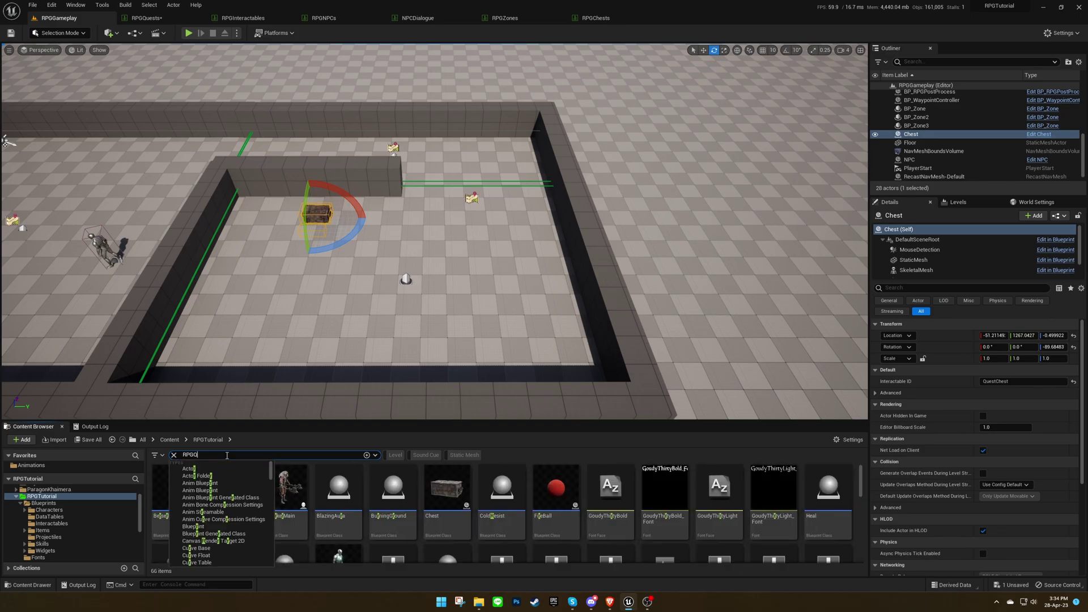
{"action": "double_click", "coordinate": [179, 492]}
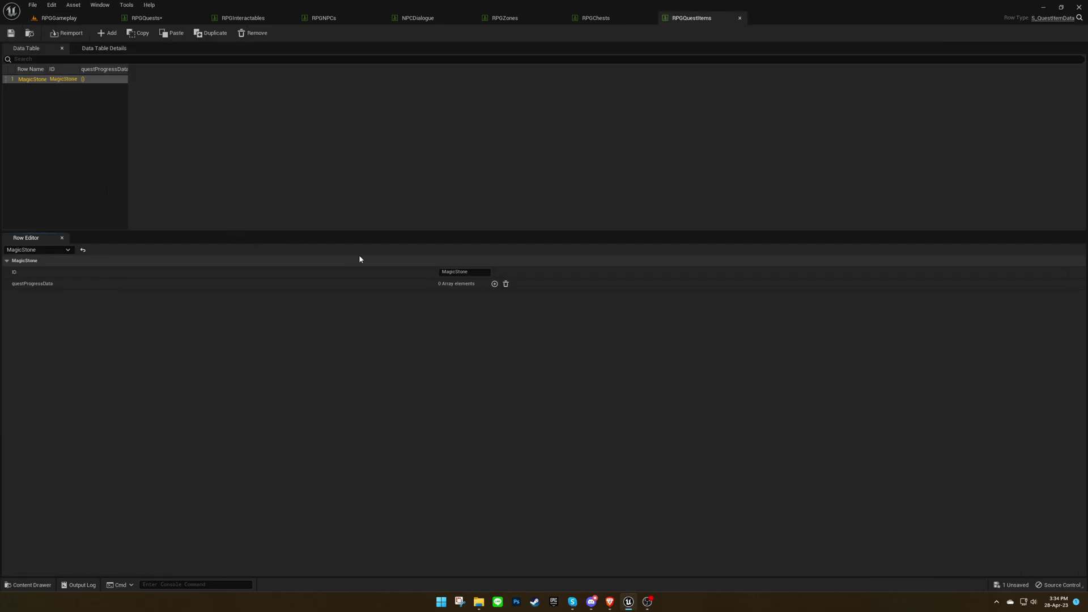
Add a quest progress entry to the MagicStone item with questID Quest1 and questStepID Quest1-4
{"action": "left_click", "coordinate": [495, 284]}
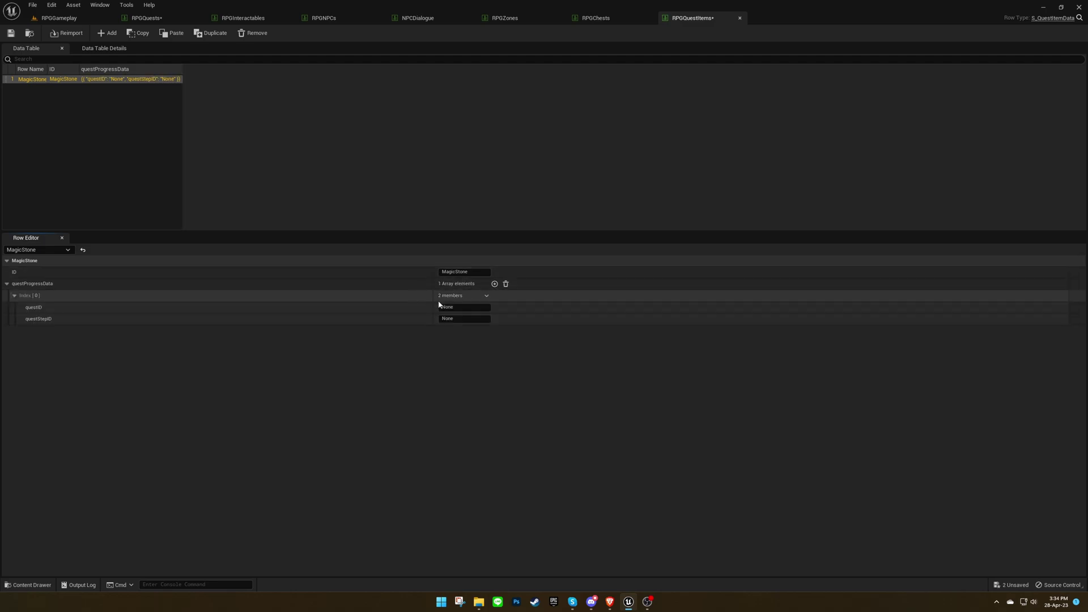
{"action": "left_click", "coordinate": [464, 318]}
{"action": "type", "text": "Quest1-4"}
{"action": "left_click", "coordinate": [479, 309]}
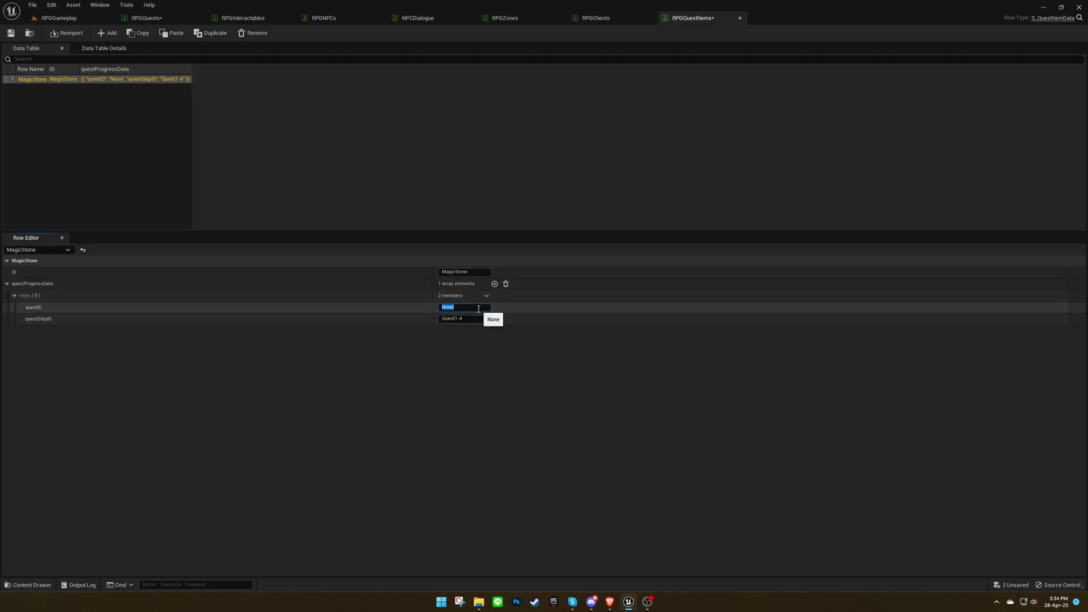
{"action": "key", "text": "BackSpace"}
{"action": "key", "text": "BackSpace"}
{"action": "key", "text": "Return"}
{"action": "left_click", "coordinate": [526, 348]}
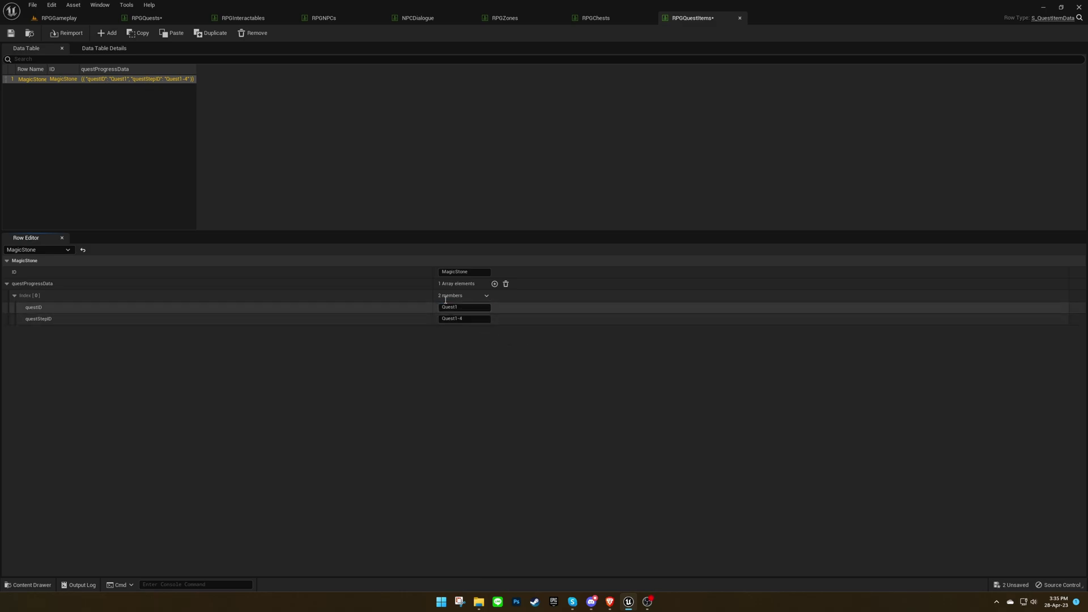
Play-test the RPGGameplay level as the Berserker, talking to the NPC and walking into the Danger zone
{"action": "left_click", "coordinate": [56, 18]}
{"action": "left_click", "coordinate": [188, 34]}
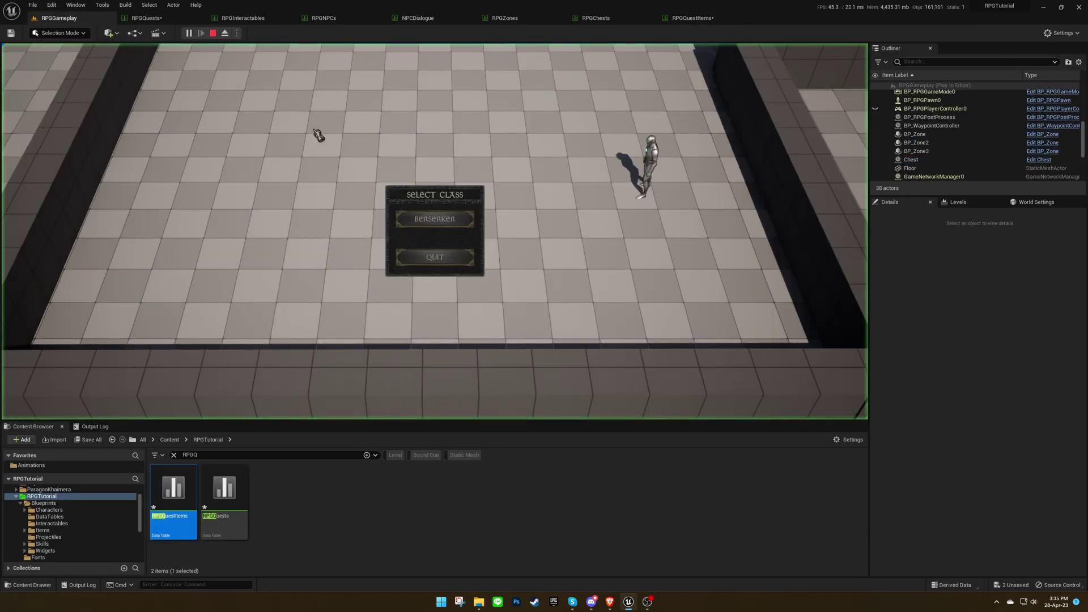
{"action": "left_click", "coordinate": [435, 219]}
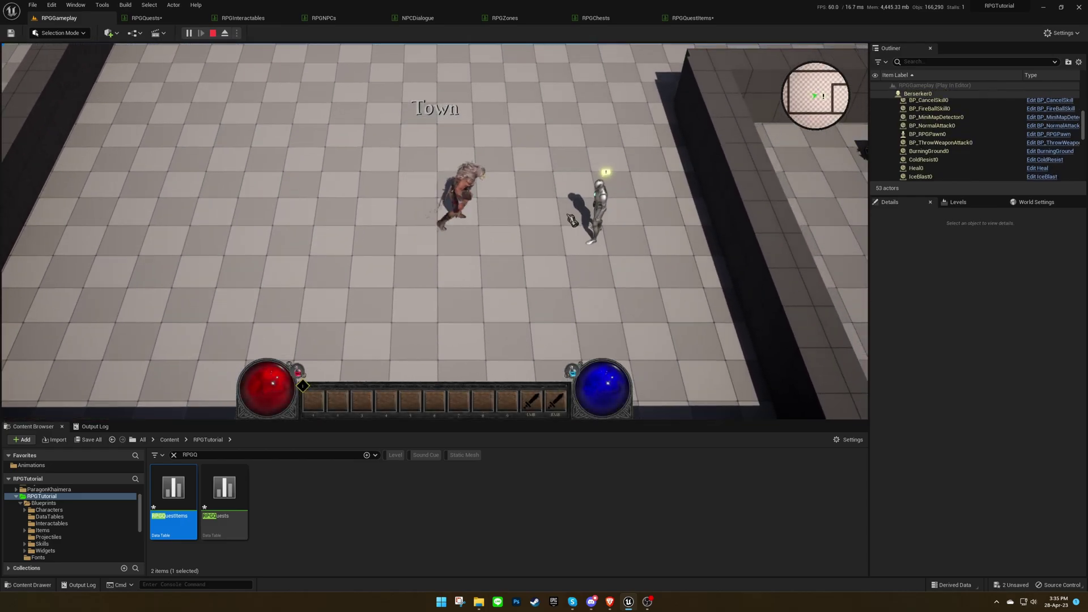
{"action": "left_click", "coordinate": [573, 220]}
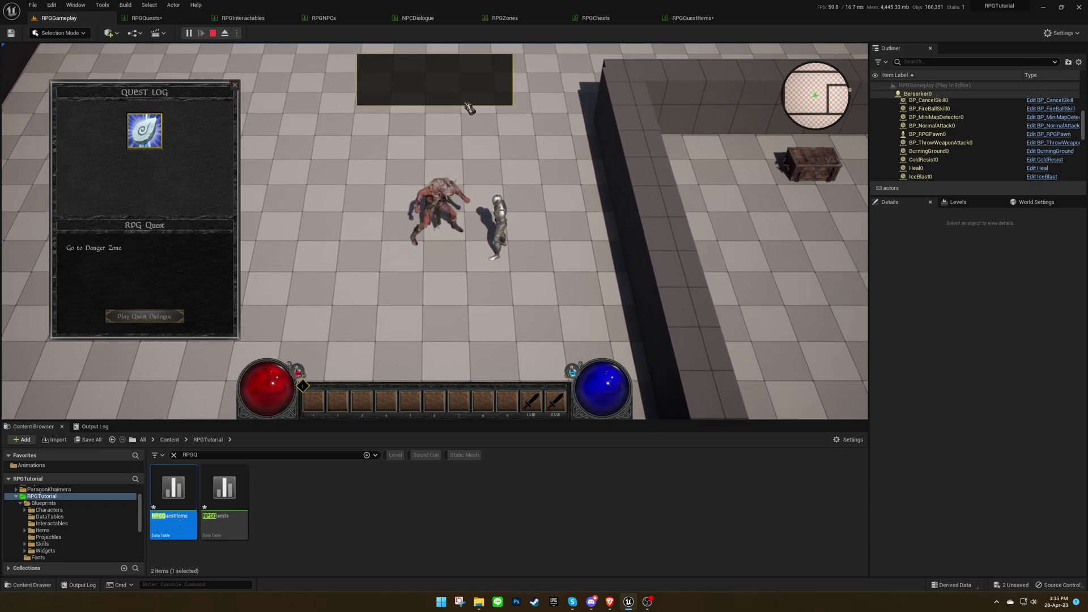
{"action": "left_click", "coordinate": [470, 103]}
{"action": "left_click", "coordinate": [513, 111]}
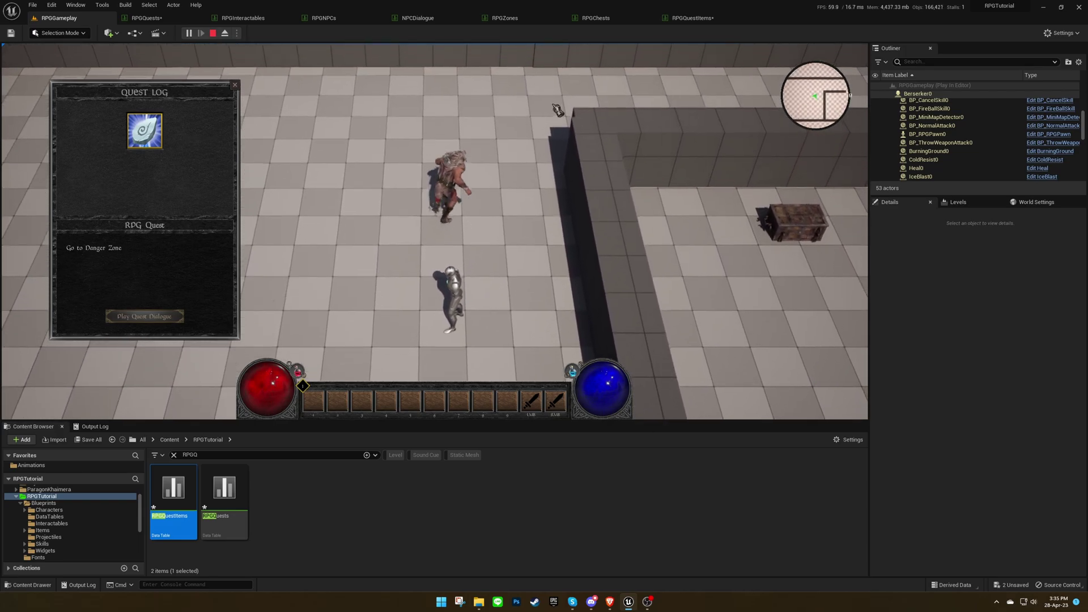
{"action": "mouse_move", "coordinate": [636, 135]}
{"action": "left_mouse_down"}
{"action": "mouse_move", "coordinate": [687, 197]}
{"action": "mouse_move", "coordinate": [687, 232]}
{"action": "mouse_move", "coordinate": [666, 248]}
{"action": "left_mouse_up"}
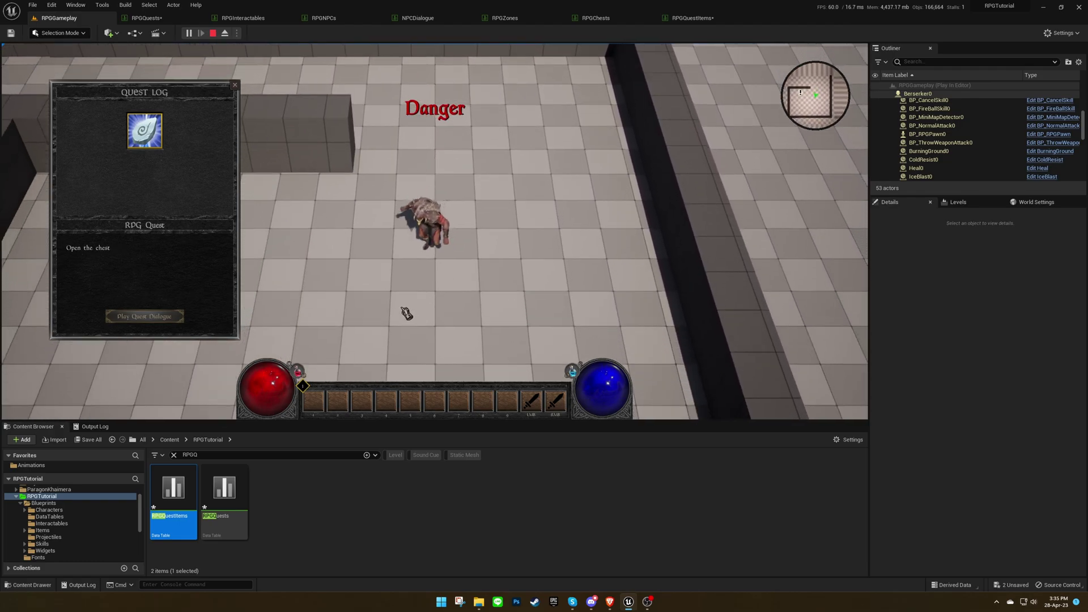
Open the quest chest in the running game, pick up the magic stone, and end the play session
{"action": "left_click", "coordinate": [397, 292]}
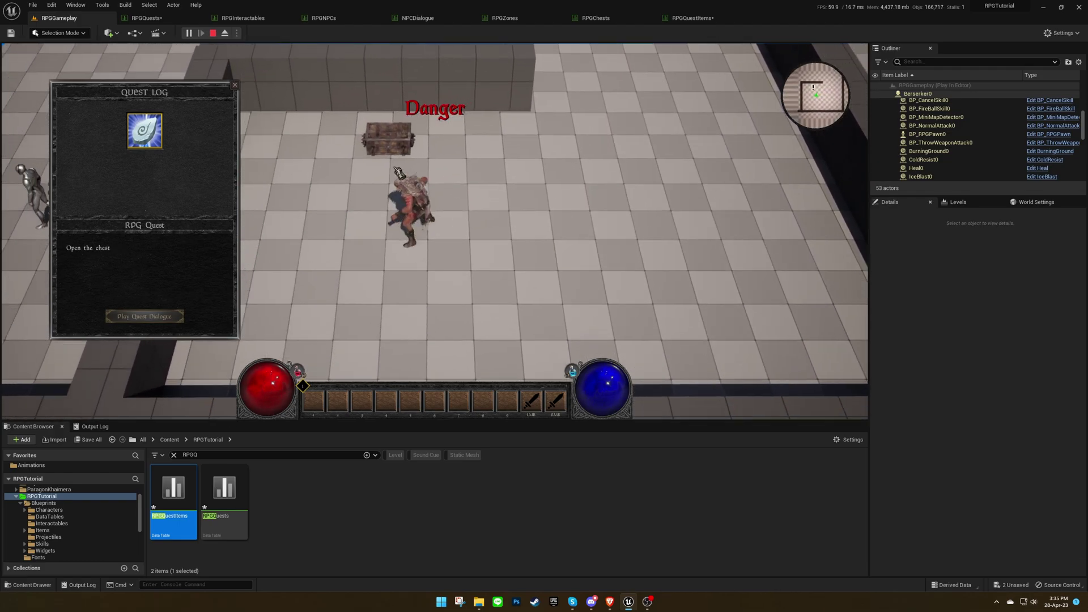
{"action": "left_click", "coordinate": [422, 153]}
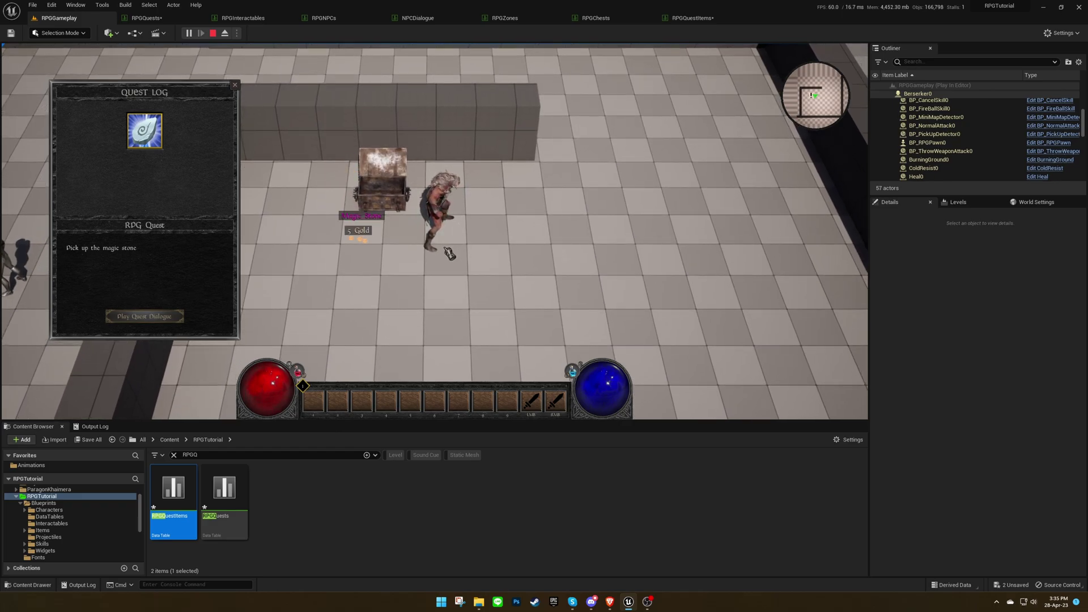
{"action": "left_click", "coordinate": [361, 216]}
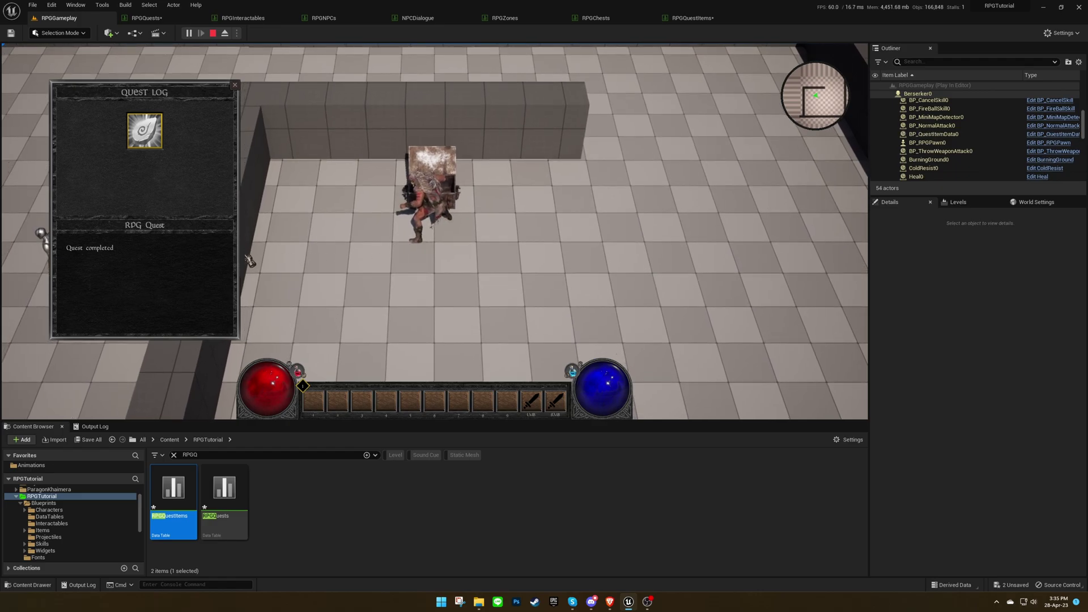
{"action": "left_click", "coordinate": [213, 33]}
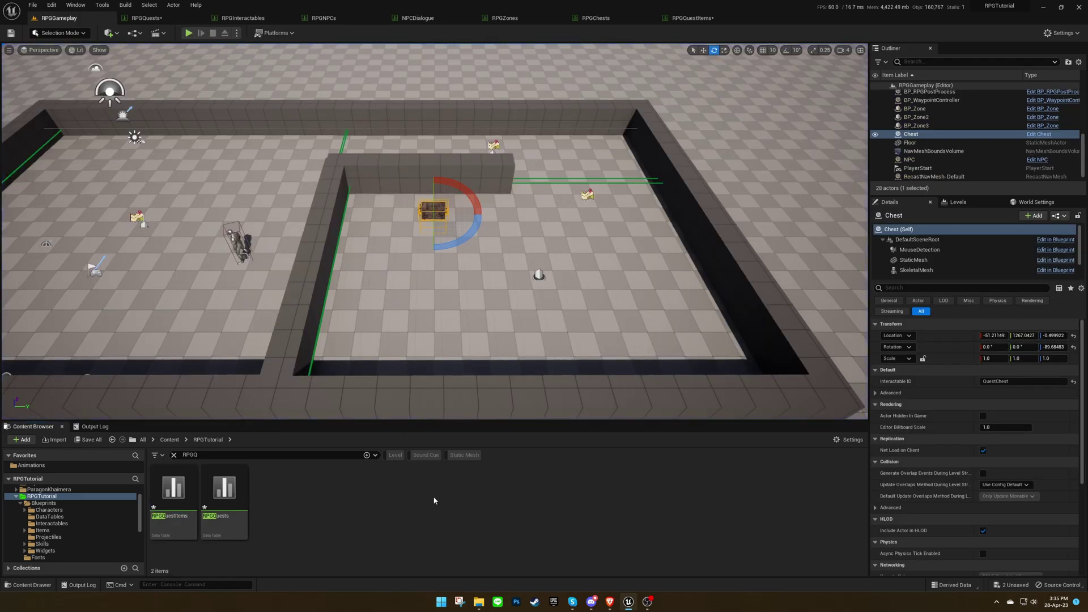
Collapse the first three quest steps of Quest1 in the RPGQuests table and add a fifth, expanded questSteps element
{"action": "left_click", "coordinate": [146, 18]}
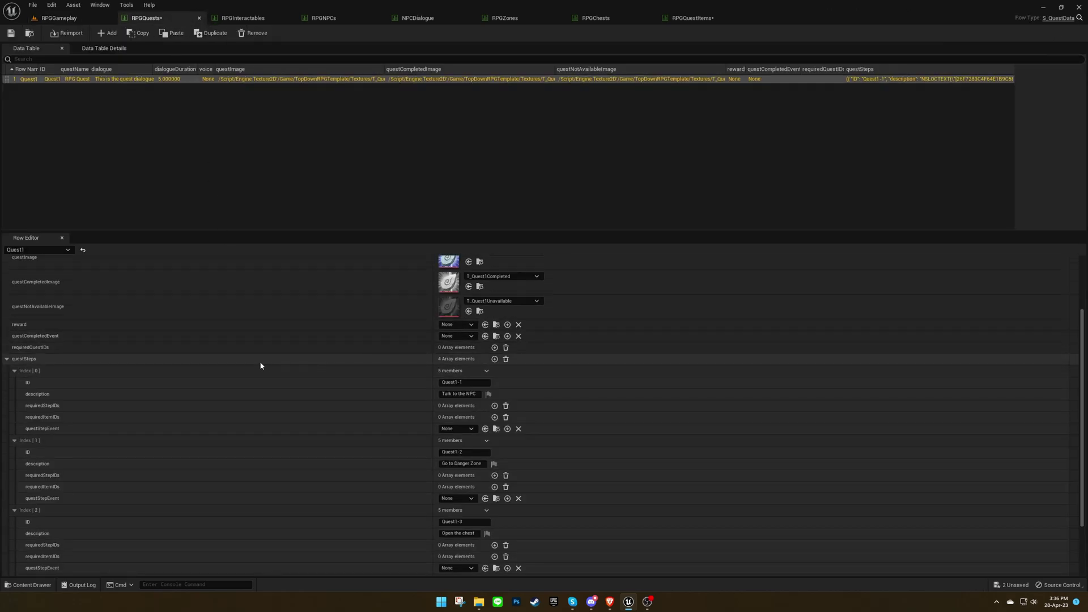
{"action": "left_click", "coordinate": [248, 371]}
{"action": "left_click", "coordinate": [242, 385]}
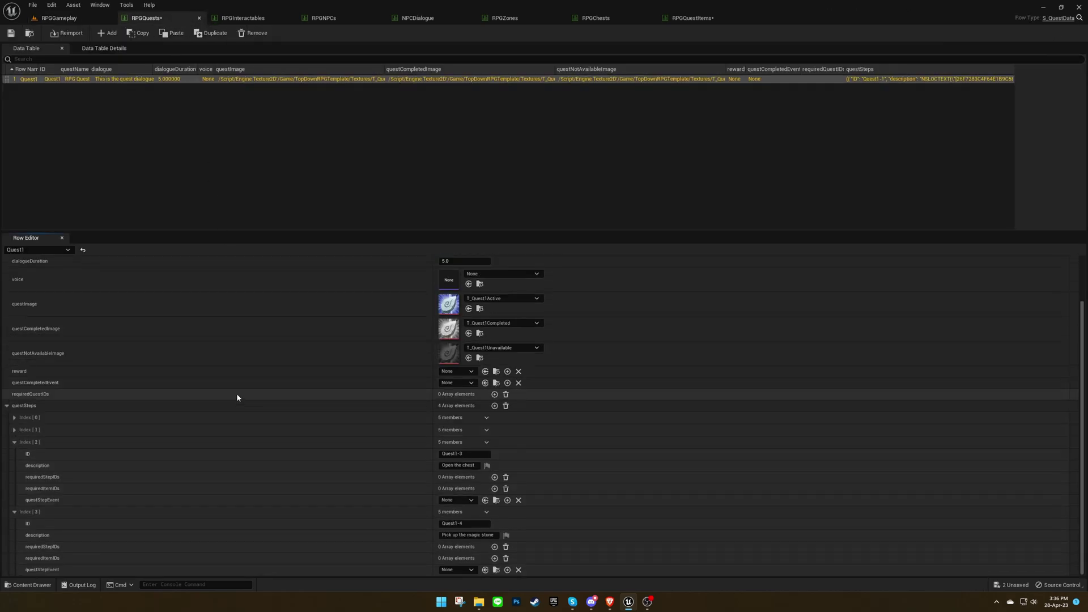
{"action": "left_click", "coordinate": [234, 444]}
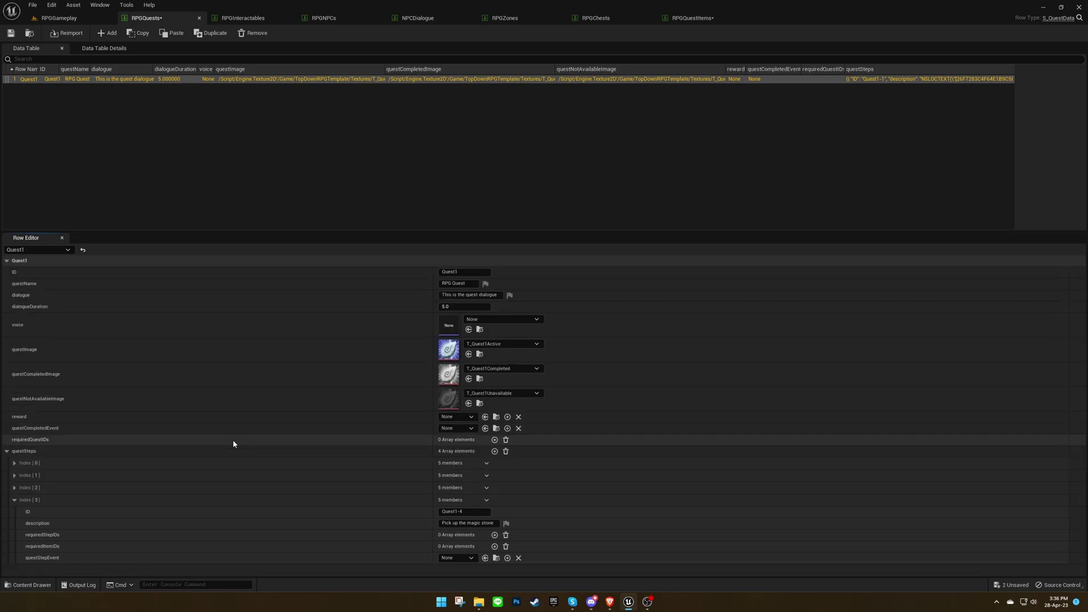
{"action": "left_click", "coordinate": [495, 451]}
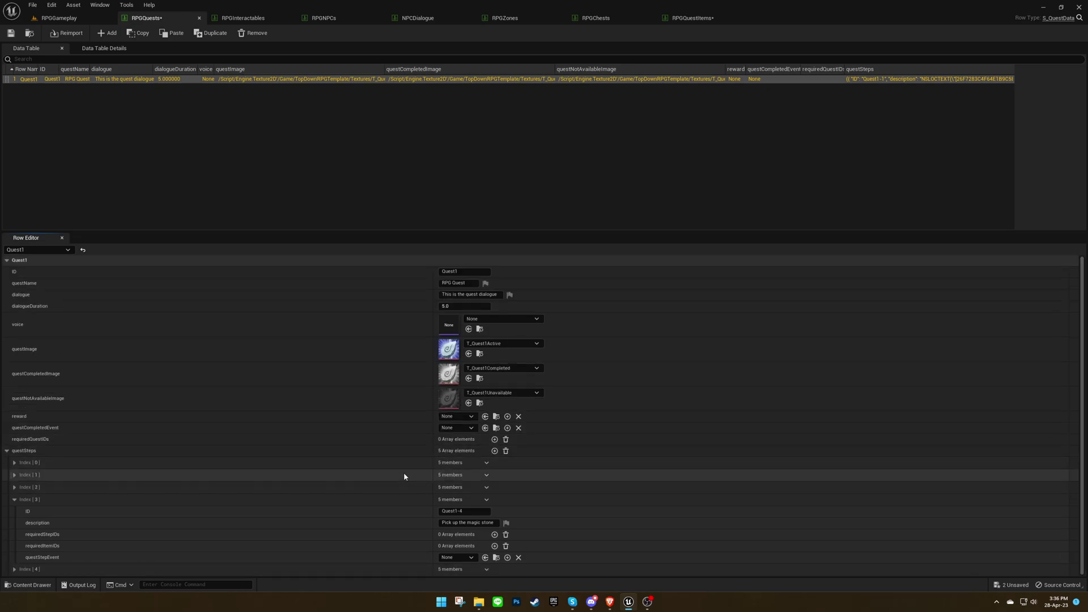
{"action": "left_click", "coordinate": [386, 568]}
{"action": "scroll", "coordinate": [386, 556], "scroll_direction": "down", "scroll_amount": 3}
Set the new quest step's ID to Quest1-5 and its description to "Return the magic stone to the NPC"
{"action": "left_click", "coordinate": [474, 526]}
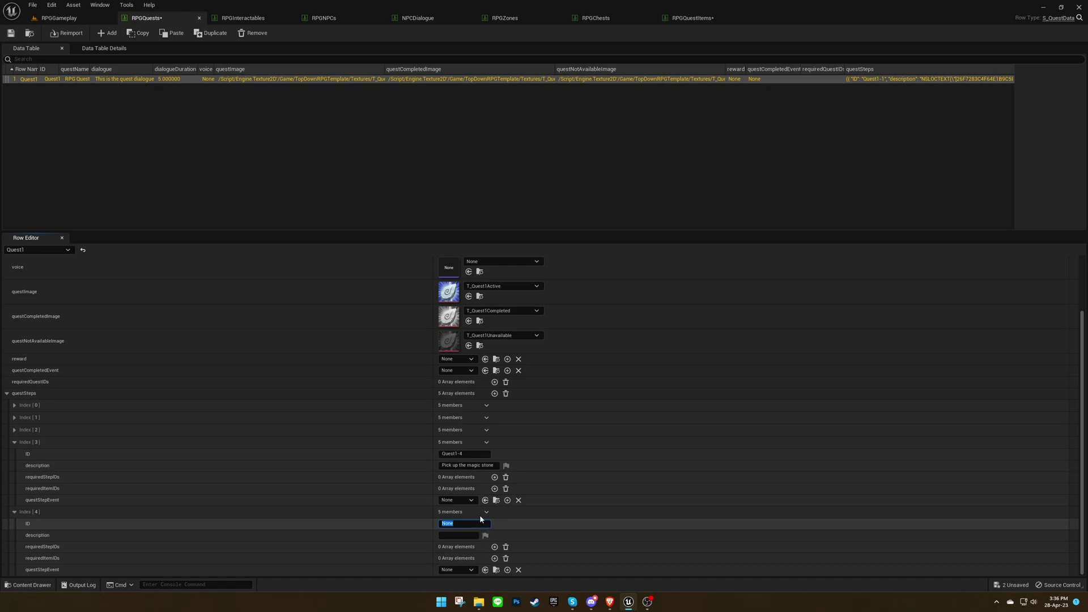
{"action": "left_click", "coordinate": [480, 455]}
{"action": "key", "text": "ctrl+c"}
{"action": "left_click", "coordinate": [464, 526]}
{"action": "key", "text": "ctrl+v"}
{"action": "key", "text": "BackSpace"}
{"action": "type", "text": "5"}
{"action": "key", "text": "Return"}
{"action": "key", "text": "Tab"}
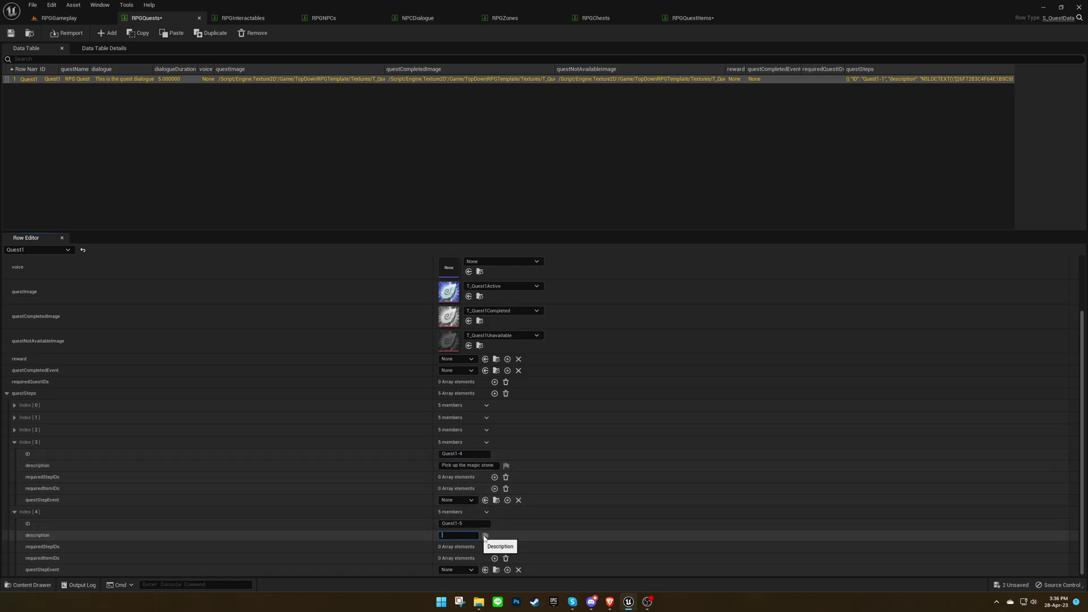
{"action": "type", "text": "Return the magic stone to the NPC"}
{"action": "key", "text": "Return"}
Add Quest1-4 as a required step ID and MagicStone as a required item ID of step Quest1-5
{"action": "left_click", "coordinate": [494, 547]}
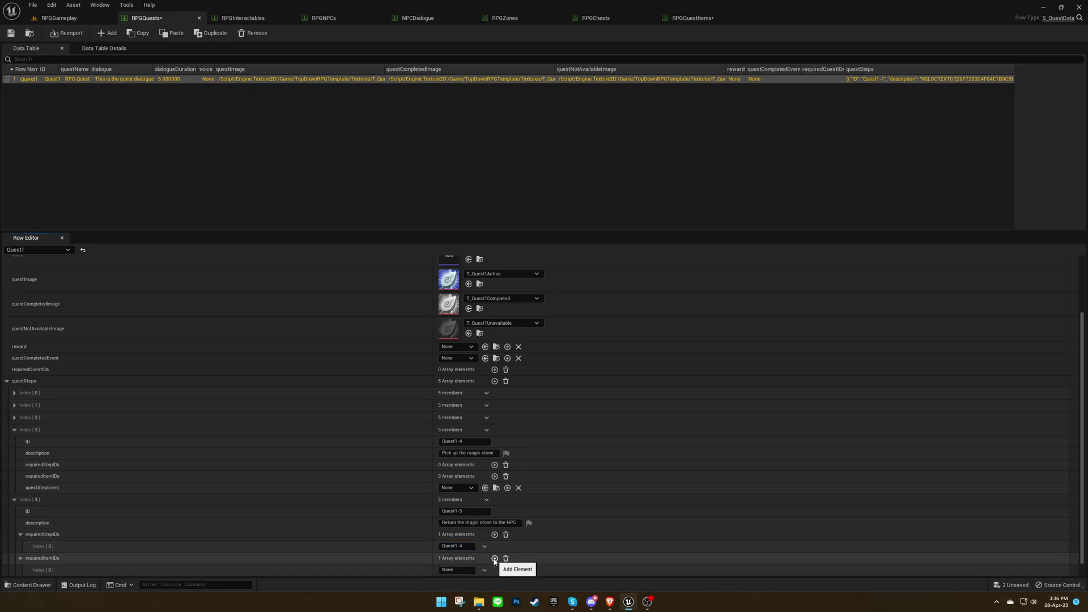
{"action": "left_click", "coordinate": [494, 559]}
{"action": "left_click", "coordinate": [466, 558]}
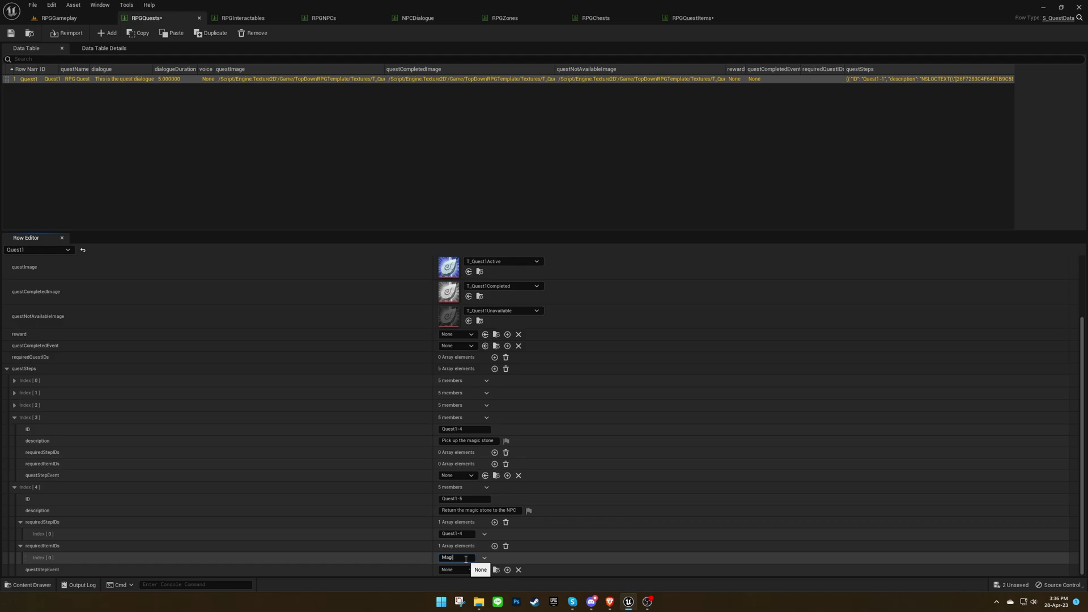
{"action": "type", "text": "MagicStone"}
{"action": "key", "text": "Return"}
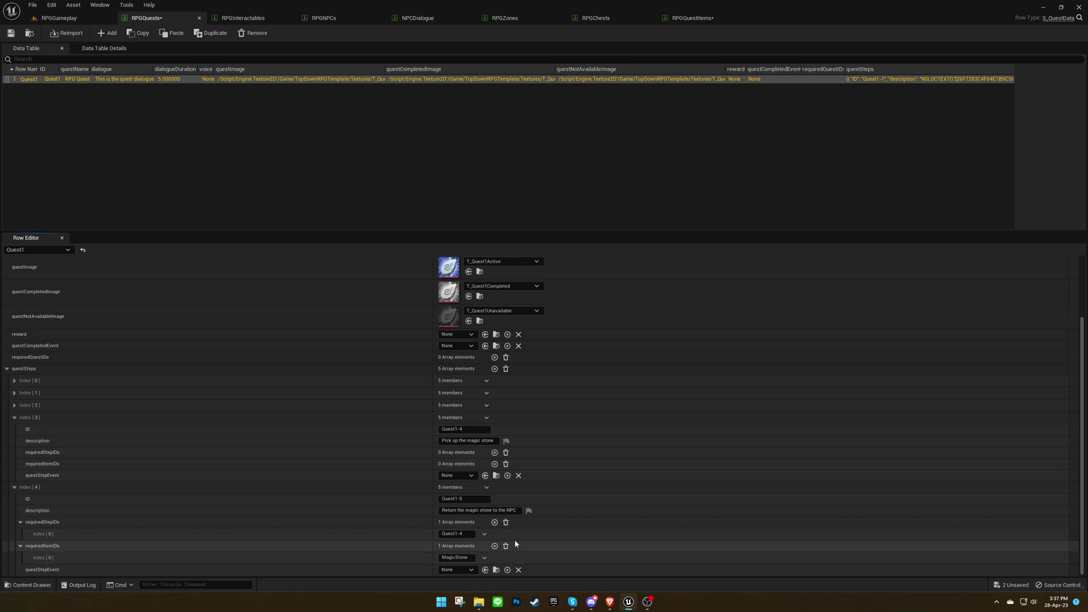
Add a second quest progress entry to the NPC row of RPGInteractables with quest ID Quest1 and quest step ID Quest1-5
{"action": "left_click", "coordinate": [451, 498]}
{"action": "key", "text": "ctrl+c"}
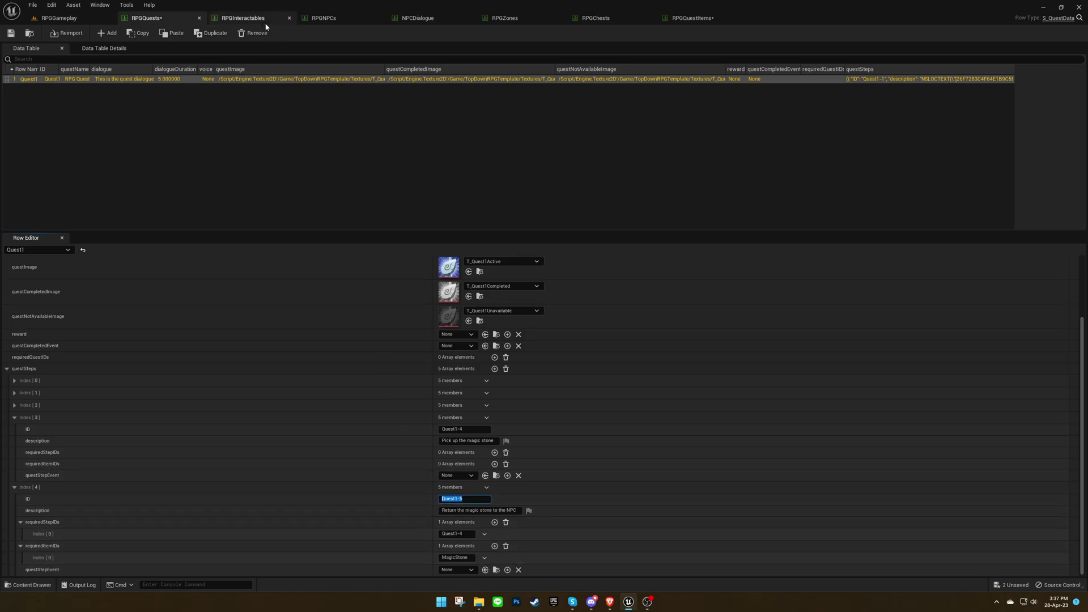
{"action": "left_click", "coordinate": [245, 17]}
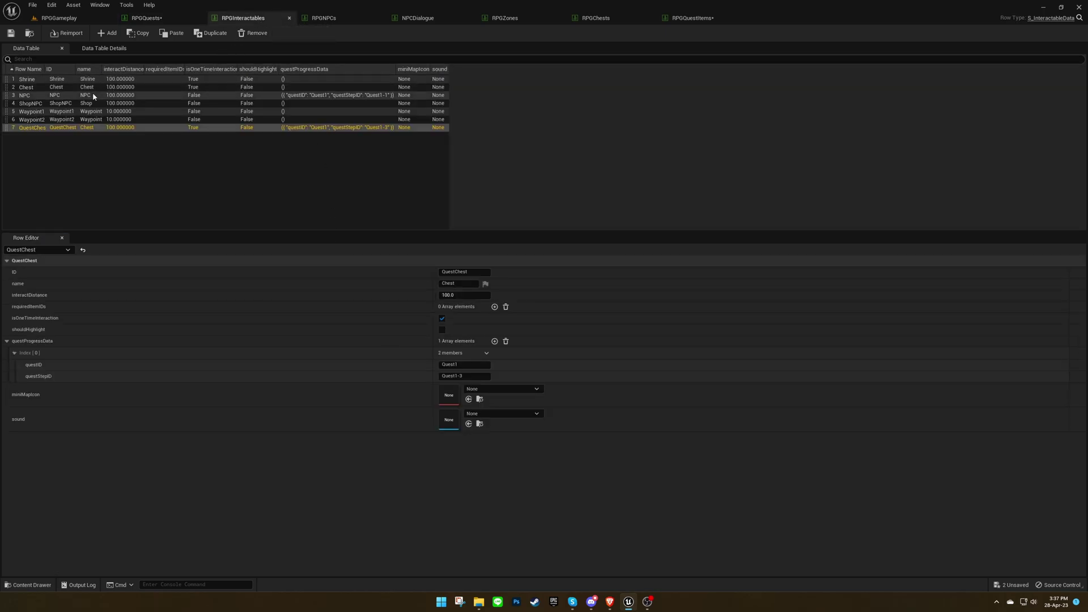
{"action": "left_click", "coordinate": [50, 96]}
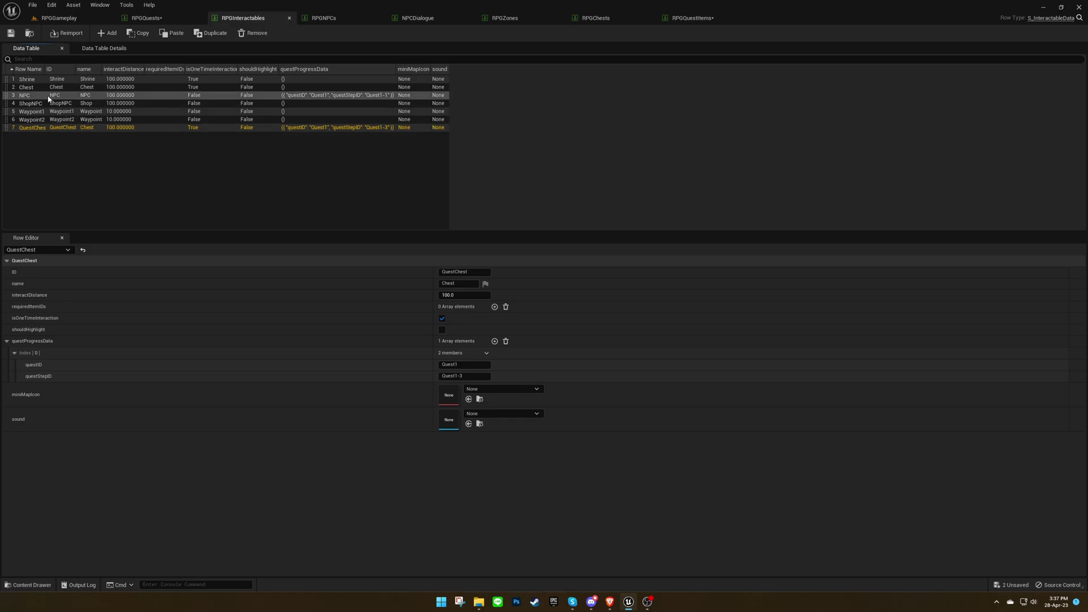
{"action": "left_click", "coordinate": [495, 341]}
{"action": "left_click", "coordinate": [469, 411]}
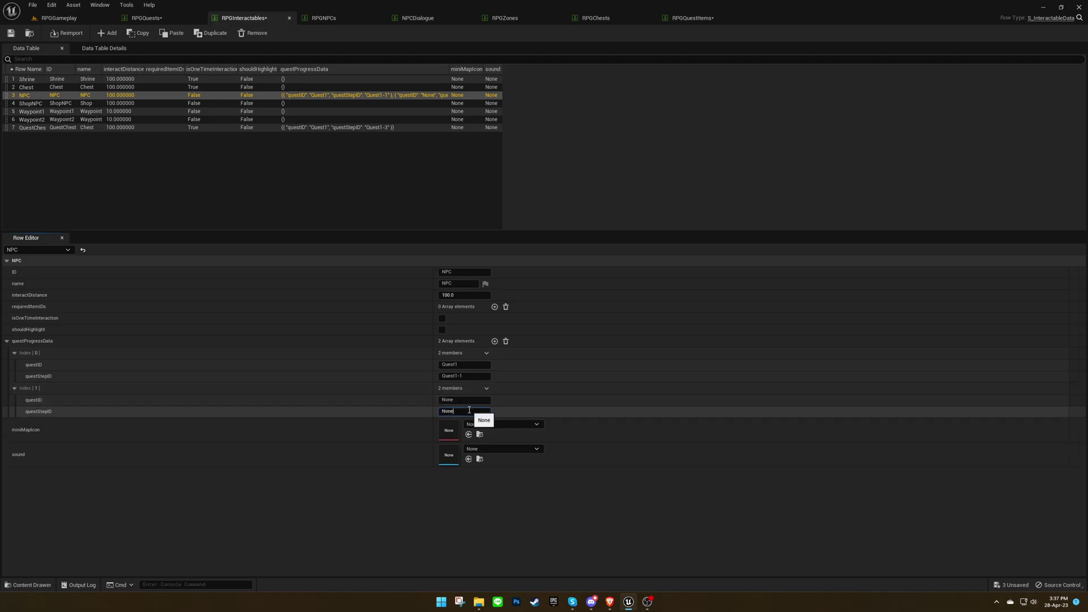
{"action": "type", "text": "Quest1-5"}
{"action": "left_click", "coordinate": [470, 400]}
{"action": "key", "text": "ctrl+v"}
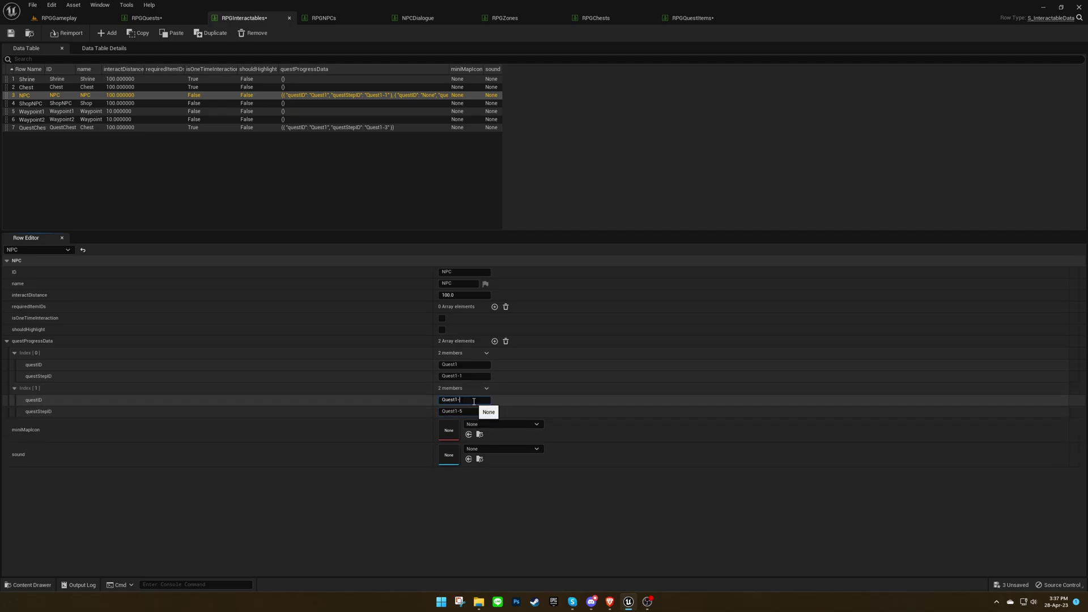
{"action": "key", "text": "BackSpace"}
{"action": "key", "text": "Return"}
Add a Quest1-5 row to NPCDialogue with dialogue "Thank you", force duration 5.0 and next row name Begin
{"action": "left_click", "coordinate": [420, 18]}
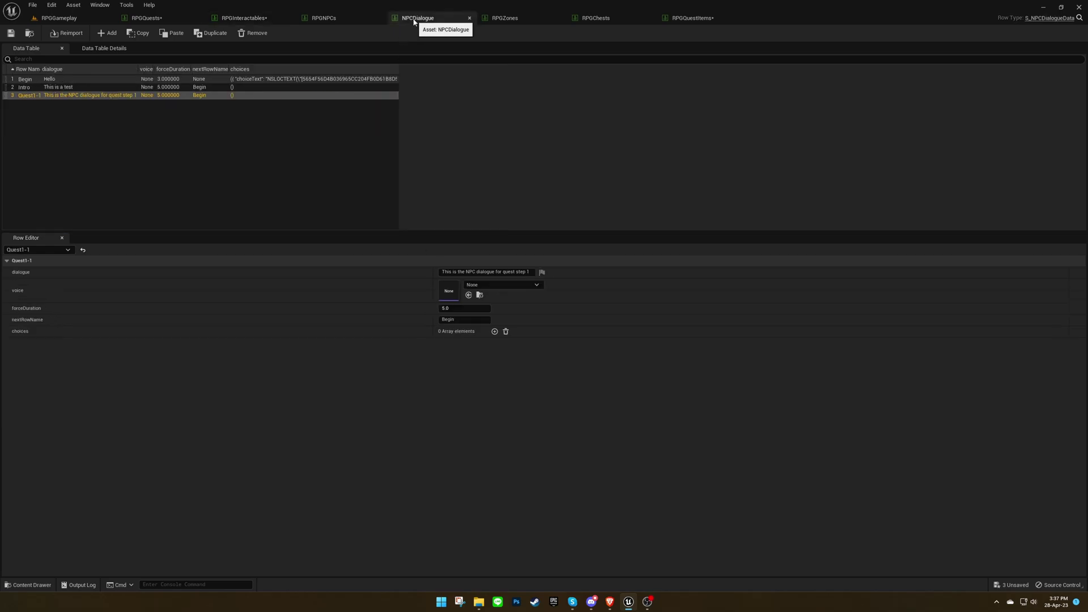
{"action": "left_click", "coordinate": [107, 33]}
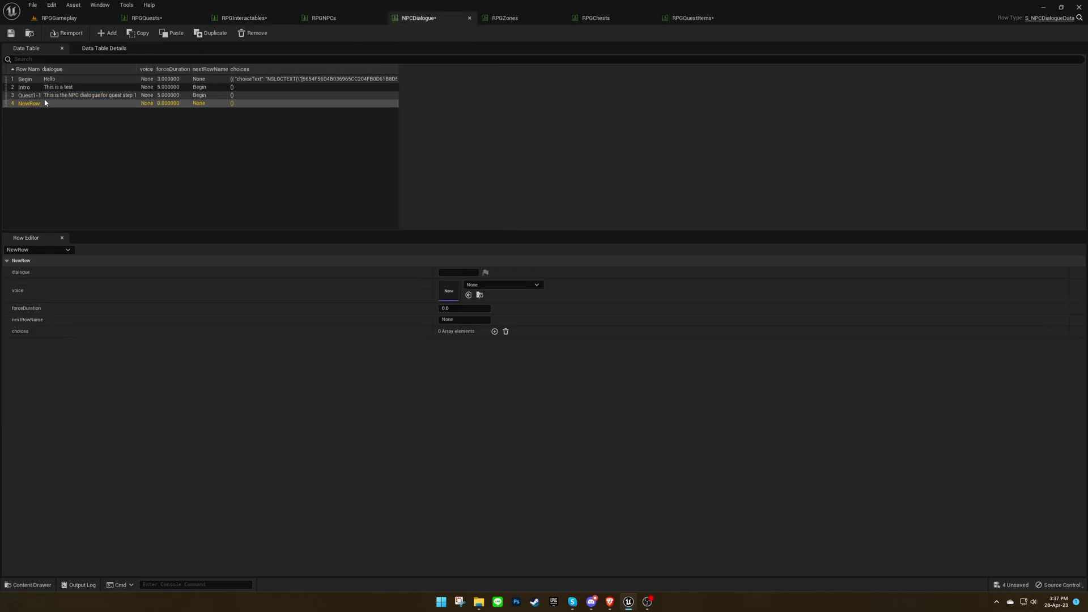
{"action": "key", "text": "Return"}
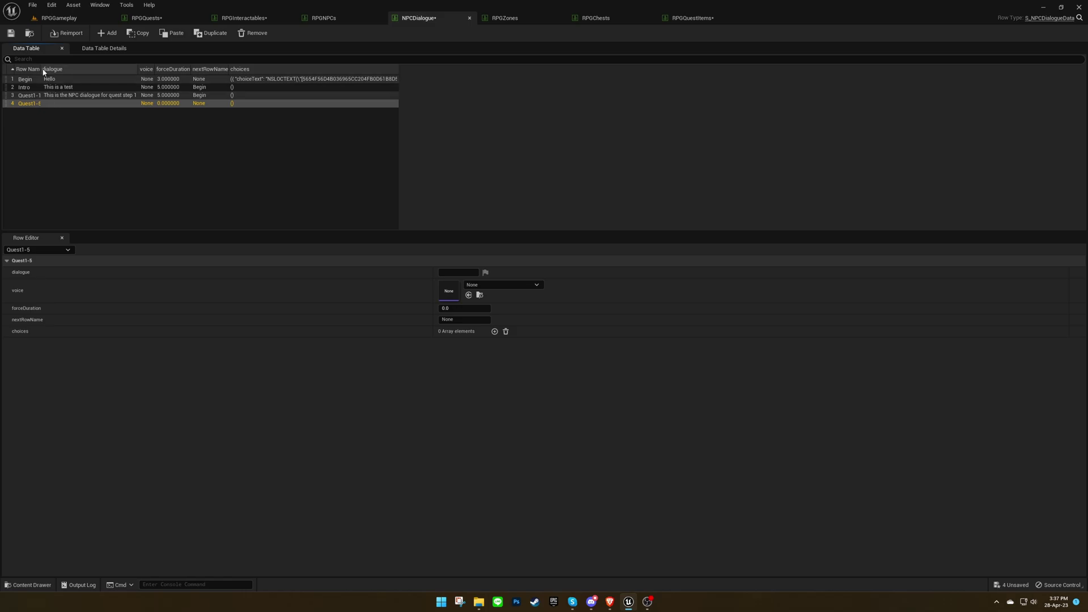
{"action": "left_click", "coordinate": [460, 272]}
{"action": "type", "text": "Thank you"}
{"action": "key", "text": "Return"}
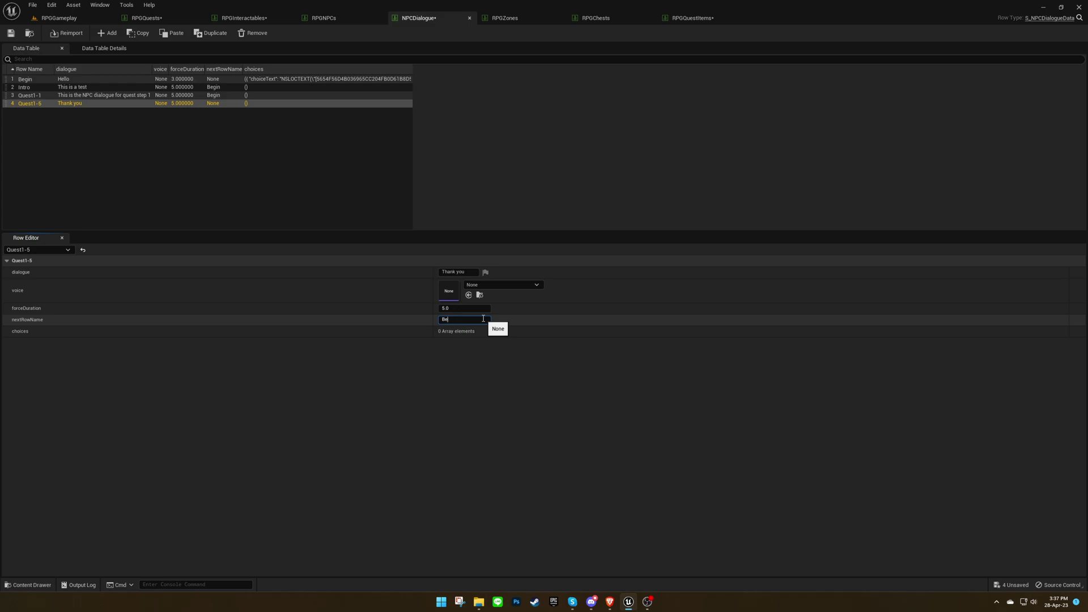
{"action": "left_click", "coordinate": [507, 352]}
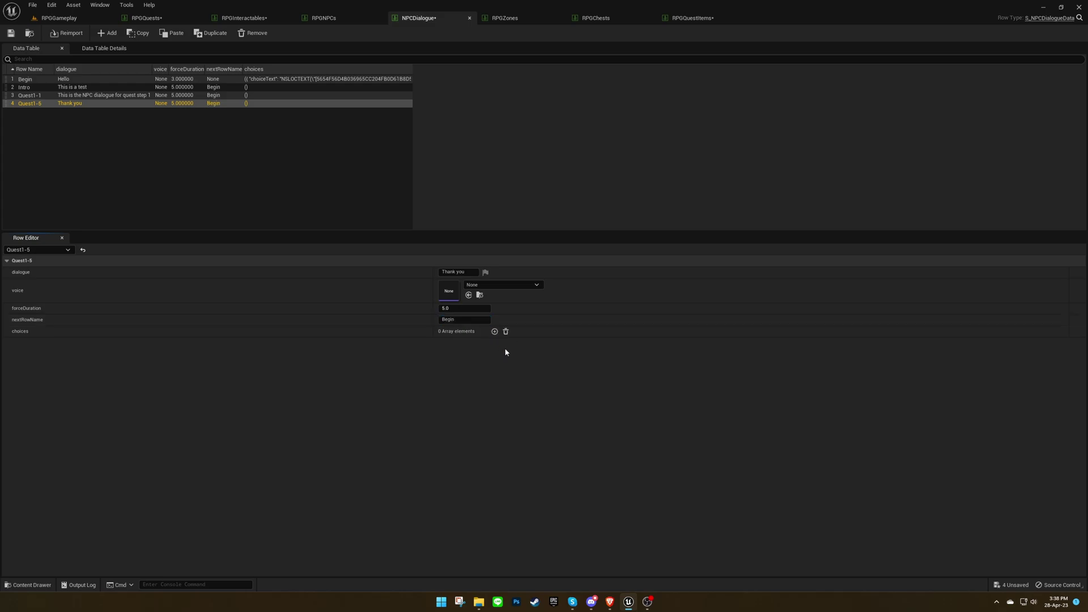
Play-test the RPGGameplay level, talk to the NPC and open the quest log
{"action": "left_click", "coordinate": [59, 17]}
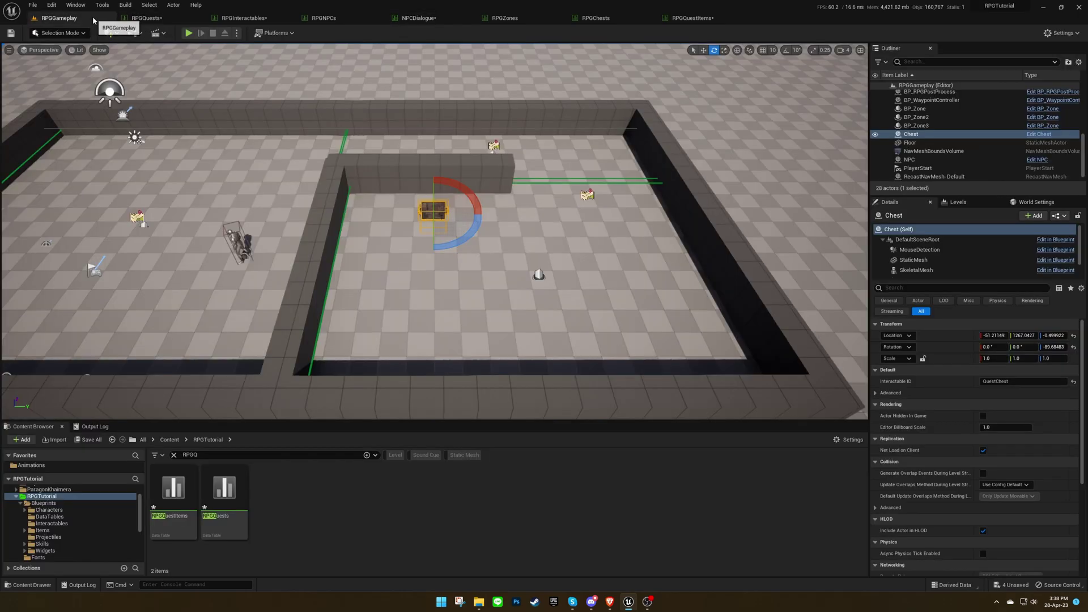
{"action": "left_click", "coordinate": [190, 34]}
{"action": "left_click", "coordinate": [438, 223]}
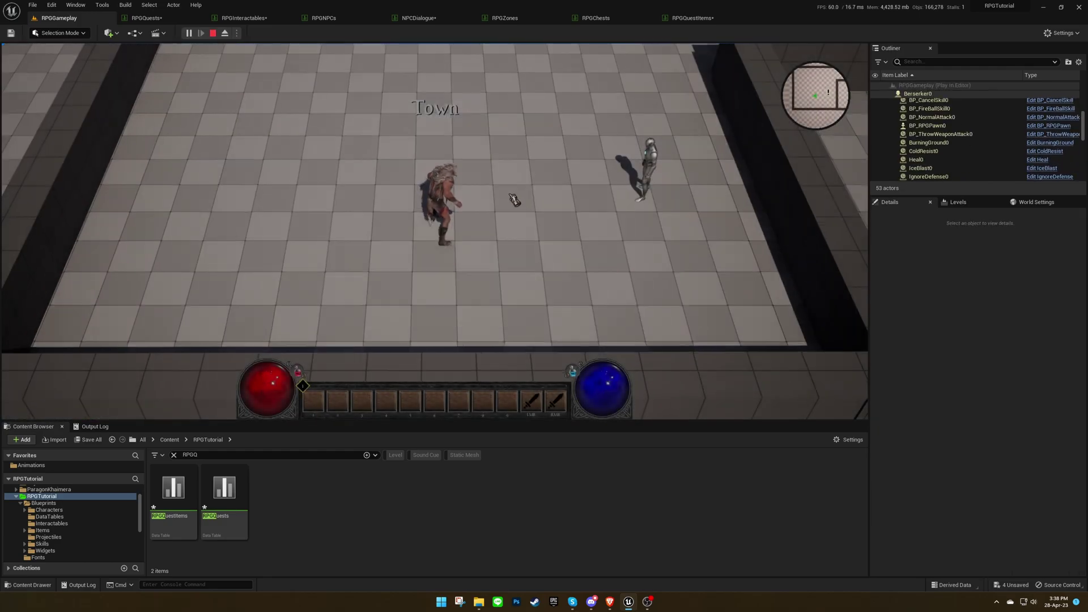
{"action": "left_click", "coordinate": [637, 173]}
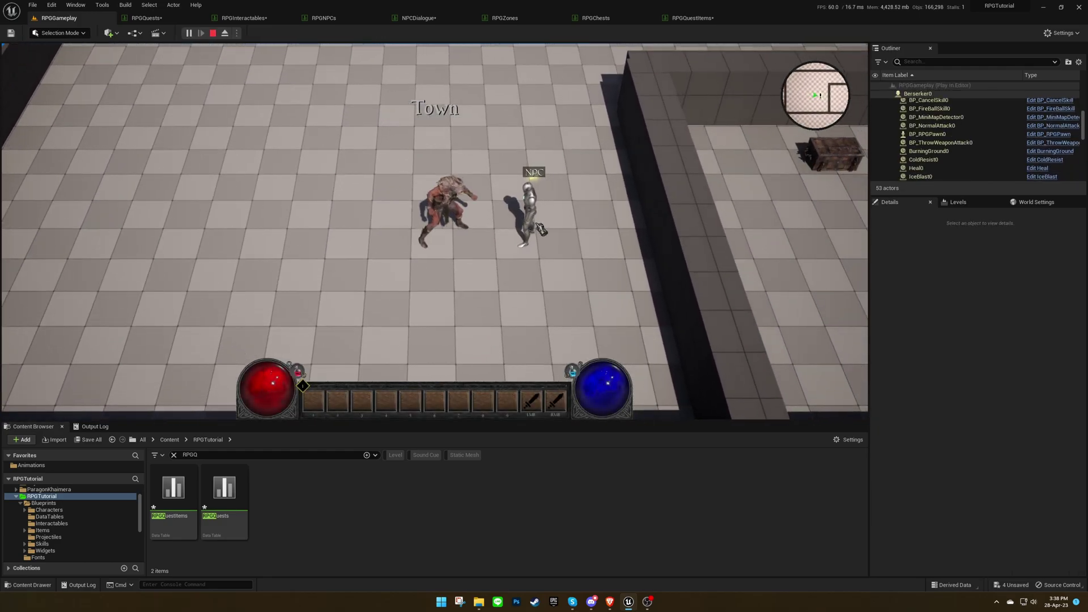
{"action": "left_click", "coordinate": [452, 102]}
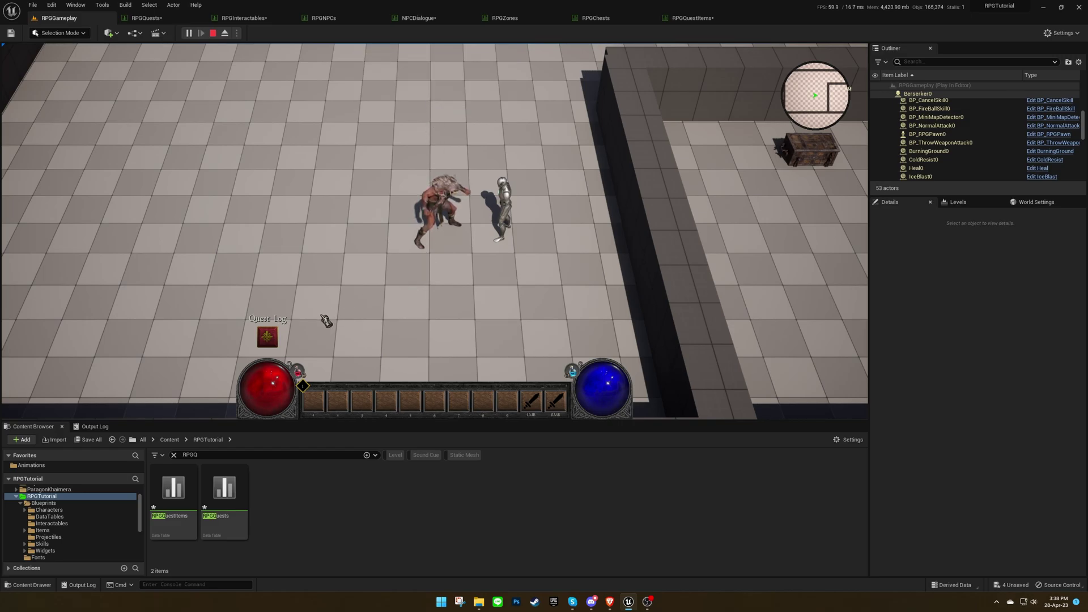
{"action": "left_click", "coordinate": [267, 336]}
{"action": "left_click", "coordinate": [507, 166]}
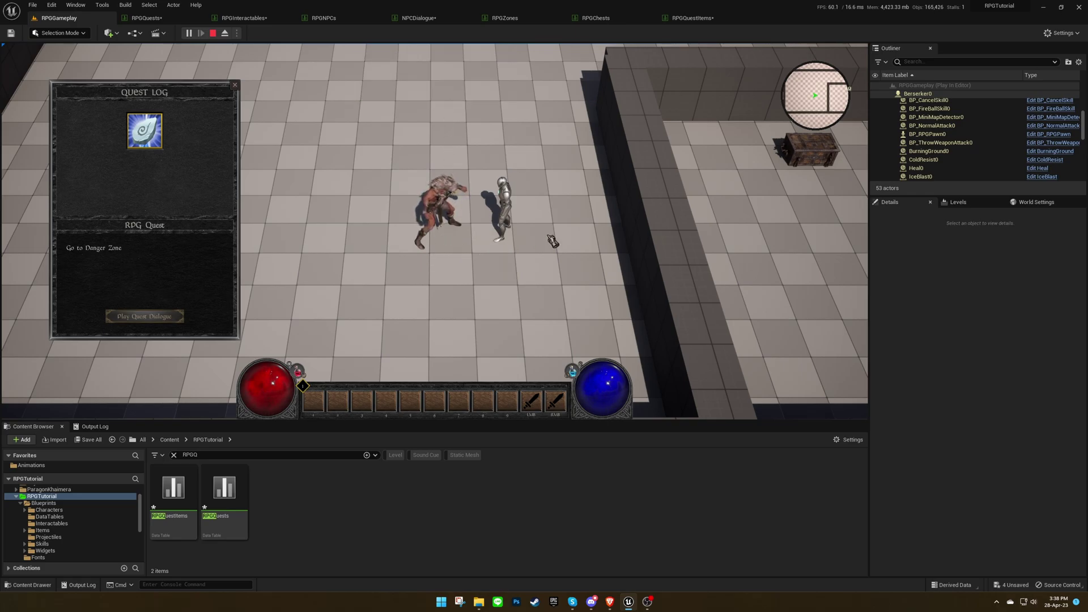
Generate a MagicStone item in the running game's inventory
{"action": "key", "text": "i"}
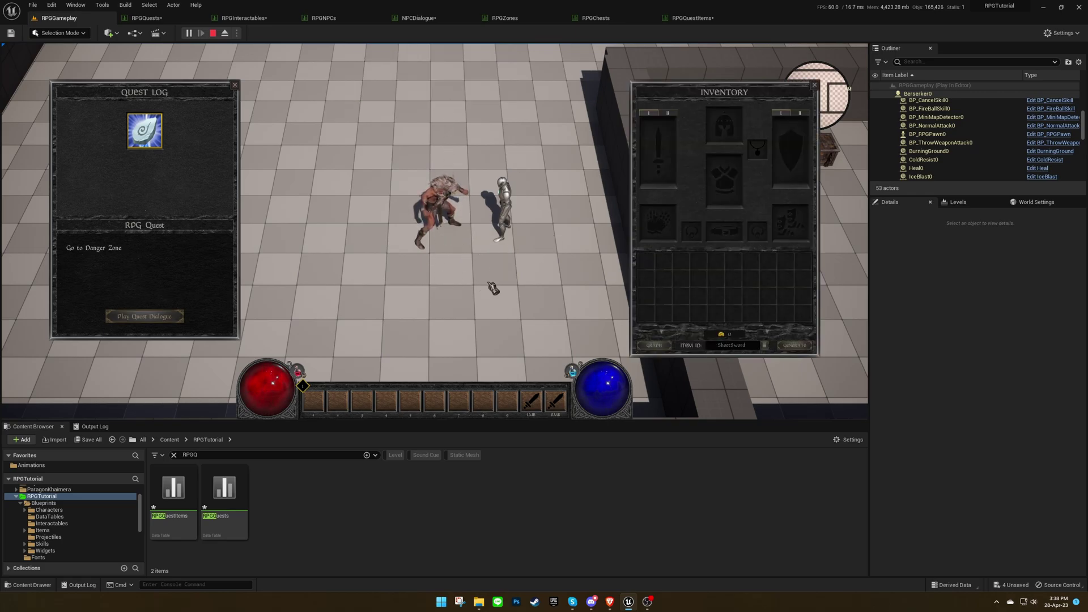
{"action": "left_click", "coordinate": [767, 345]}
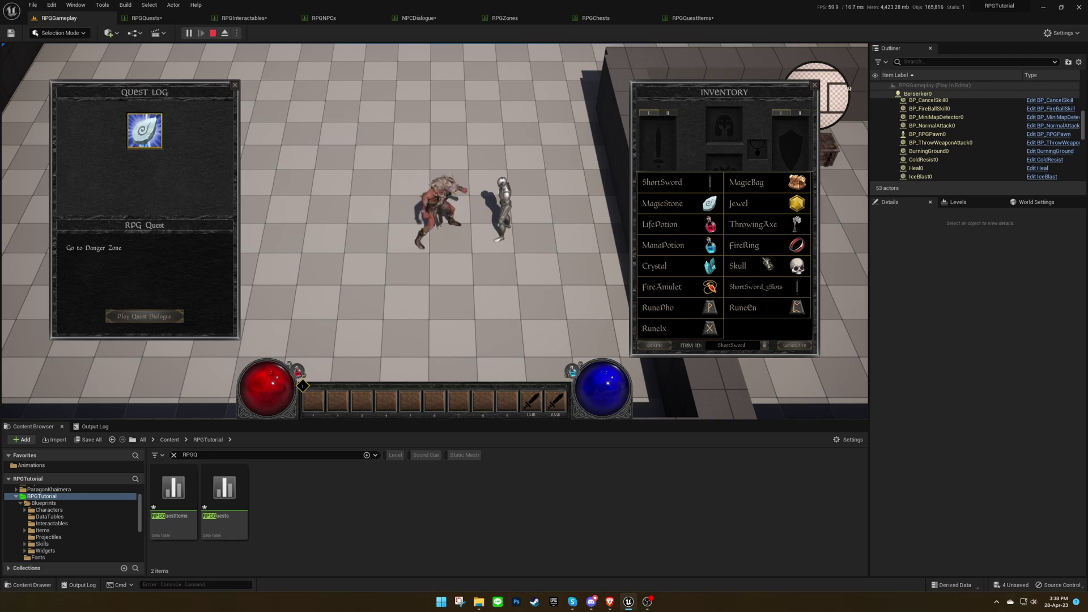
{"action": "left_click", "coordinate": [707, 211]}
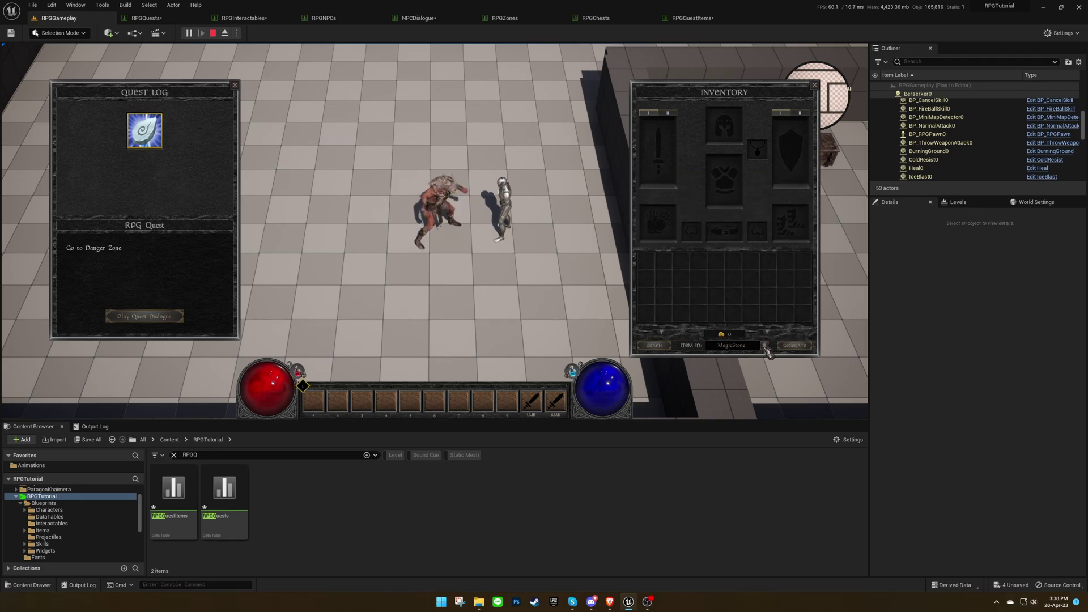
{"action": "left_click", "coordinate": [795, 345]}
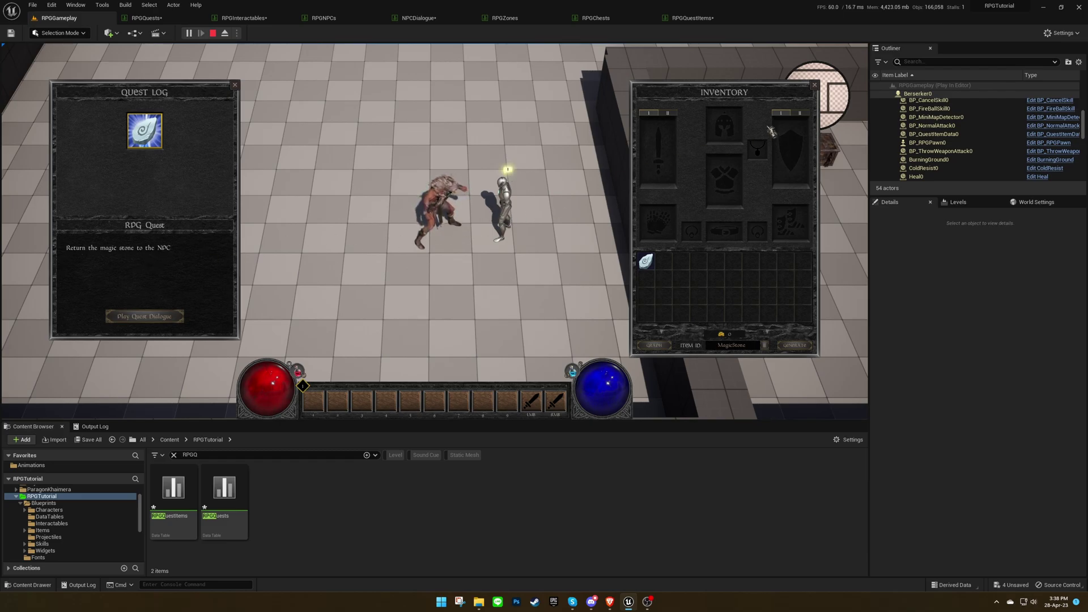
Close the inventory, return the magic stone to the NPC, and end the play session
{"action": "left_click", "coordinate": [815, 85]}
{"action": "left_click", "coordinate": [508, 216]}
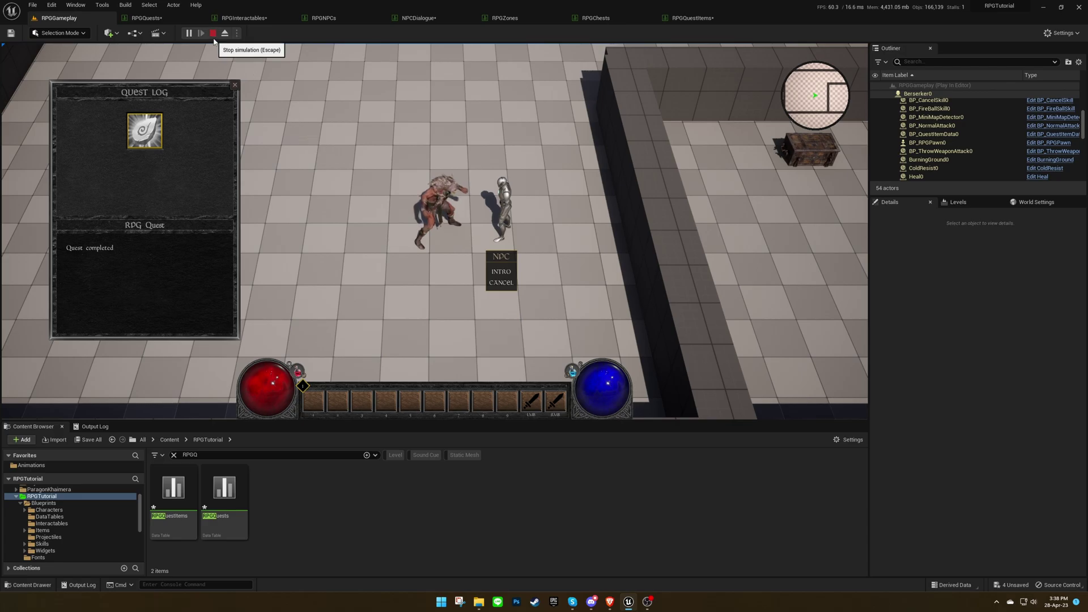
{"action": "left_click", "coordinate": [213, 34]}
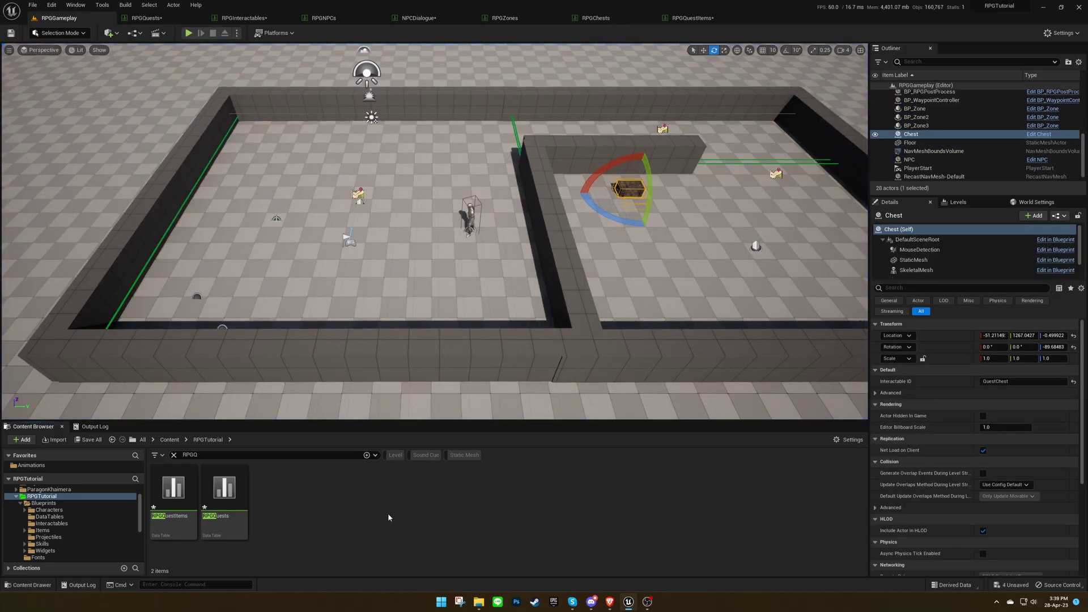
Add a sixth questSteps element to Quest1 in RPGQuests with ID Quest1-6 and description "Kill the monster"
{"action": "left_click", "coordinate": [147, 18]}
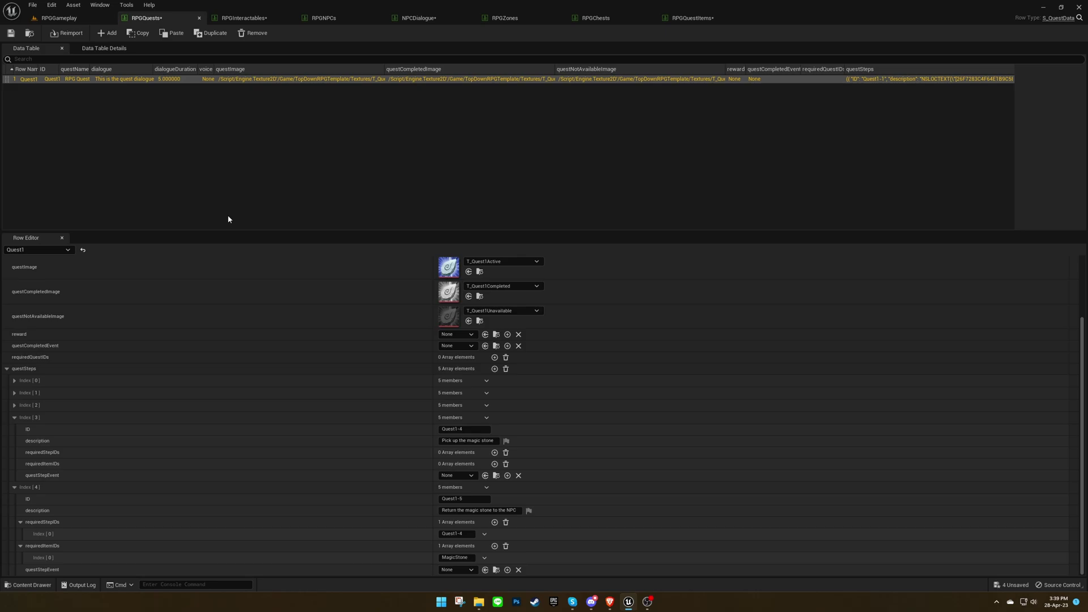
{"action": "left_click", "coordinate": [494, 368]}
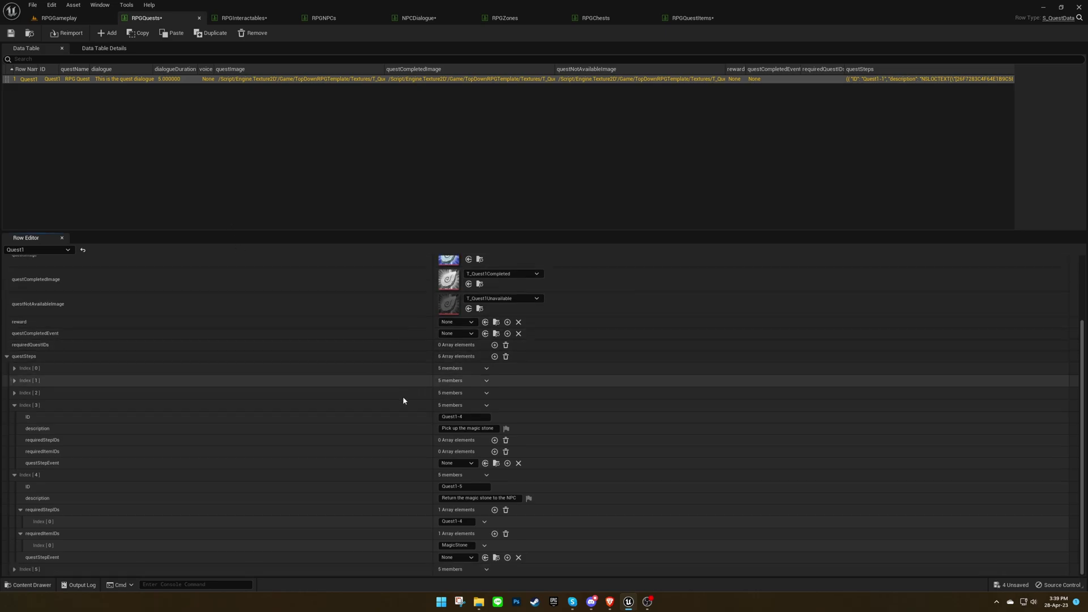
{"action": "left_click", "coordinate": [386, 565]}
{"action": "scroll", "coordinate": [386, 566], "scroll_direction": "down", "scroll_amount": 2}
{"action": "left_click", "coordinate": [464, 523]}
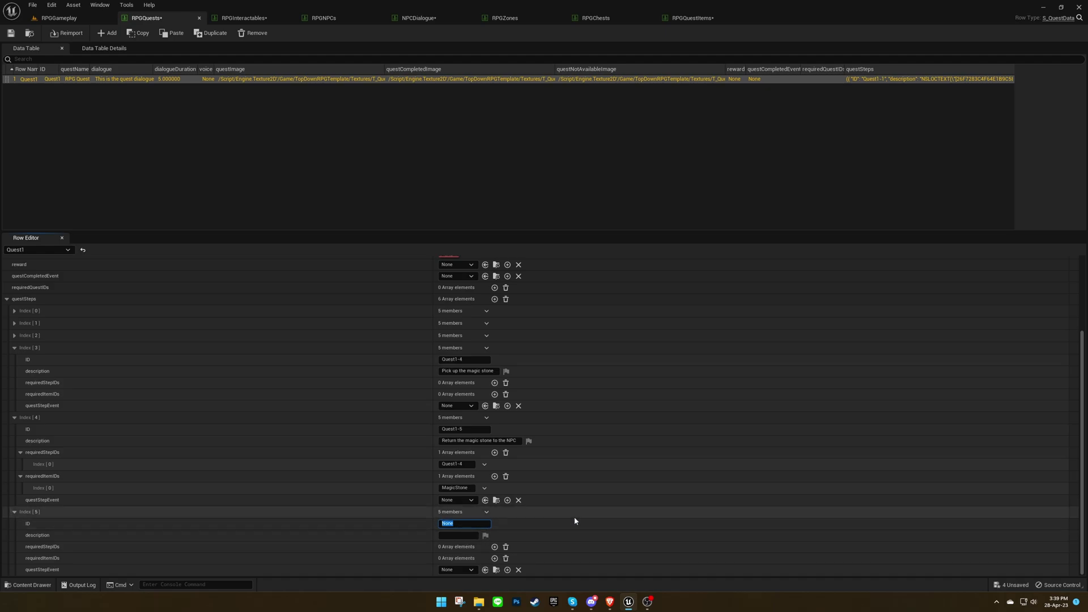
{"action": "type", "text": "Quest1-5"}
{"action": "key", "text": "Return"}
{"action": "left_click", "coordinate": [469, 536]}
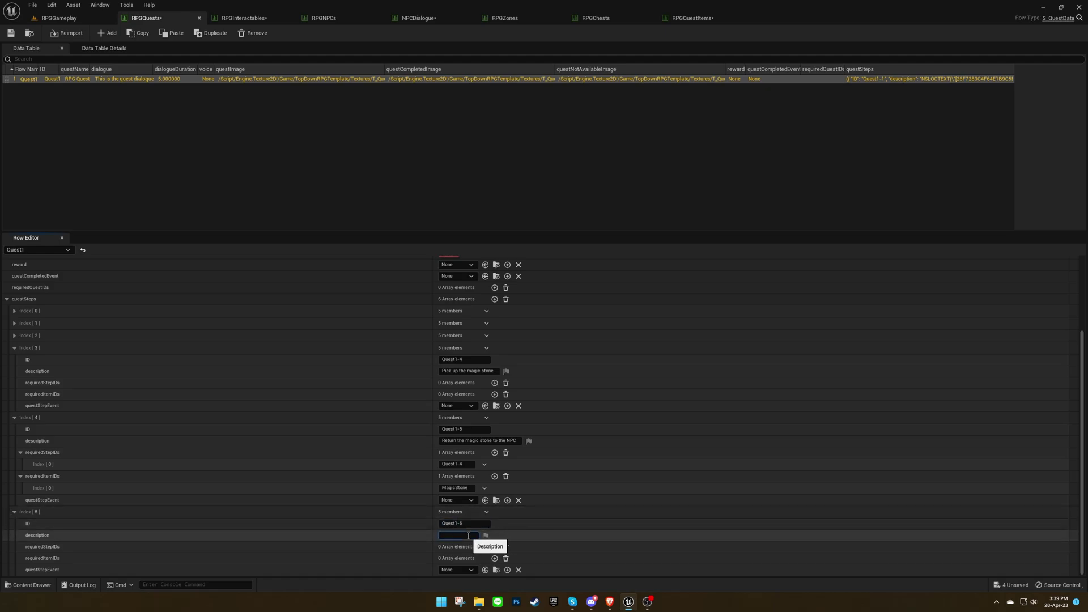
{"action": "type", "text": "Kill the monster"}
{"action": "key", "text": "Return"}
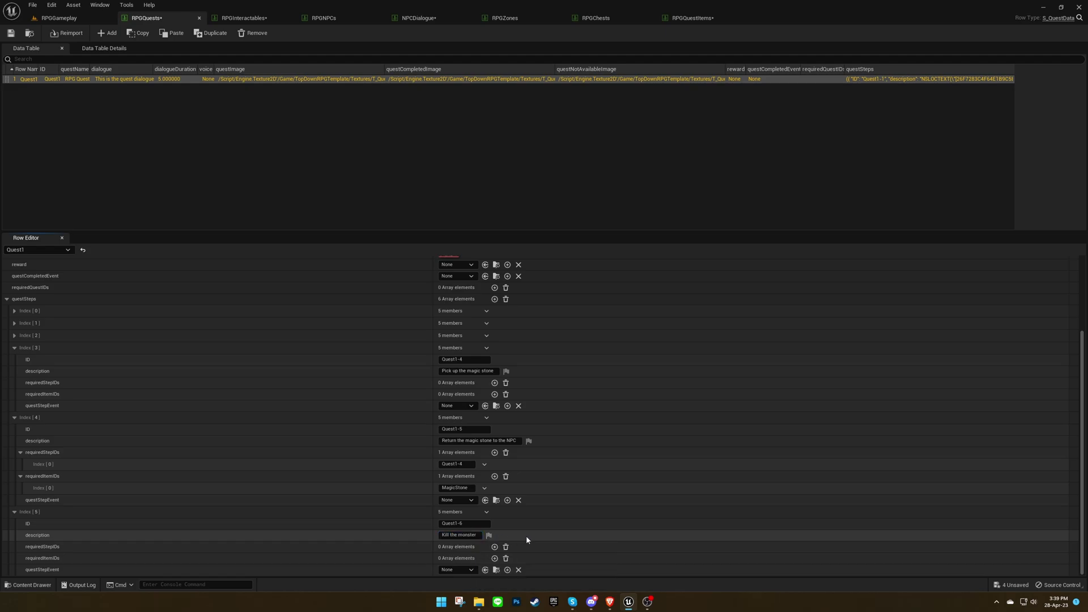
Add Quest1-5 as a required step ID of quest step Quest1-6
{"action": "left_click", "coordinate": [495, 547]}
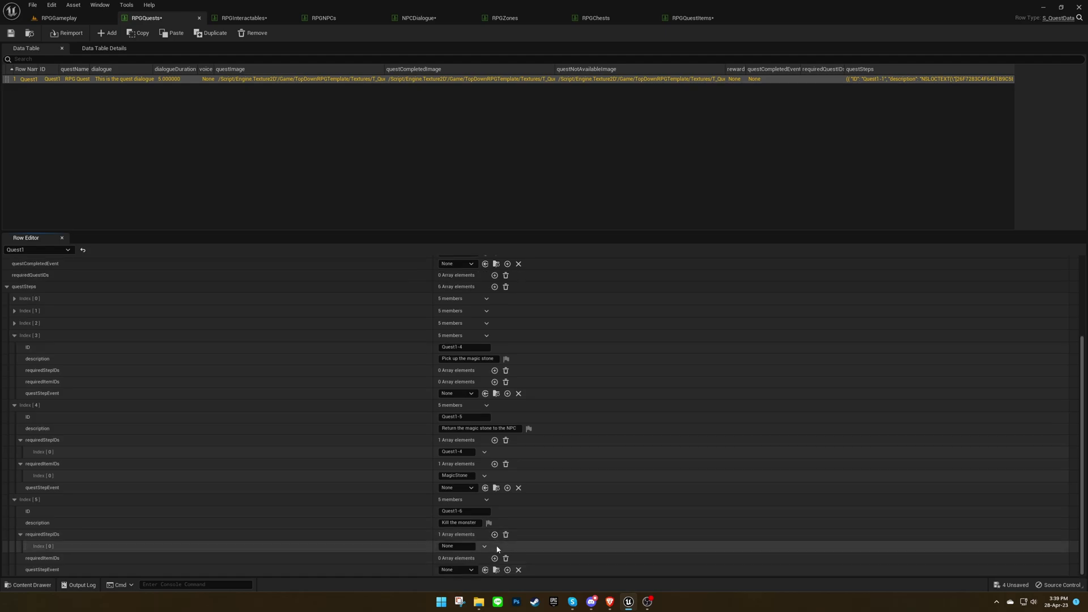
{"action": "left_click", "coordinate": [464, 545]}
{"action": "type", "text": "Quest1-5"}
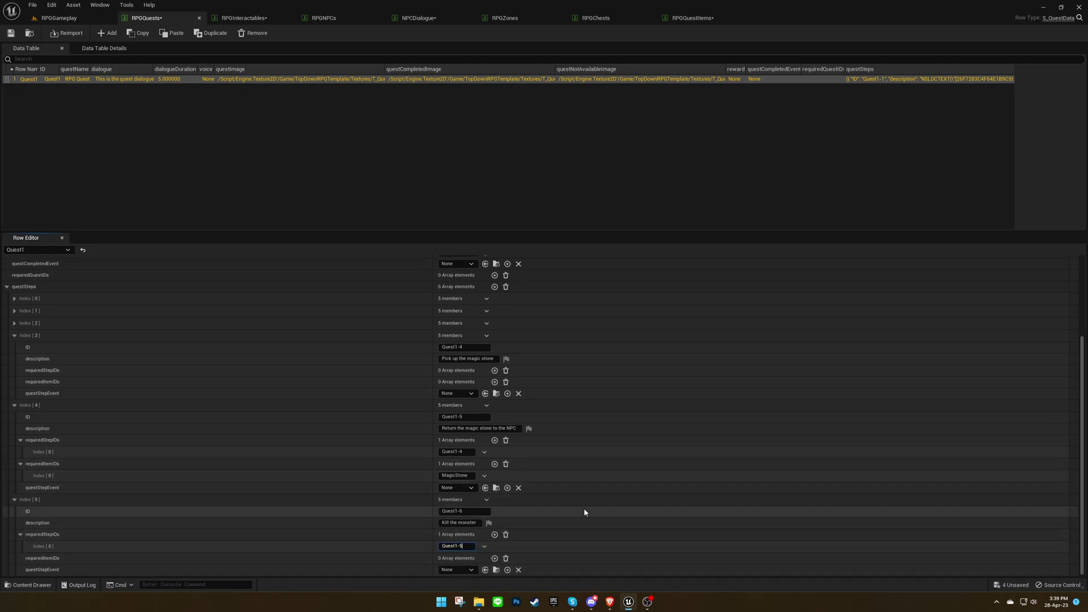
{"action": "key", "text": "ctrl+a"}
{"action": "key", "text": "Return"}
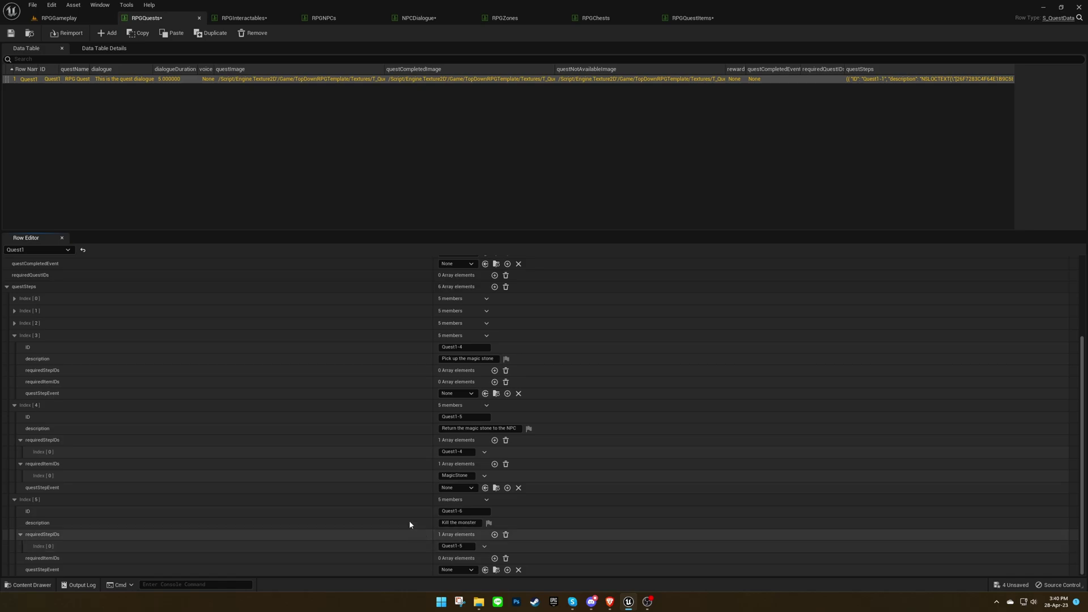
Create a folder named Quests inside the RPGTutorial Blueprints folder and open it
{"action": "left_click", "coordinate": [59, 18]}
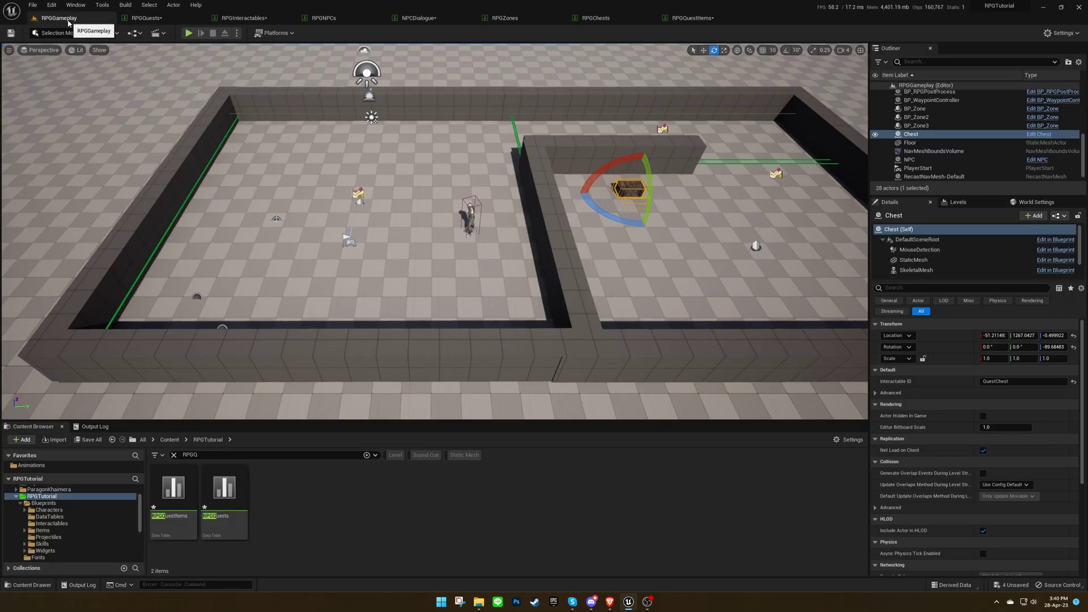
{"action": "left_click", "coordinate": [173, 456]}
{"action": "double_click", "coordinate": [182, 487]}
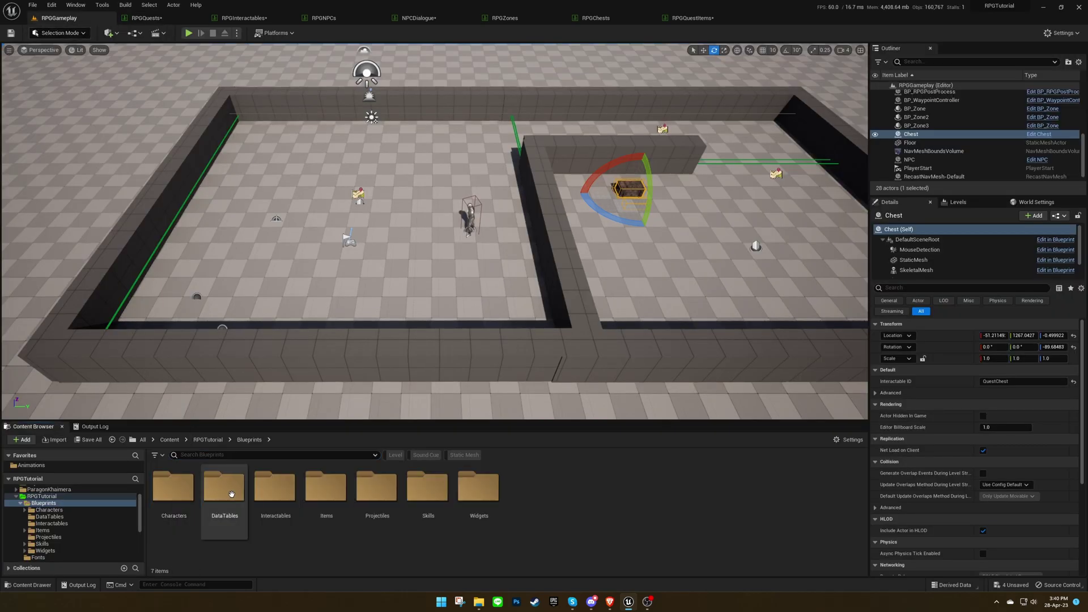
{"action": "right_click", "coordinate": [565, 508]}
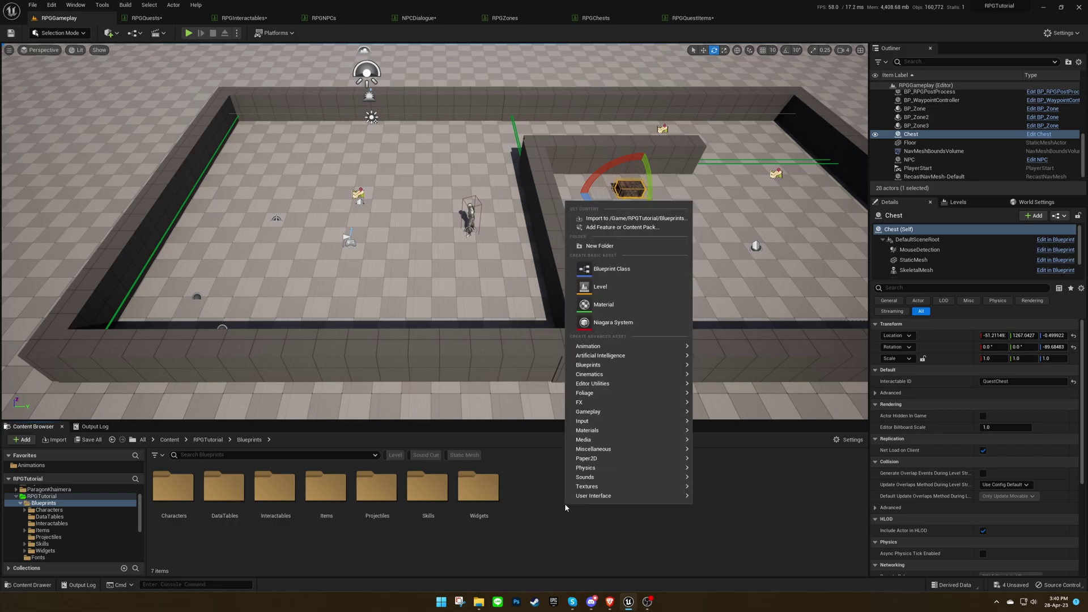
{"action": "left_click", "coordinate": [615, 246]}
{"action": "type", "text": "Quests"}
{"action": "key", "text": "Return"}
{"action": "key", "text": "Return"}
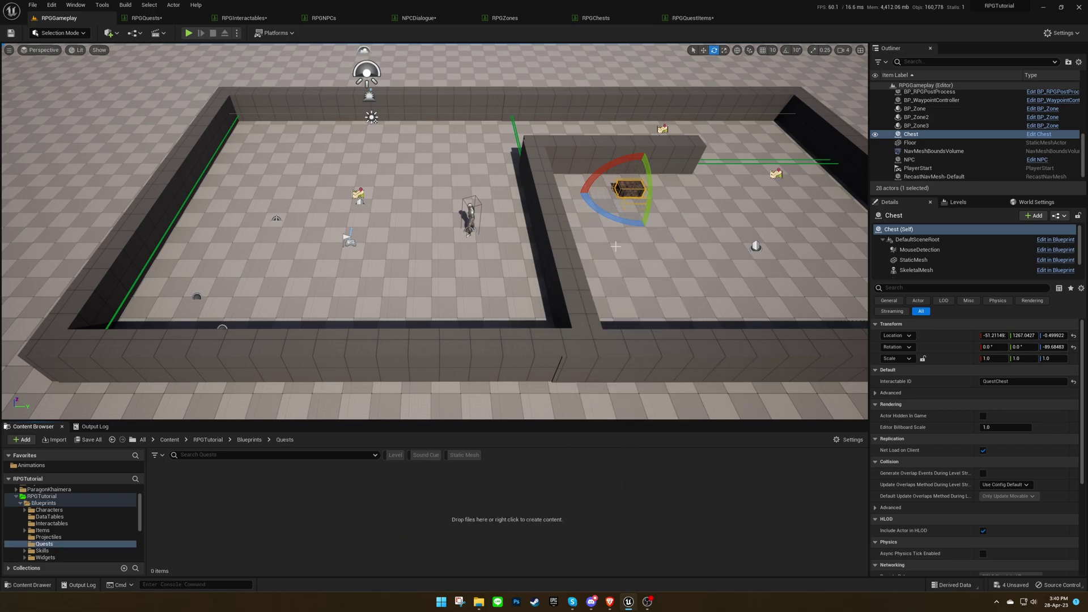
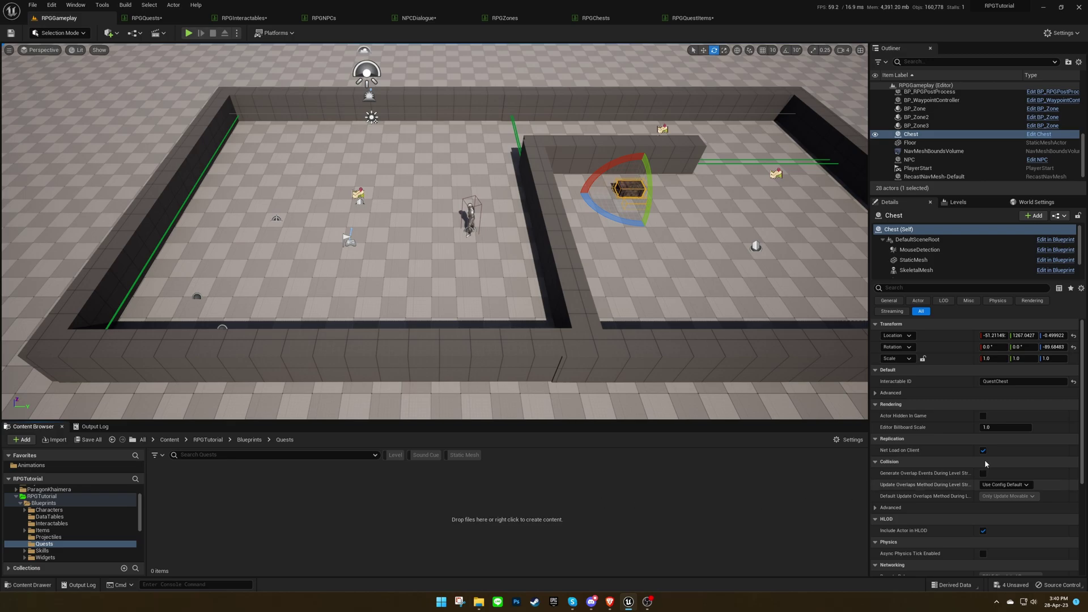
Copy the parent class name BP_QuestStepEventBase from the Quest Step Event section of the template documentation in the browser
{"action": "left_click", "coordinate": [610, 602]}
{"action": "double_click", "coordinate": [623, 196]}
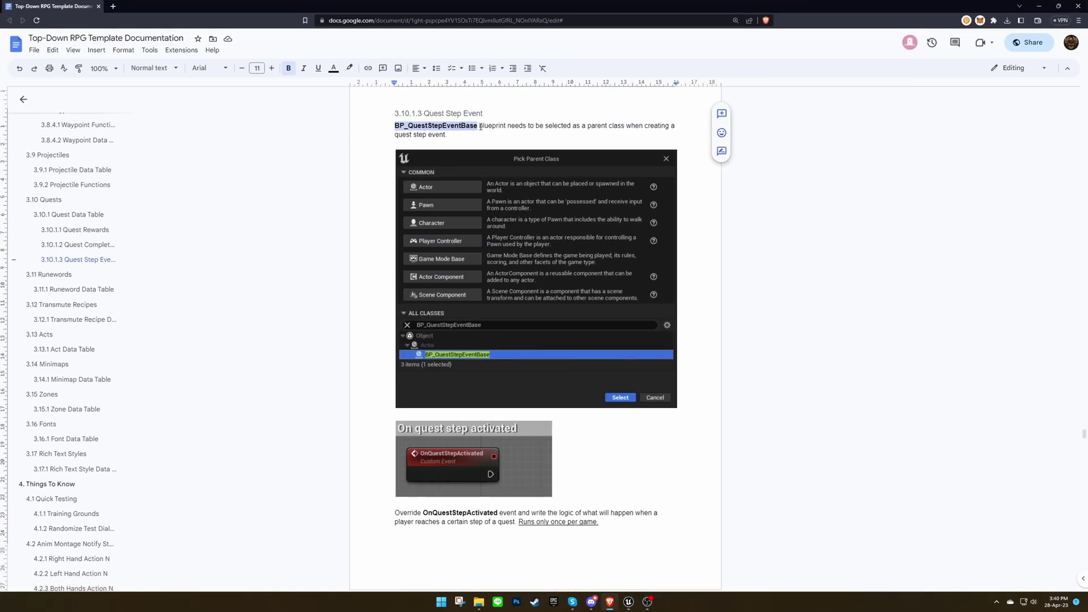
{"action": "left_click_drag", "start_coordinate": [339, 9], "coordinate": [454, 611]}
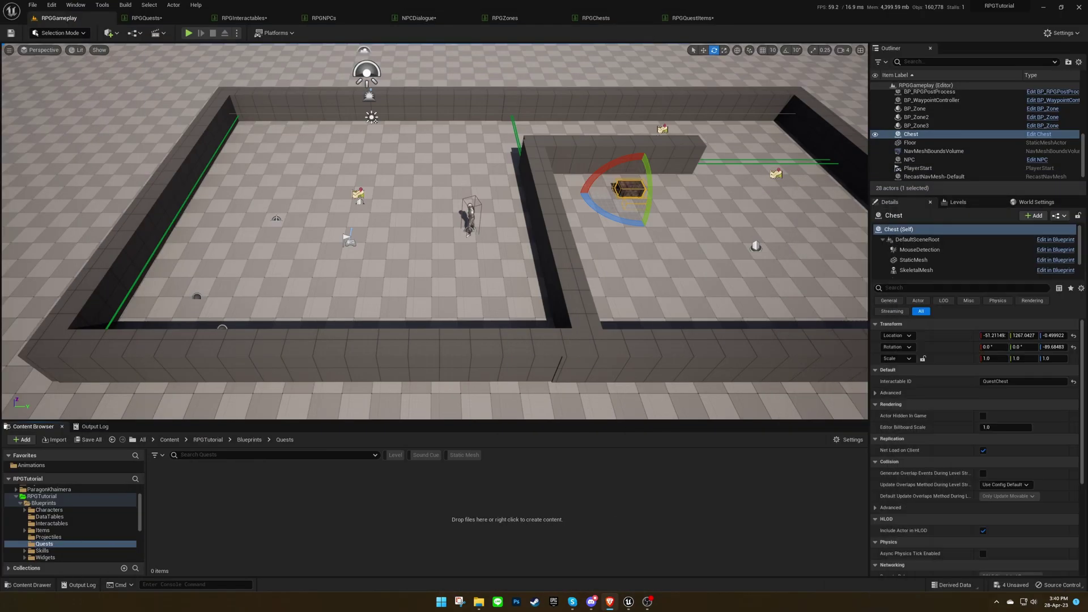
Create a Blueprint class named RPGQuestSteoEvent in the Quests folder with parent BP_QuestStepEventBase, and open its Event Graph
{"action": "right_click", "coordinate": [314, 494]}
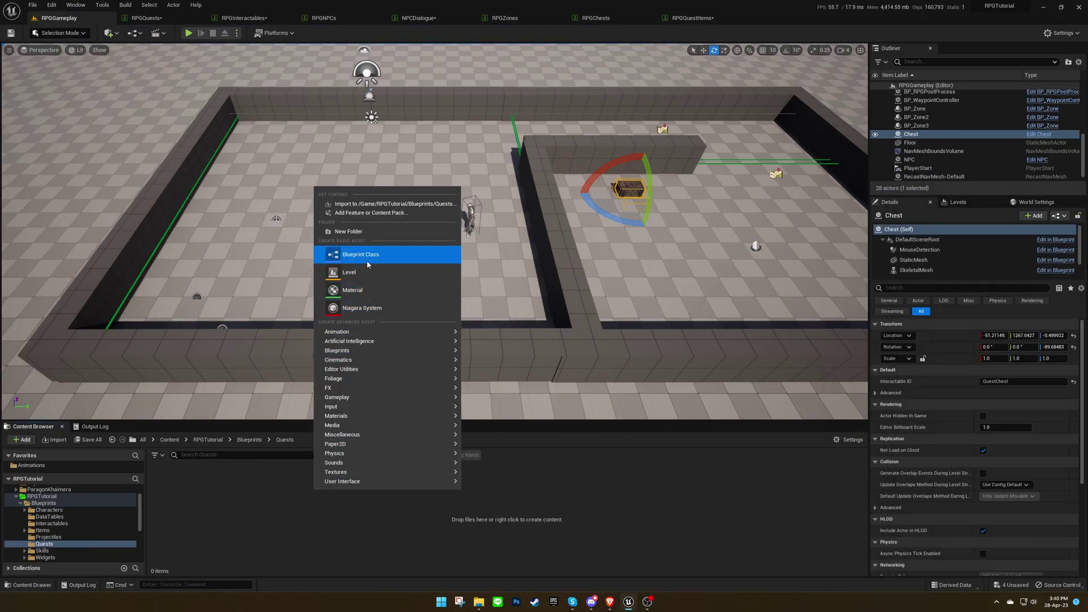
{"action": "left_click", "coordinate": [386, 252]}
{"action": "key", "text": "ctrl+v"}
{"action": "left_click", "coordinate": [500, 376]}
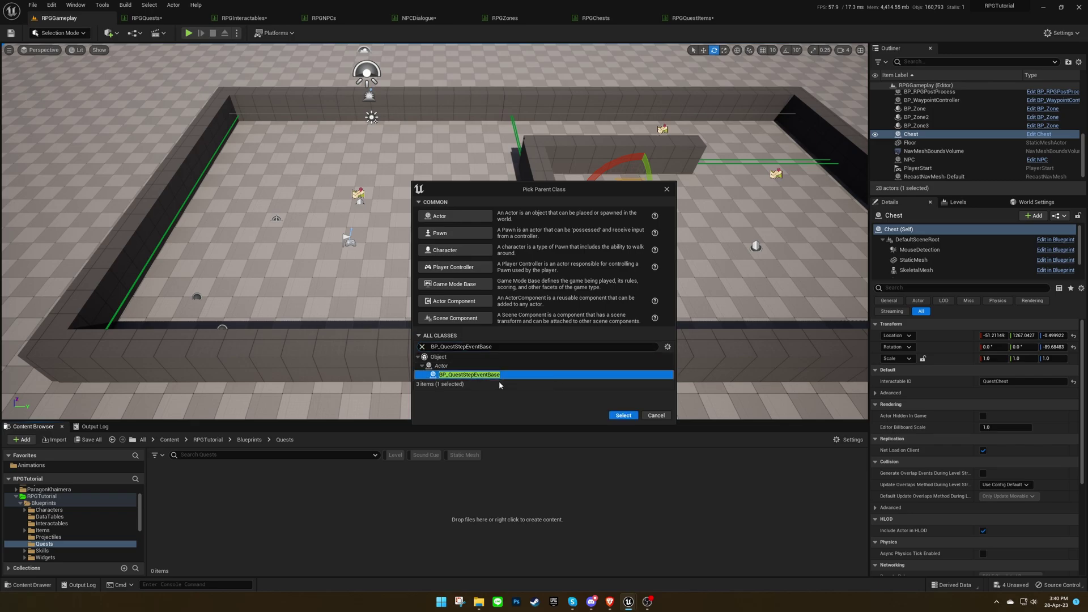
{"action": "left_click", "coordinate": [624, 415]}
{"action": "type", "text": "RPG"}
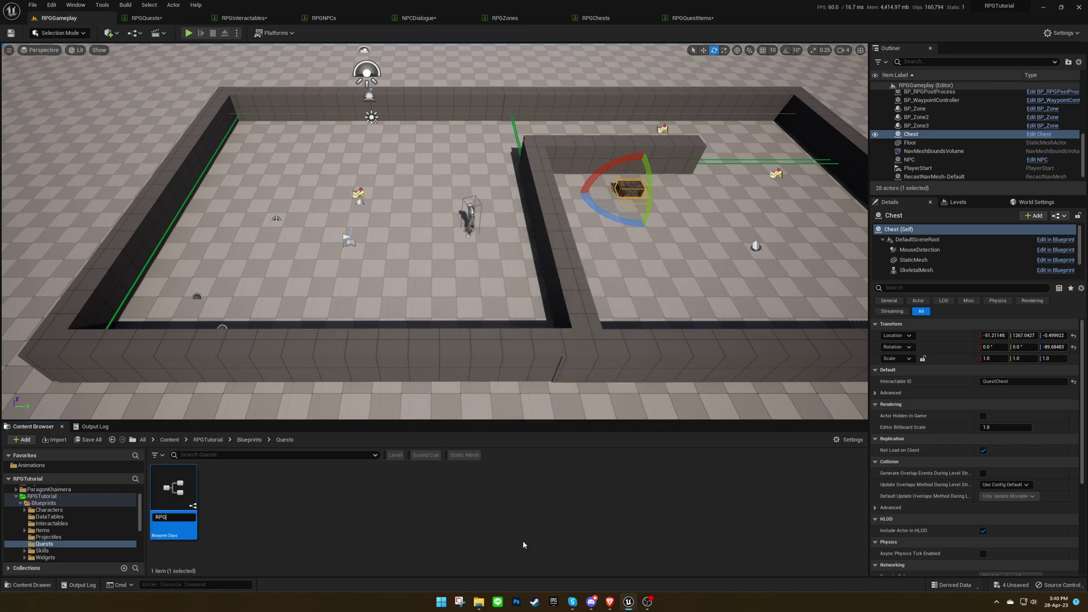
{"action": "type", "text": "QuestSteoEvent"}
{"action": "key", "text": "Return"}
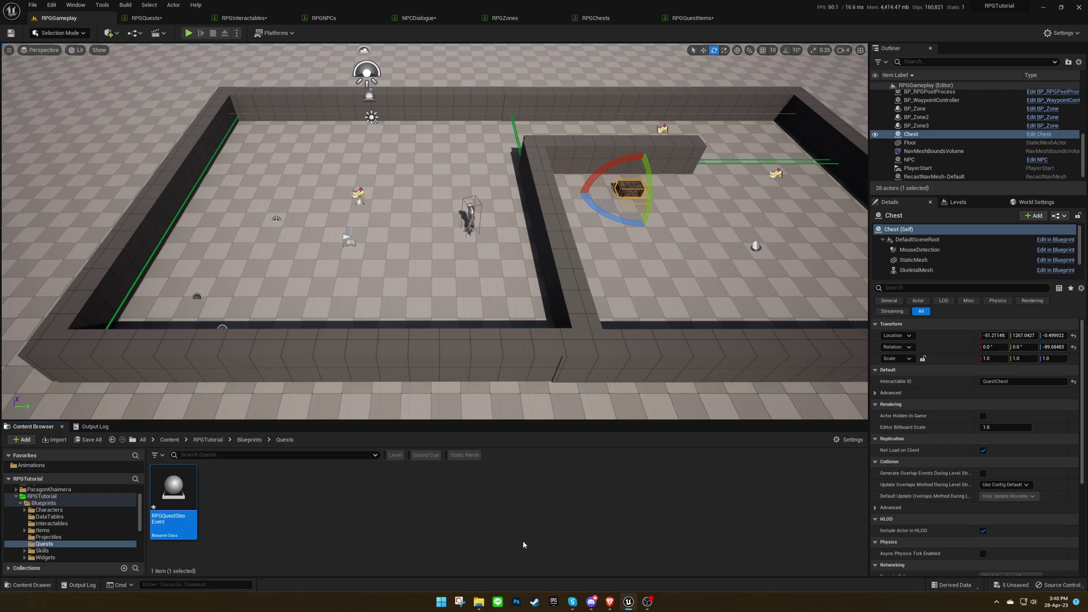
{"action": "key", "text": "Return"}
{"action": "left_click", "coordinate": [330, 48]}
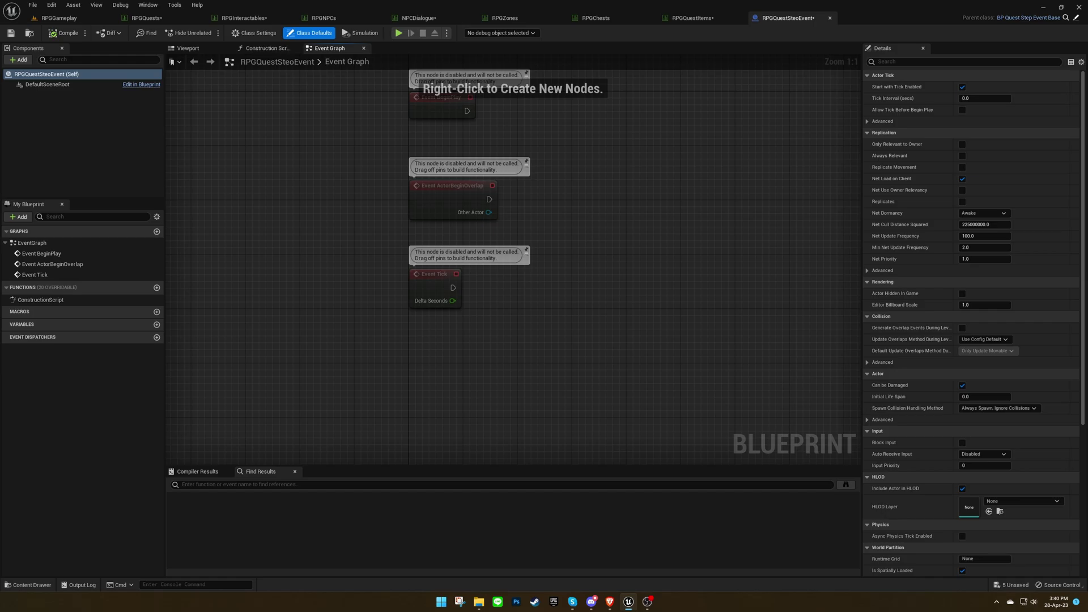
Copy the event name OnQuestStepActivated from the Quest Step Event section of the browser documentation and return to the Blueprint
{"action": "left_click_drag", "start_coordinate": [1087, 105], "coordinate": [532, 100]}
{"action": "double_click", "coordinate": [532, 101]}
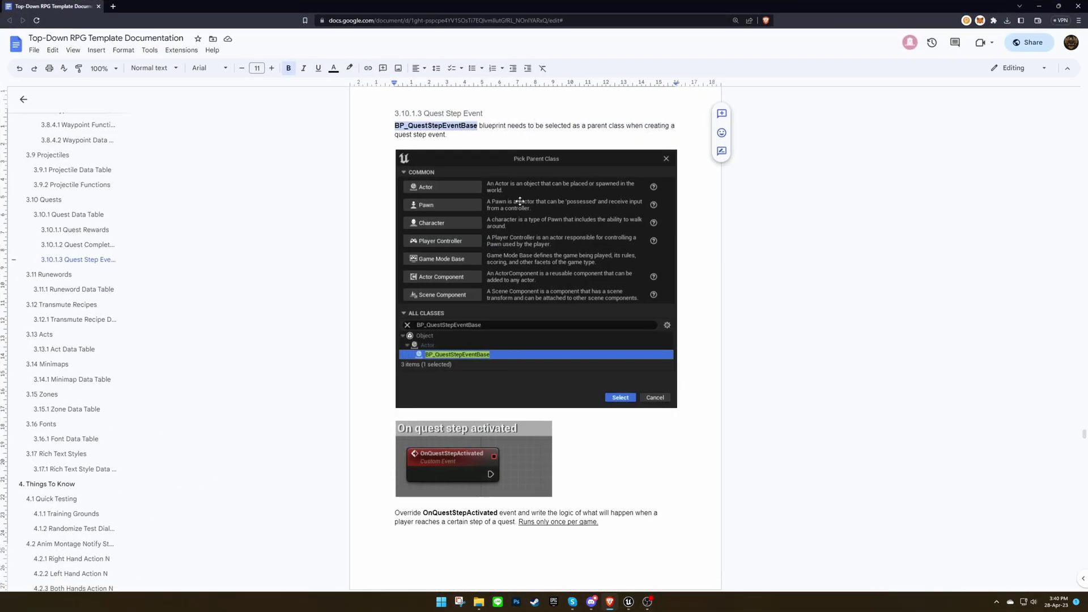
{"action": "scroll", "coordinate": [520, 201], "scroll_direction": "down", "scroll_amount": 3}
{"action": "double_click", "coordinate": [448, 342]}
{"action": "key", "text": "ctrl+c"}
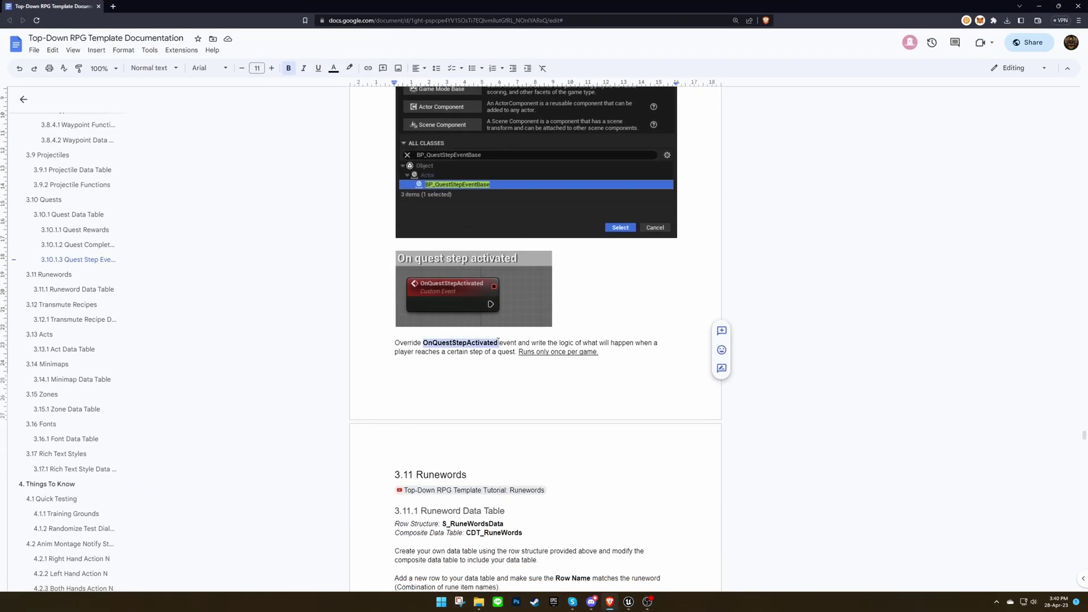
{"action": "left_click", "coordinate": [554, 342]}
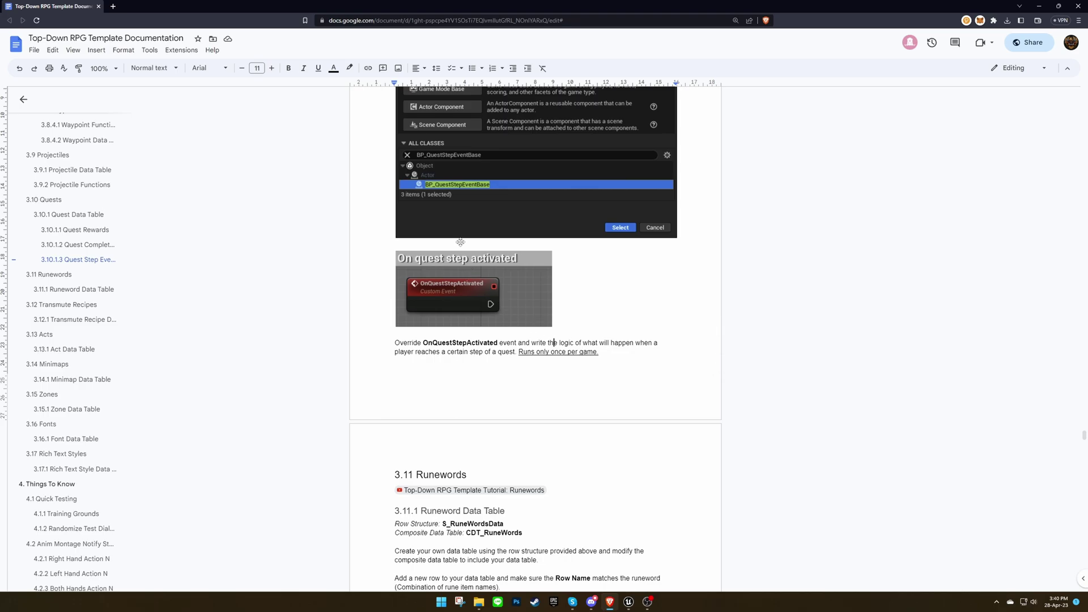
{"action": "left_click_drag", "start_coordinate": [272, 4], "coordinate": [1087, 278]}
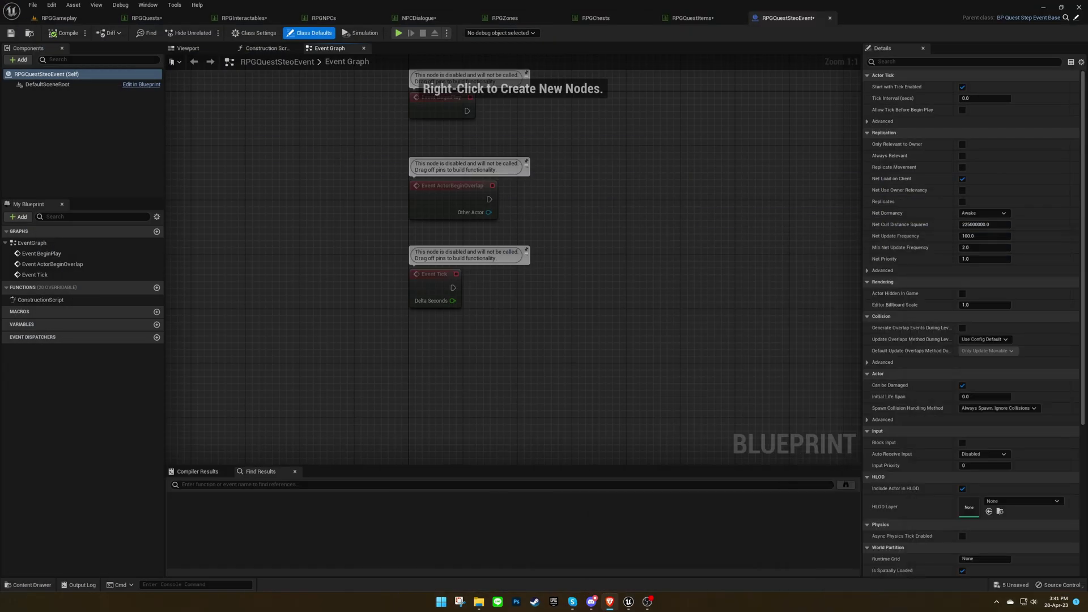
Add the Event On Quest Step Activated node to empty space below Event Tick in the graph
{"action": "right_click_drag", "start_coordinate": [454, 369], "coordinate": [376, 262]}
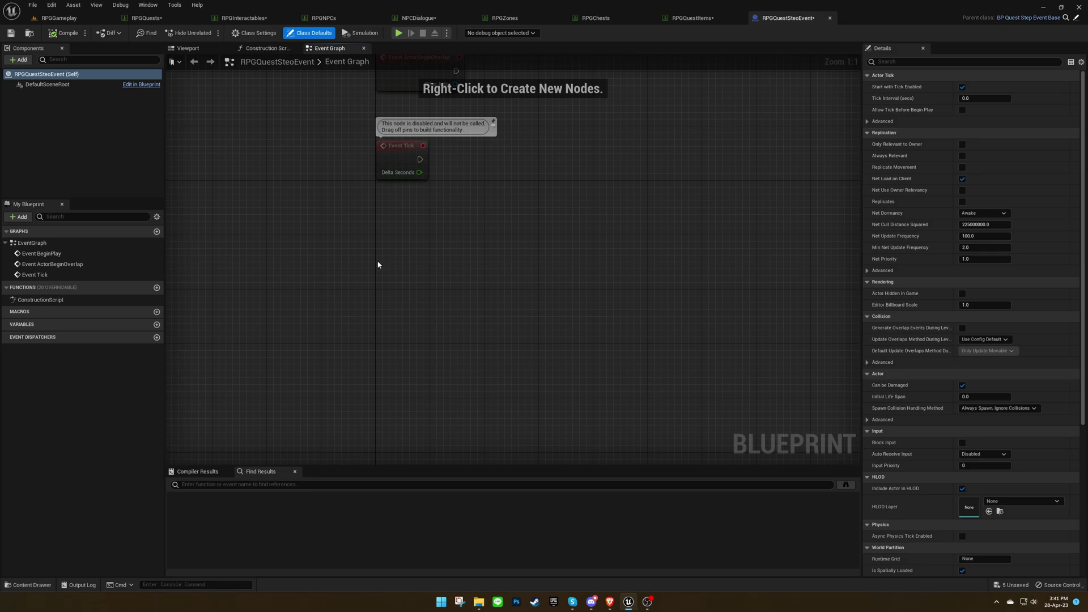
{"action": "right_click", "coordinate": [377, 262]}
{"action": "key", "text": "ctrl+v"}
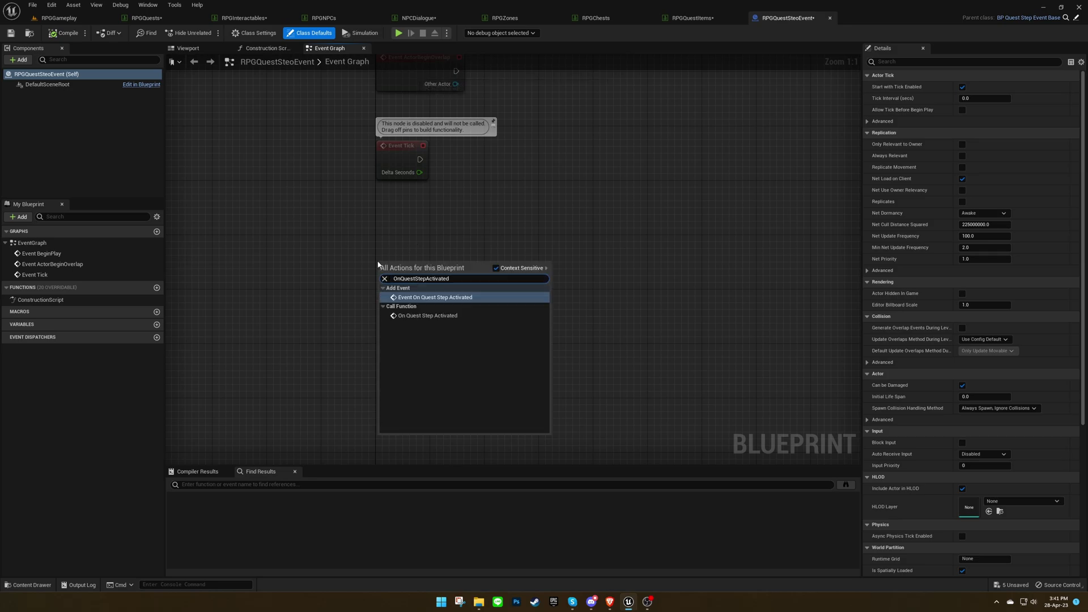
{"action": "left_click", "coordinate": [435, 298]}
{"action": "right_click_drag", "start_coordinate": [525, 307], "coordinate": [437, 295]}
{"action": "left_click", "coordinate": [434, 297]}
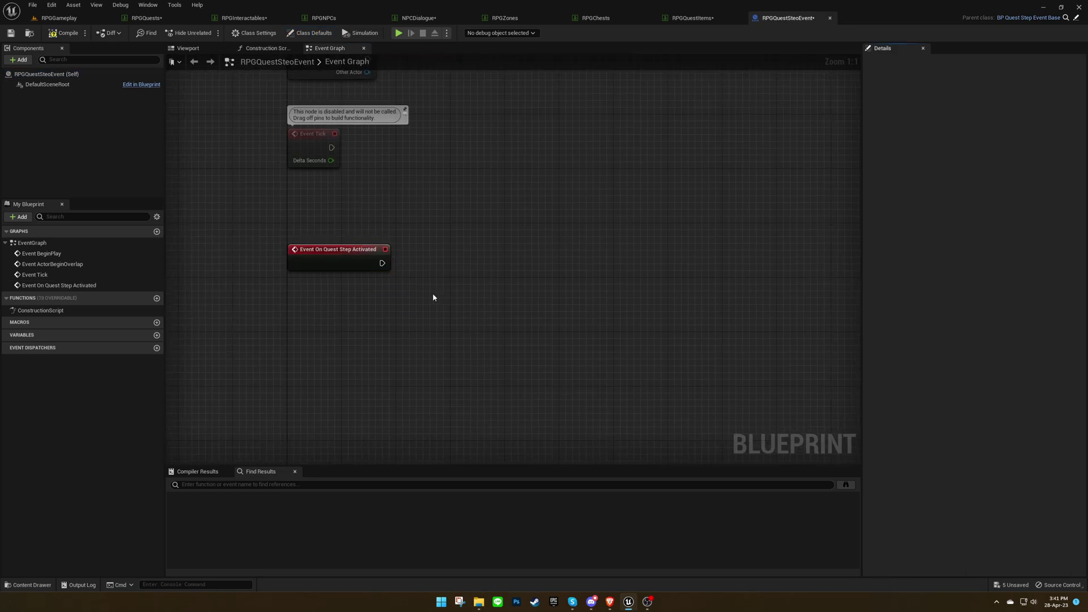
Add a Get Battle Controller variable node near the On Quest Step Activated event
{"action": "right_click", "coordinate": [433, 297]}
{"action": "type", "text": "get"}
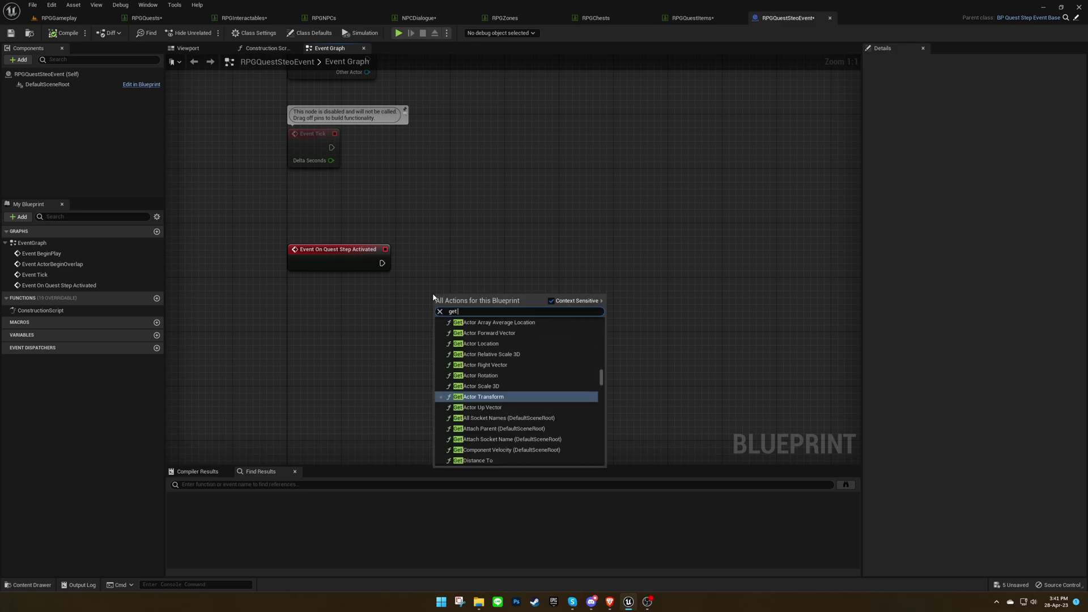
{"action": "type", "text": " batt"}
{"action": "key", "text": "Return"}
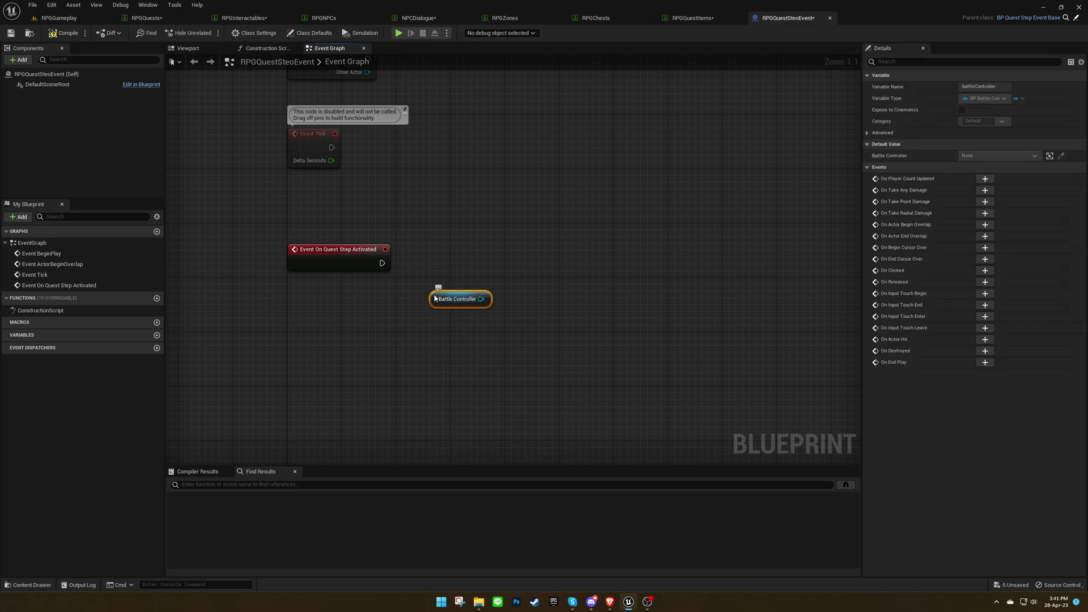
Add a Spawn Enemy Character node targeting Battle Controller and connect its execution input to Event On Quest Step Activated
{"action": "mouse_move", "coordinate": [434, 298]}
{"action": "left_mouse_down"}
{"action": "mouse_move", "coordinate": [323, 318]}
{"action": "mouse_move", "coordinate": [433, 304]}
{"action": "mouse_move", "coordinate": [418, 298]}
{"action": "left_mouse_up"}
{"action": "type", "text": "spawn"}
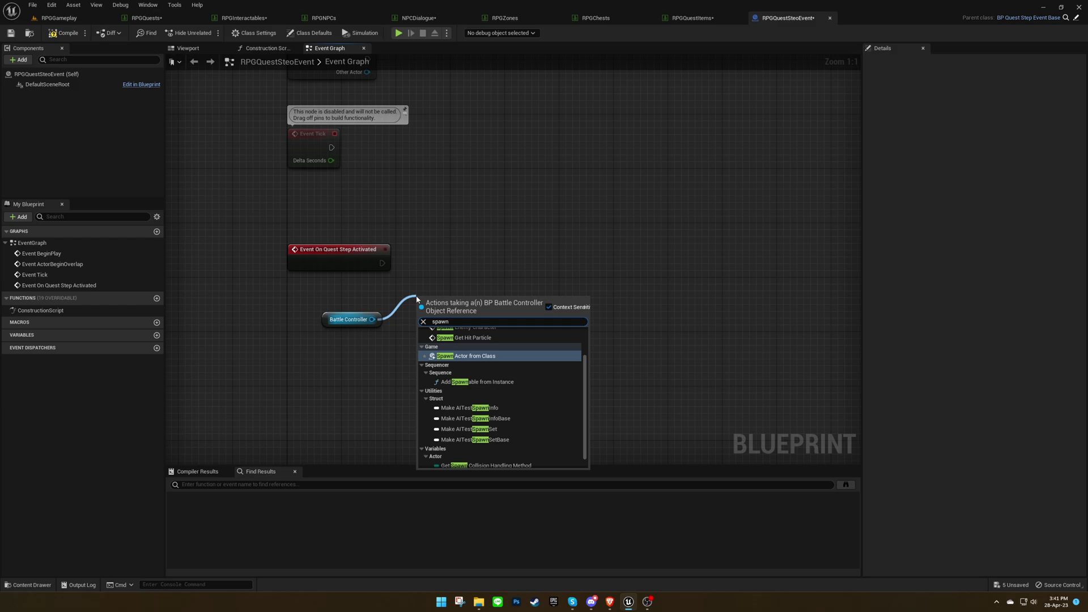
{"action": "type", "text": " ene"}
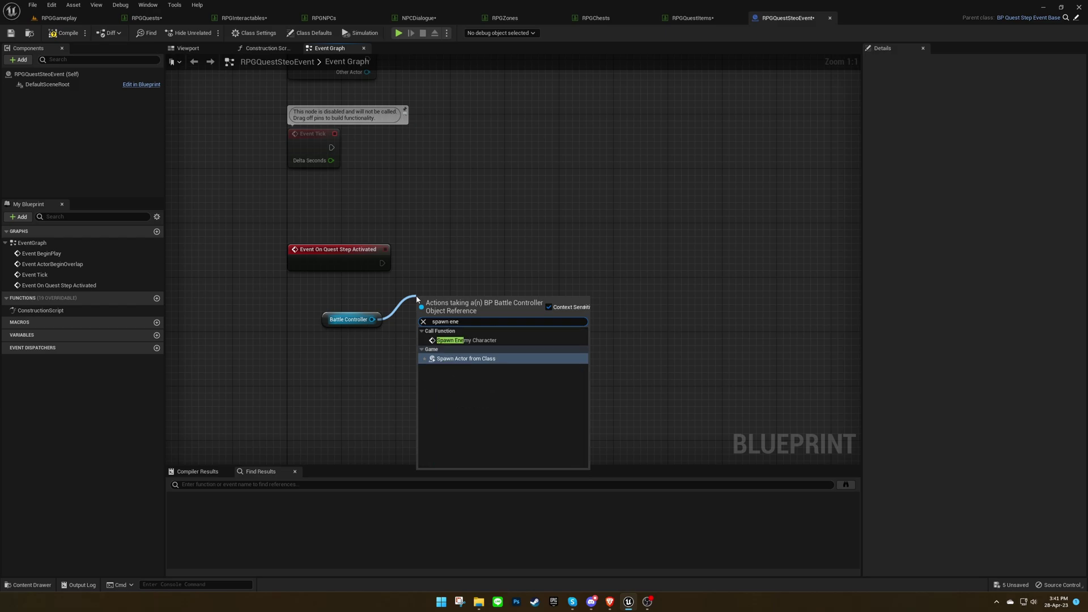
{"action": "key", "text": "Up"}
{"action": "key", "text": "Return"}
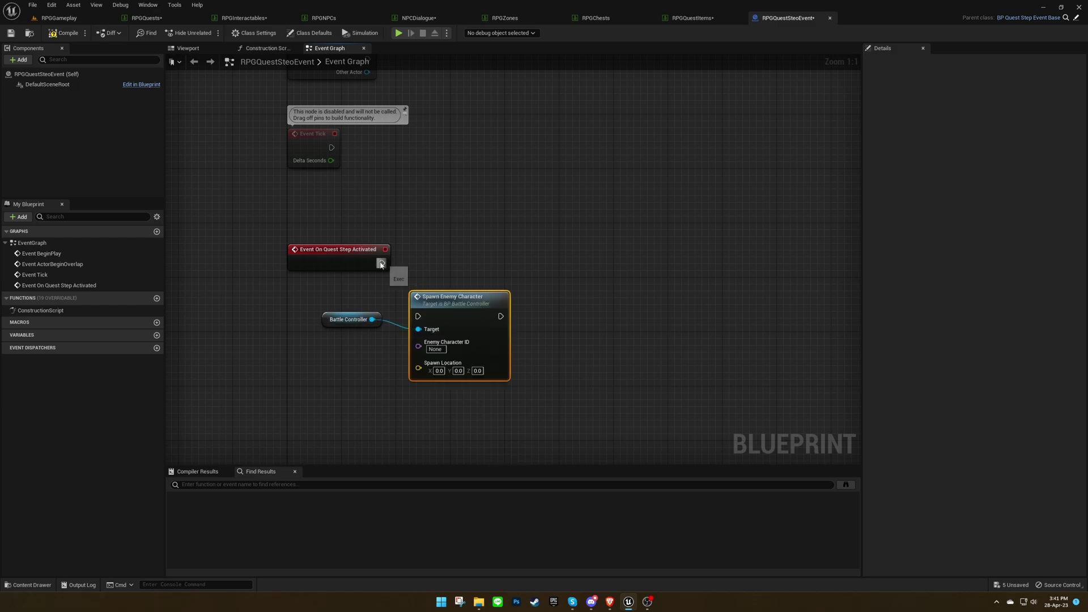
{"action": "left_click_drag", "start_coordinate": [381, 265], "coordinate": [419, 316]}
{"action": "left_click_drag", "start_coordinate": [493, 332], "coordinate": [526, 278]}
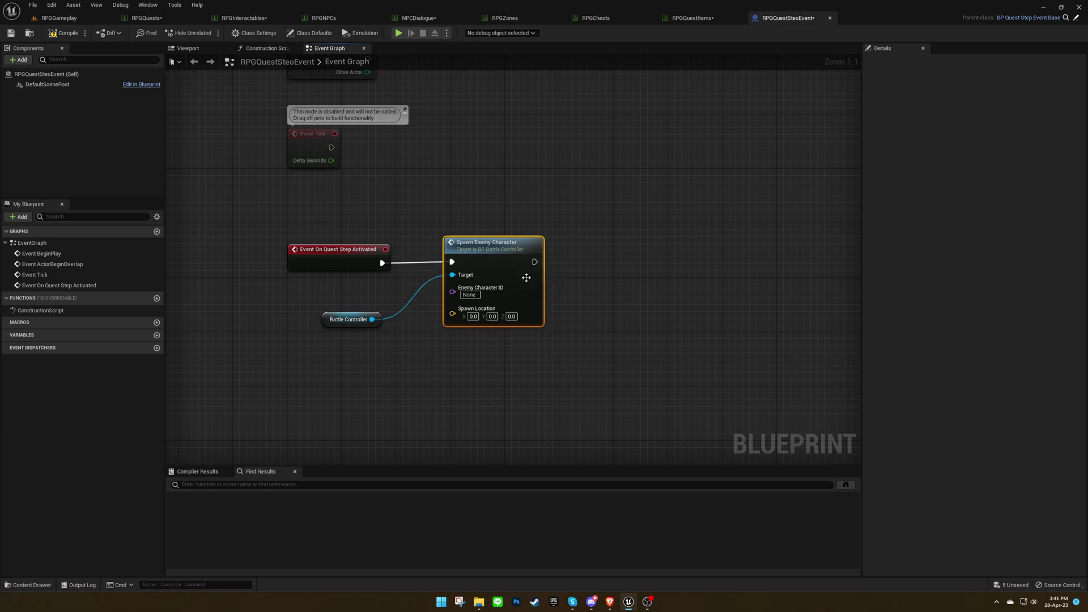
{"action": "left_click", "coordinate": [549, 289]}
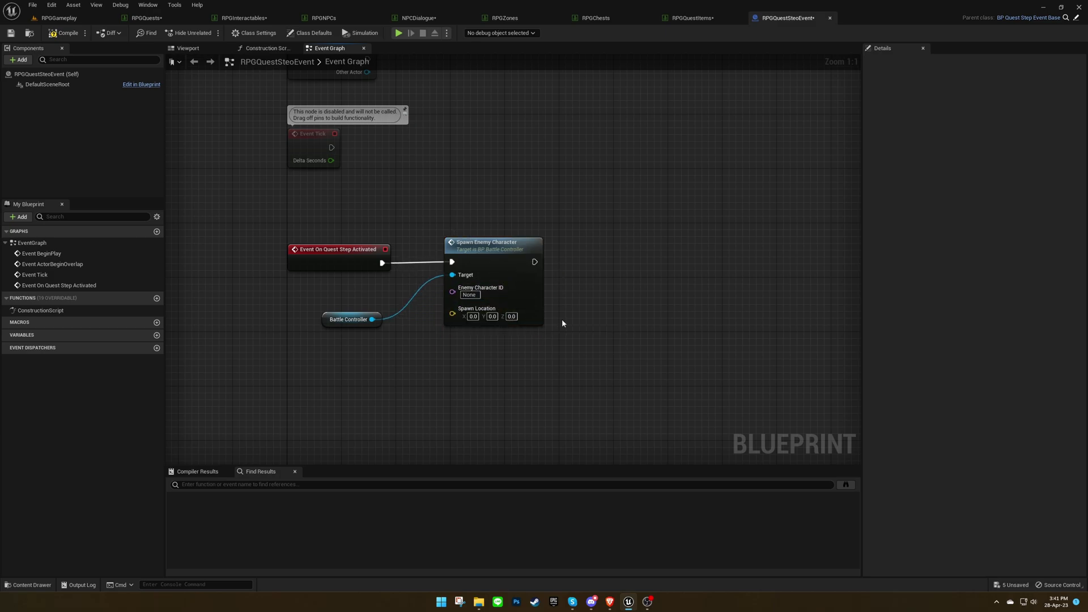
Find the RPGEnemyCharacters data table in the RPGTutorial Blueprints folder and open it
{"action": "left_click", "coordinate": [94, 18]}
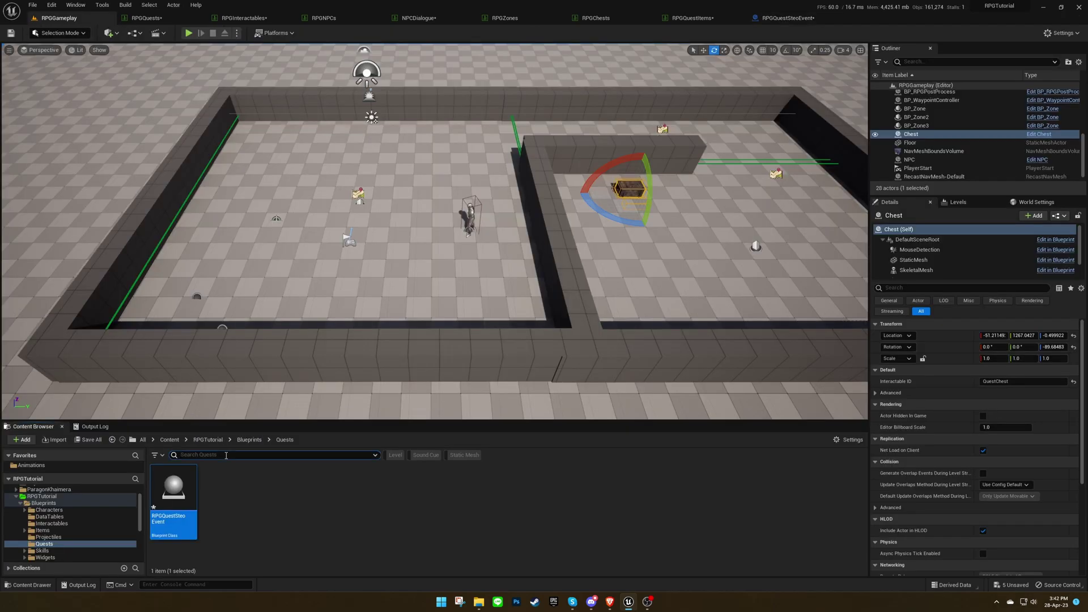
{"action": "left_click", "coordinate": [250, 440]}
{"action": "type", "text": "r"}
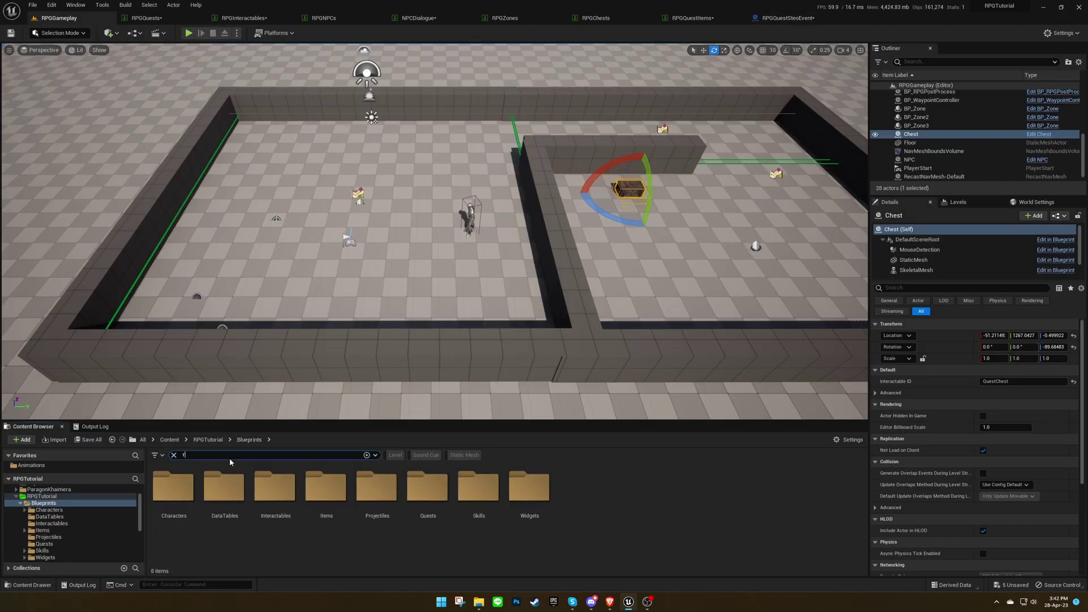
{"action": "type", "text": "pgen"}
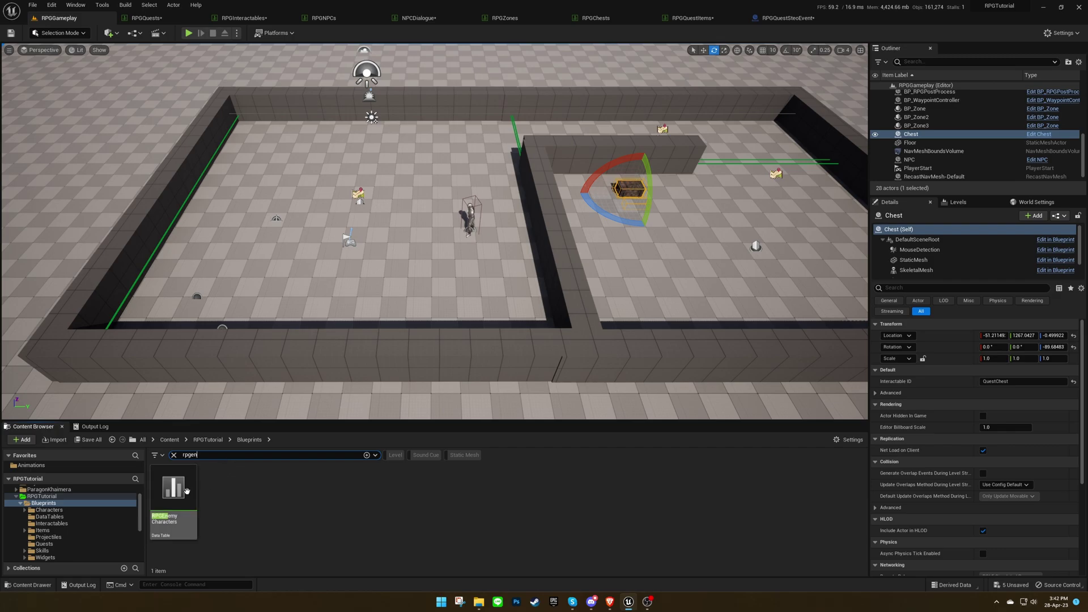
{"action": "double_click", "coordinate": [187, 492]}
Duplicate the skeleton row in RPGEnemyCharacters and rename the copy QuestEnemy
{"action": "left_click", "coordinate": [31, 81]}
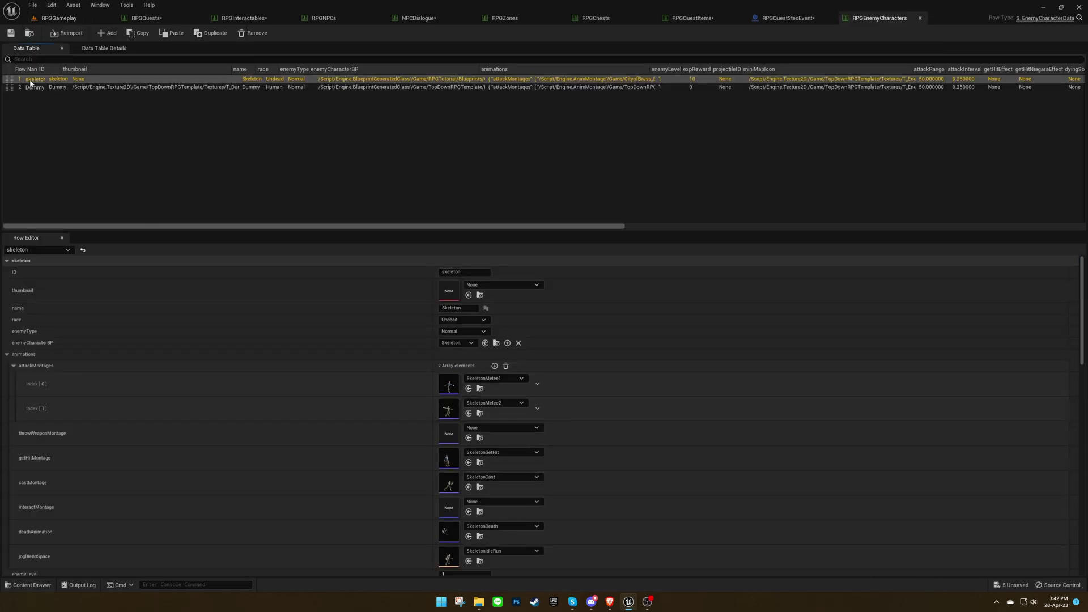
{"action": "key", "text": "ctrl+d"}
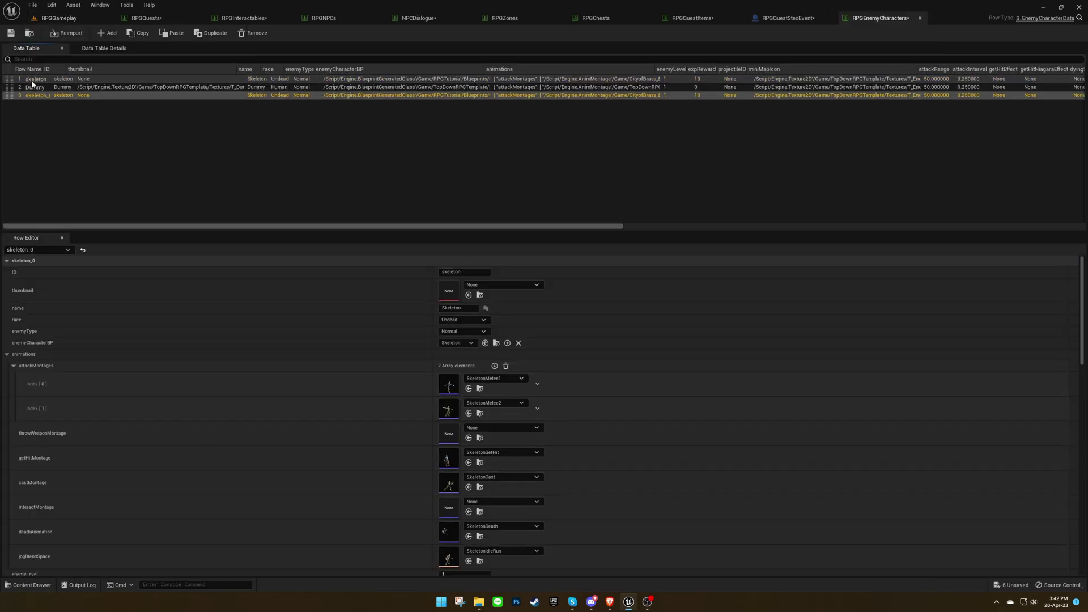
{"action": "type", "text": "Q"}
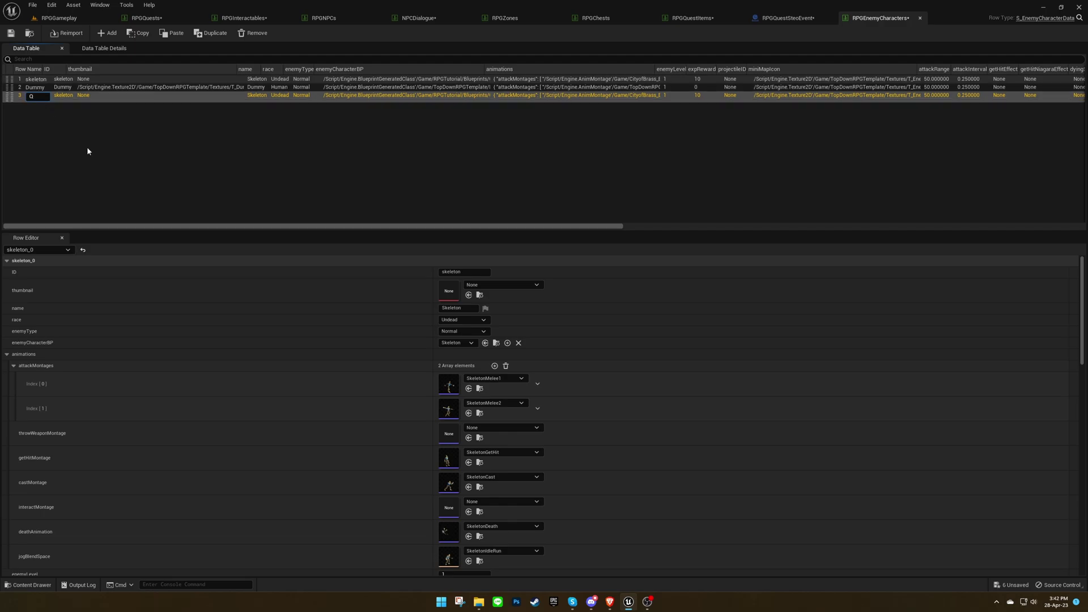
{"action": "type", "text": "uestEnemy"}
{"action": "key", "text": "Return"}
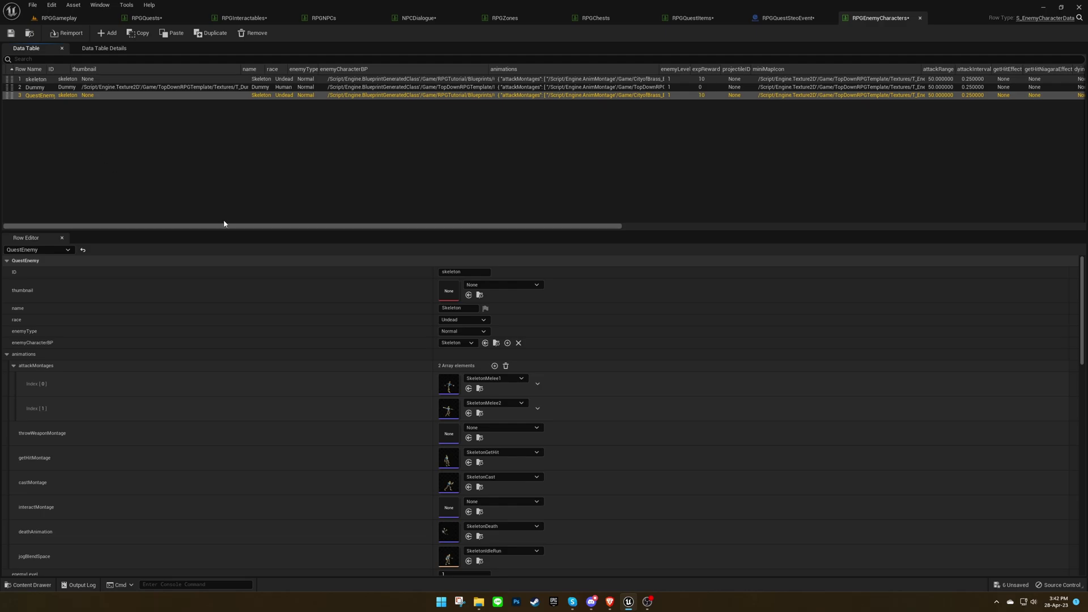
Set the ID field of the duplicated enemy row to QuestEnemy
{"action": "left_click", "coordinate": [476, 273]}
{"action": "type", "text": "QuestEnemy"}
{"action": "key", "text": "Return"}
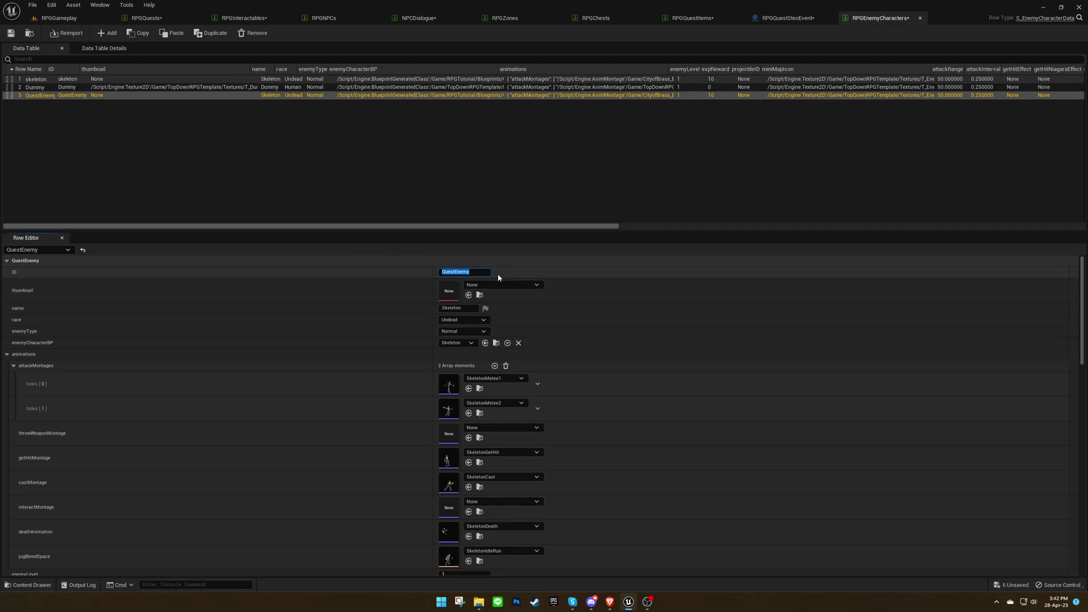
{"action": "left_click", "coordinate": [593, 278]}
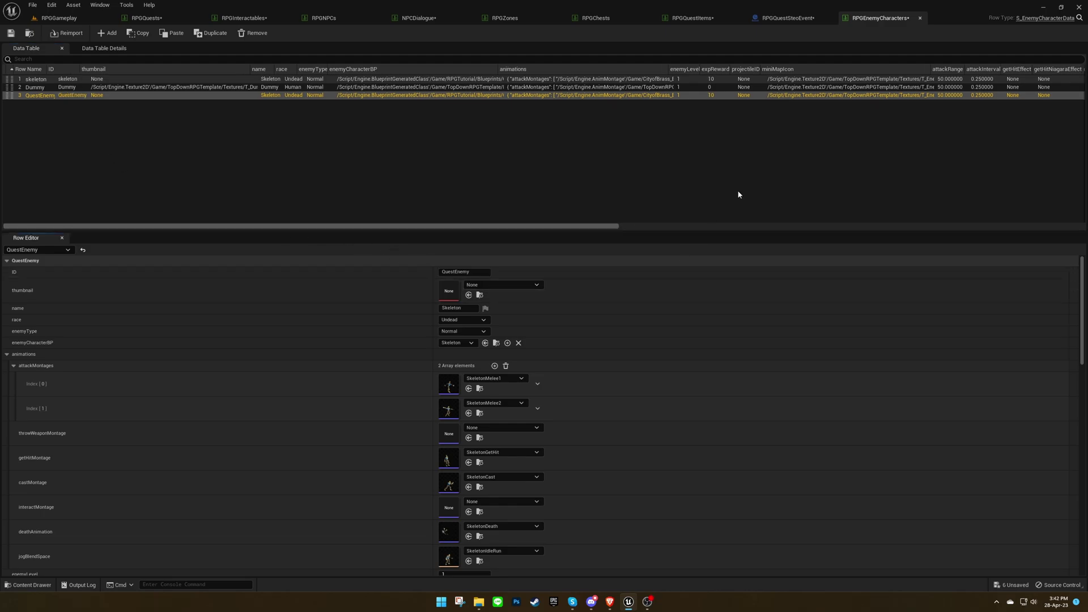
Set the Enemy Character ID of the Spawn Enemy Character node in RPGQuestSteoEvent to QuestEnemy
{"action": "left_click", "coordinate": [781, 19]}
{"action": "left_click", "coordinate": [470, 294]}
{"action": "type", "text": "QuestEnemy"}
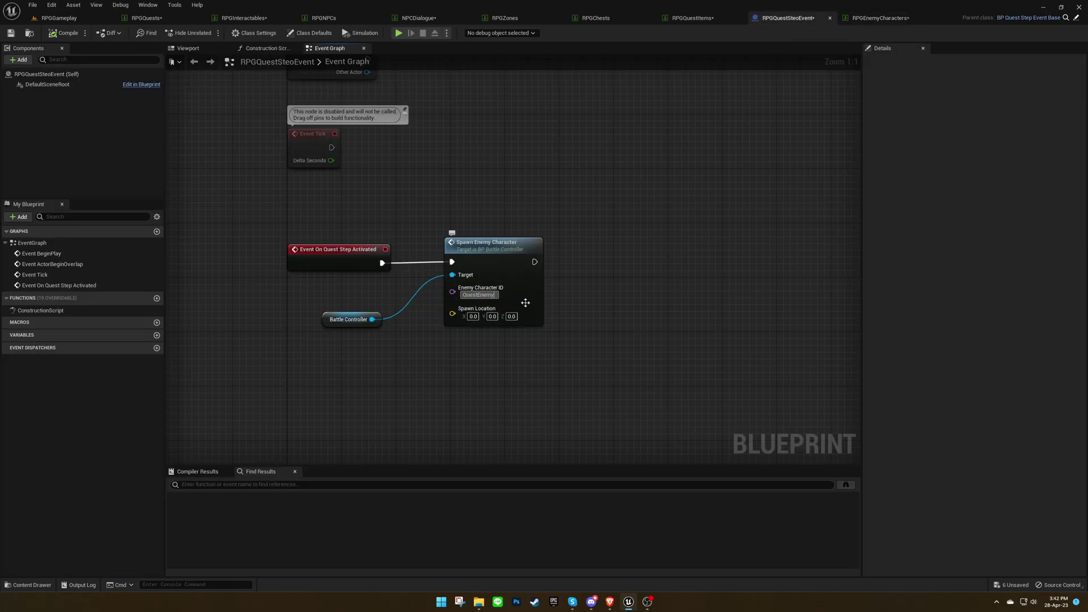
{"action": "left_click", "coordinate": [579, 306]}
Copy the ID Quest1-6 from the "Kill the monster" quest step in the RPGQuests table
{"action": "left_click", "coordinate": [146, 18]}
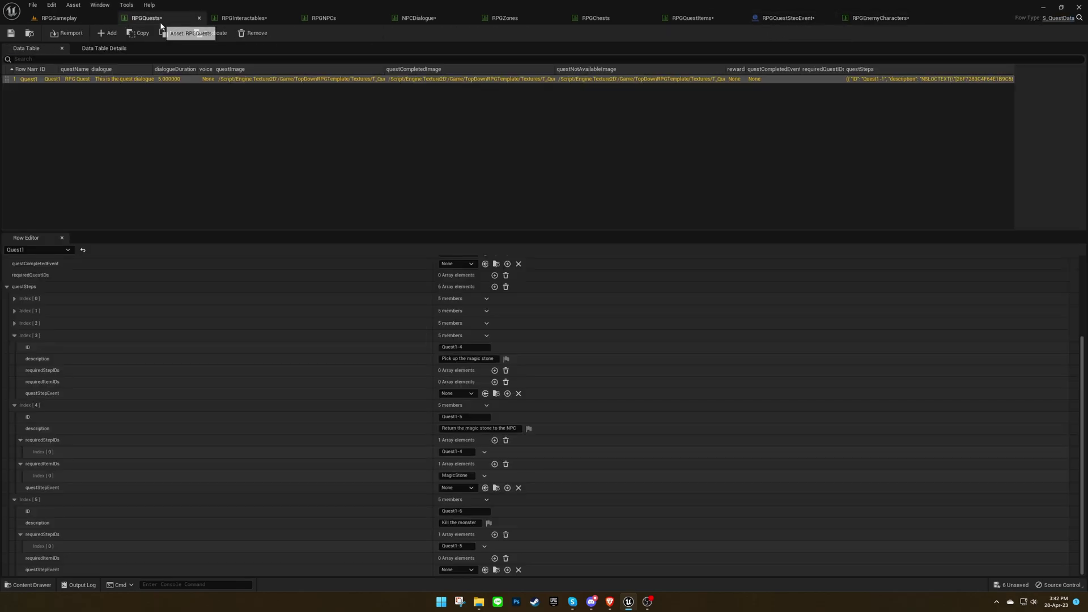
{"action": "left_click", "coordinate": [471, 511]}
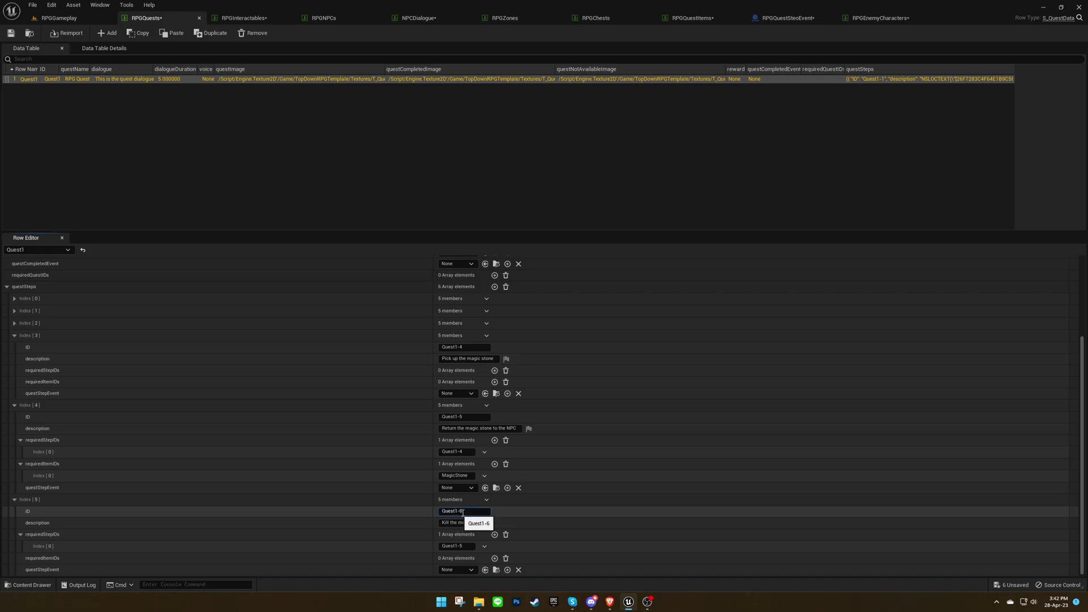
{"action": "key", "text": "ctrl+a"}
{"action": "key", "text": "ctrl+c"}
{"action": "left_click", "coordinate": [501, 513]}
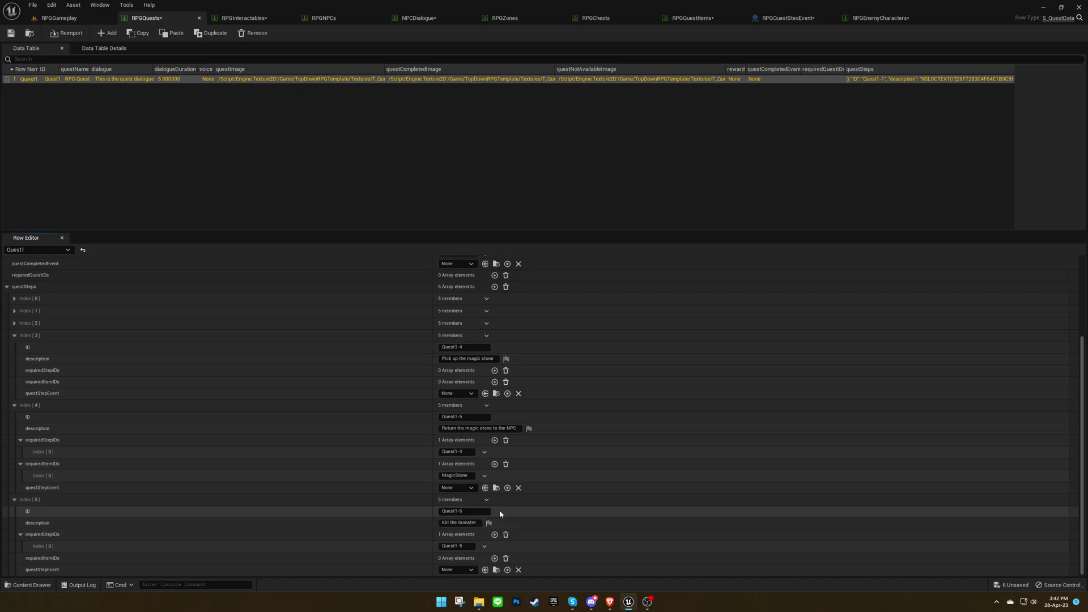
Add a questProgressData element to the QuestEnemy row in RPGEnemyCharacters and expand it
{"action": "left_click", "coordinate": [862, 19]}
{"action": "scroll", "coordinate": [327, 426], "scroll_direction": "down", "scroll_amount": 10}
{"action": "scroll", "coordinate": [328, 427], "scroll_direction": "down", "scroll_amount": 10}
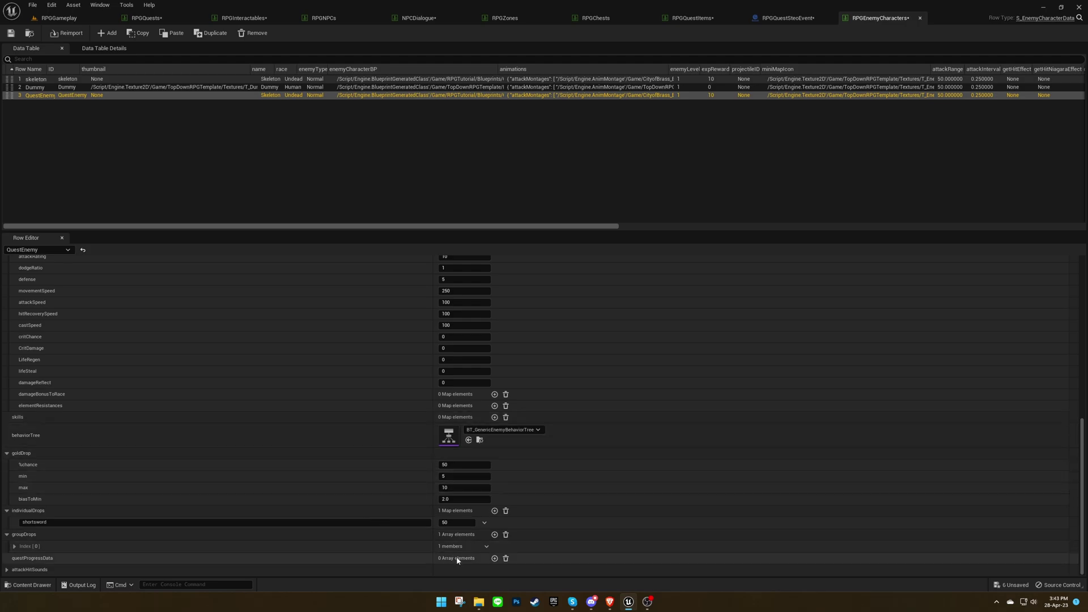
{"action": "left_click", "coordinate": [495, 559]}
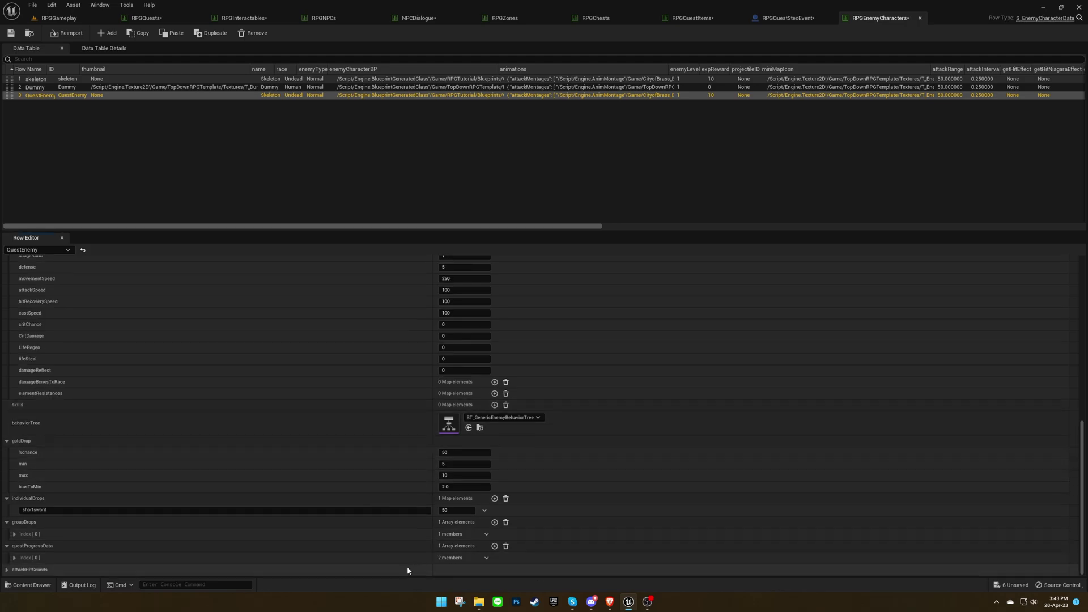
{"action": "left_click", "coordinate": [360, 556]}
{"action": "scroll", "coordinate": [355, 556], "scroll_direction": "down", "scroll_amount": 1}
Set the new QuestEnemy progress entry's questID to Quest1 and its questStepID to Quest1-6
{"action": "left_click", "coordinate": [470, 547]}
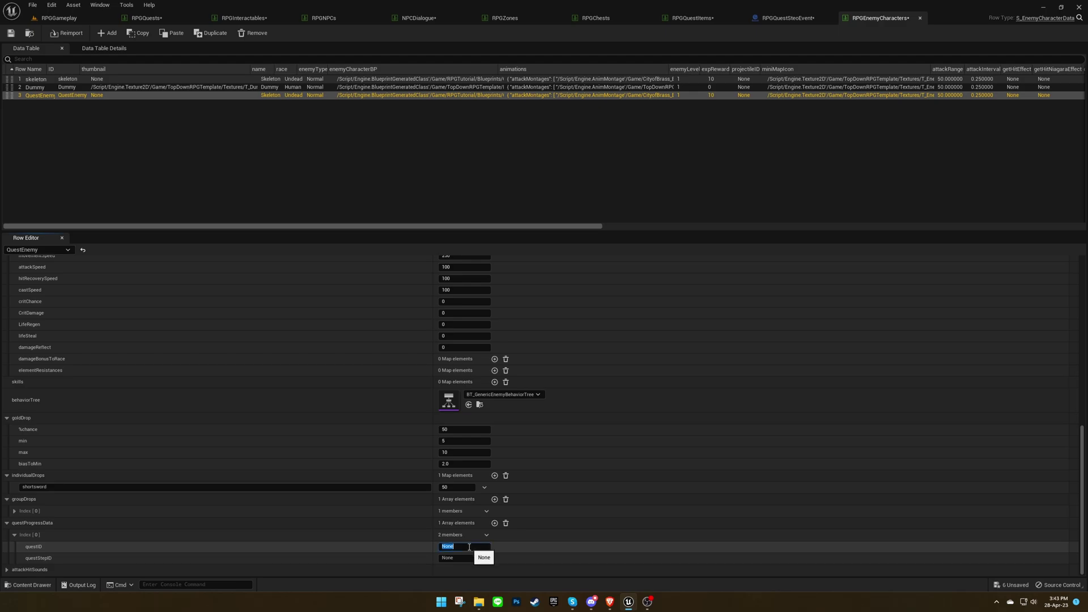
{"action": "key", "text": "ctrl+v"}
{"action": "key", "text": "BackSpace"}
{"action": "left_click", "coordinate": [472, 558]}
{"action": "key", "text": "ctrl+v"}
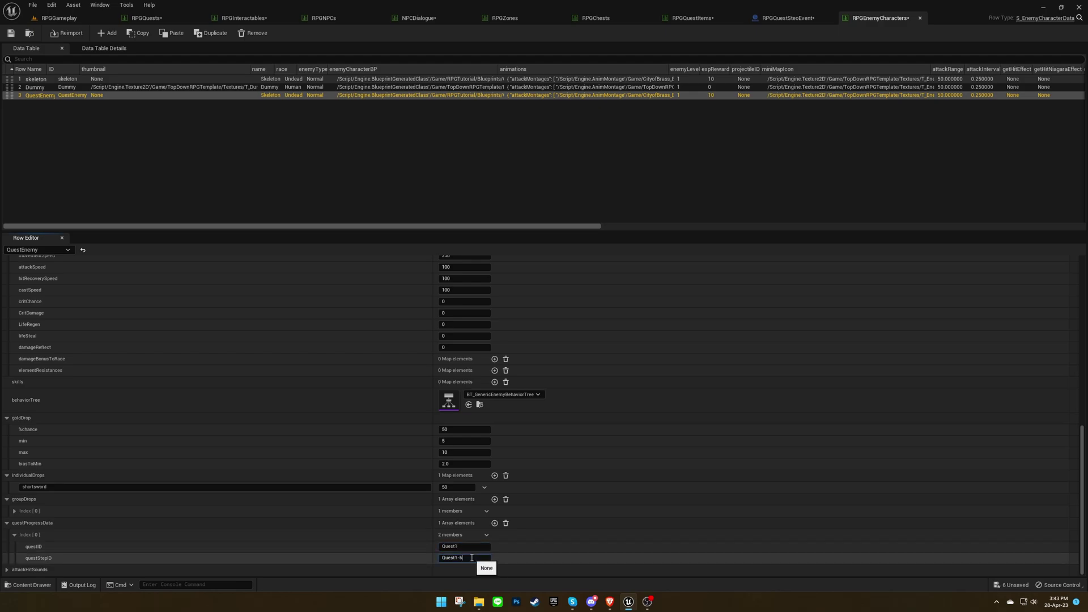
{"action": "key", "text": "Return"}
{"action": "left_click", "coordinate": [521, 558]}
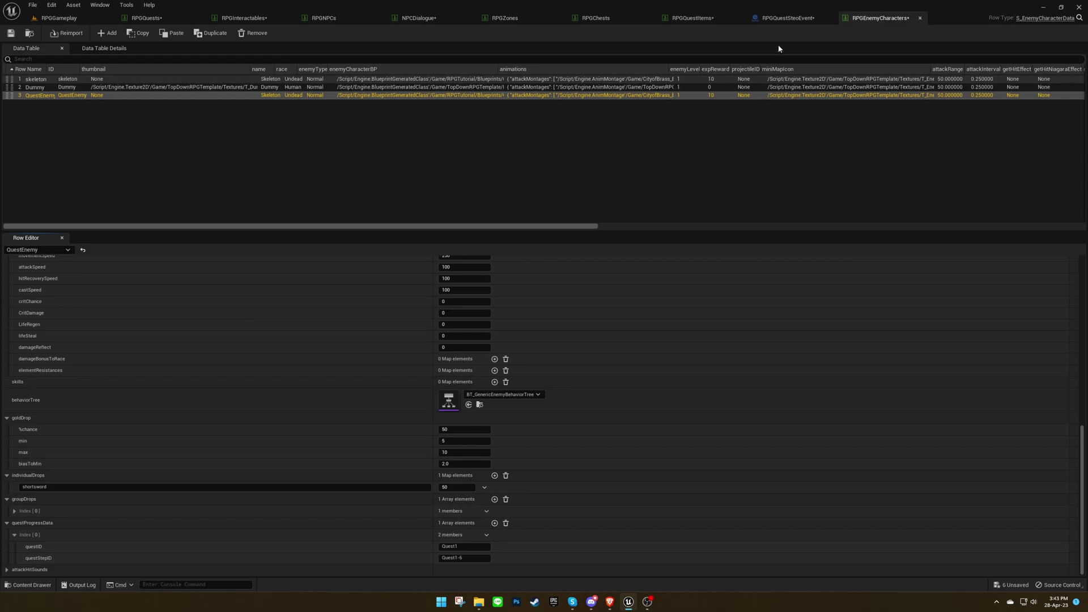
Place a Target Point actor in the RPGGameplay level, on the floor of the room with the chest
{"action": "left_click", "coordinate": [781, 19]}
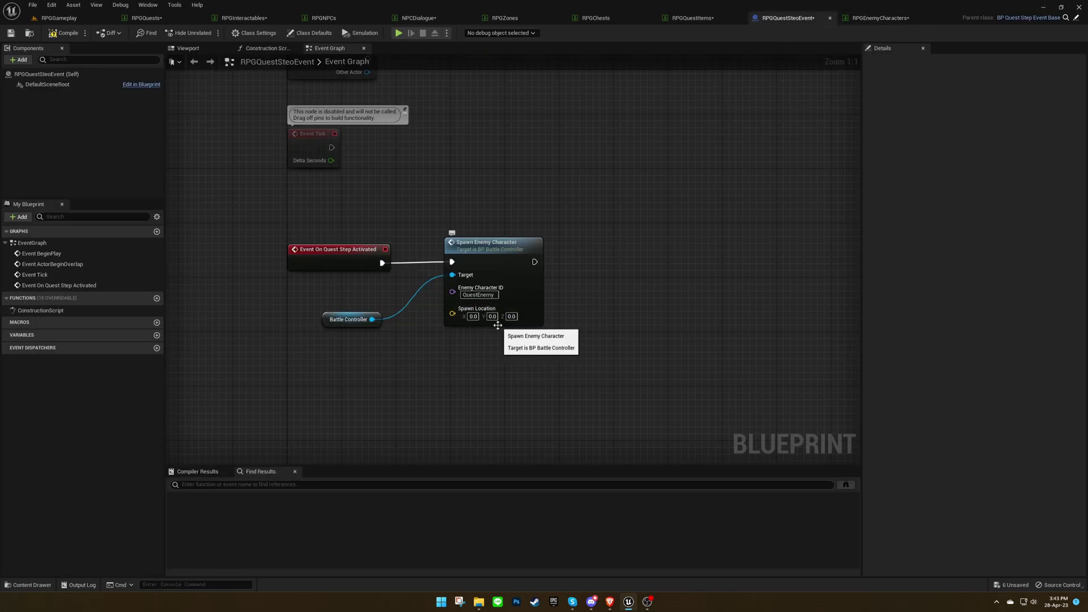
{"action": "left_click", "coordinate": [59, 18]}
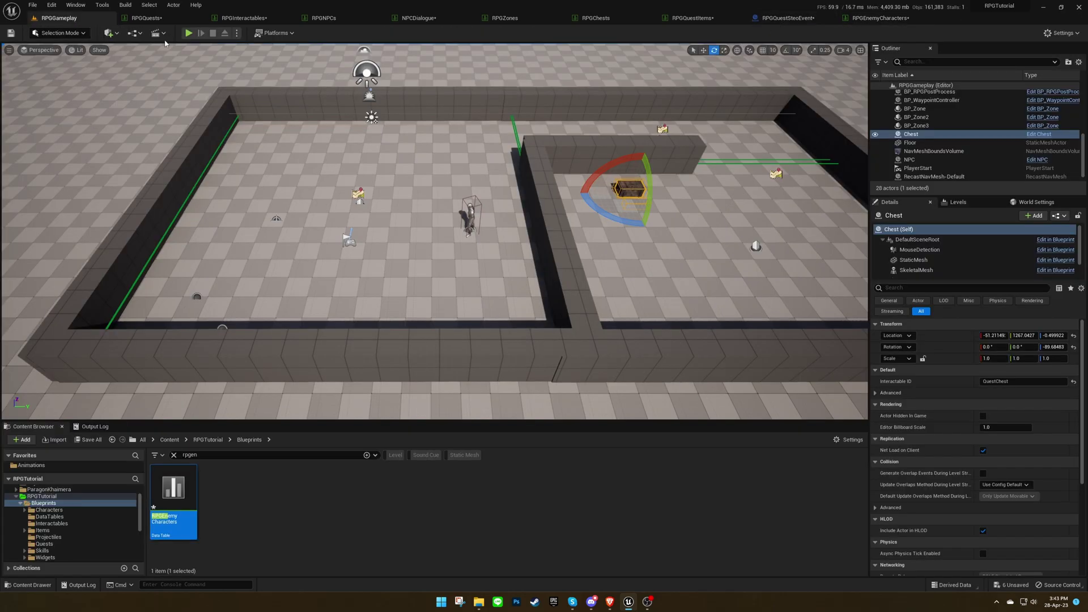
{"action": "left_click", "coordinate": [115, 33]}
{"action": "type", "text": "tar"}
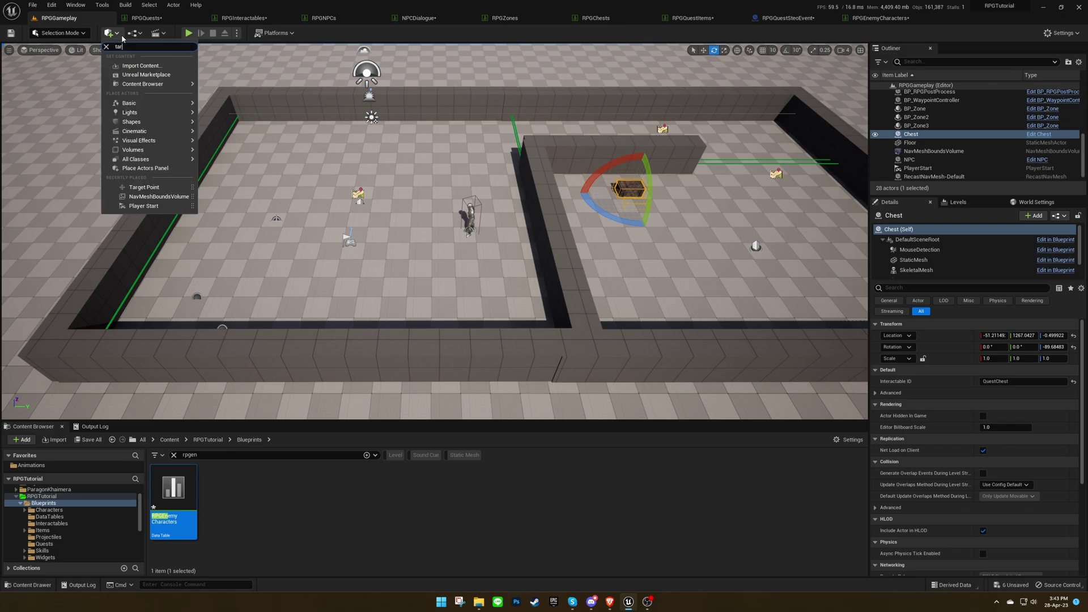
{"action": "left_click_drag", "start_coordinate": [161, 55], "coordinate": [764, 211]}
{"action": "key", "text": "w"}
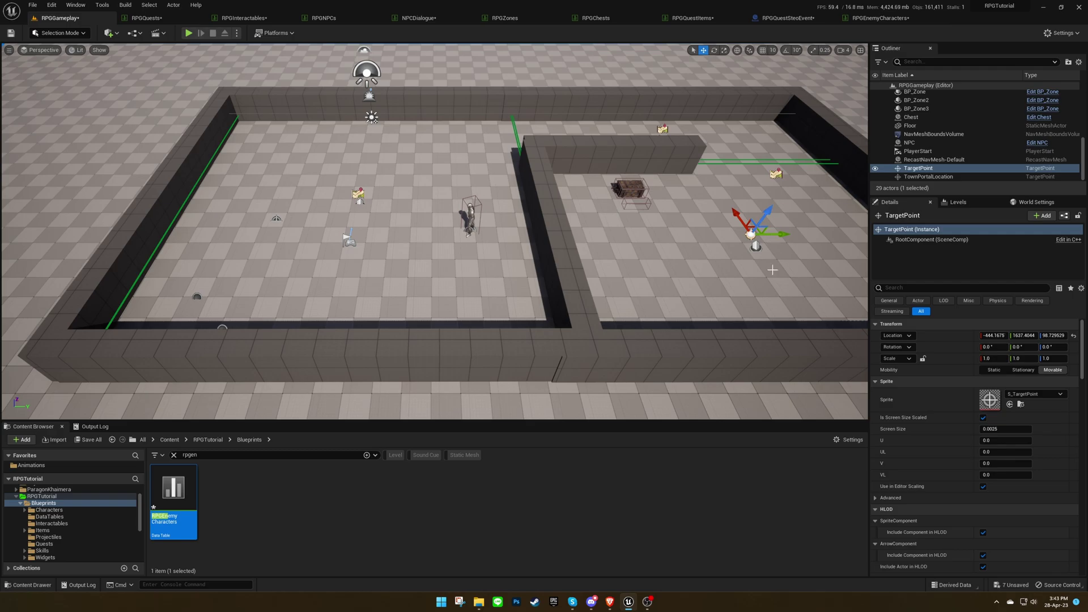
{"action": "key", "text": "d"}
{"action": "right_click_drag", "start_coordinate": [769, 265], "coordinate": [759, 265]}
Copy the target point's X location, -444.167514, into the Spawn Location X of the Spawn Enemy Character node in RPGQuestSteoEvent
{"action": "left_click", "coordinate": [995, 336]}
{"action": "key", "text": "ctrl+c"}
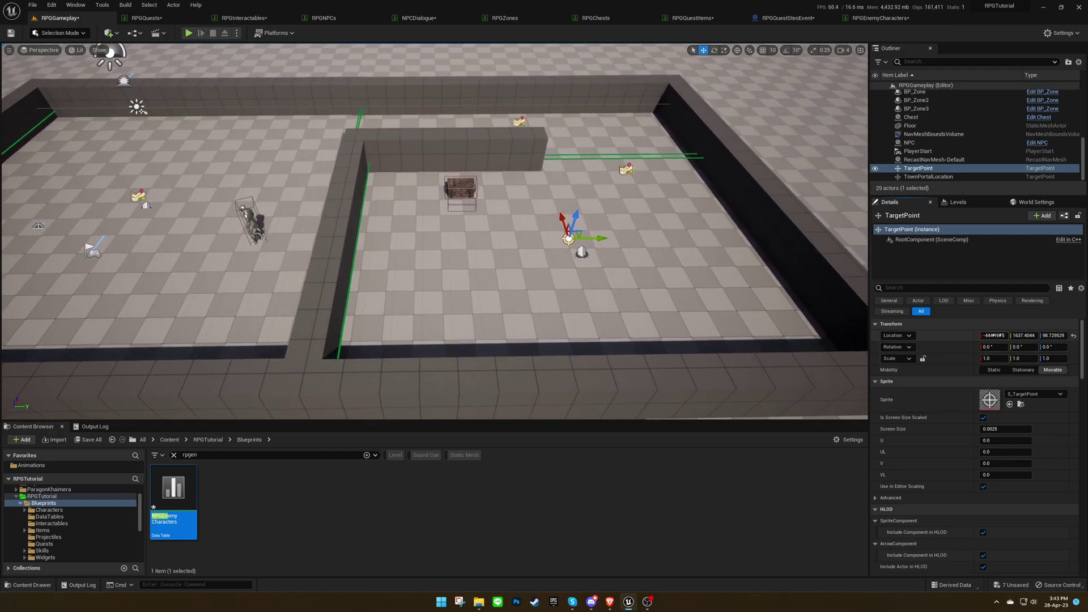
{"action": "left_click", "coordinate": [795, 20]}
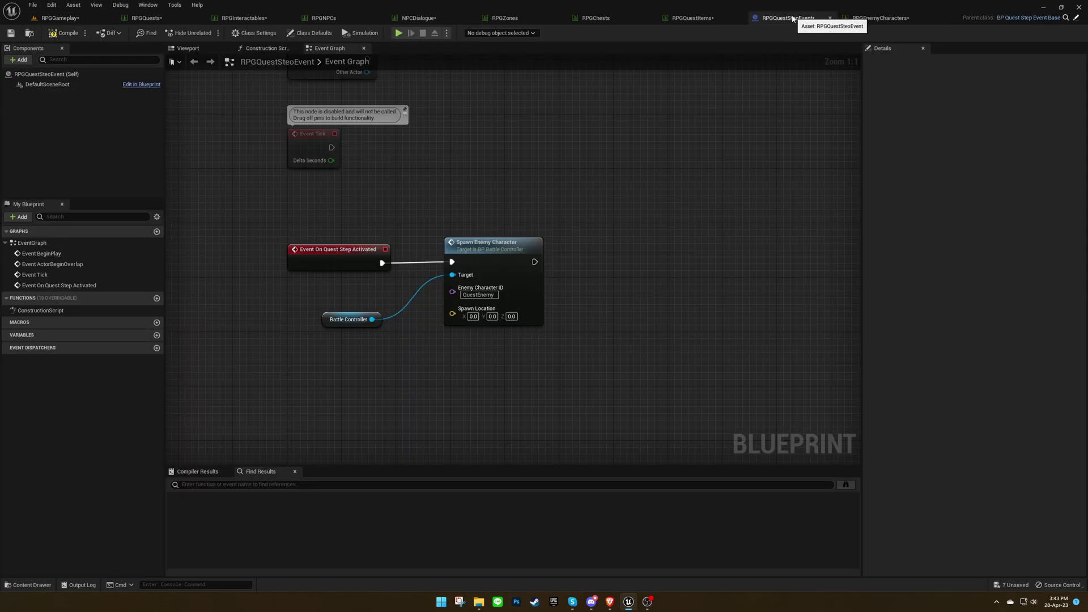
{"action": "left_click", "coordinate": [473, 316]}
{"action": "key", "text": "ctrl+v"}
{"action": "left_click", "coordinate": [474, 345]}
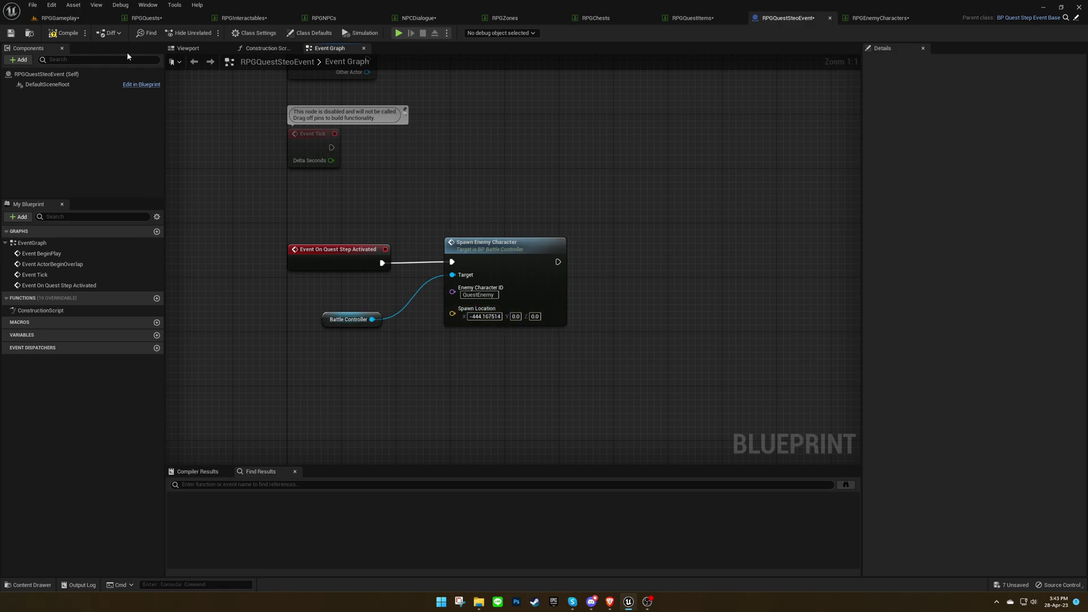
Copy the target point's Y location, 1637.404421, into the Spawn Location Y of the Spawn Enemy Character node
{"action": "left_click", "coordinate": [60, 18]}
{"action": "left_click", "coordinate": [1018, 335]}
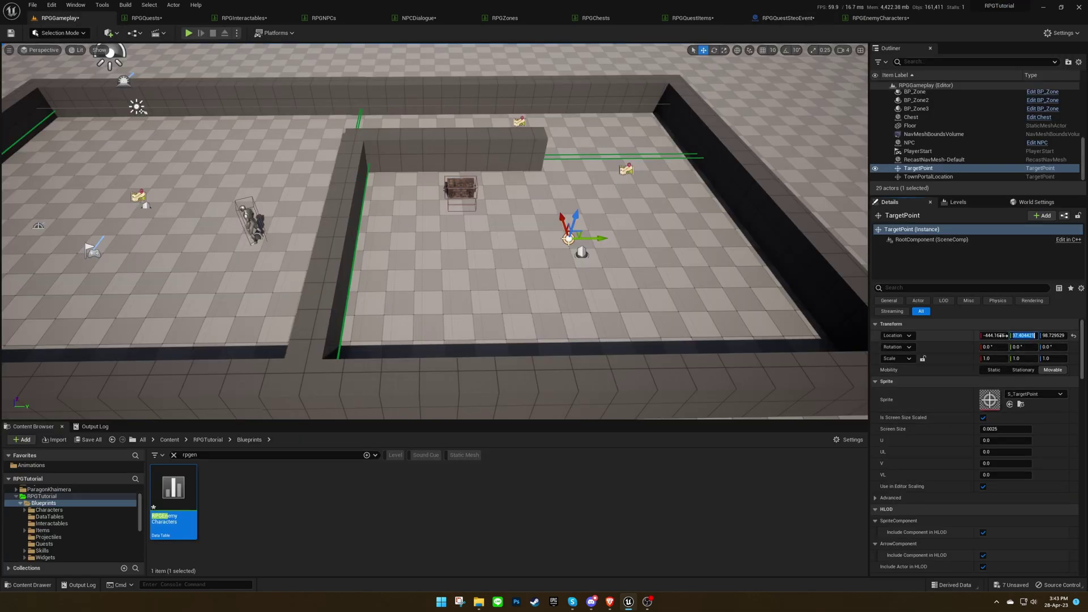
{"action": "left_click", "coordinate": [880, 17]}
{"action": "left_click", "coordinate": [794, 18]}
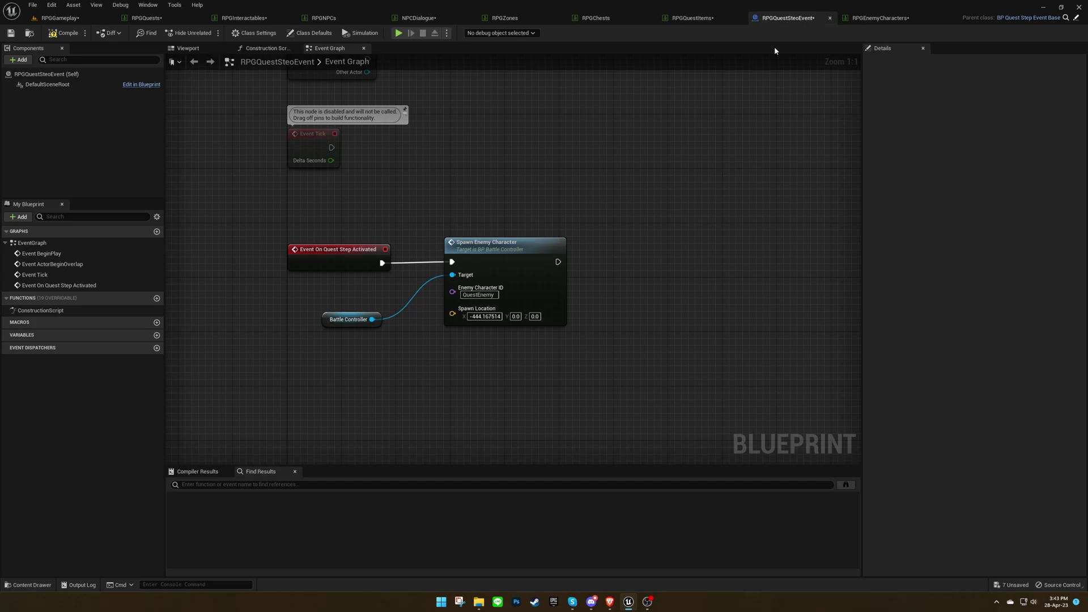
{"action": "left_click", "coordinate": [516, 317]}
{"action": "type", "text": "1637.404421"}
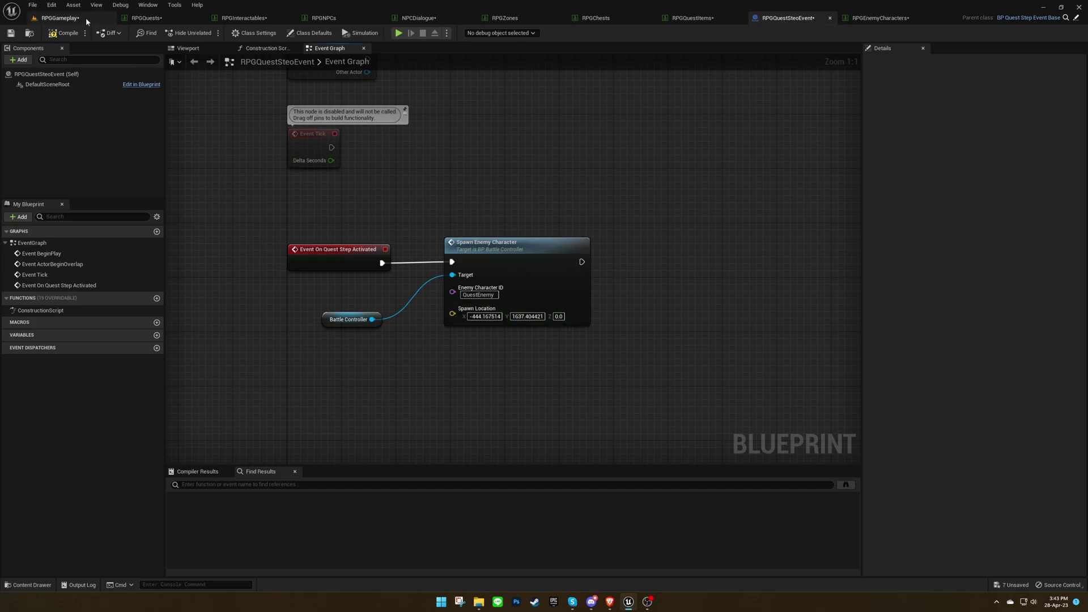
Copy the target point's Z location, 98.729529, into the Spawn Location Z of the Spawn Enemy Character node
{"action": "left_click", "coordinate": [86, 22]}
{"action": "left_click", "coordinate": [1053, 336]}
{"action": "key", "text": "ctrl+c"}
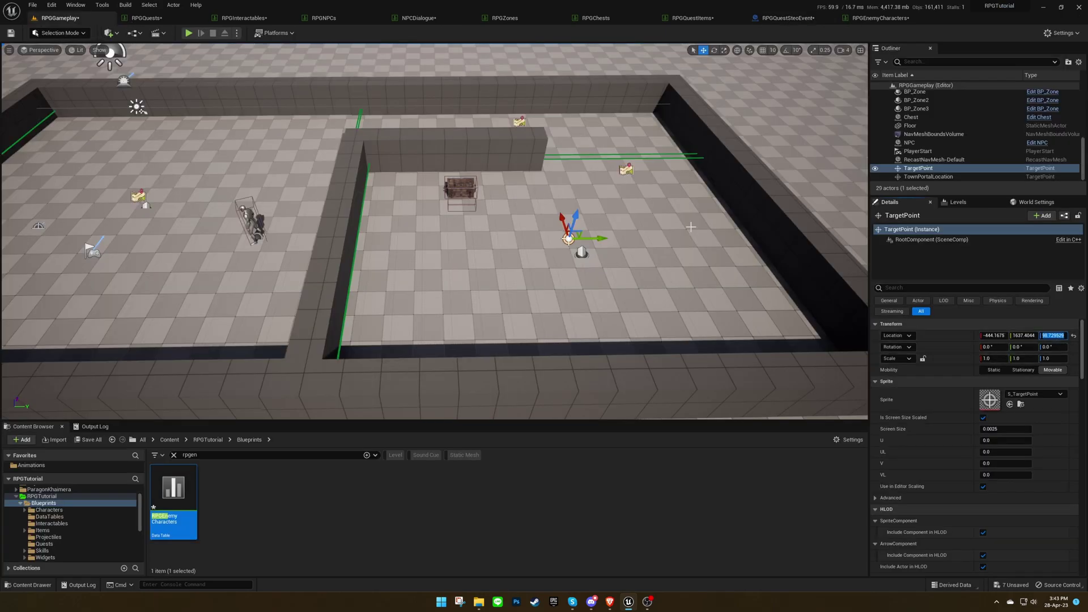
{"action": "left_click", "coordinate": [799, 19]}
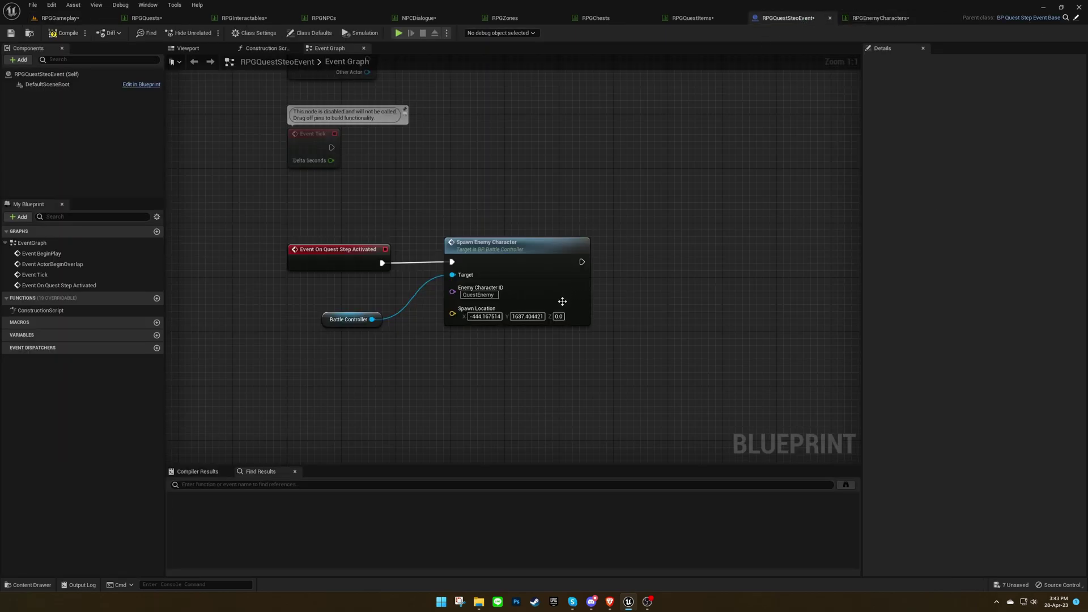
{"action": "left_click", "coordinate": [559, 316]}
{"action": "key", "text": "ctrl+v"}
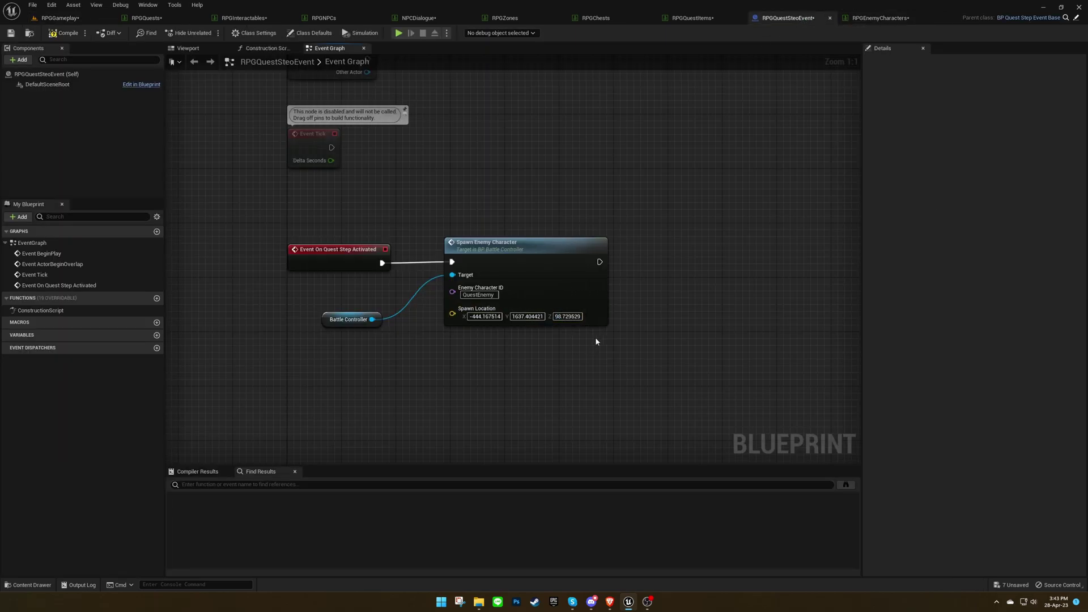
Assign RPGQuestSteoEvent as the questStepEvent of the "Kill the monster" step in RPGQuests
{"action": "left_click", "coordinate": [146, 18]}
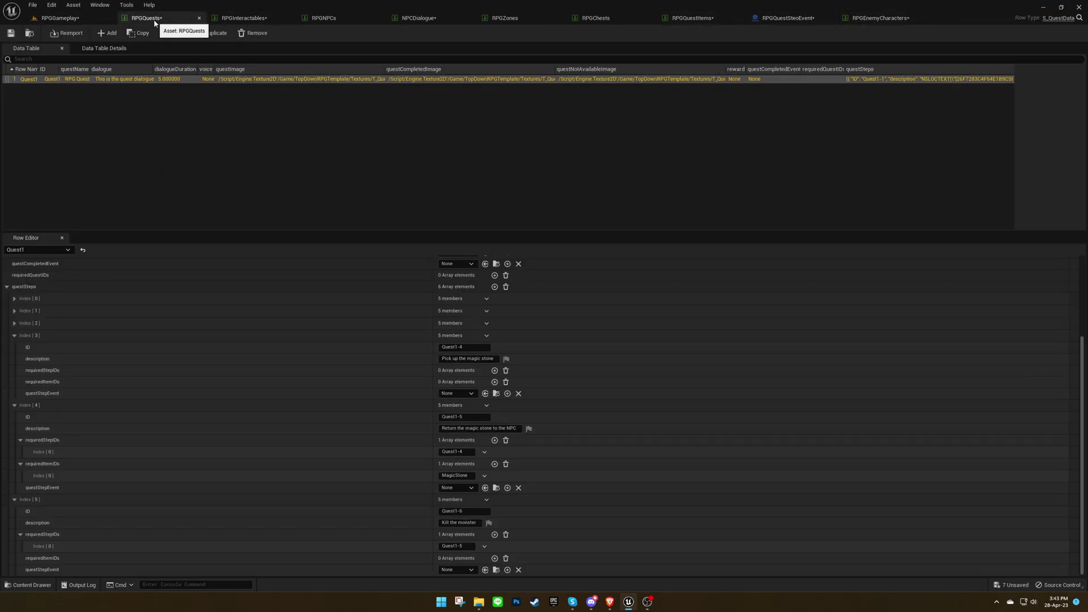
{"action": "left_click", "coordinate": [470, 570]}
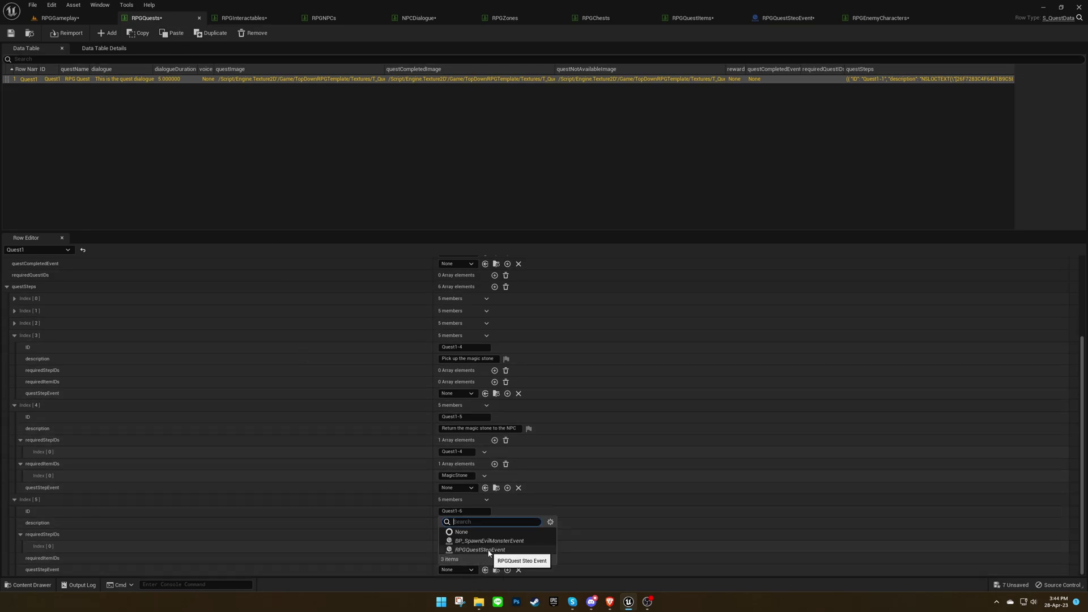
{"action": "left_click", "coordinate": [488, 550]}
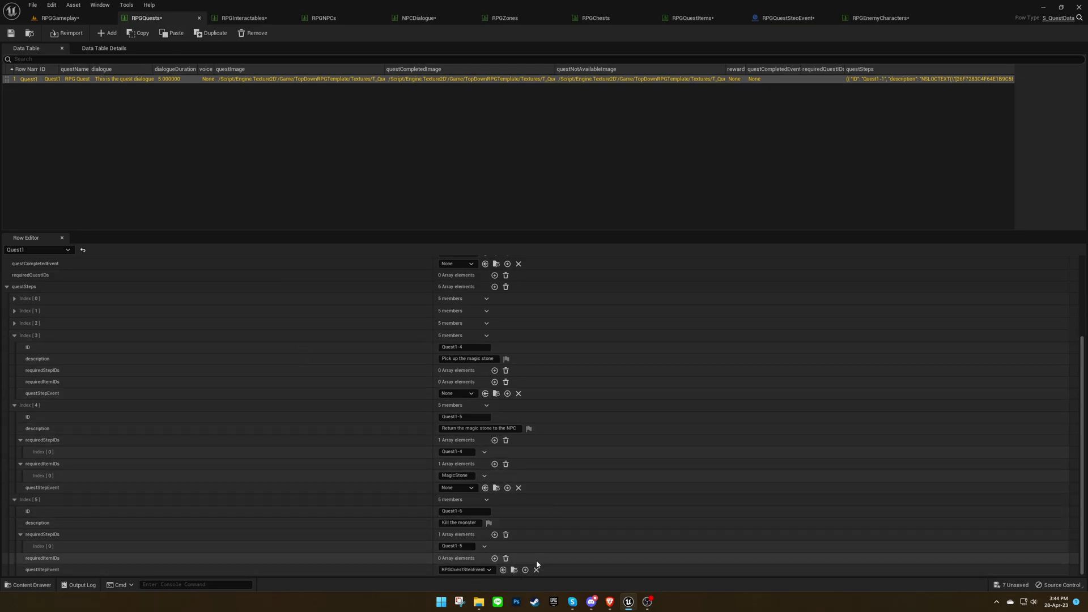
Add another quest step to Quest1 with the ID Quest1-7 and the description "Return to the NPC"
{"action": "left_click", "coordinate": [494, 286]}
{"action": "scroll", "coordinate": [491, 397], "scroll_direction": "down", "scroll_amount": 2}
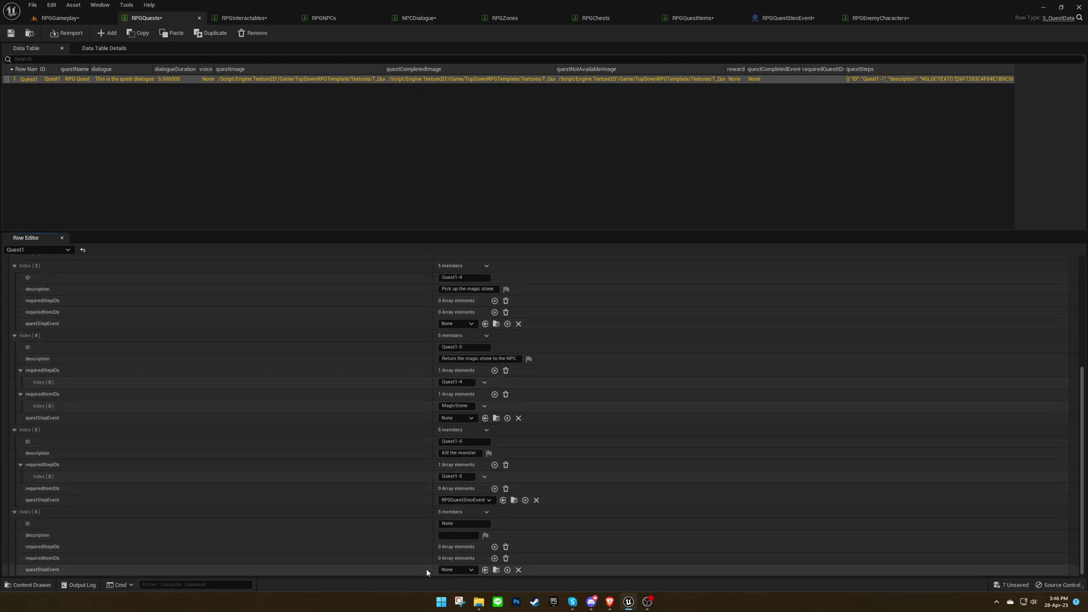
{"action": "left_click", "coordinate": [465, 524]}
{"action": "type", "text": "Quest1-6"}
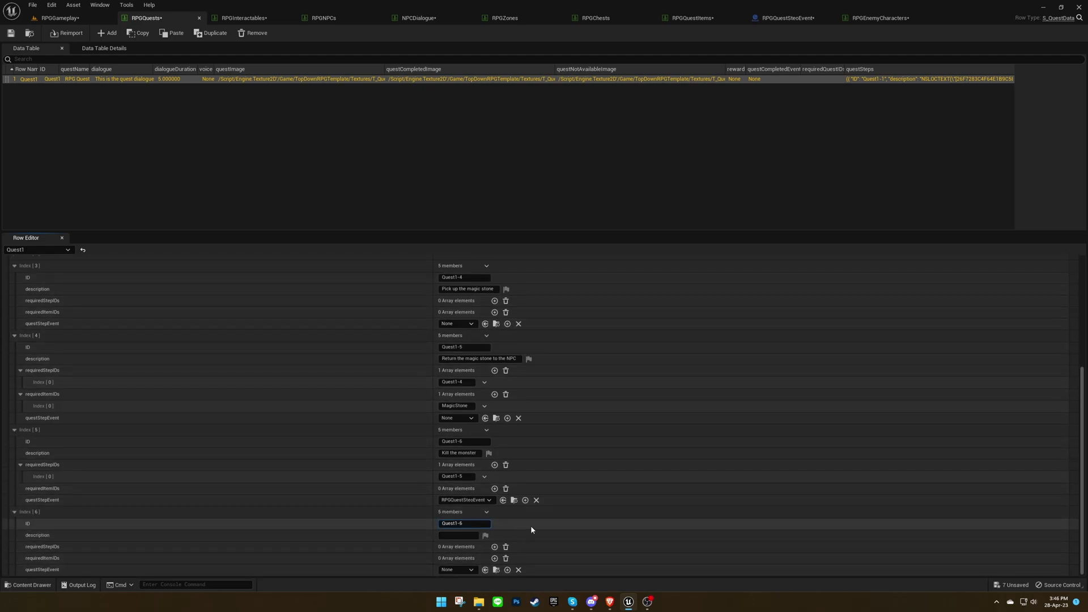
{"action": "key", "text": "BackSpace"}
{"action": "type", "text": "7"}
{"action": "key", "text": "ctrl+a"}
{"action": "left_click", "coordinate": [460, 535]}
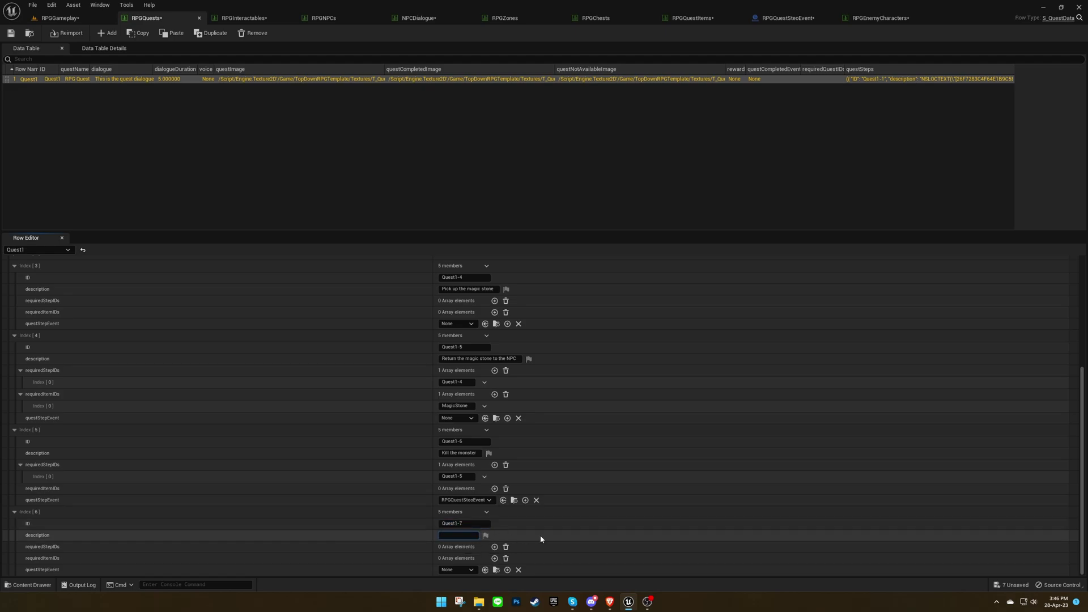
{"action": "type", "text": "Return to the NPC"}
{"action": "key", "text": "ctrl+a"}
Add Quest1-6 as a required step ID of the "Return to the NPC" step
{"action": "left_click", "coordinate": [495, 547]}
{"action": "left_click", "coordinate": [463, 559]}
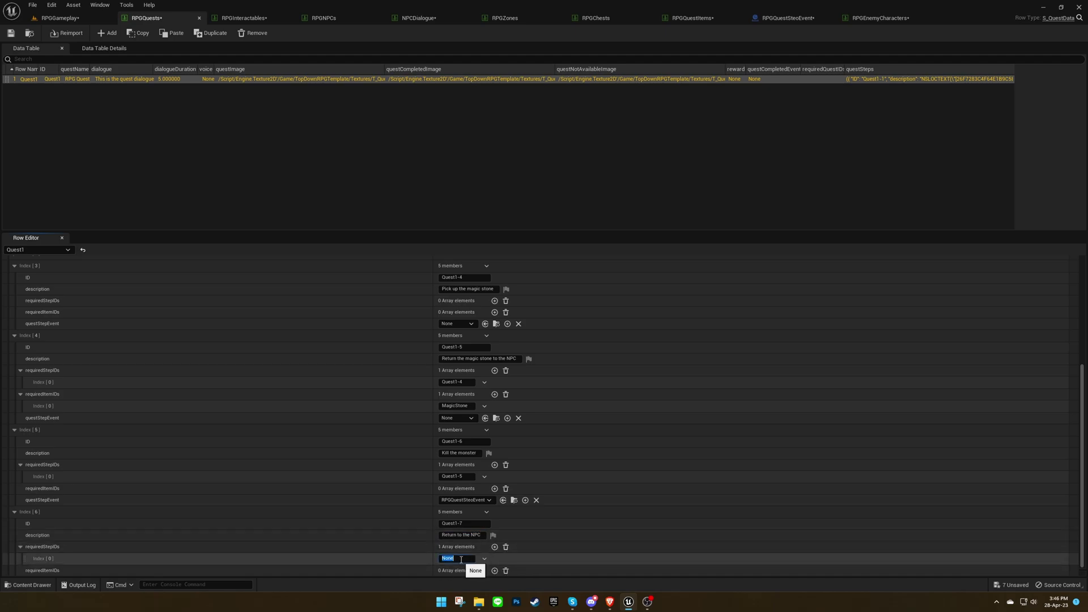
{"action": "type", "text": "Quest1-6"}
{"action": "scroll", "coordinate": [587, 560], "scroll_direction": "down", "scroll_amount": 1}
{"action": "left_click", "coordinate": [563, 550]}
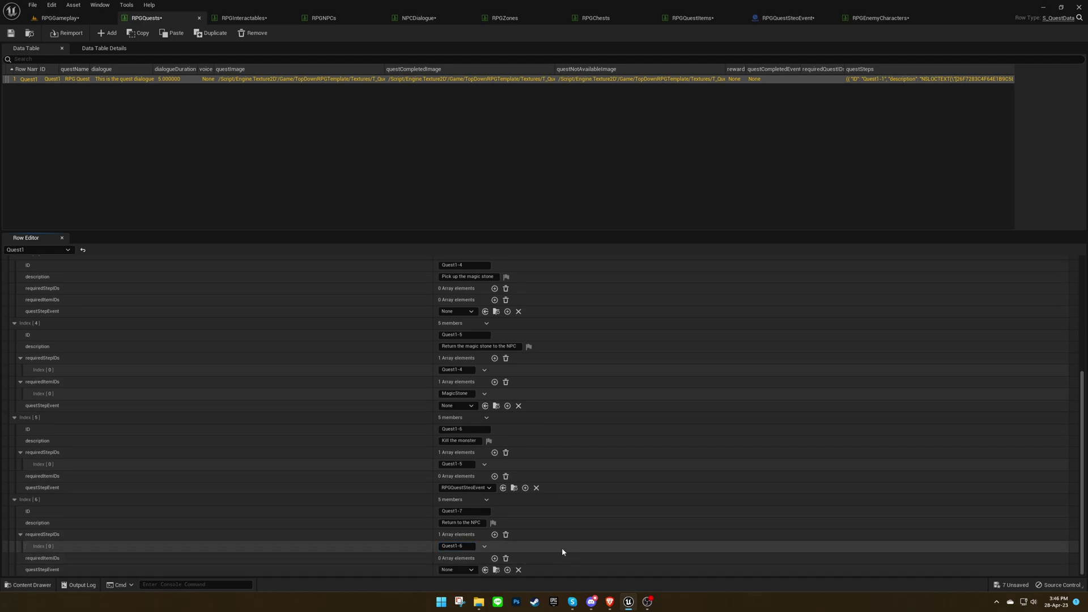
Add a questProgressData entry to the NPC row in RPGInteractables with questID Quest1 and questStepID Quest1-7
{"action": "left_click", "coordinate": [250, 18]}
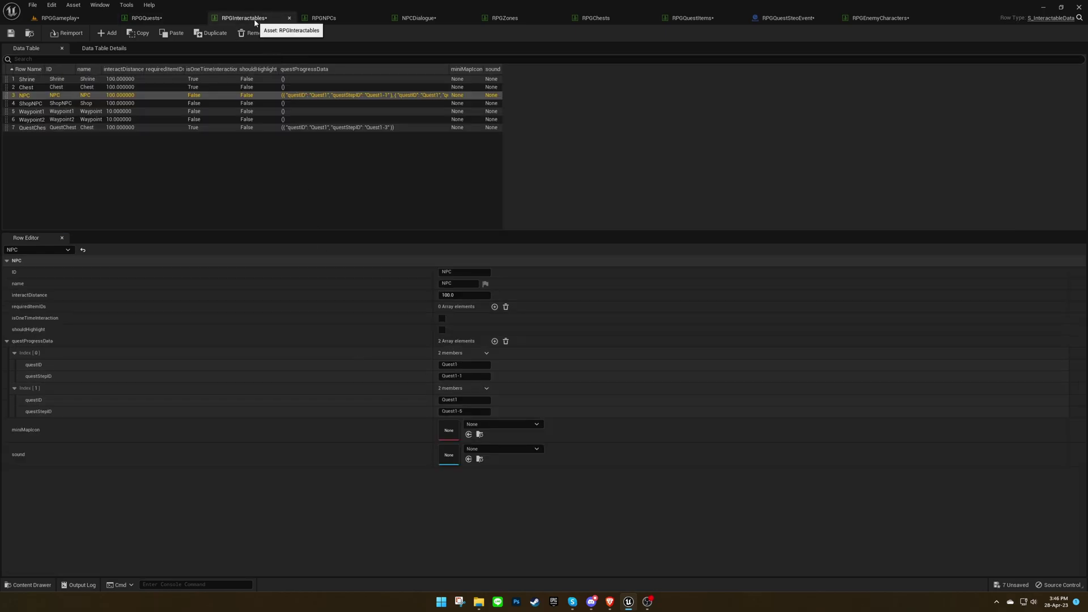
{"action": "left_click", "coordinate": [494, 342]}
{"action": "left_click", "coordinate": [436, 424]}
{"action": "left_click", "coordinate": [454, 435]}
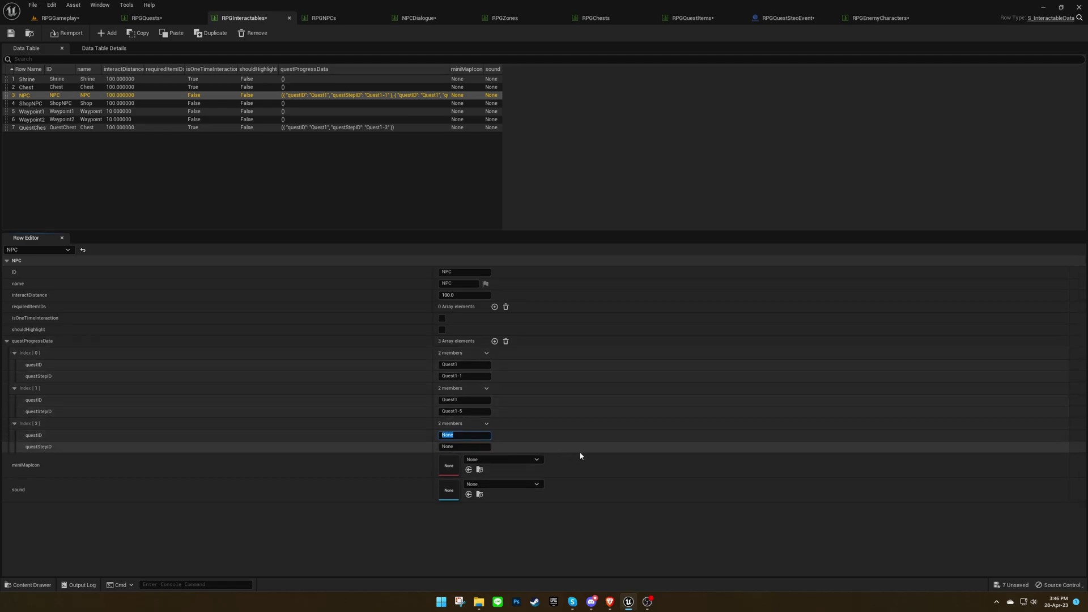
{"action": "type", "text": "Quest1-6"}
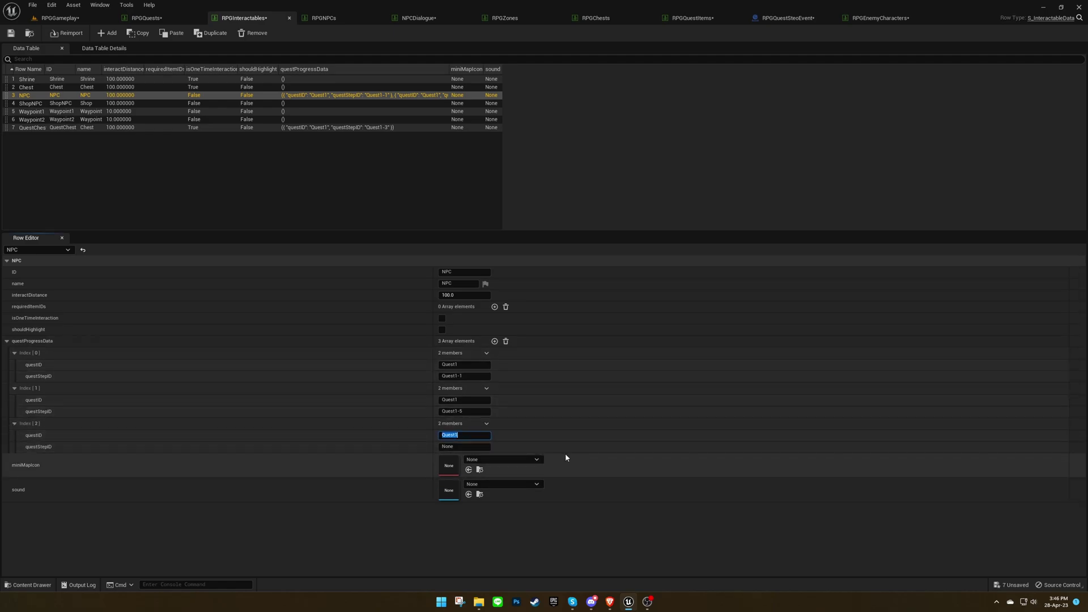
{"action": "key", "text": "Tab"}
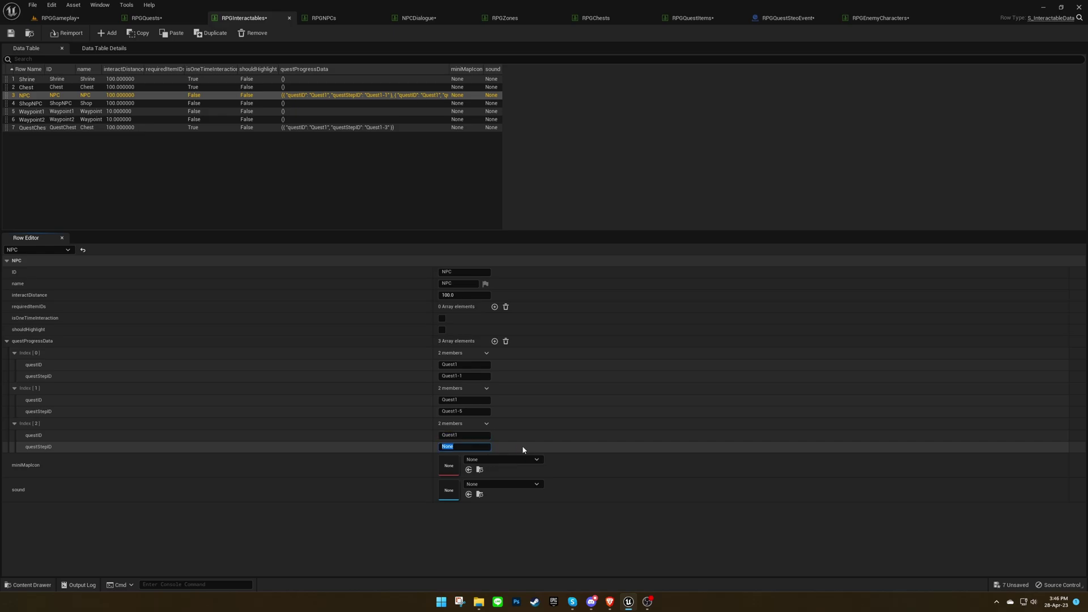
{"action": "type", "text": "Quest1-7"}
{"action": "key", "text": "ctrl+a"}
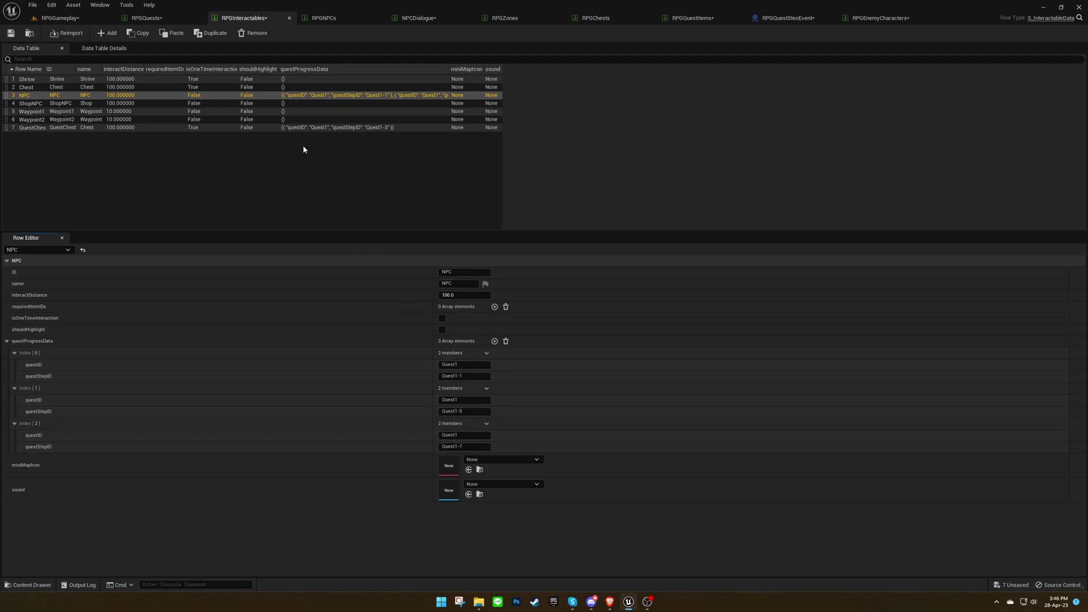
Copy the ID Quest1-7 from the RPGQuests table and add a row with that name to NPCDialogue
{"action": "left_click", "coordinate": [146, 18]}
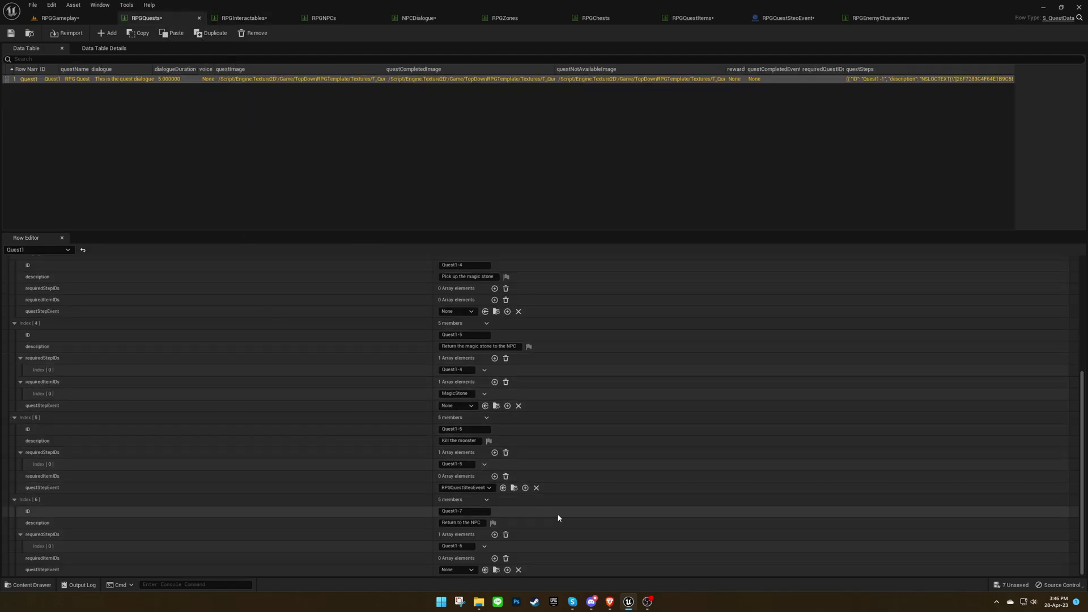
{"action": "left_click", "coordinate": [462, 511]}
{"action": "key", "text": "ctrl+c"}
{"action": "left_click", "coordinate": [437, 18]}
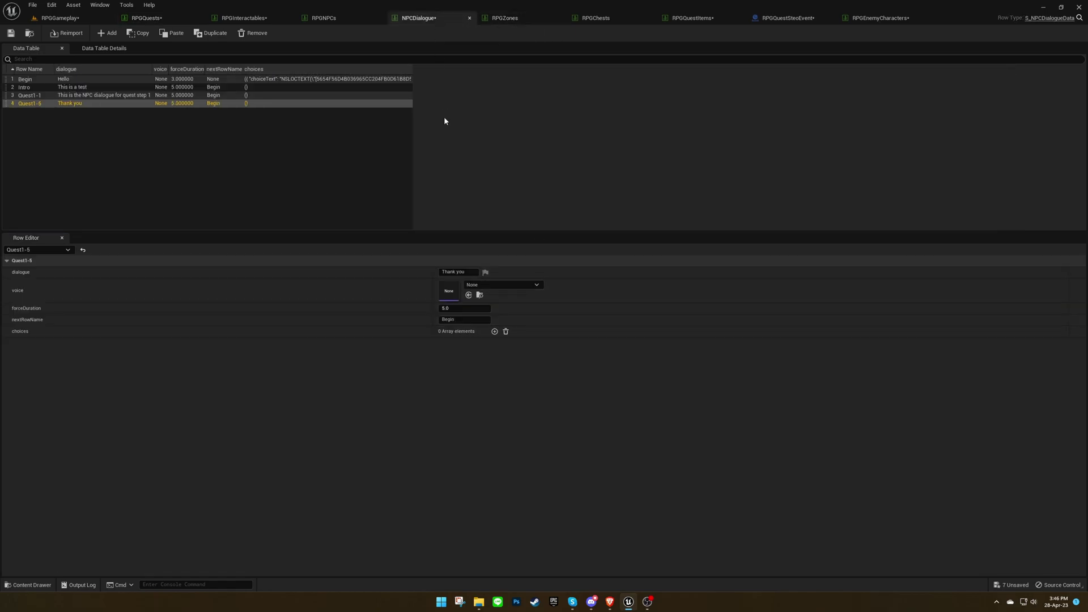
{"action": "left_click", "coordinate": [102, 33]}
{"action": "double_click", "coordinate": [27, 112]}
{"action": "key", "text": "ctrl+v"}
{"action": "key", "text": "Return"}
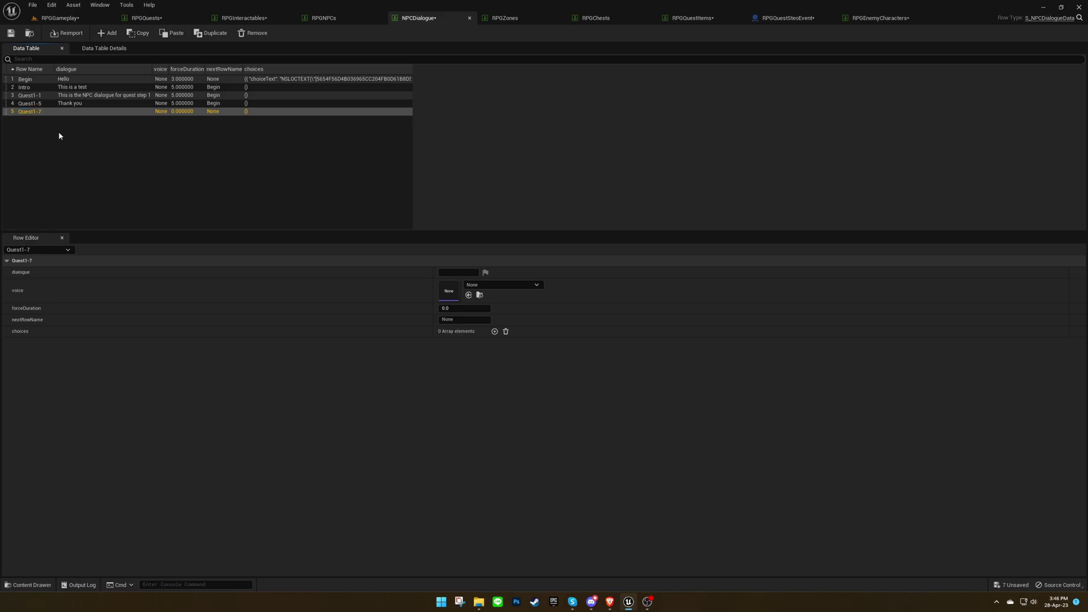
Fill in the Quest1-7 dialogue row with the dialogue "Well done!", a forceDuration of 5 and the nextRowName Begin
{"action": "left_click", "coordinate": [458, 273]}
{"action": "type", "text": "Well done!"}
{"action": "left_click", "coordinate": [468, 309]}
{"action": "type", "text": "5"}
{"action": "left_click", "coordinate": [465, 319]}
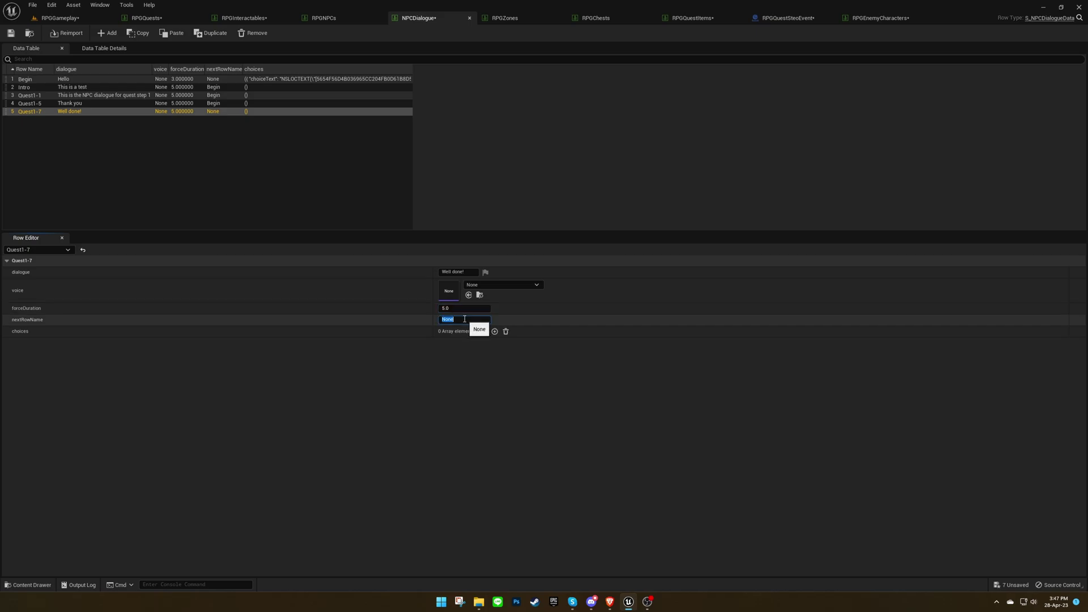
{"action": "key", "text": "Return"}
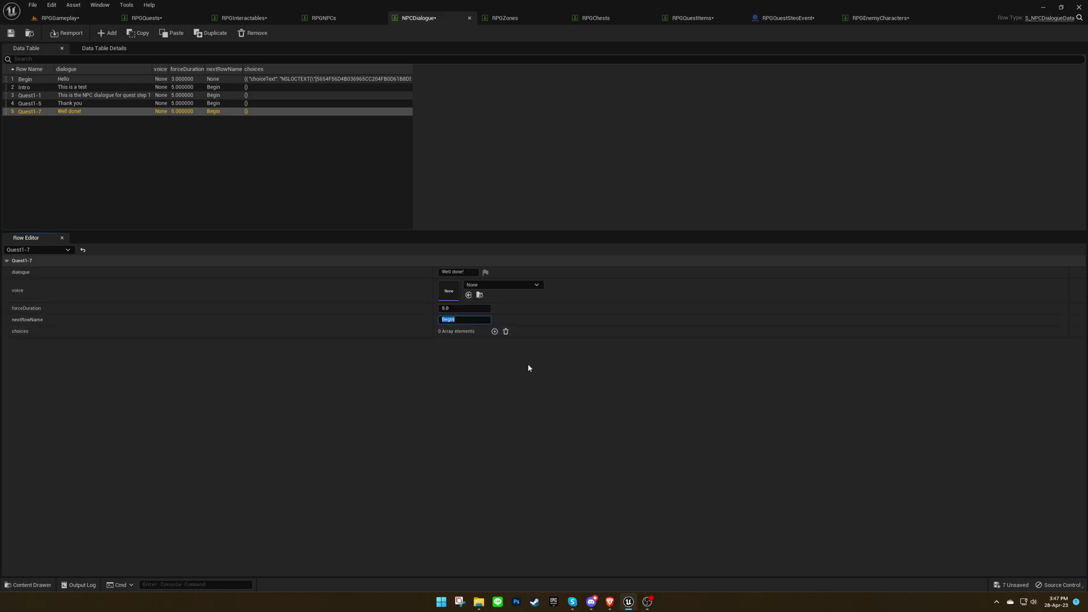
Check Quest1's reward field in RPGQuests, then copy the class name BP_QuestRewardBase from the template documentation in the browser and return to the editor
{"action": "left_click", "coordinate": [147, 18]}
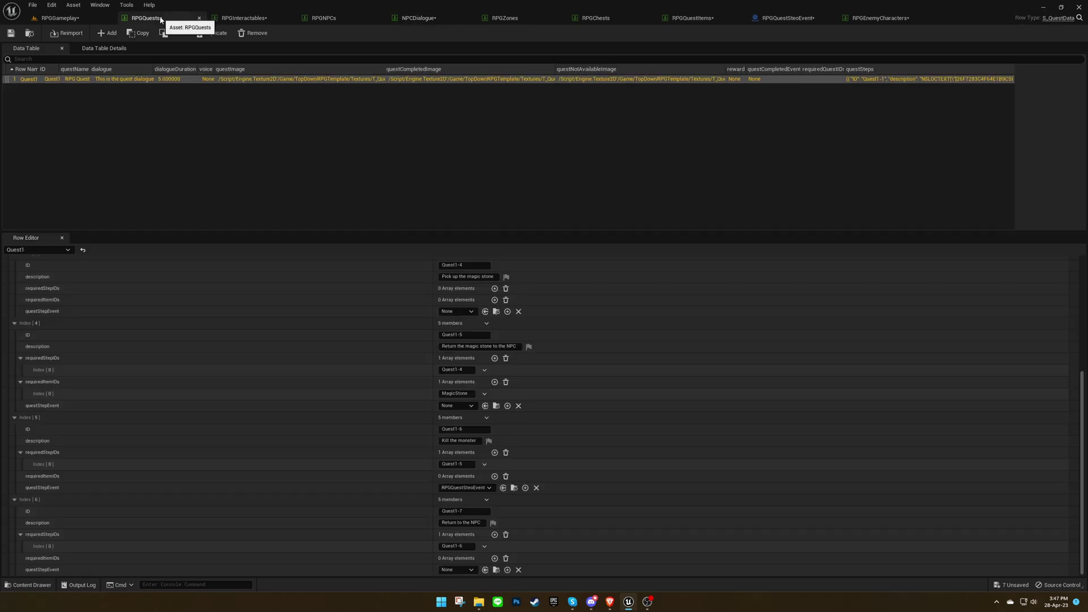
{"action": "scroll", "coordinate": [354, 403], "scroll_direction": "up", "scroll_amount": 8}
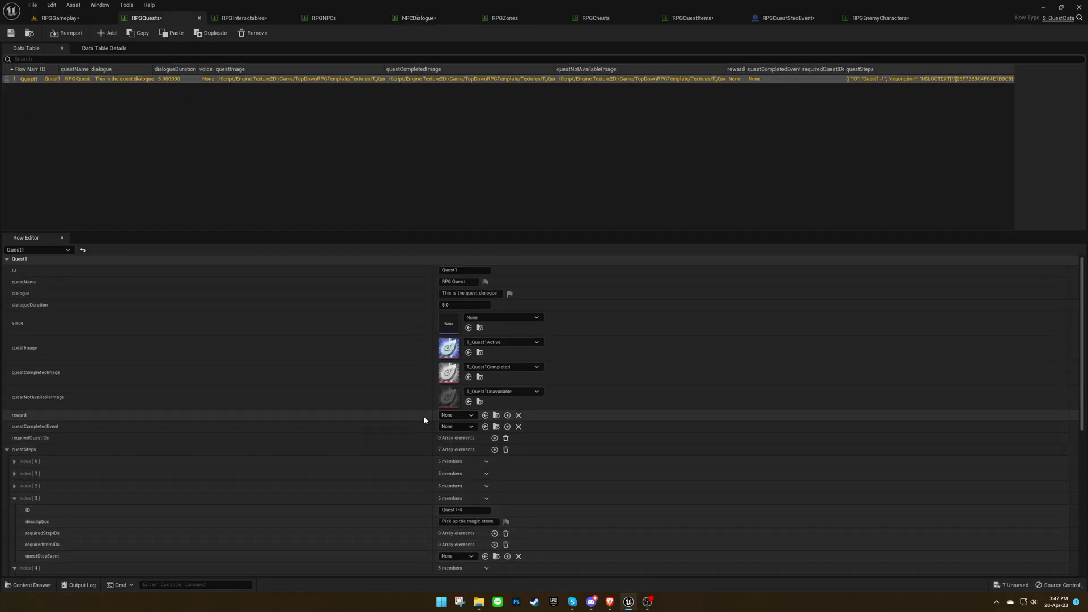
{"action": "key", "text": "alt+Tab"}
{"action": "left_click_drag", "start_coordinate": [1087, 70], "coordinate": [396, 175]}
{"action": "key", "text": "ctrl+c"}
{"action": "double_click", "coordinate": [484, 202]}
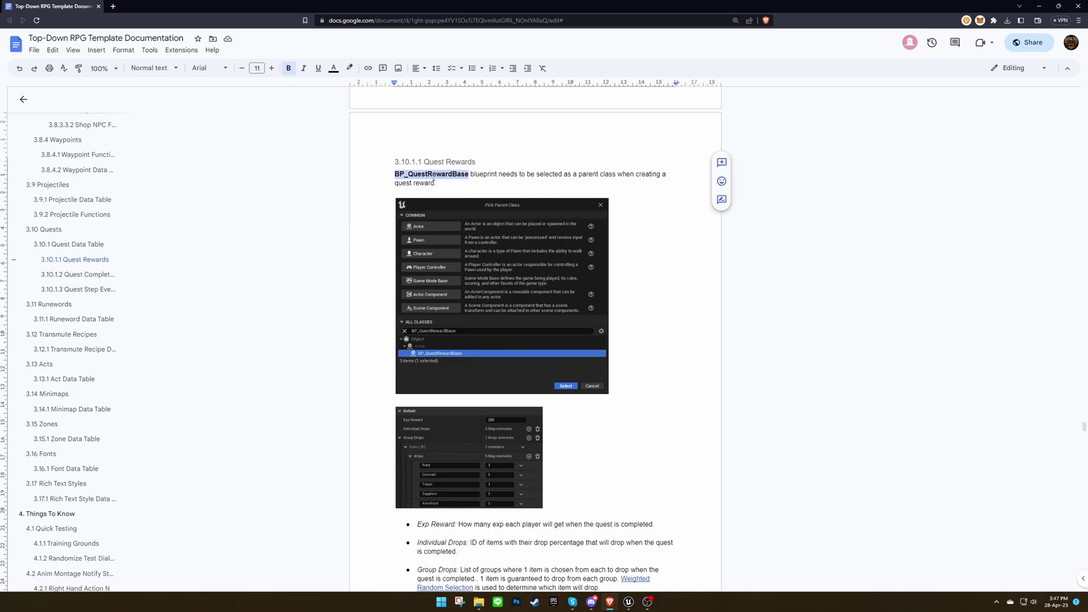
{"action": "left_click_drag", "start_coordinate": [426, 9], "coordinate": [1087, 190]}
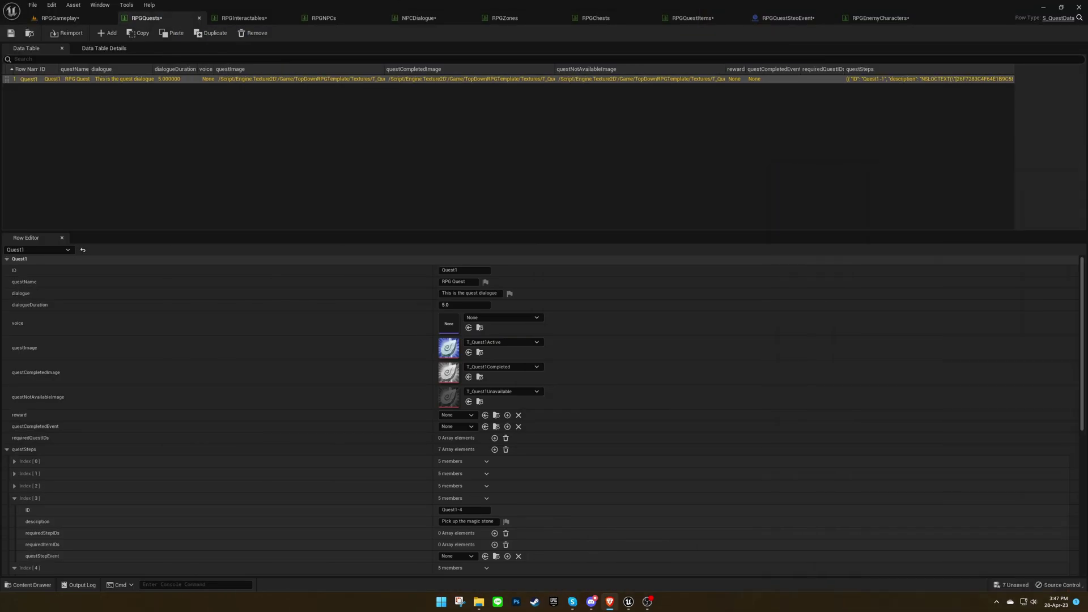
Create a Blueprint class named RPGQuestReward in the Blueprints/Quests folder with BP_QuestRewardBase as its parent class
{"action": "left_click", "coordinate": [59, 18]}
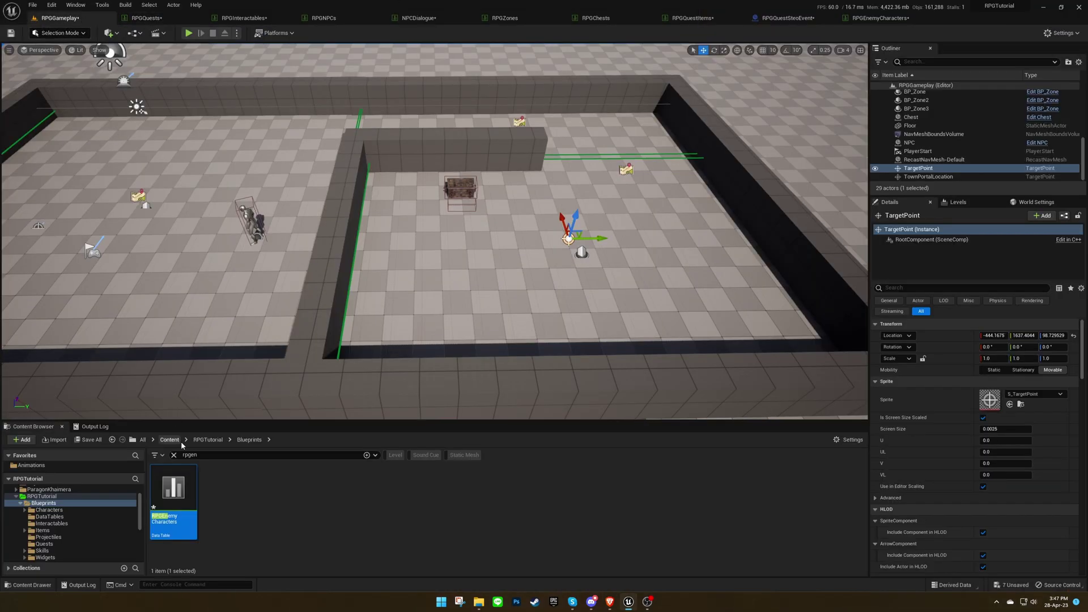
{"action": "left_click", "coordinate": [213, 454]}
{"action": "key", "text": "BackSpace"}
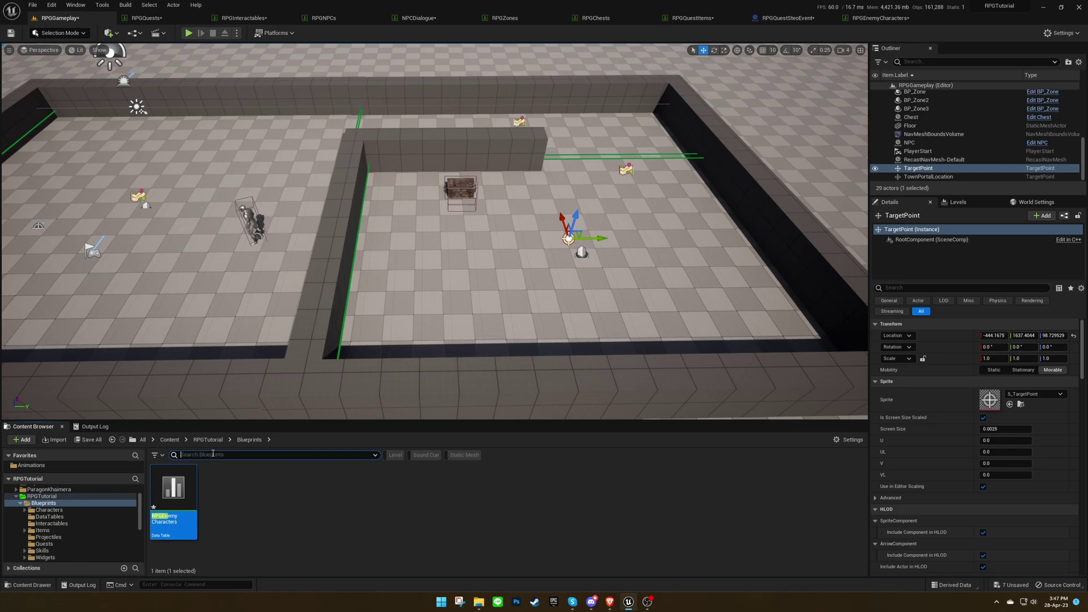
{"action": "double_click", "coordinate": [428, 488]}
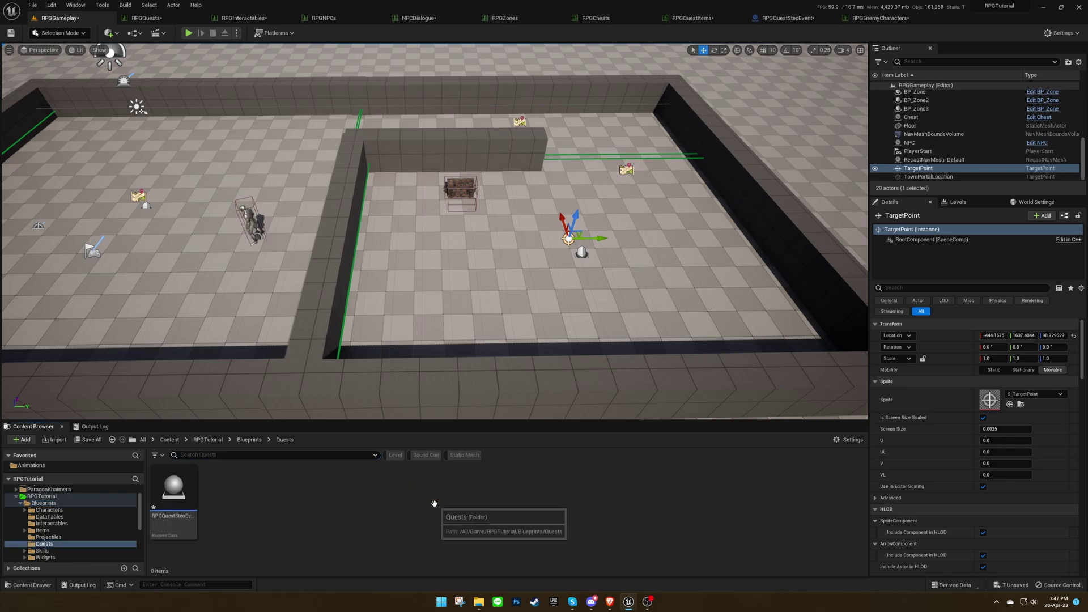
{"action": "right_click", "coordinate": [315, 494]}
{"action": "left_click", "coordinate": [363, 260]}
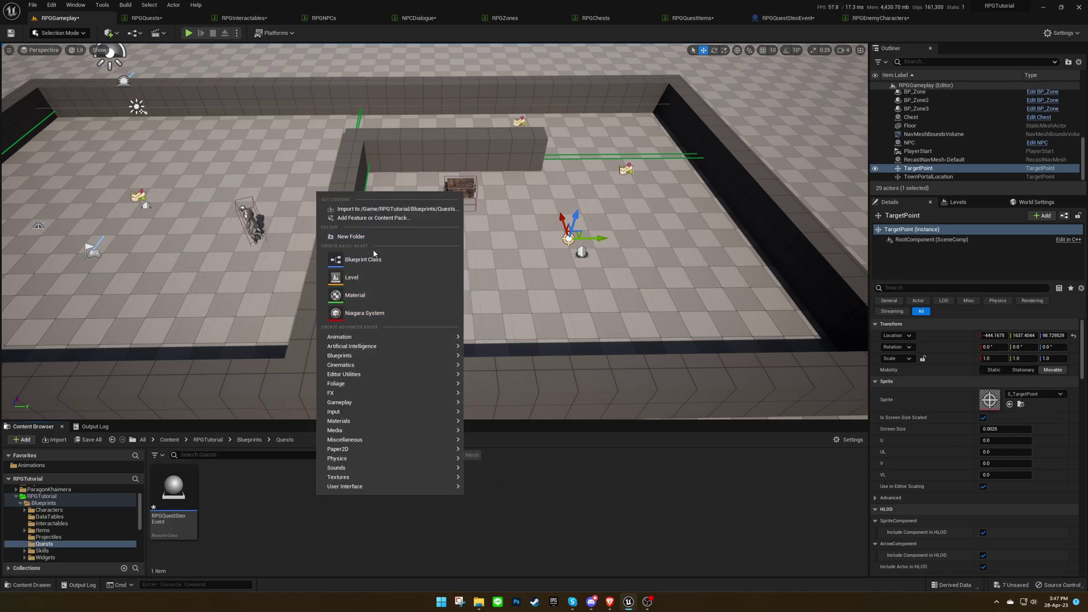
{"action": "key", "text": "ctrl+v"}
{"action": "left_click", "coordinate": [466, 375]}
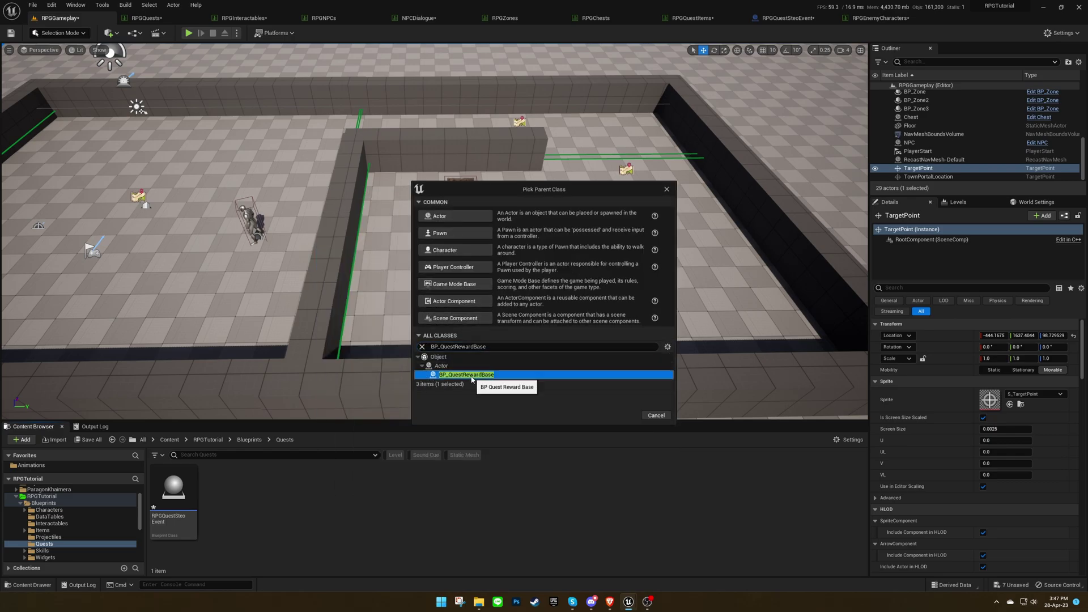
{"action": "left_click", "coordinate": [619, 416]}
{"action": "type", "text": "RPG"}
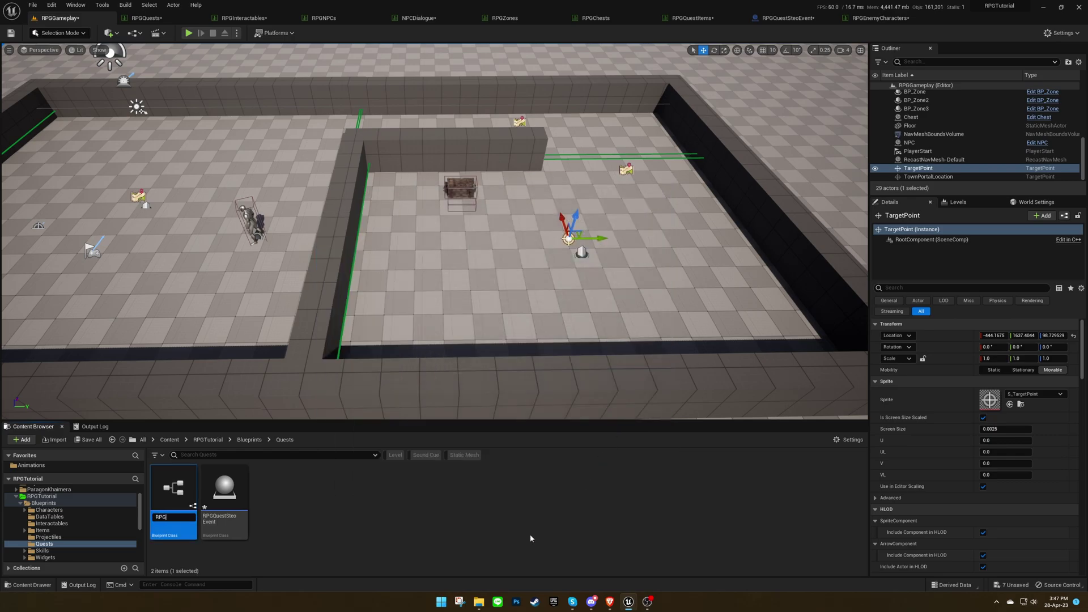
{"action": "type", "text": "QuestReward"}
{"action": "key", "text": "Return"}
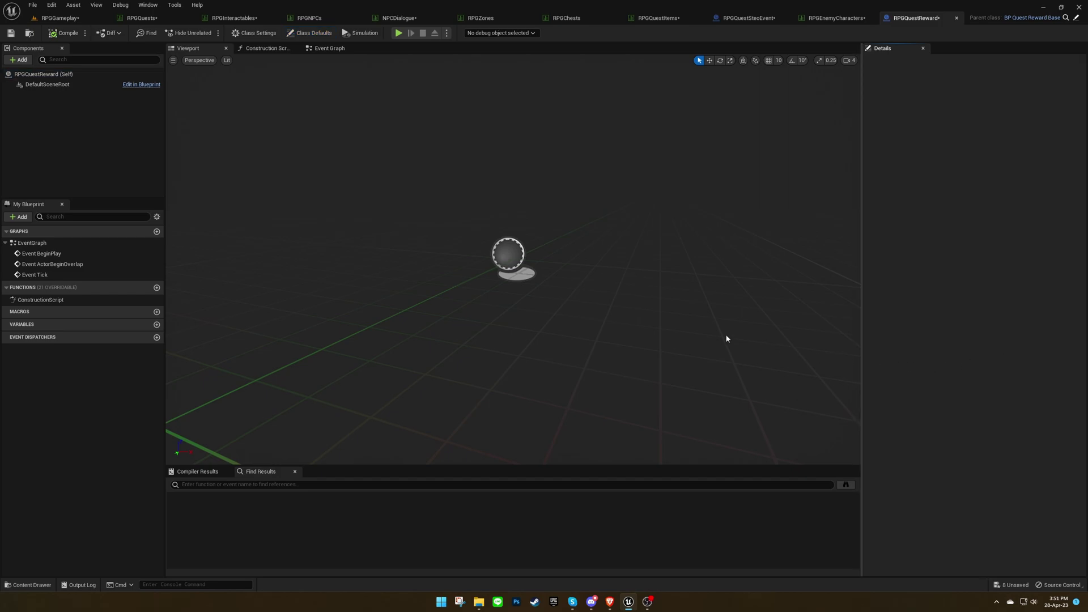
In RPGQuestReward's class defaults, set Exp Reward to 100 and add an individual drop Jewel with the value 100
{"action": "left_click", "coordinate": [52, 74]}
{"action": "left_click", "coordinate": [996, 86]}
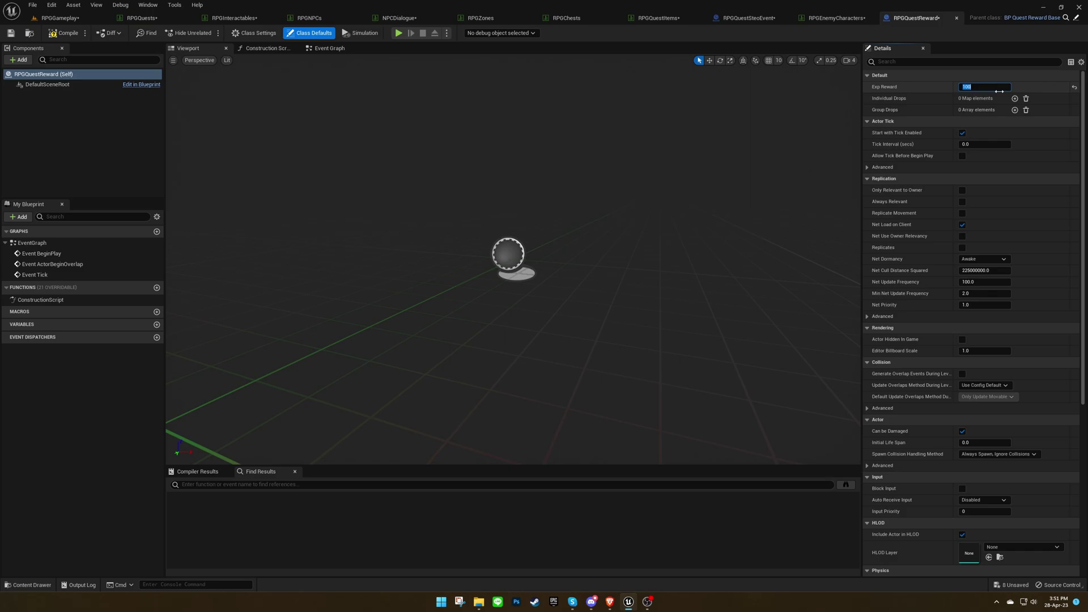
{"action": "left_click", "coordinate": [1015, 98]}
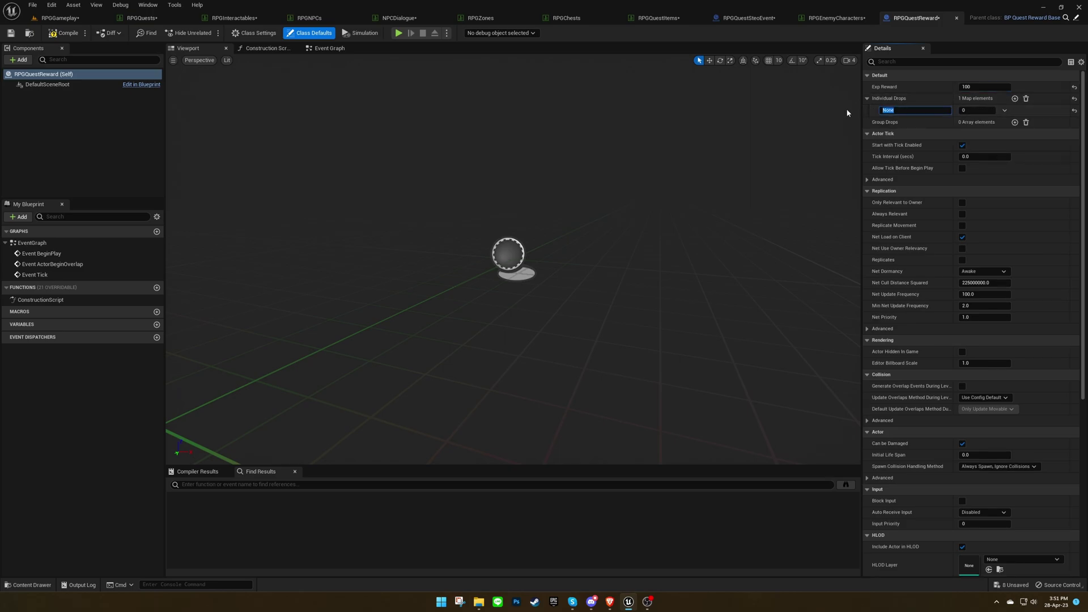
{"action": "type", "text": "Jewel"}
{"action": "key", "text": "Tab"}
{"action": "type", "text": "100"}
{"action": "key", "text": "Return"}
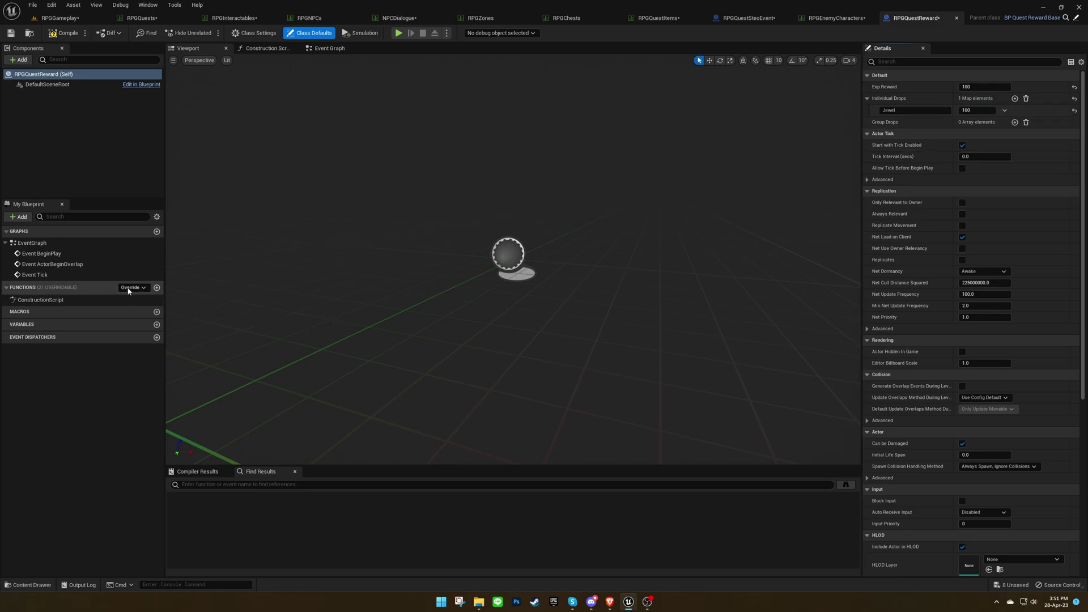
Override the Get Drop Actor function, delete its parent call and move the Return Node away to make room
{"action": "left_click", "coordinate": [130, 288]}
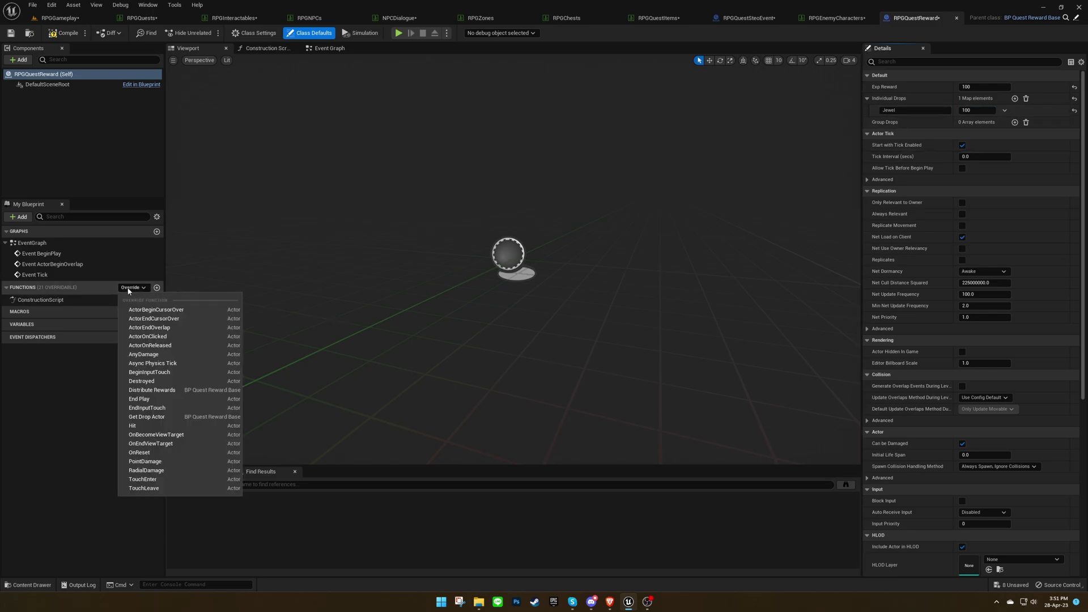
{"action": "left_click", "coordinate": [165, 420]}
{"action": "left_click_drag", "start_coordinate": [570, 265], "coordinate": [551, 307]}
{"action": "right_click_drag", "start_coordinate": [572, 332], "coordinate": [457, 336]}
{"action": "key", "text": "Delete"}
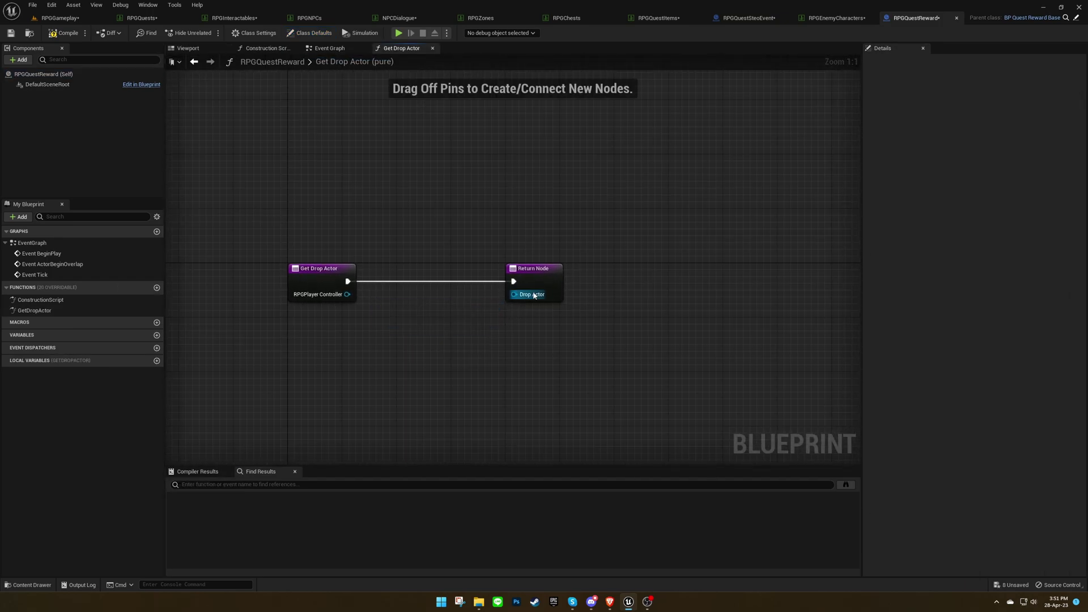
{"action": "left_click_drag", "start_coordinate": [534, 295], "coordinate": [691, 295]}
{"action": "left_click", "coordinate": [548, 354]}
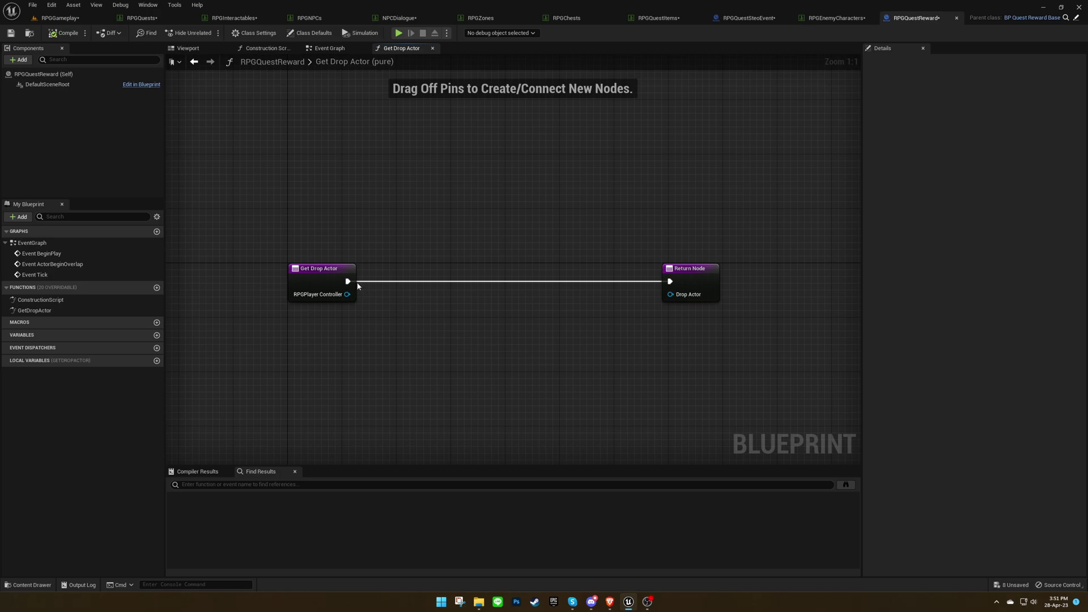
Insert a Get Actor Of Class node with the class NPC before the Return Node and connect its return value to Drop Actor
{"action": "left_click_drag", "start_coordinate": [348, 282], "coordinate": [399, 285]}
{"action": "type", "text": "get actor of clas"}
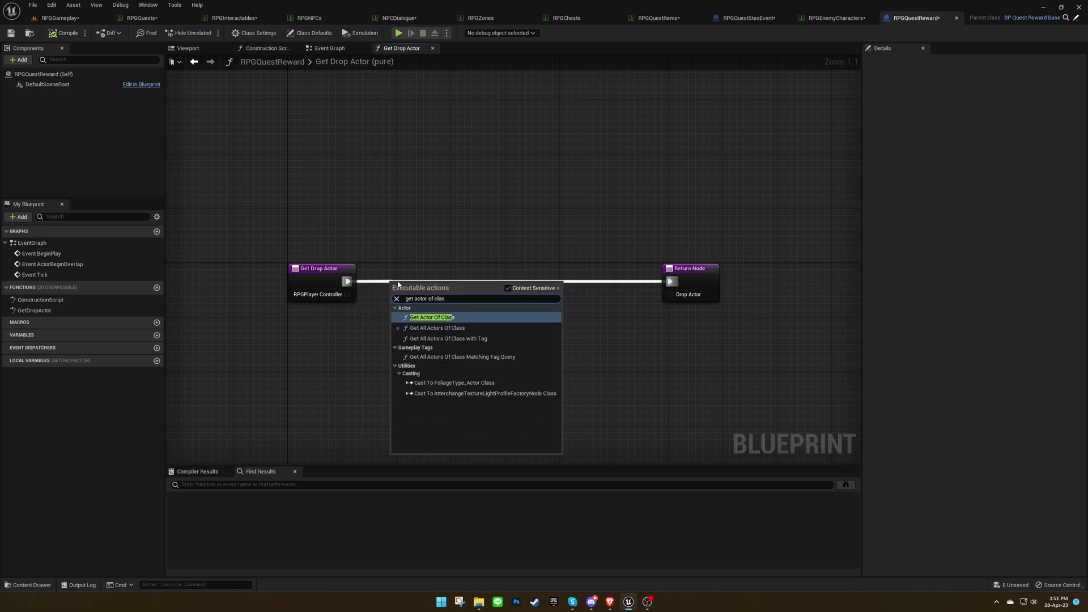
{"action": "left_click", "coordinate": [420, 317]}
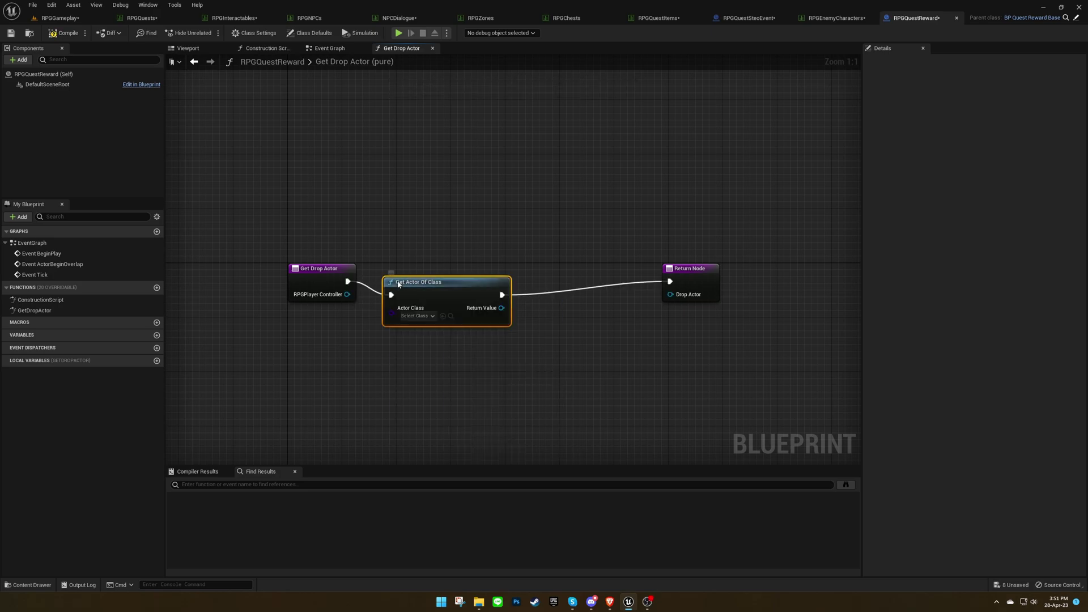
{"action": "left_click", "coordinate": [421, 316]}
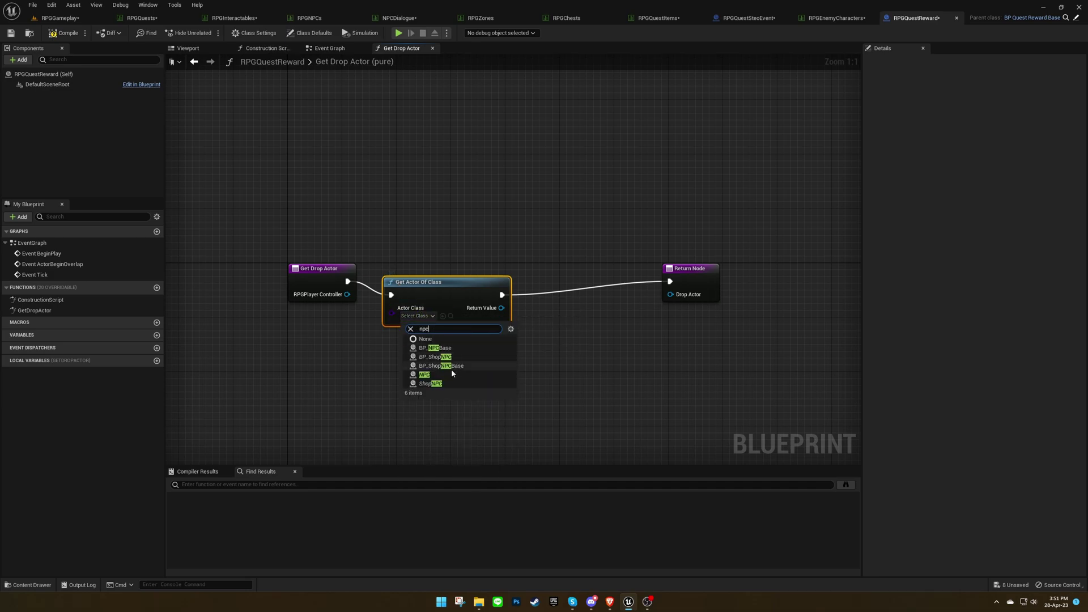
{"action": "left_click", "coordinate": [452, 374]}
{"action": "left_click_drag", "start_coordinate": [448, 305], "coordinate": [614, 269]}
{"action": "left_click", "coordinate": [561, 328]}
{"action": "left_click", "coordinate": [603, 332]}
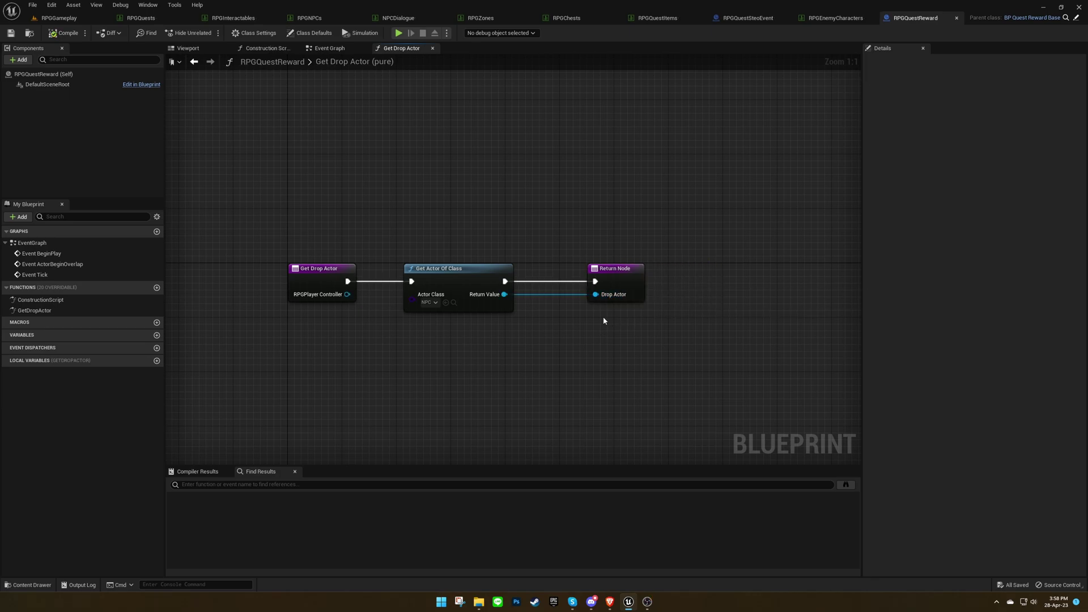
Add Event Distribute Rewards to the Event Graph and place a call to its parent function beside it
{"action": "left_click", "coordinate": [329, 49]}
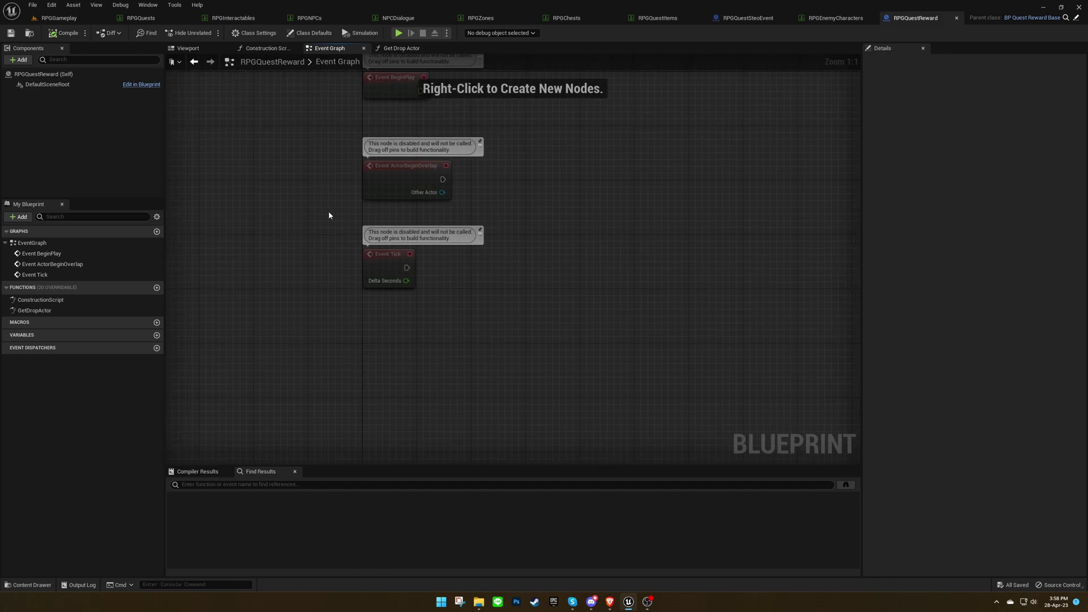
{"action": "right_click", "coordinate": [373, 355]}
{"action": "type", "text": "event dist"}
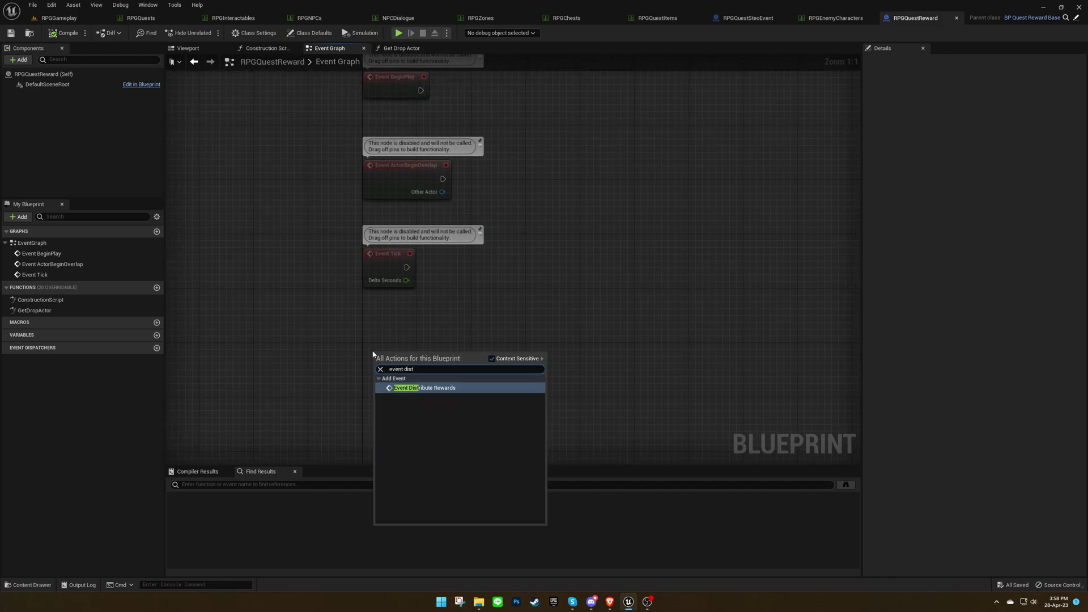
{"action": "key", "text": "Return"}
{"action": "right_click", "coordinate": [373, 352]}
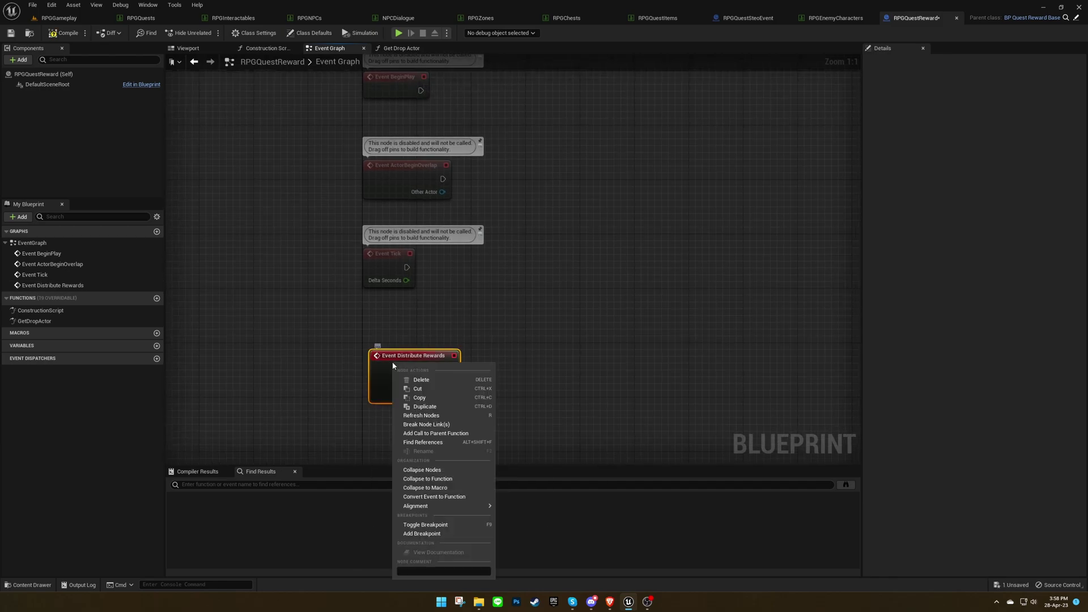
{"action": "left_click", "coordinate": [417, 423]}
{"action": "left_click_drag", "start_coordinate": [416, 423], "coordinate": [532, 361]}
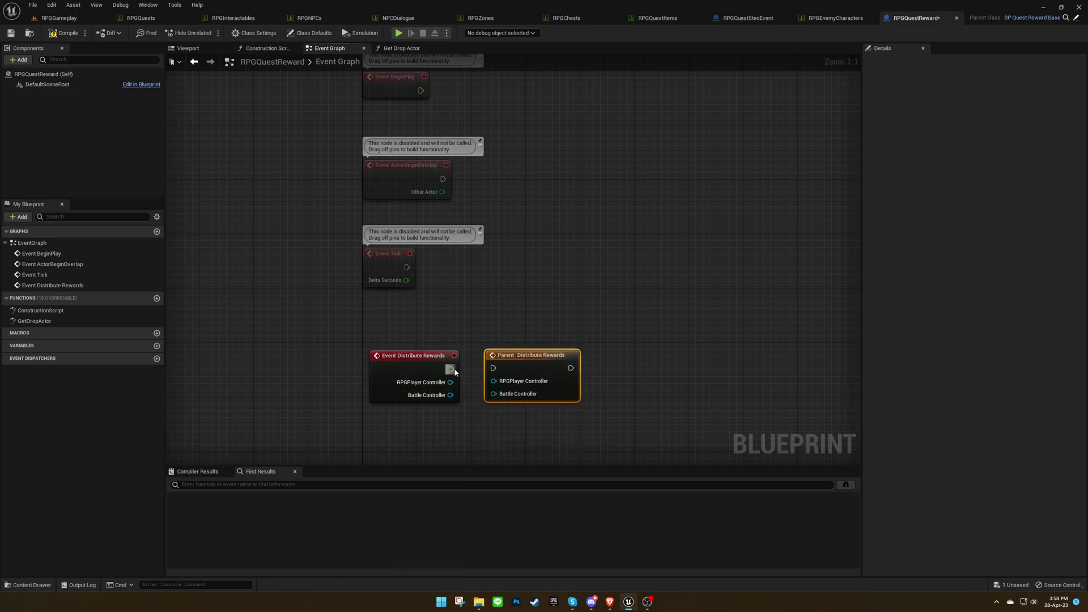
Connect the event's execution, RPGPlayer Controller and Battle Controller pins to the parent Distribute Rewards call and straighten the two nodes
{"action": "left_click_drag", "start_coordinate": [451, 369], "coordinate": [495, 395]}
{"action": "left_click_drag", "start_coordinate": [443, 336], "coordinate": [544, 435]}
{"action": "key", "text": "q"}
{"action": "right_click_drag", "start_coordinate": [544, 437], "coordinate": [428, 358]}
{"action": "left_click", "coordinate": [454, 351]}
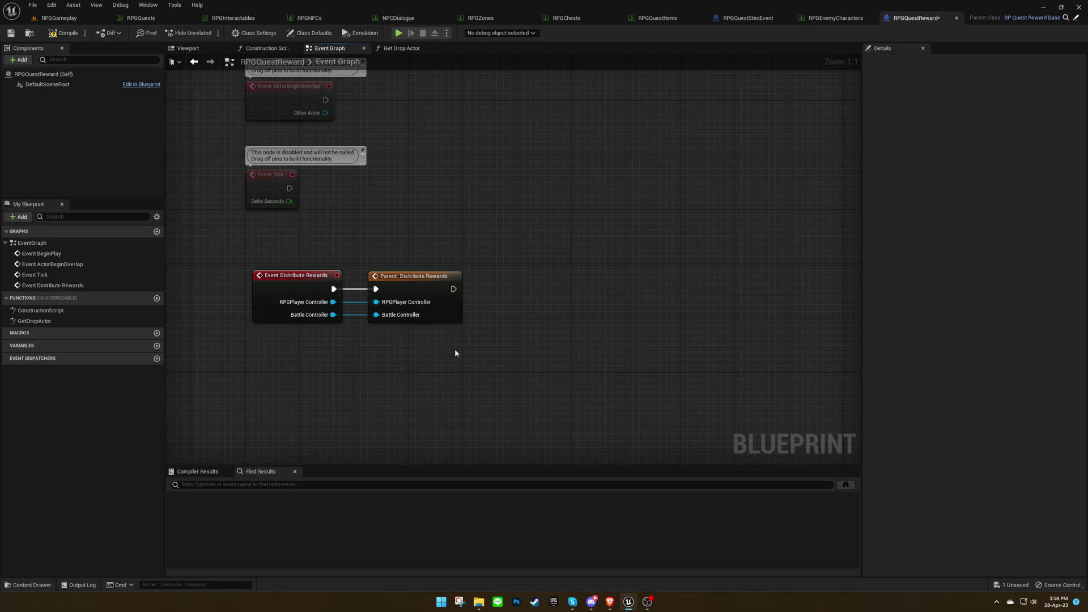
{"action": "left_click_drag", "start_coordinate": [450, 320], "coordinate": [466, 325]}
{"action": "left_click", "coordinate": [397, 340]}
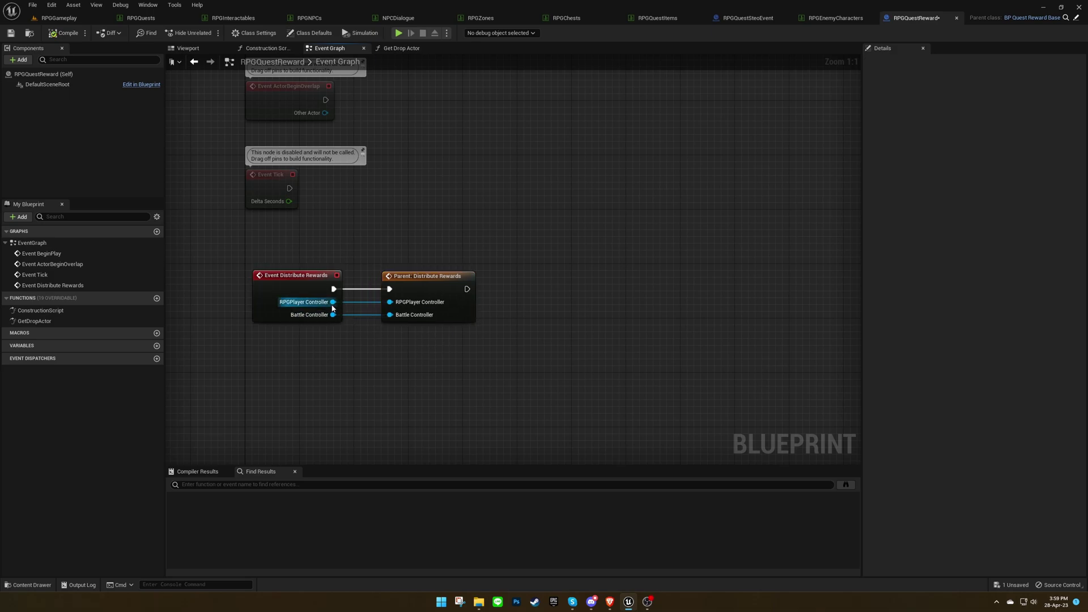
Get Player Character from the event's RPGPlayer Controller and call Unlock Act on it after the parent Distribute Rewards call
{"action": "left_click_drag", "start_coordinate": [333, 302], "coordinate": [364, 364]}
{"action": "type", "text": "get player char"}
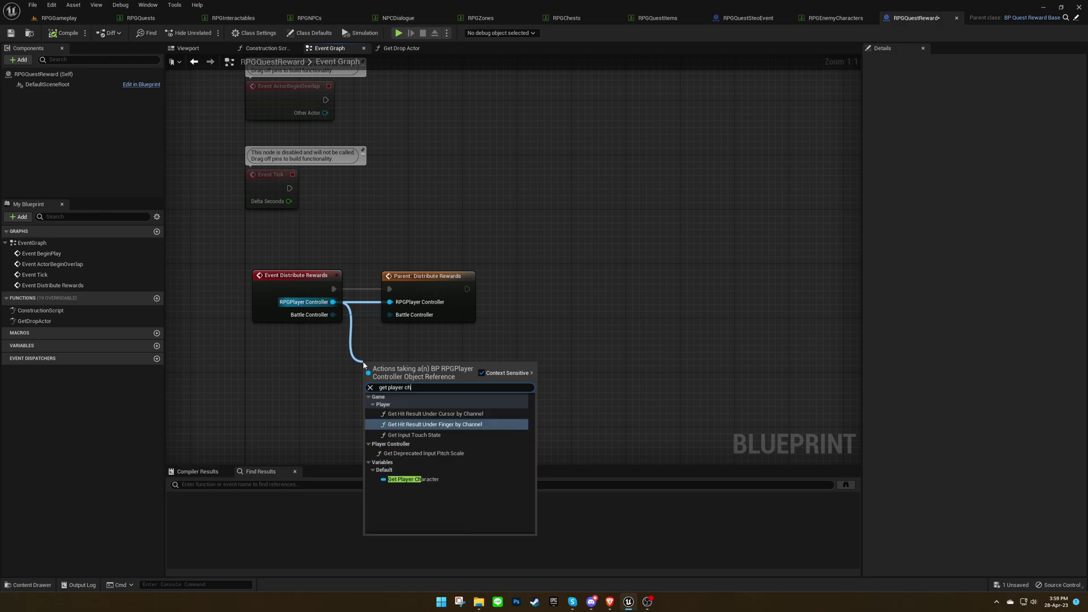
{"action": "key", "text": "Return"}
{"action": "left_click_drag", "start_coordinate": [450, 367], "coordinate": [549, 285]}
{"action": "type", "text": "unlock"}
{"action": "key", "text": "Return"}
{"action": "left_click_drag", "start_coordinate": [467, 289], "coordinate": [520, 303]}
{"action": "left_click_drag", "start_coordinate": [543, 309], "coordinate": [556, 296]}
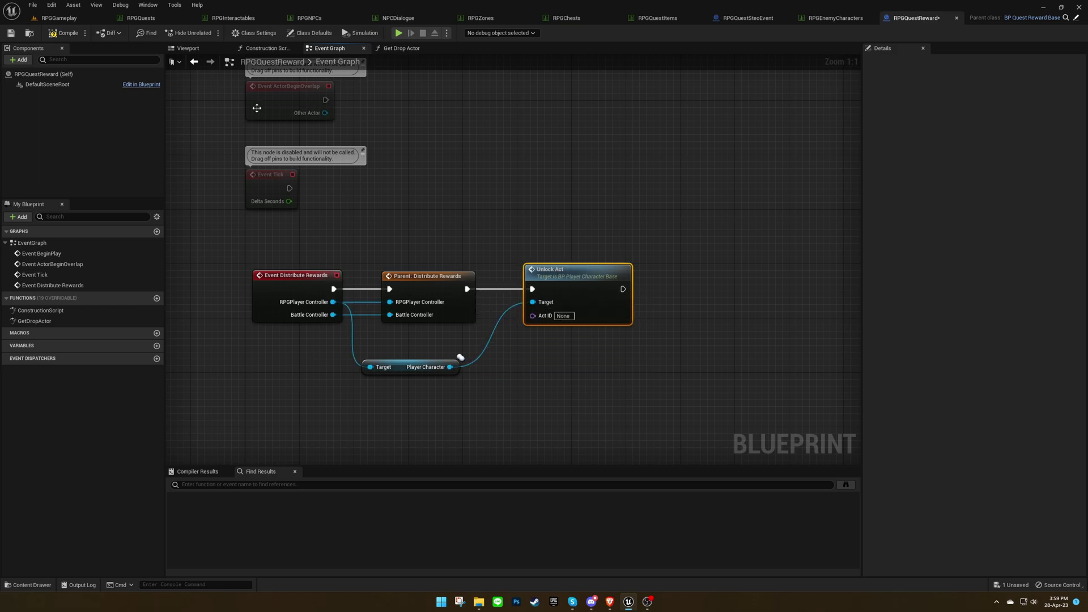
Find and open the RPGActs data table and look up the row name of the second act
{"action": "left_click", "coordinate": [59, 18]}
{"action": "left_click", "coordinate": [248, 441]}
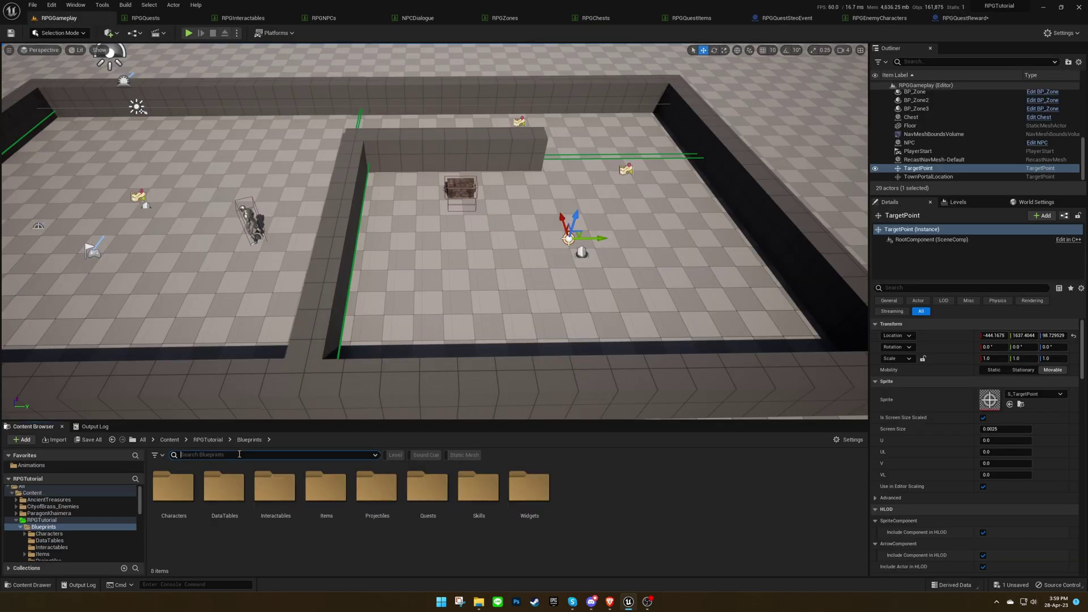
{"action": "left_click", "coordinate": [239, 455]}
{"action": "type", "text": "rpgact"}
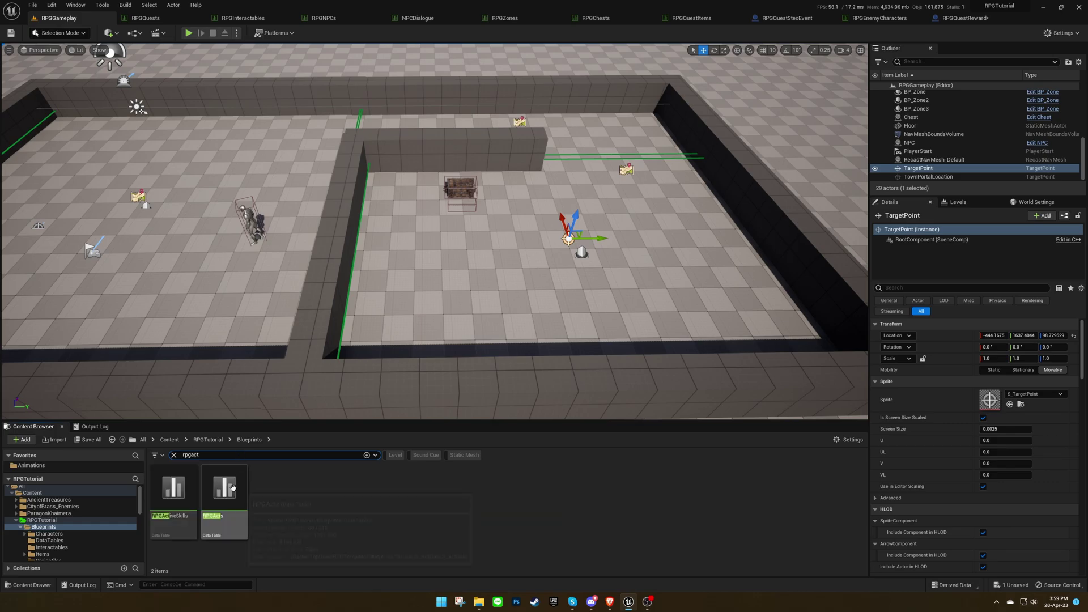
{"action": "double_click", "coordinate": [234, 489]}
{"action": "left_click", "coordinate": [24, 88]}
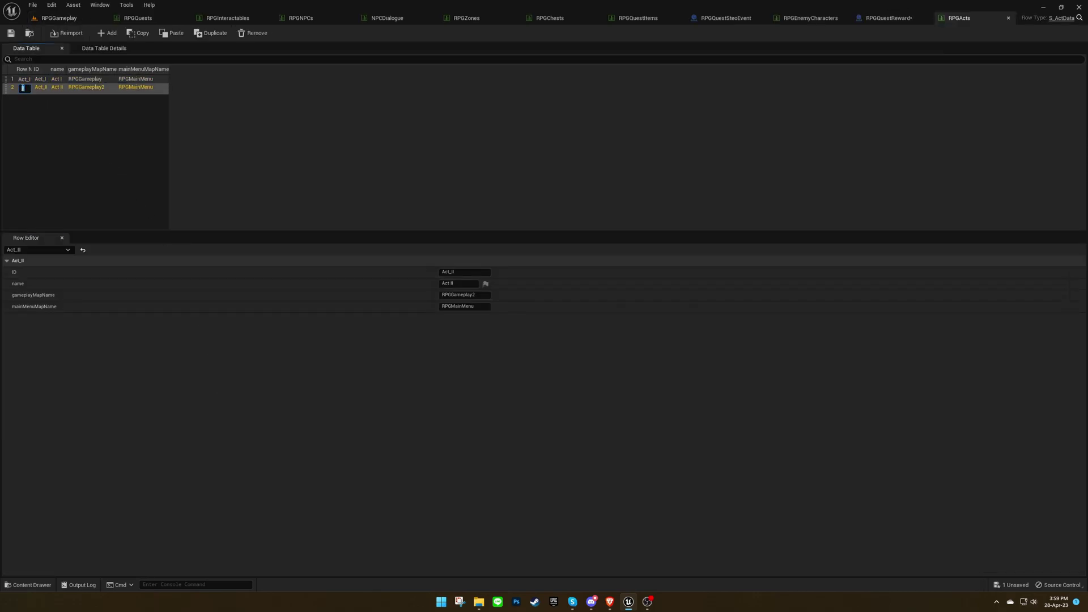
{"action": "left_click", "coordinate": [46, 103]}
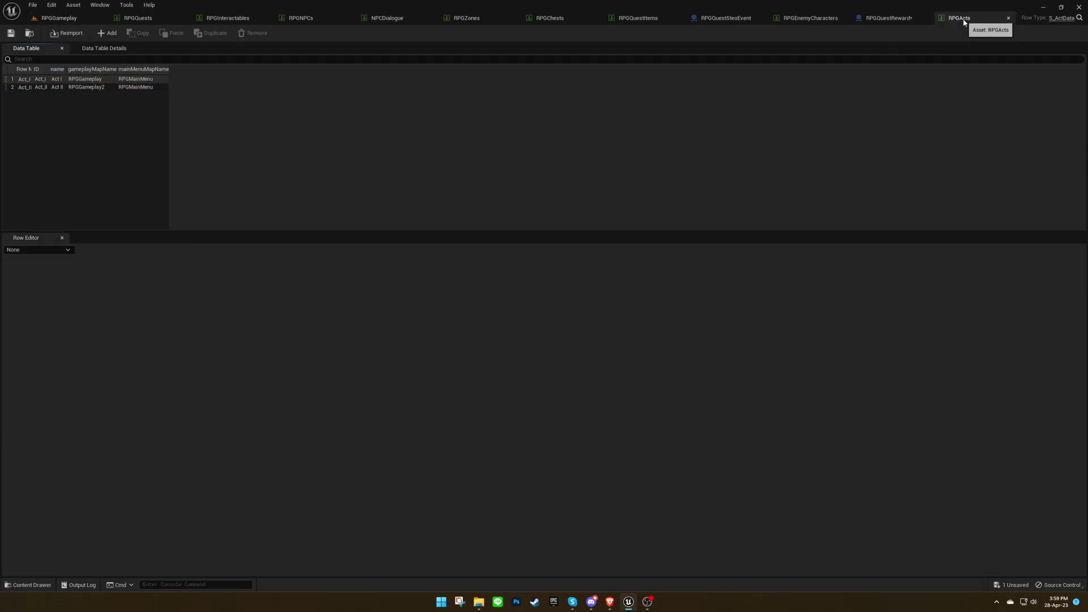
Close the RPGActs table and set the Unlock Act node's Act ID to Act_II
{"action": "left_click", "coordinate": [1008, 17]}
{"action": "left_click", "coordinate": [606, 348]}
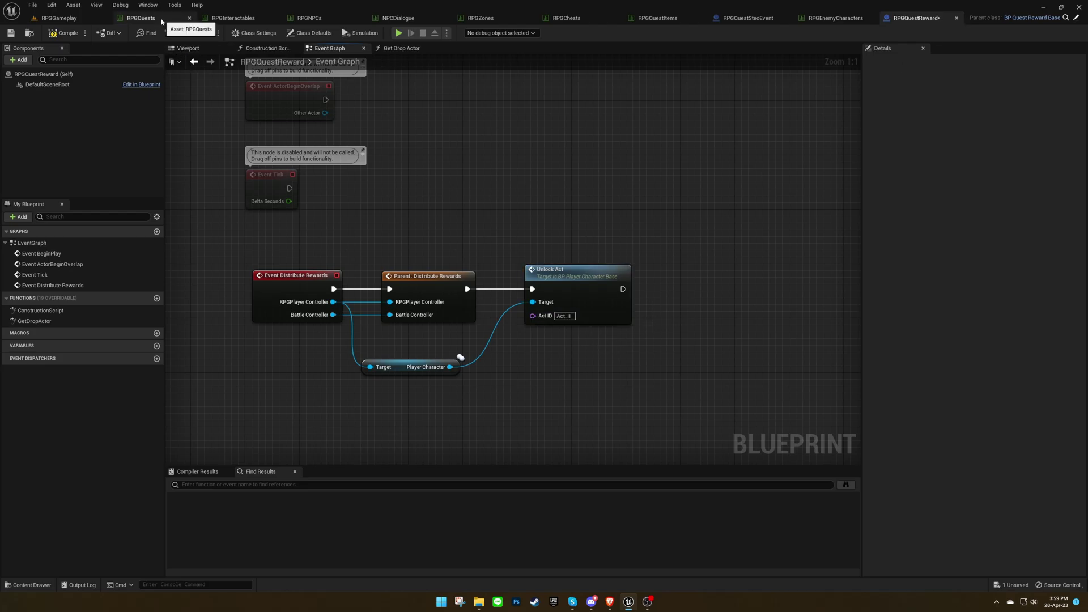
Assign RPGQuestReward as the reward of the Quest1 row in the RPGQuests table and save all modified assets
{"action": "left_click", "coordinate": [142, 17]}
{"action": "left_click", "coordinate": [457, 420]}
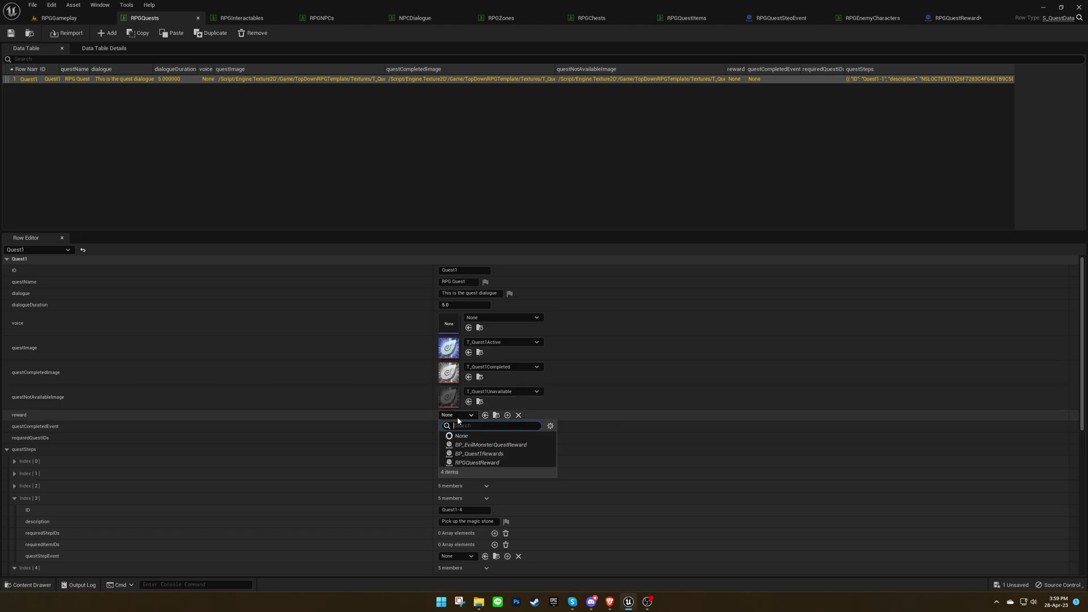
{"action": "left_click", "coordinate": [477, 463]}
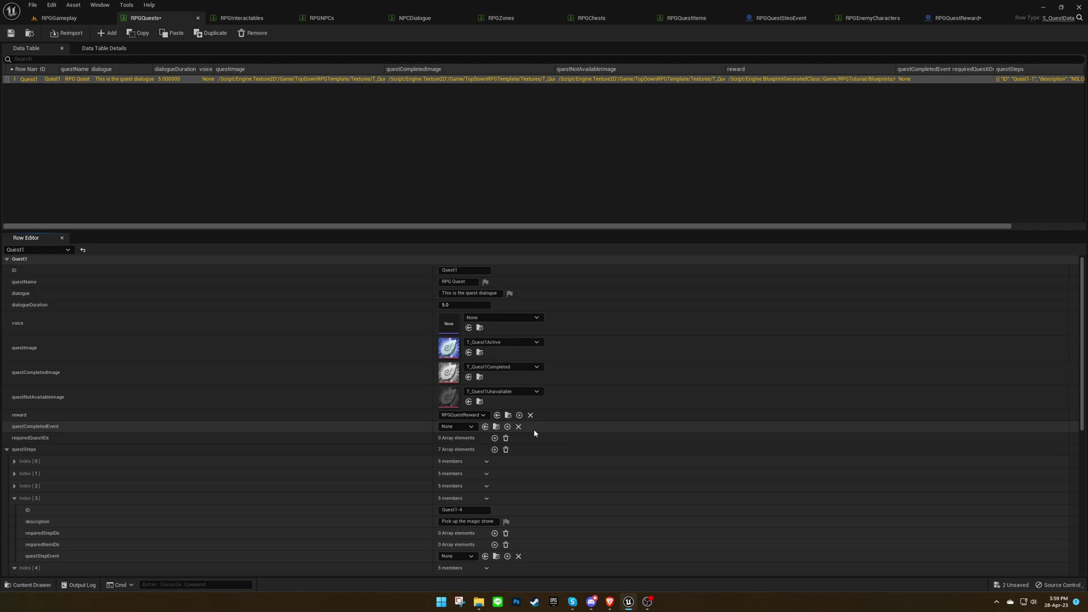
{"action": "left_click", "coordinate": [80, 16]}
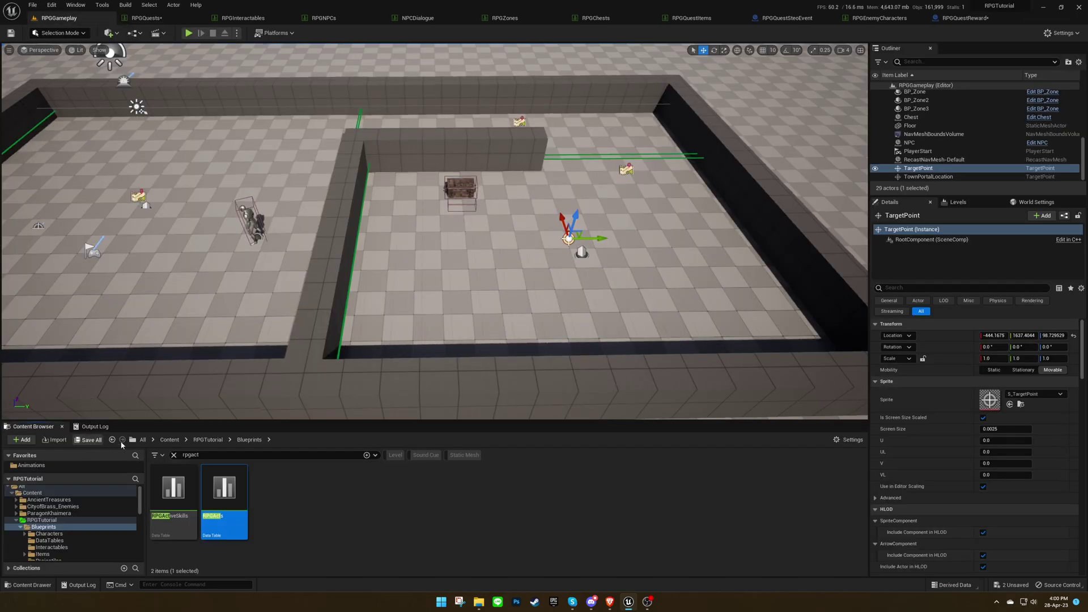
{"action": "left_click", "coordinate": [88, 440]}
{"action": "left_click", "coordinate": [620, 401]}
{"action": "left_click", "coordinate": [521, 489]}
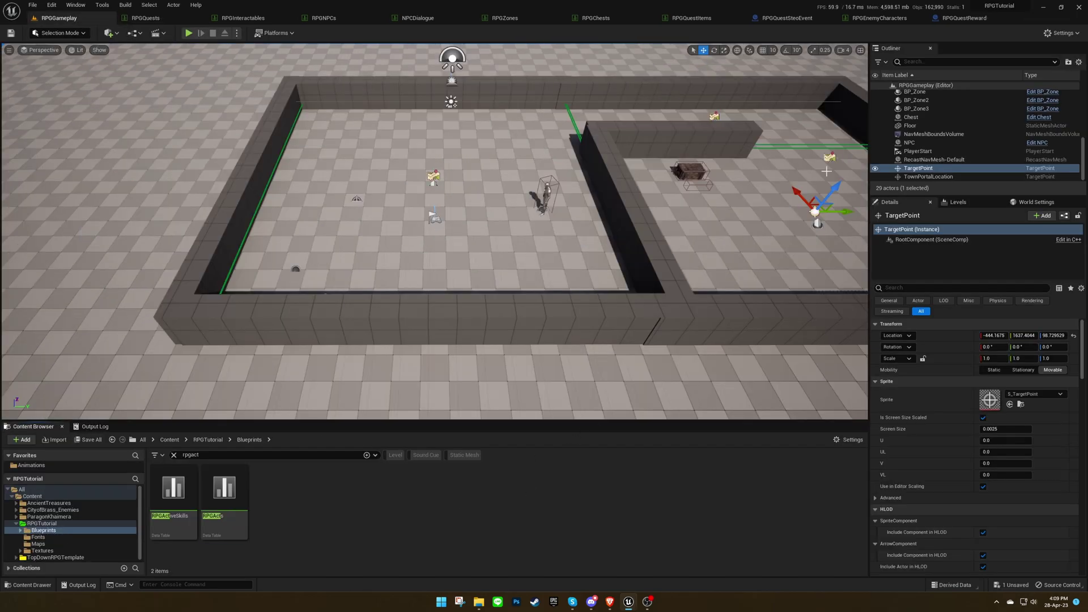
Locate the Skeleton blueprint used by the QuestEnemy row of RPGEnemyCharacters and duplicate it as QuestEnemy
{"action": "left_click", "coordinate": [878, 18]}
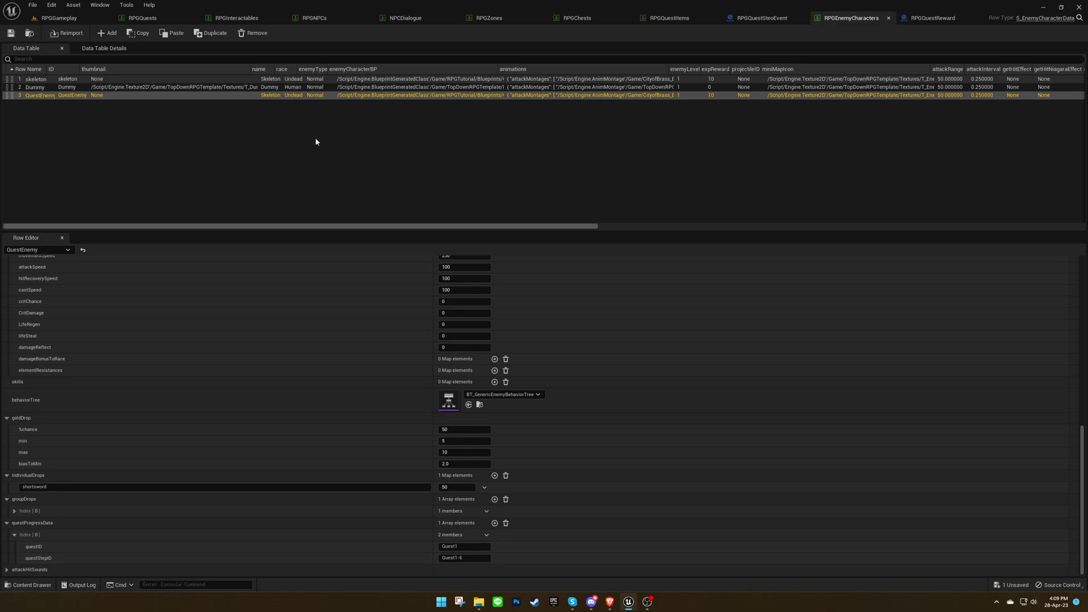
{"action": "scroll", "coordinate": [329, 365], "scroll_direction": "up", "scroll_amount": 15}
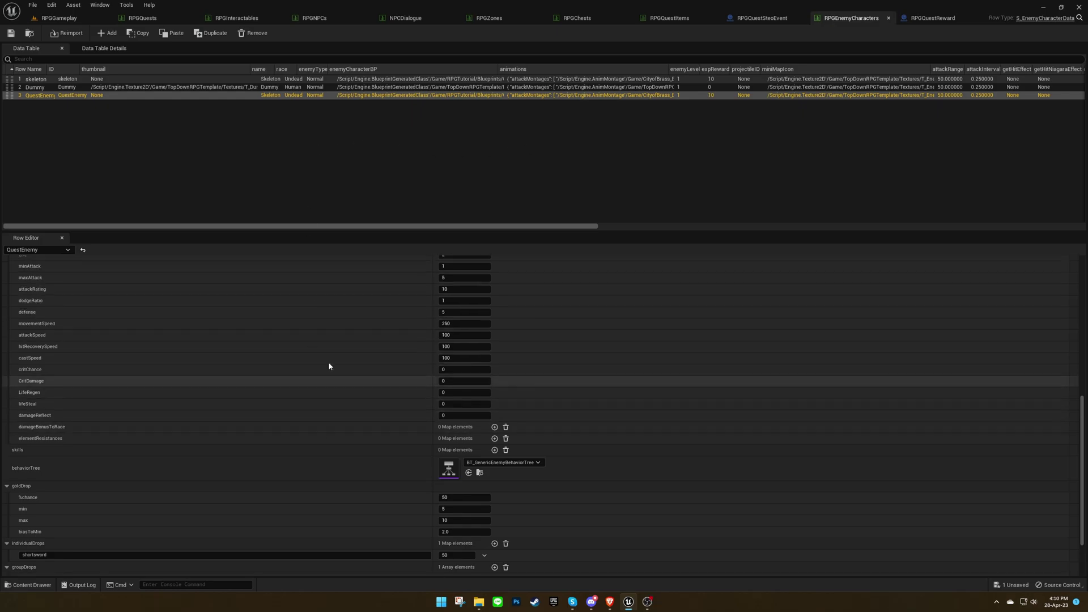
{"action": "scroll", "coordinate": [337, 353], "scroll_direction": "up", "scroll_amount": 3}
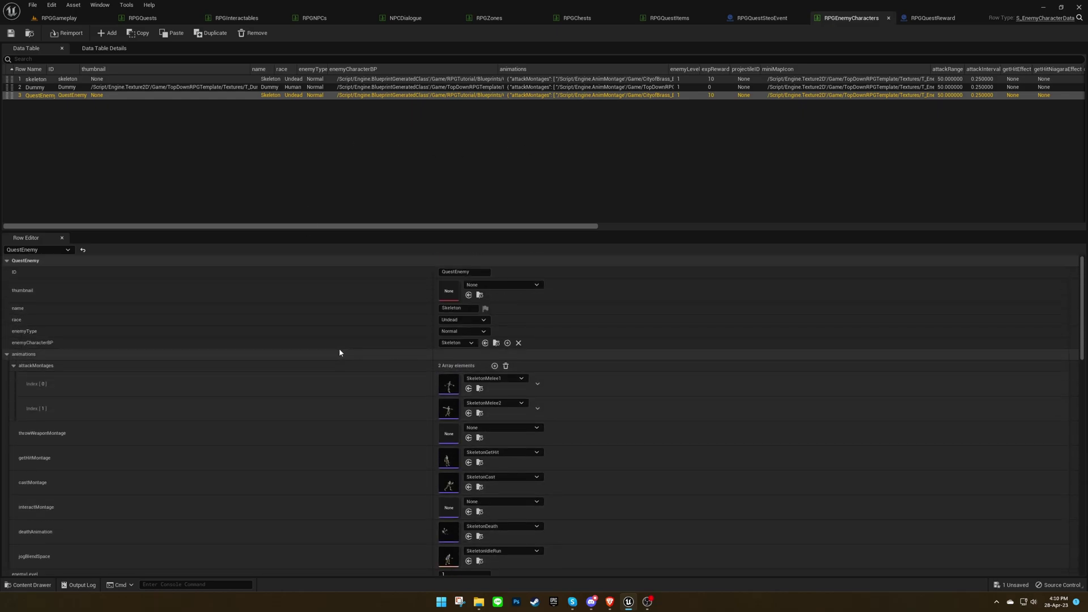
{"action": "left_click", "coordinate": [496, 343]}
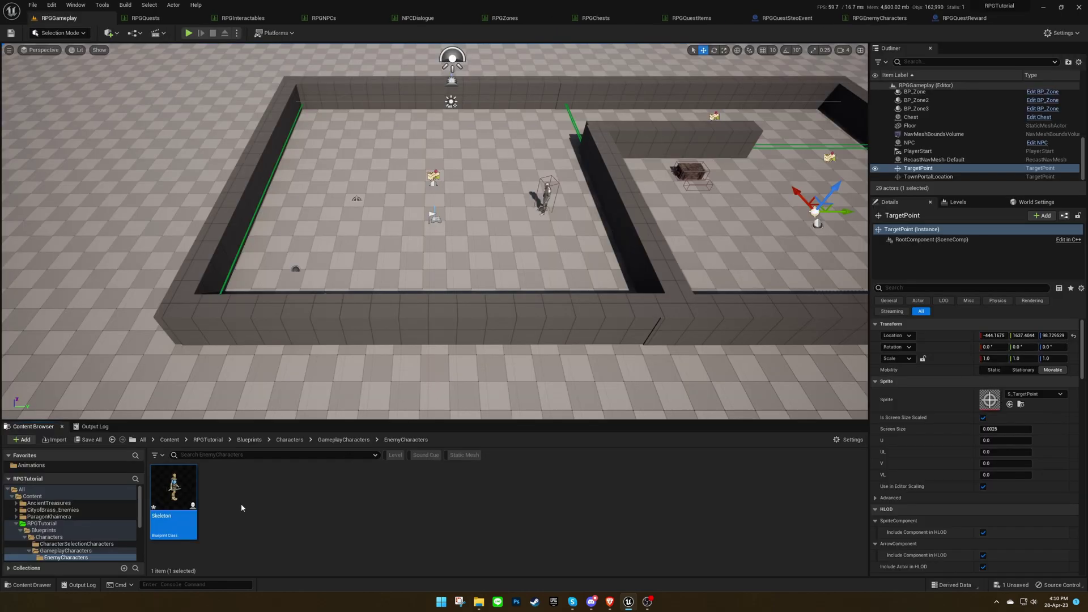
{"action": "key", "text": "ctrl+d"}
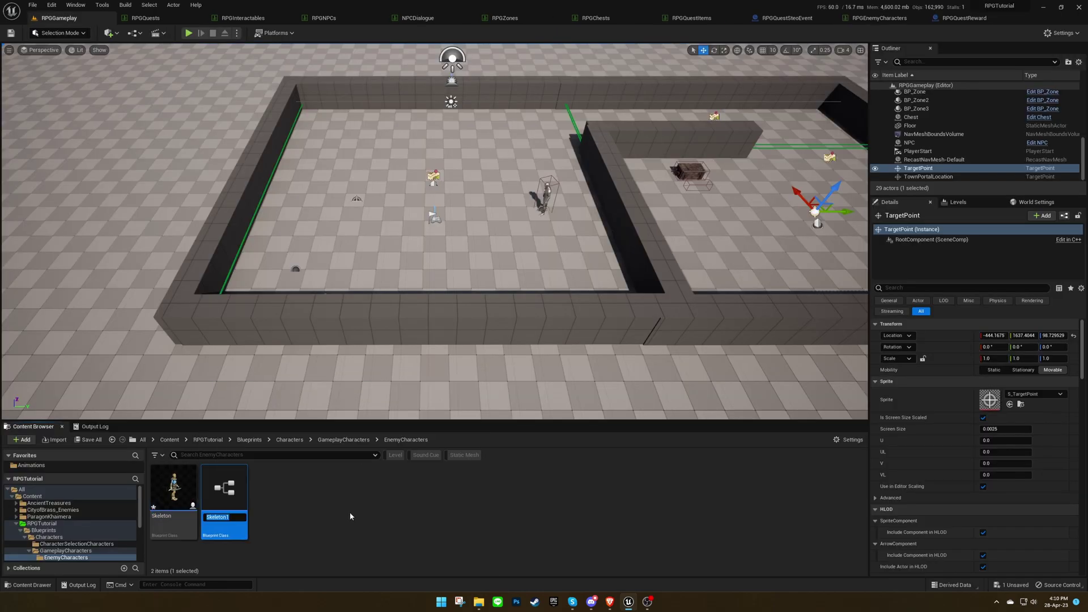
{"action": "type", "text": "QuestEnemy"}
{"action": "key", "text": "Return"}
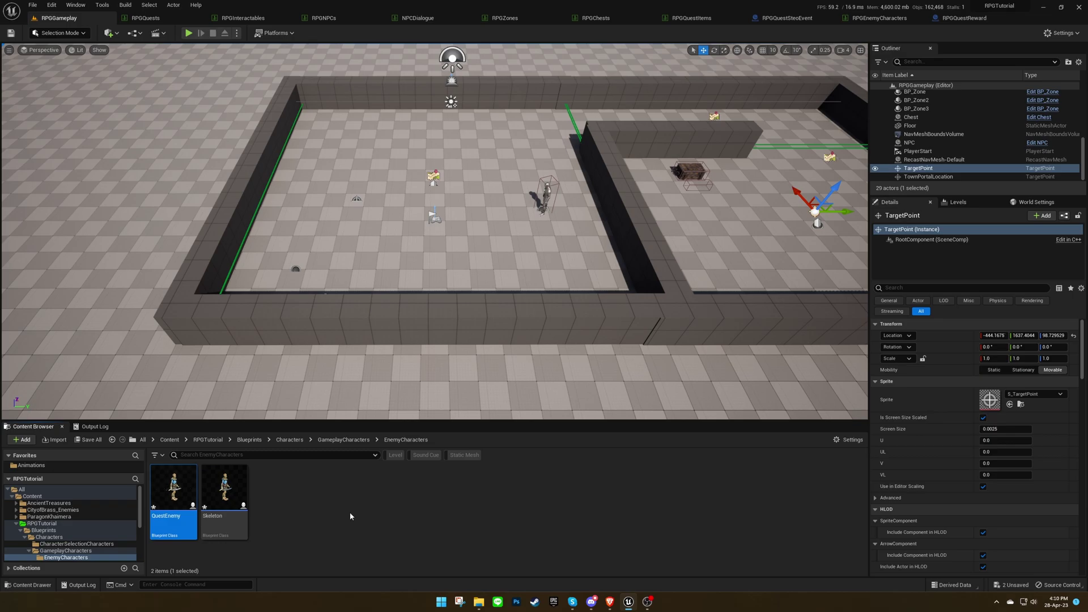
Set the Enemy Character ID of the new QuestEnemy blueprint to QuestEnemy, compile it and save everything
{"action": "key", "text": "Return"}
{"action": "left_click", "coordinate": [1006, 284]}
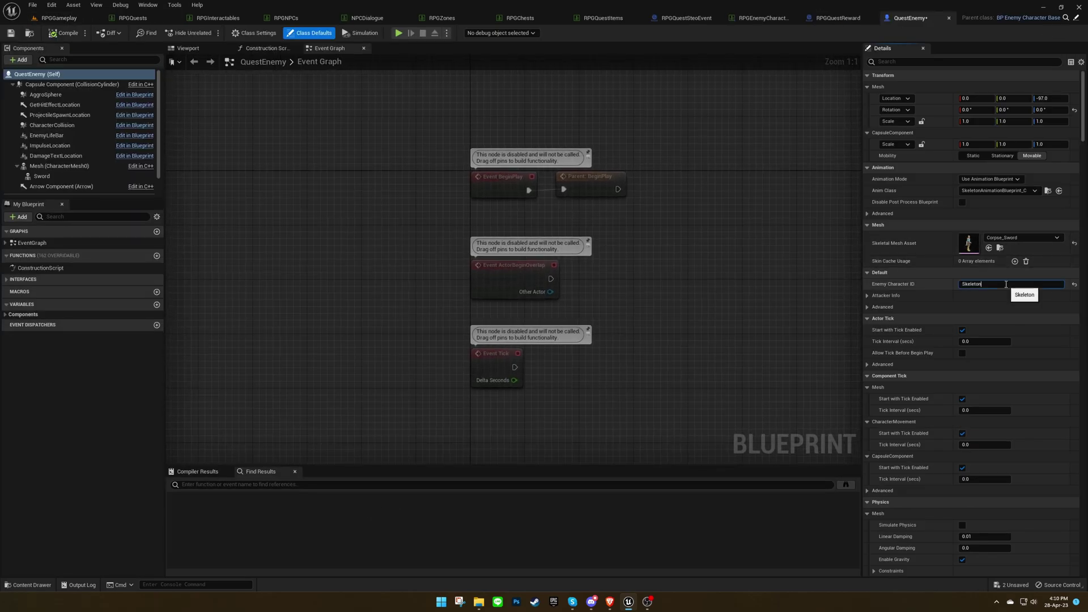
{"action": "key", "text": "ctrl+a"}
{"action": "type", "text": "QuestEnemy"}
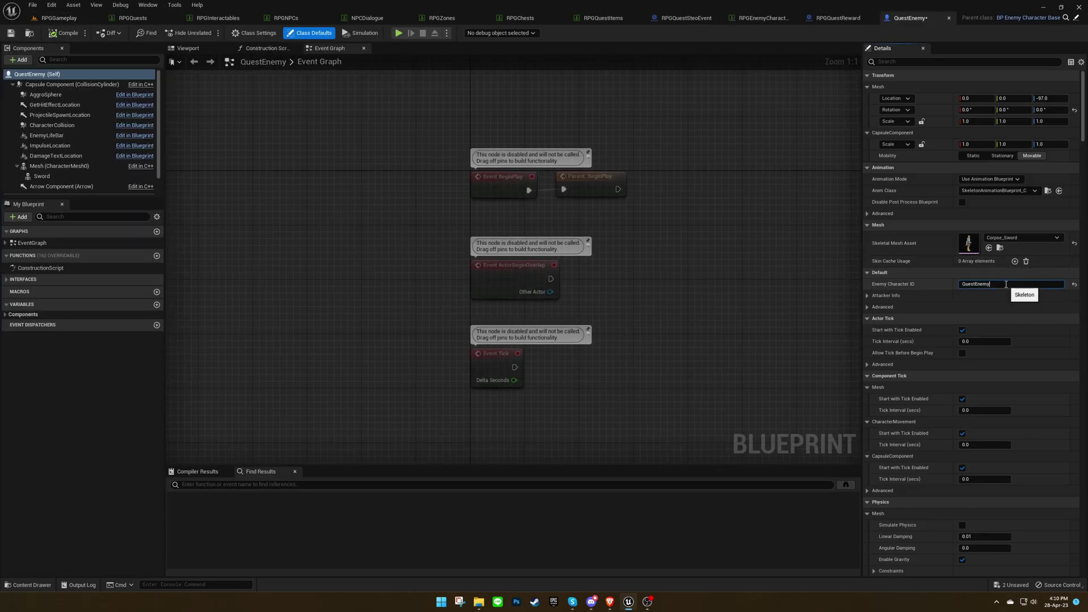
{"action": "left_click", "coordinate": [64, 34]}
{"action": "left_click", "coordinate": [64, 19]}
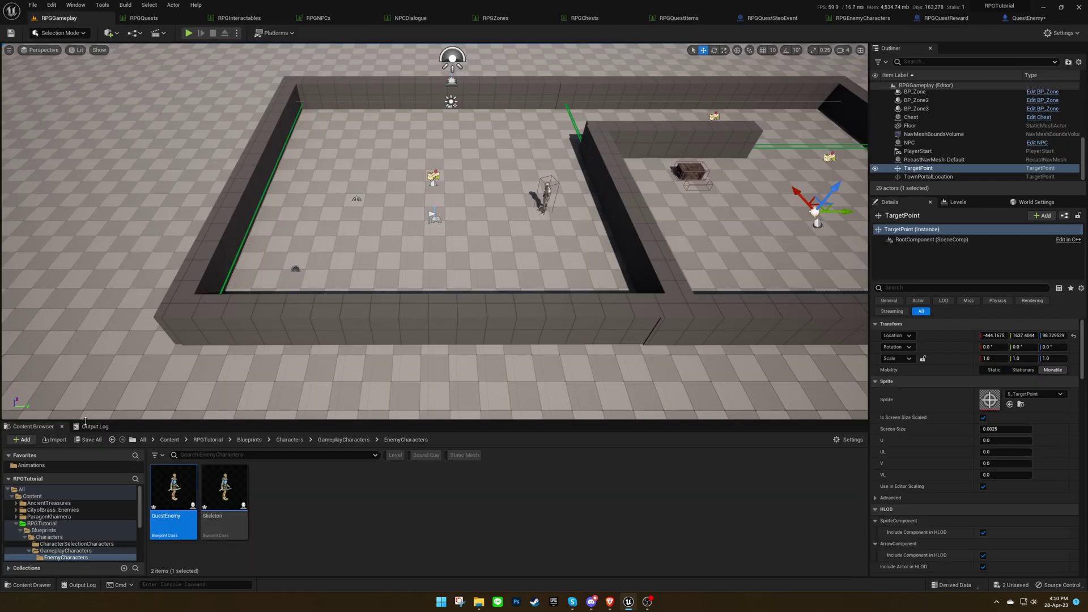
{"action": "left_click", "coordinate": [89, 440]}
{"action": "left_click", "coordinate": [614, 394]}
{"action": "left_click", "coordinate": [574, 488]}
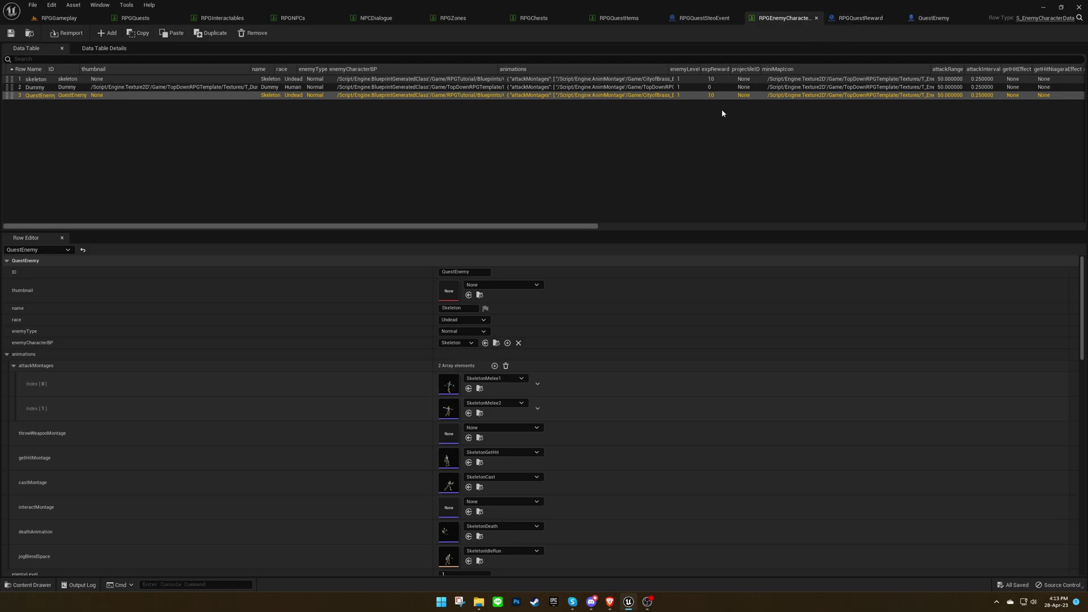
Set enemyCharacterBP of the QuestEnemy row in RPGEnemyCharacters to QuestEnemy and save the table
{"action": "left_click", "coordinate": [468, 342]}
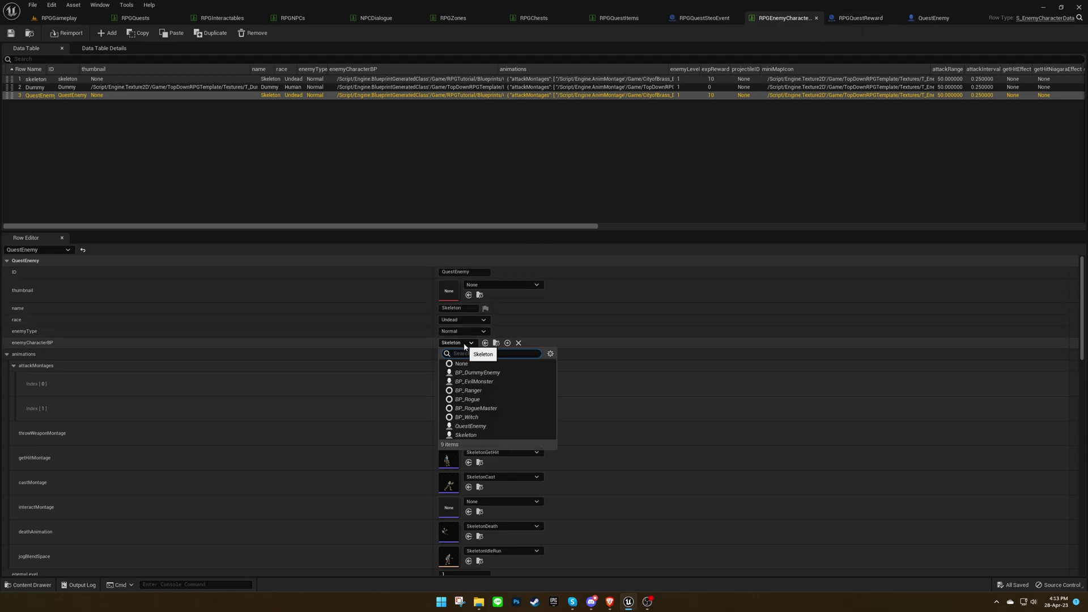
{"action": "left_click", "coordinate": [483, 373]}
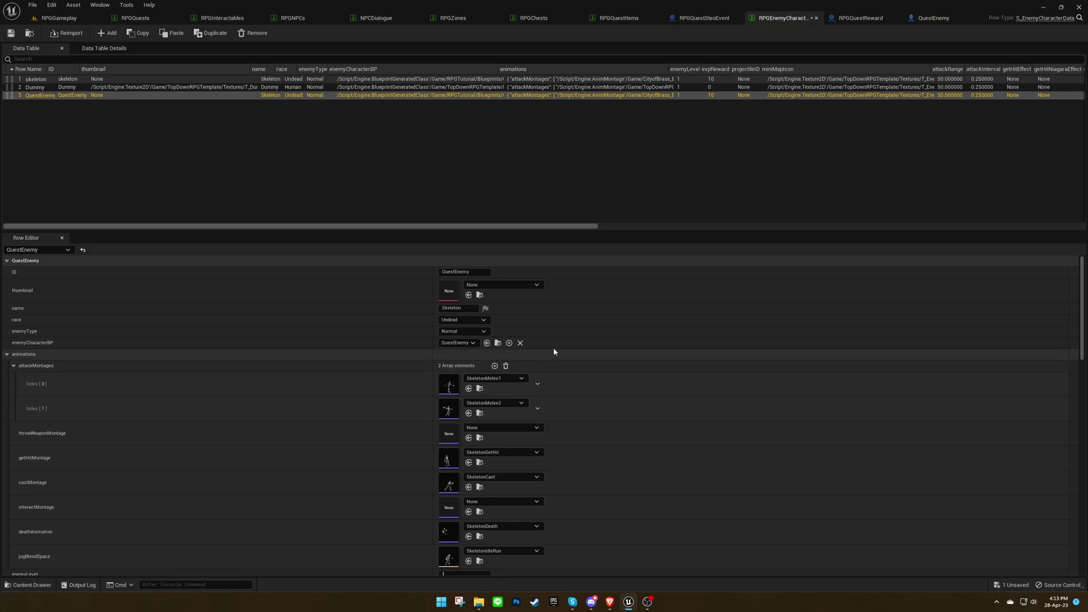
{"action": "left_click", "coordinate": [11, 33]}
Open the RPGMainMenu level from the RPGTutorial Maps folder and start a single-player game in Act I
{"action": "left_click", "coordinate": [59, 17]}
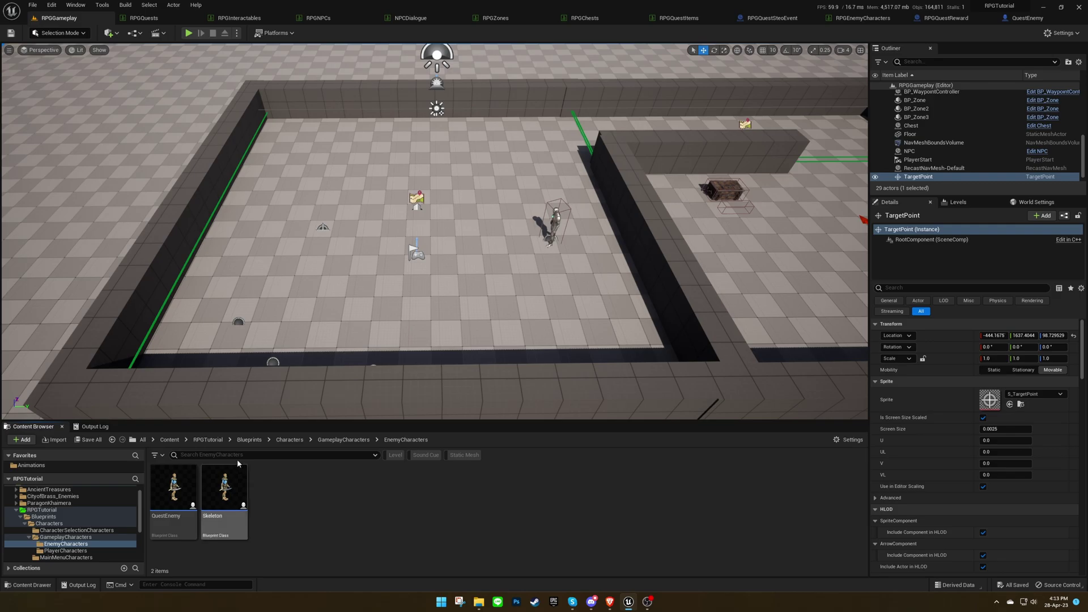
{"action": "left_click", "coordinate": [209, 440]}
{"action": "double_click", "coordinate": [276, 489]}
{"action": "double_click", "coordinate": [326, 489]}
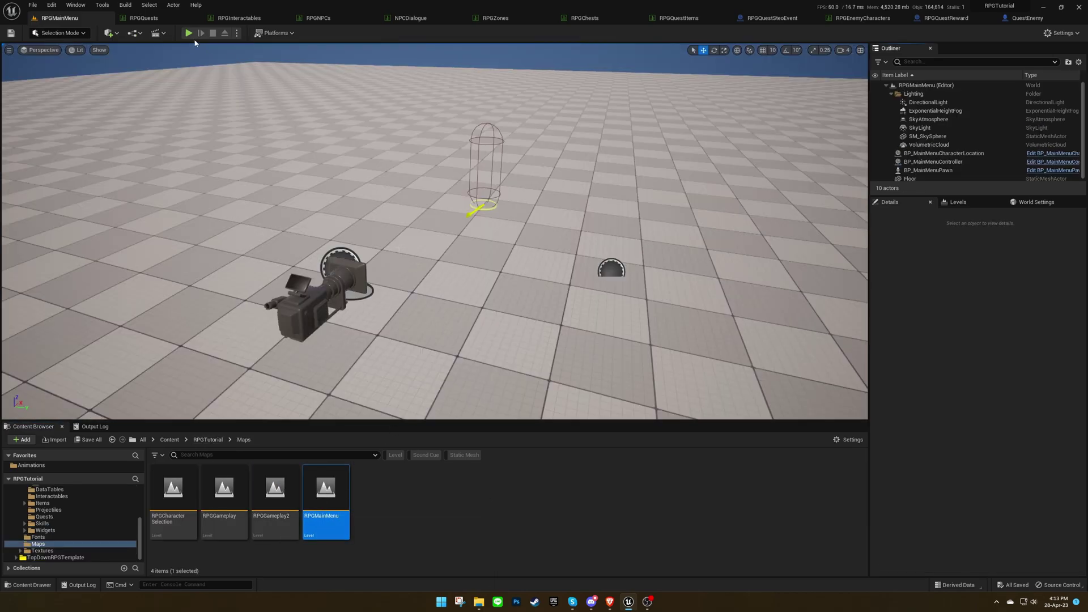
{"action": "left_click", "coordinate": [188, 33]}
{"action": "left_click", "coordinate": [68, 182]}
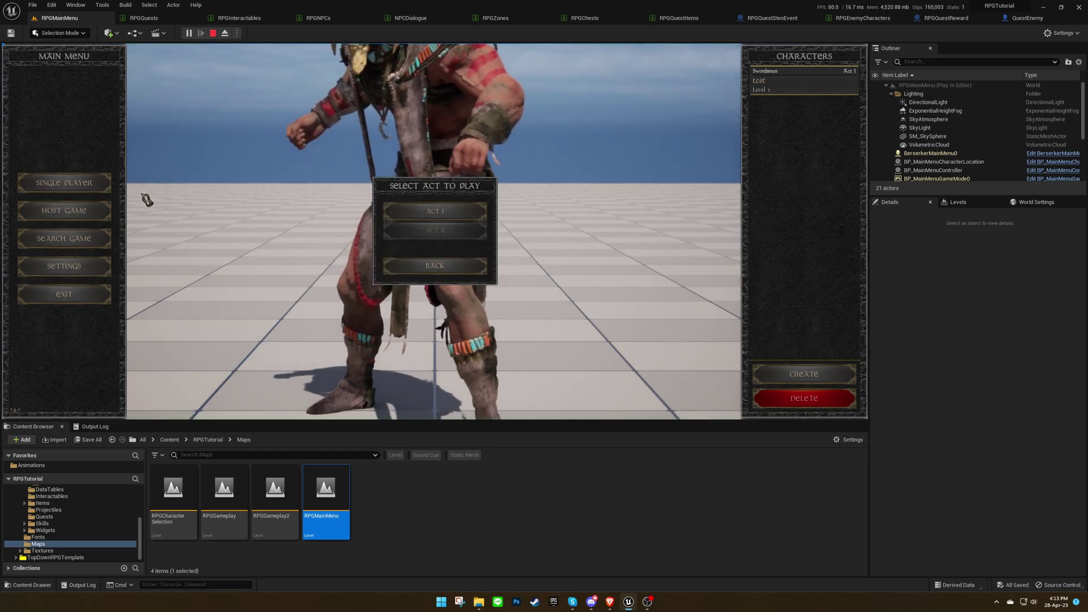
{"action": "left_click", "coordinate": [467, 223]}
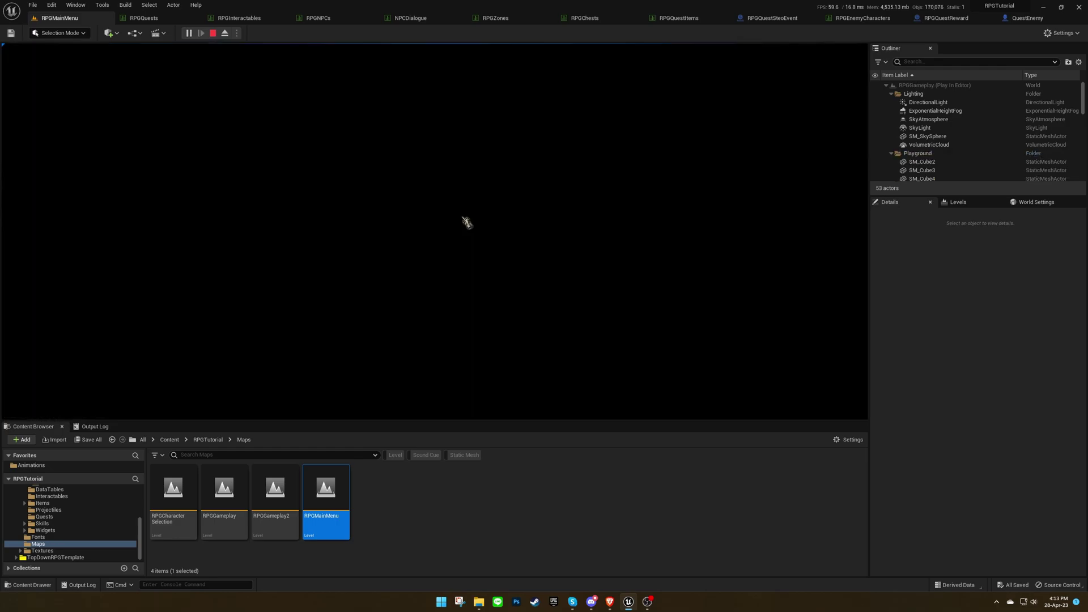
Show the quest log, accept the quest from the town NPC and head for the Danger zone
{"action": "key", "text": "j"}
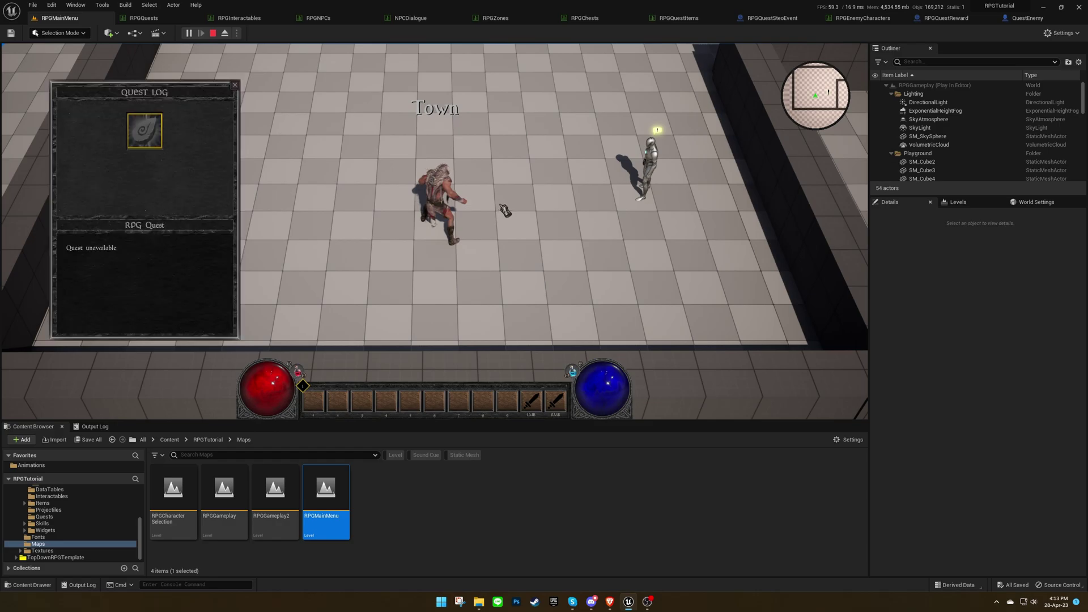
{"action": "left_click", "coordinate": [535, 205]}
{"action": "left_click", "coordinate": [573, 204]}
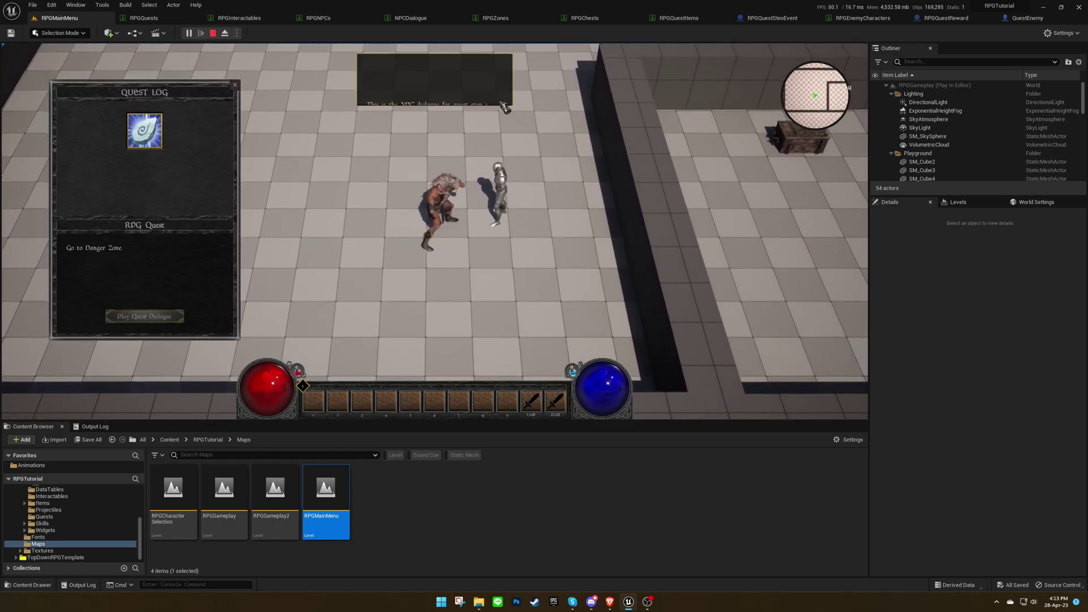
{"action": "left_click", "coordinate": [476, 102]}
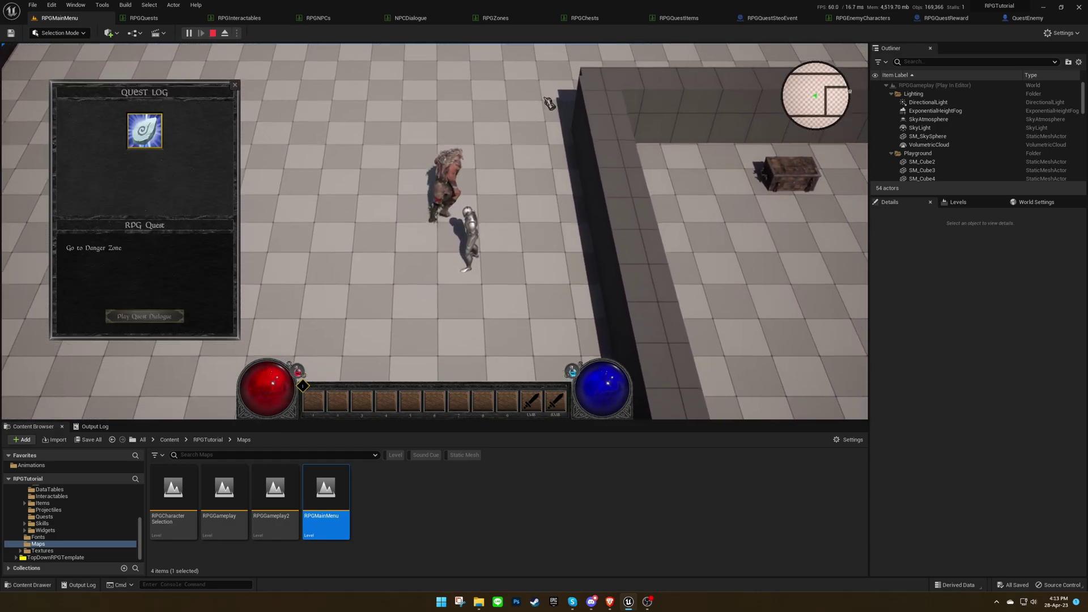
{"action": "left_click", "coordinate": [654, 148]}
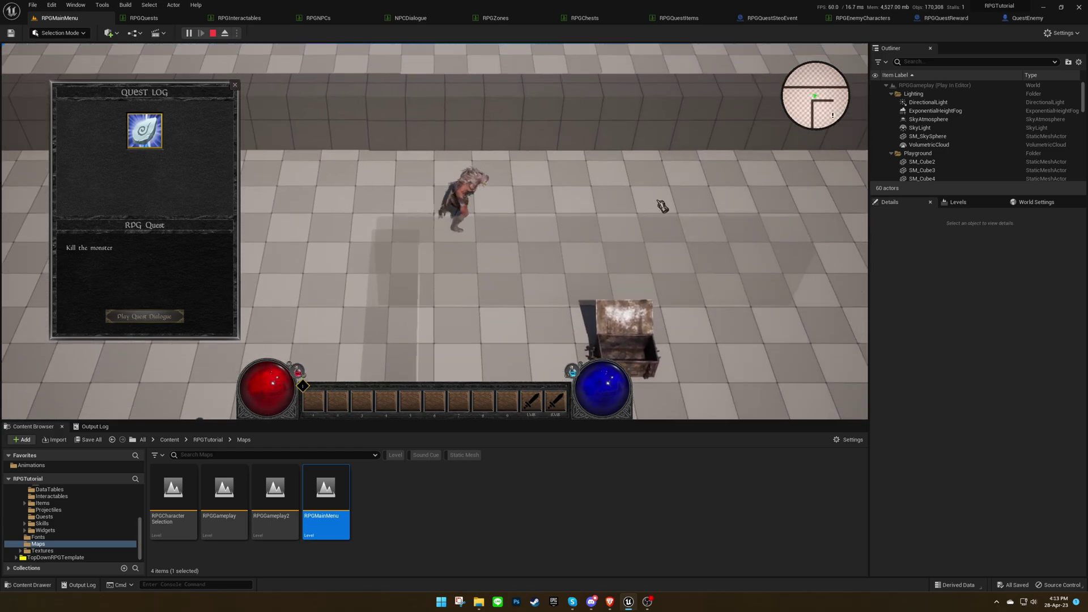
Fight the quest skeleton in the Danger zone and return to the NPC to complete RPG Quest
{"action": "mouse_move", "coordinate": [666, 243]}
{"action": "left_mouse_down"}
{"action": "mouse_move", "coordinate": [591, 327]}
{"action": "mouse_move", "coordinate": [477, 326]}
{"action": "mouse_move", "coordinate": [415, 296]}
{"action": "left_mouse_up"}
{"action": "left_click", "coordinate": [400, 244]}
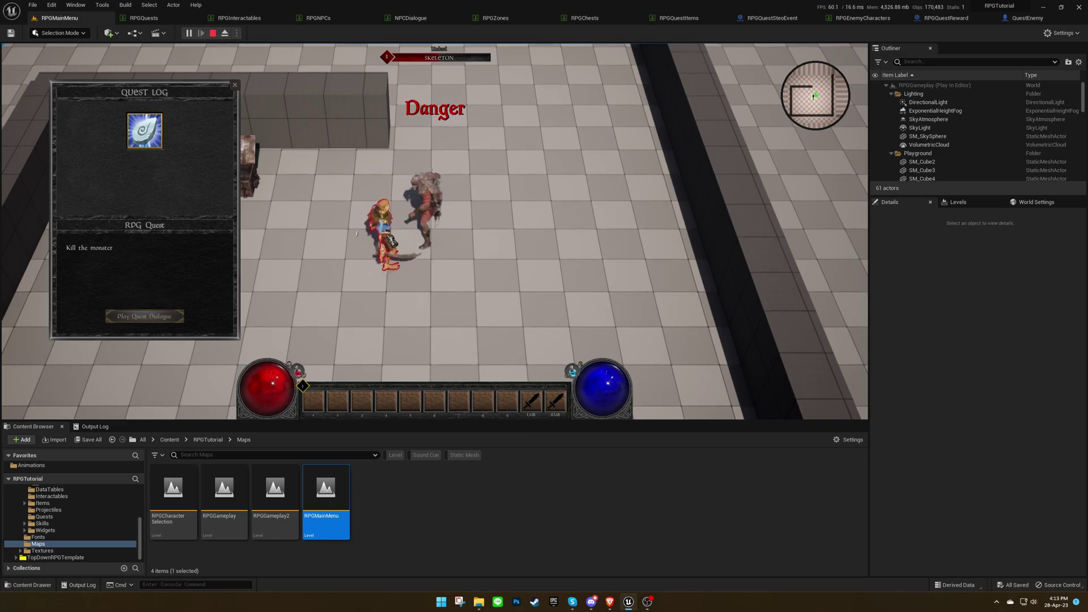
{"action": "mouse_move", "coordinate": [470, 202]}
{"action": "left_mouse_down"}
{"action": "mouse_move", "coordinate": [443, 149]}
{"action": "mouse_move", "coordinate": [416, 128]}
{"action": "mouse_move", "coordinate": [329, 220]}
{"action": "mouse_move", "coordinate": [321, 267]}
{"action": "mouse_move", "coordinate": [354, 310]}
{"action": "mouse_move", "coordinate": [389, 314]}
{"action": "left_mouse_up"}
{"action": "left_click", "coordinate": [472, 265]}
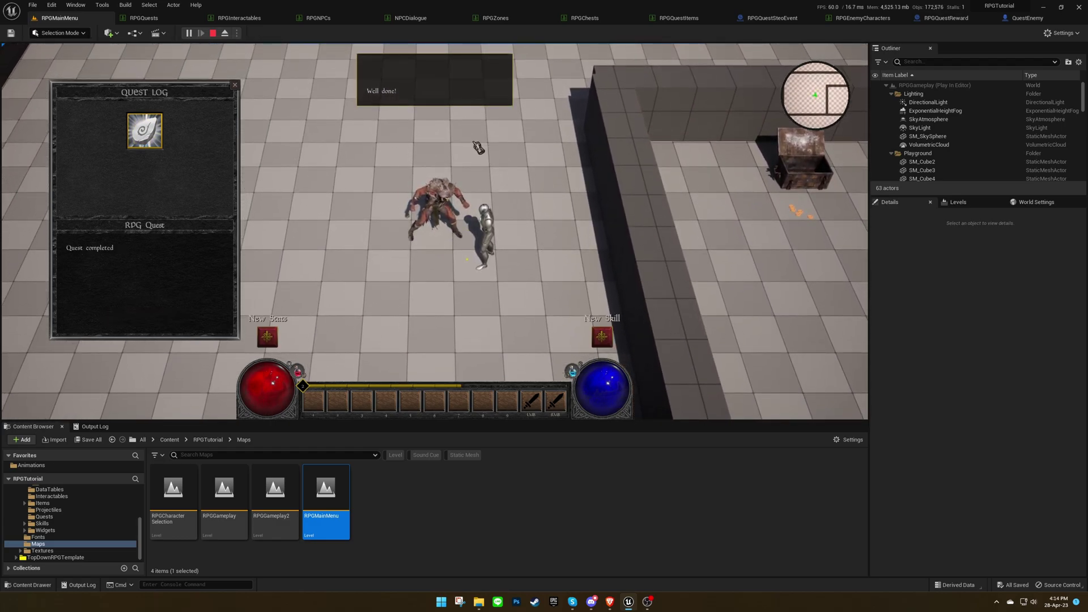
Close the quest log, pick up the dropped Jewel and check for it in the inventory
{"action": "left_click", "coordinate": [235, 85]}
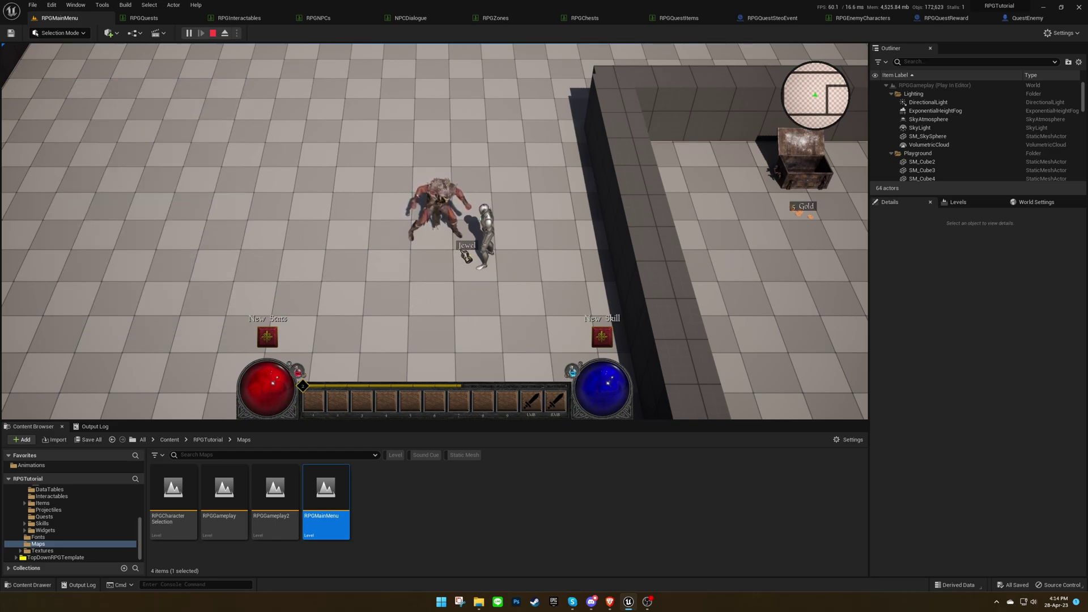
{"action": "left_click", "coordinate": [393, 264]}
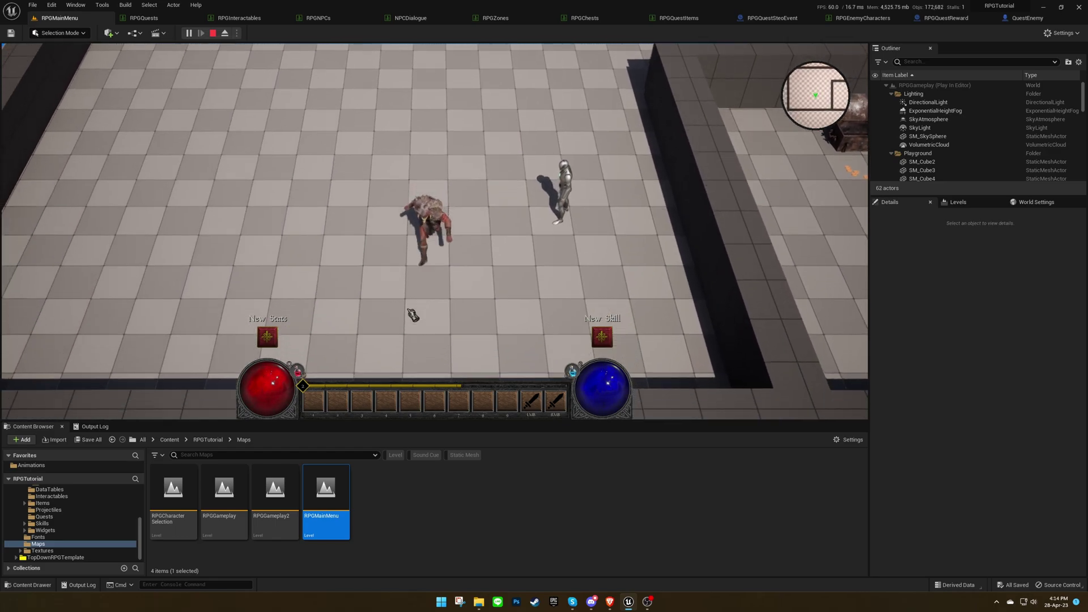
{"action": "key", "text": "i"}
{"action": "mouse_move", "coordinate": [646, 258]}
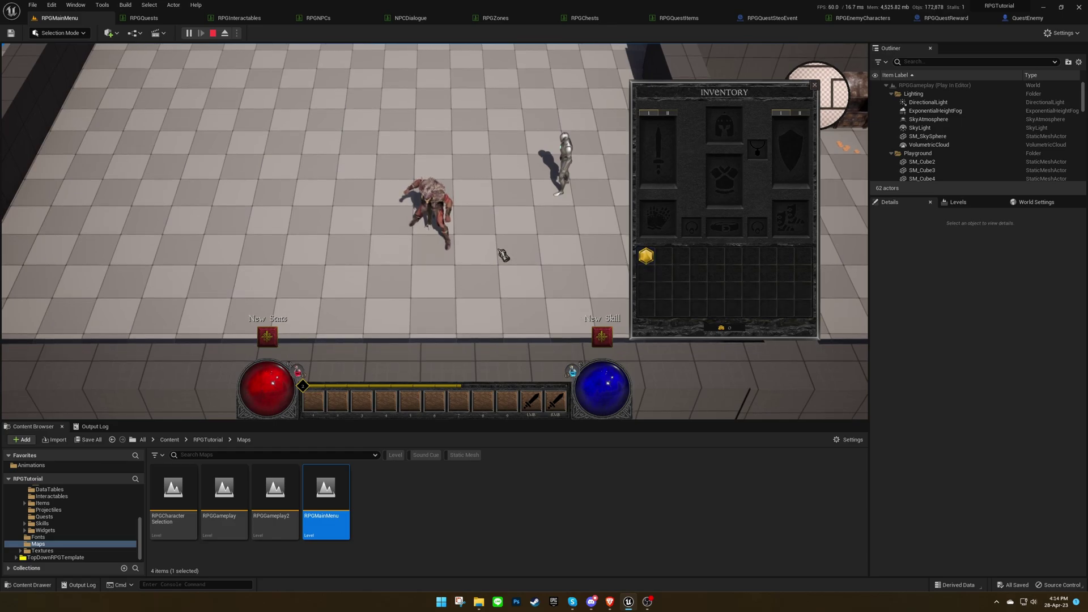
{"action": "key", "text": "i"}
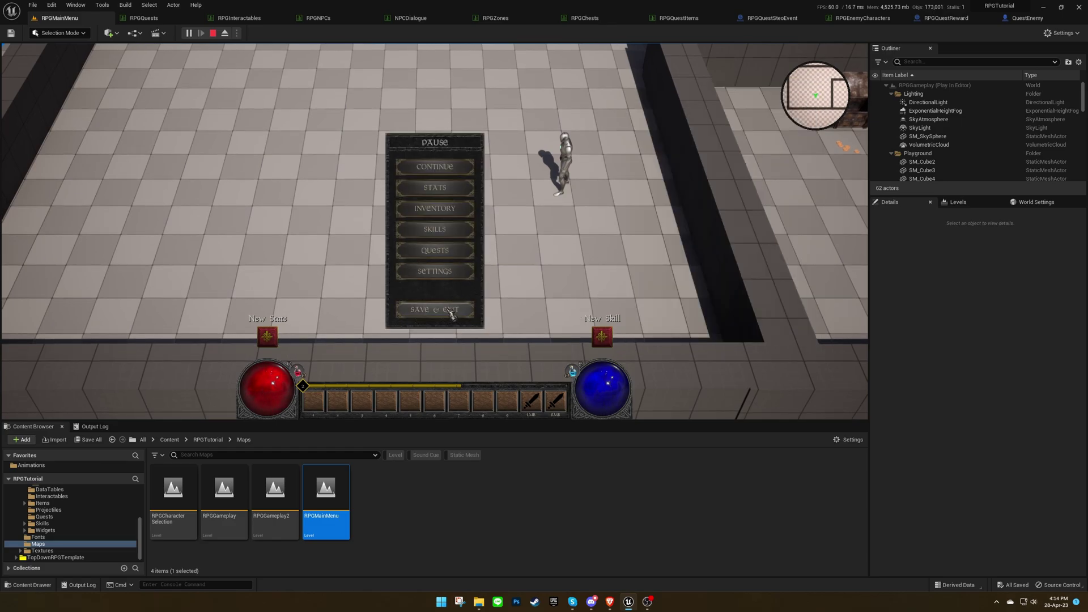
Save and exit to the main menu, test the unlocked Act II in single player and stop the play session
{"action": "left_click", "coordinate": [452, 312]}
{"action": "left_click", "coordinate": [64, 182]}
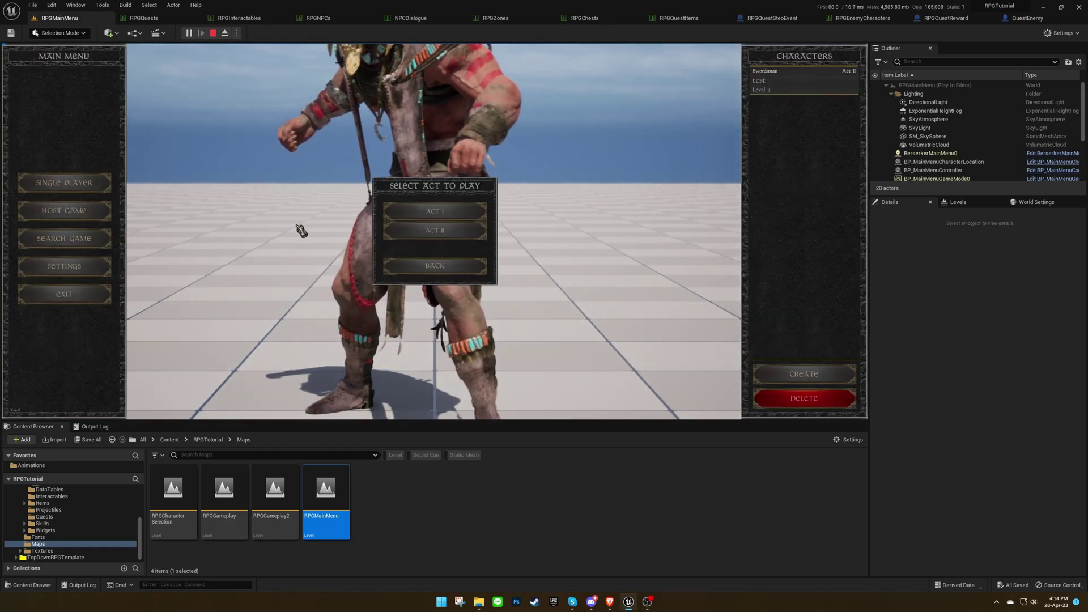
{"action": "left_click", "coordinate": [459, 237]}
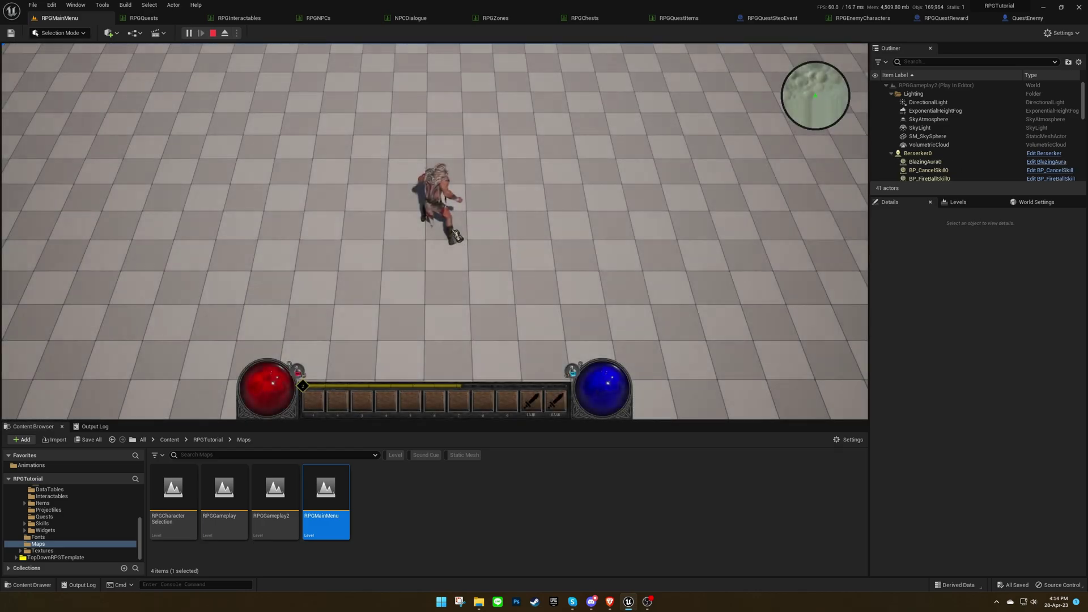
{"action": "left_click", "coordinate": [426, 241]}
{"action": "left_click", "coordinate": [440, 295]}
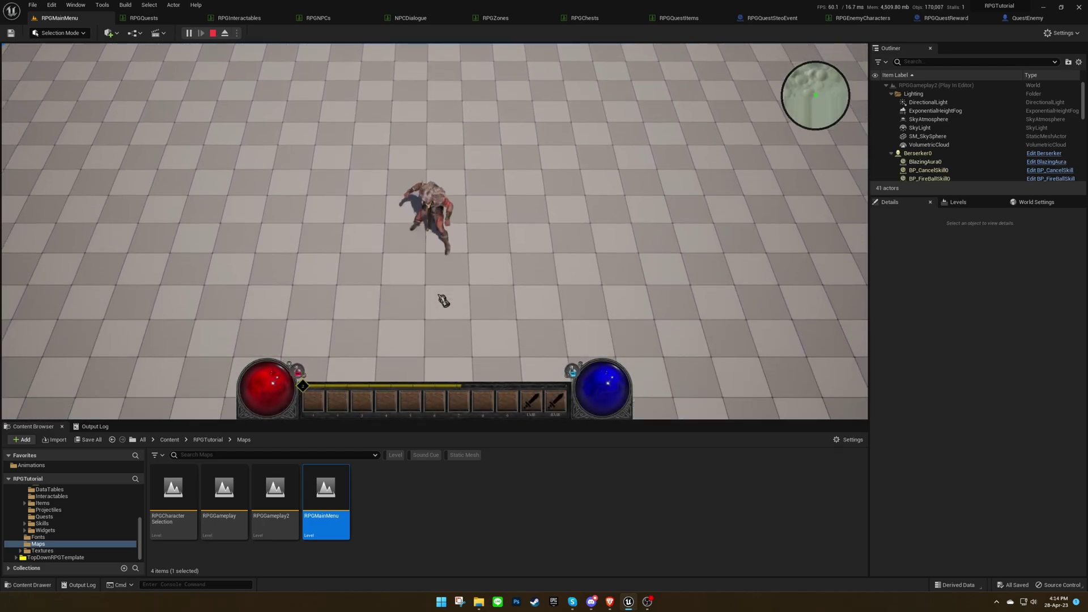
{"action": "left_click", "coordinate": [213, 33]}
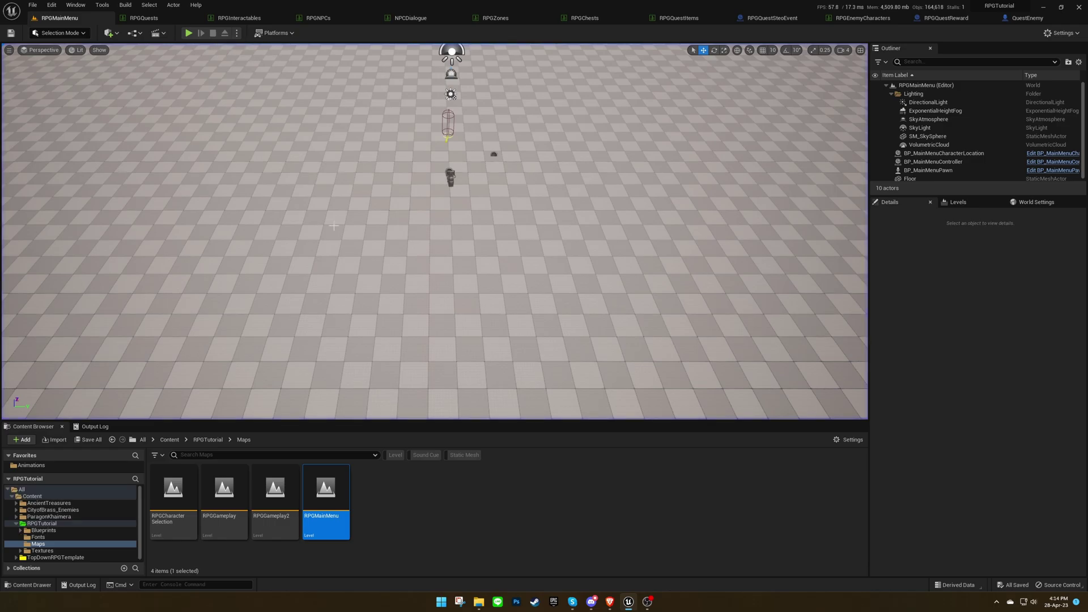